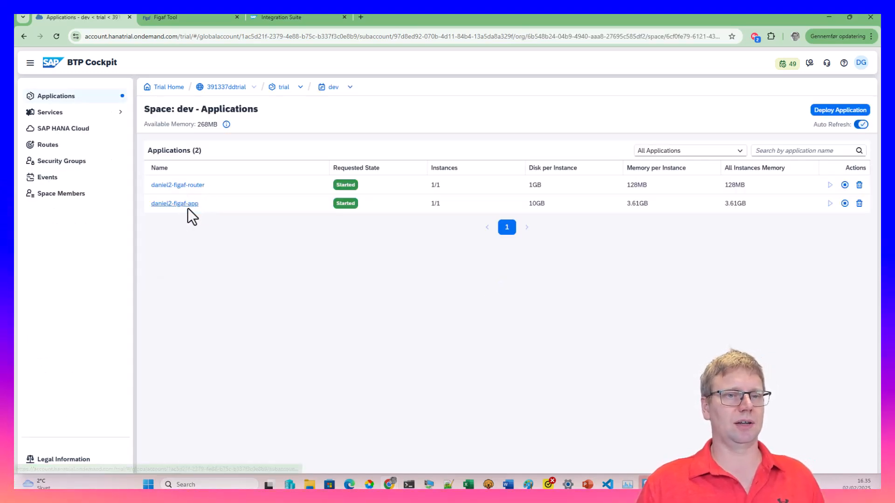
Launch Figaf Tool in a new tab from the dev space router application's route in SAP BTP Cockpit
click(187, 186)
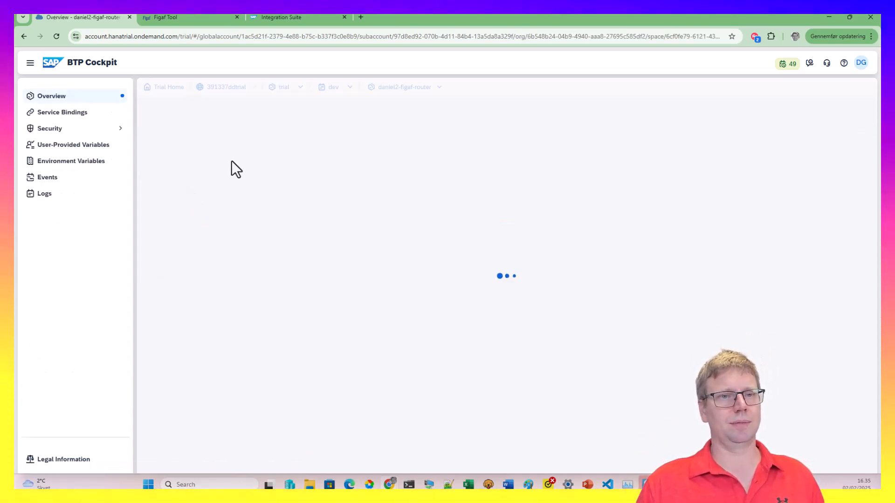
click(215, 198)
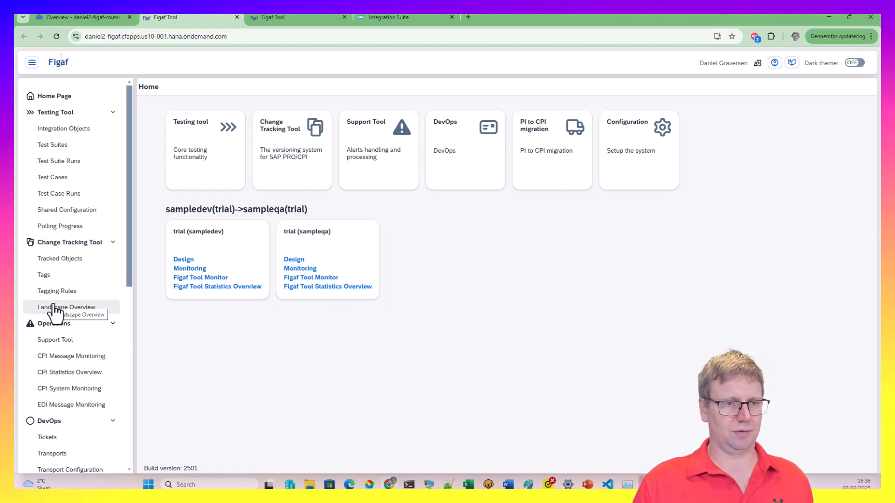
Go to Configuration > Landscapes and start a new Composite landscape for CPI
scroll(105, 352, down, 3)
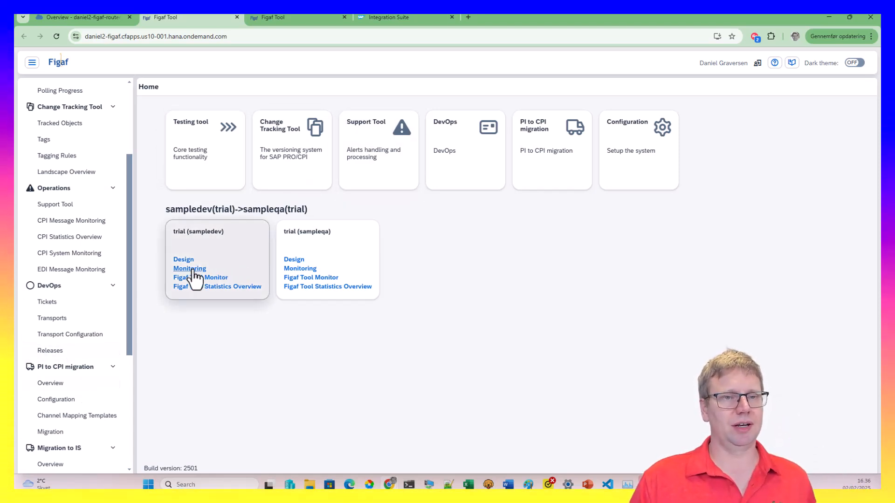
scroll(88, 355, down, 4)
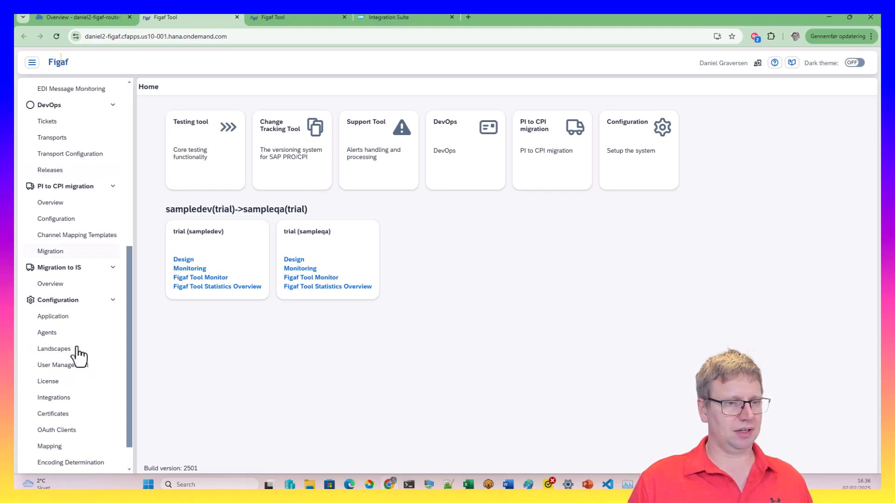
click(76, 351)
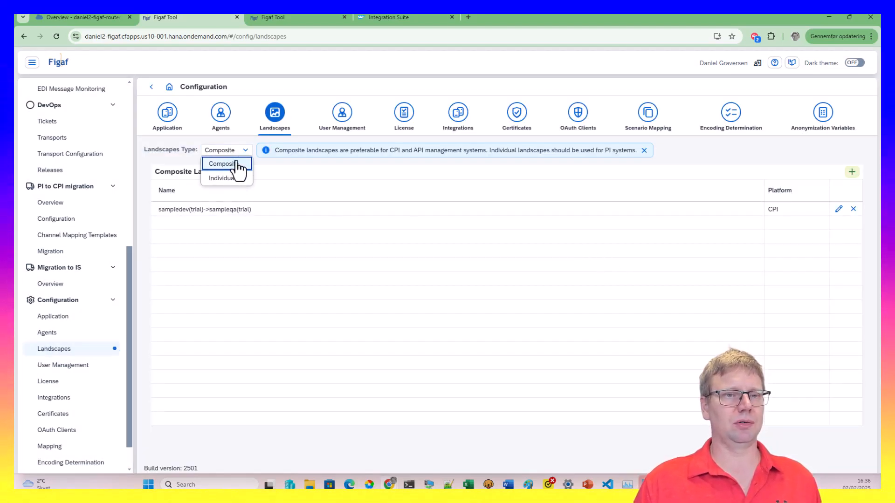
click(233, 165)
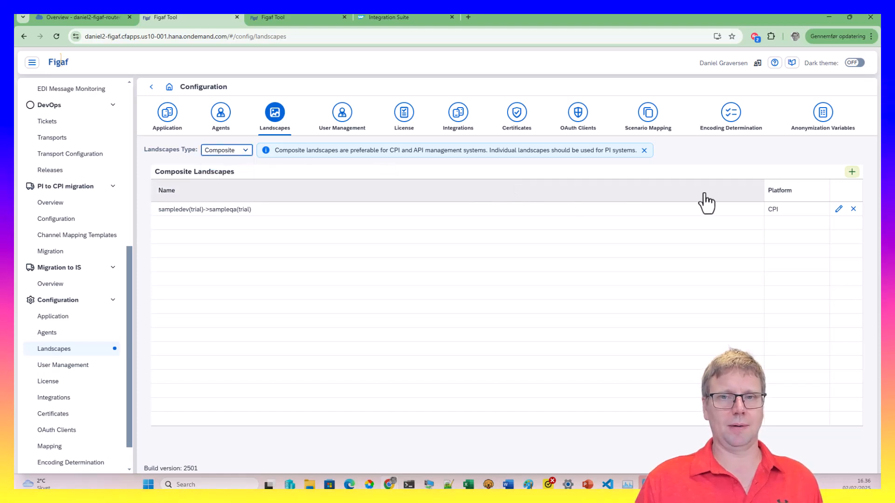
click(853, 178)
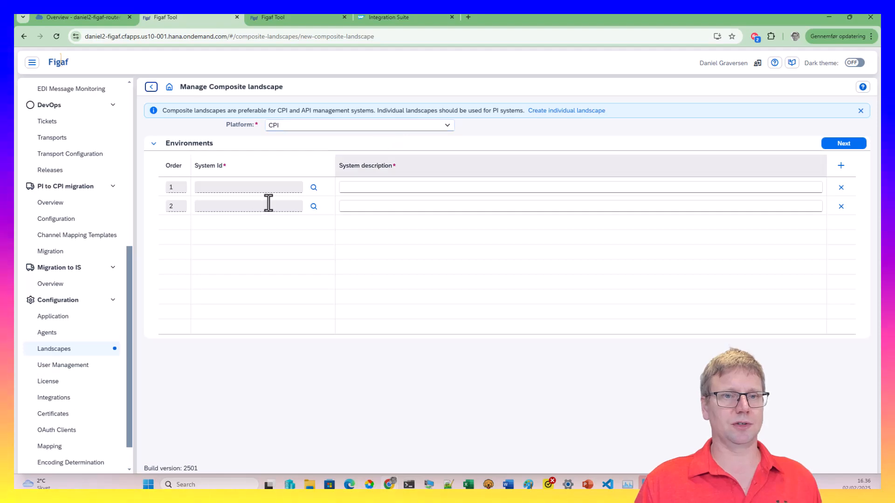
Set three environments on the trial system, described DEV, QA and PROD, adding a third row
click(314, 188)
click(262, 143)
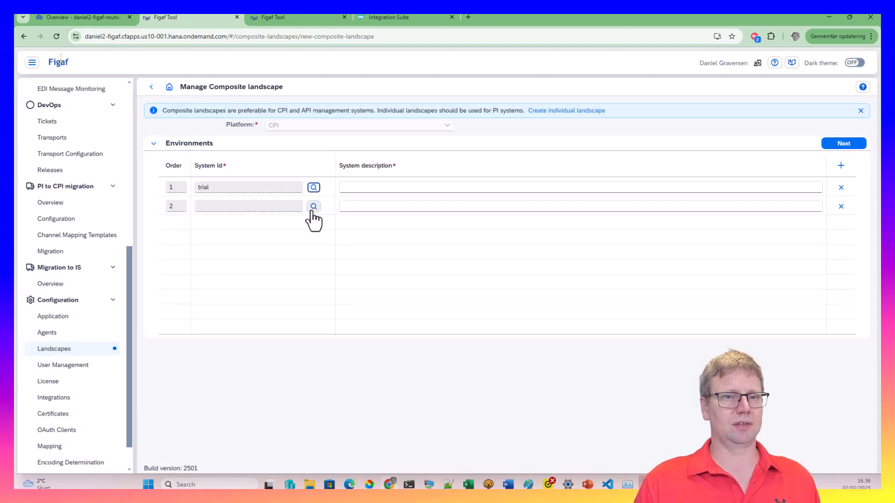
click(314, 206)
click(312, 140)
click(386, 186)
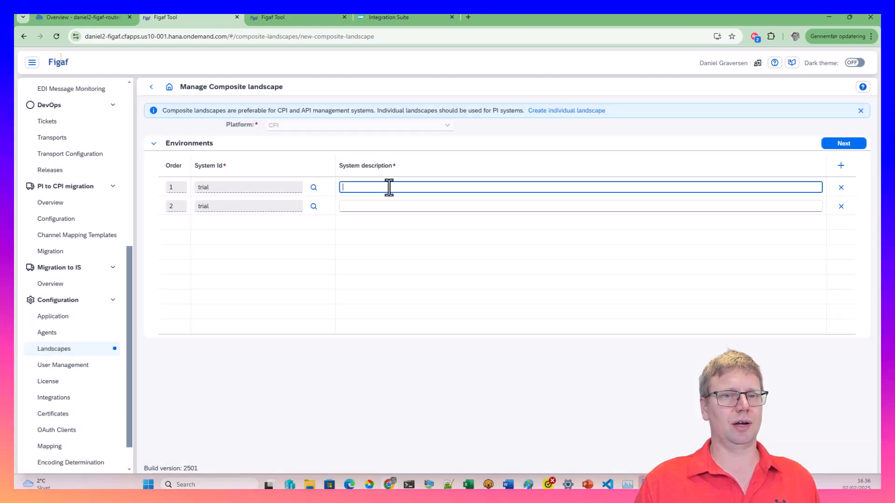
text(DEV)
key(Tab)
key(Tab)
key(Tab)
key(Tab)
key(Tab)
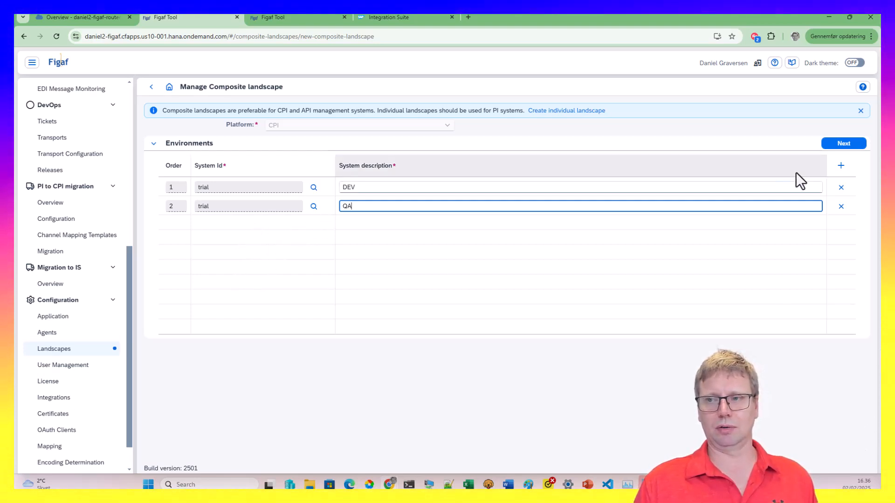
click(841, 166)
click(312, 224)
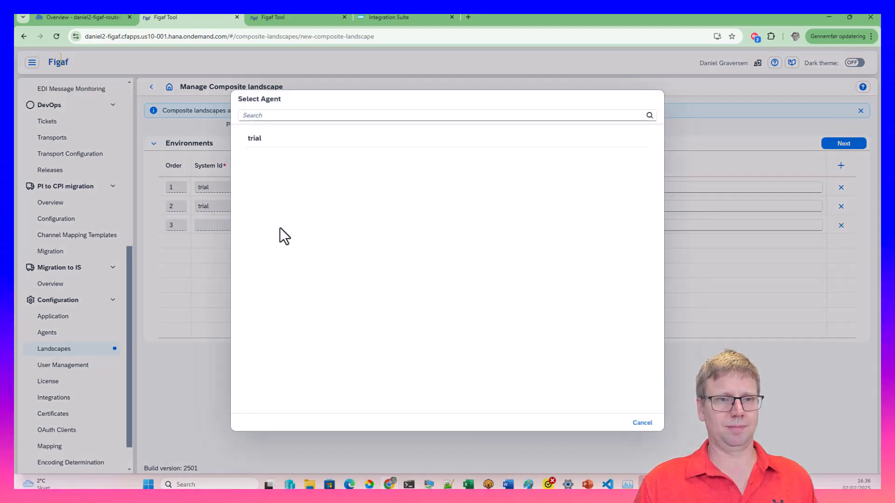
click(268, 141)
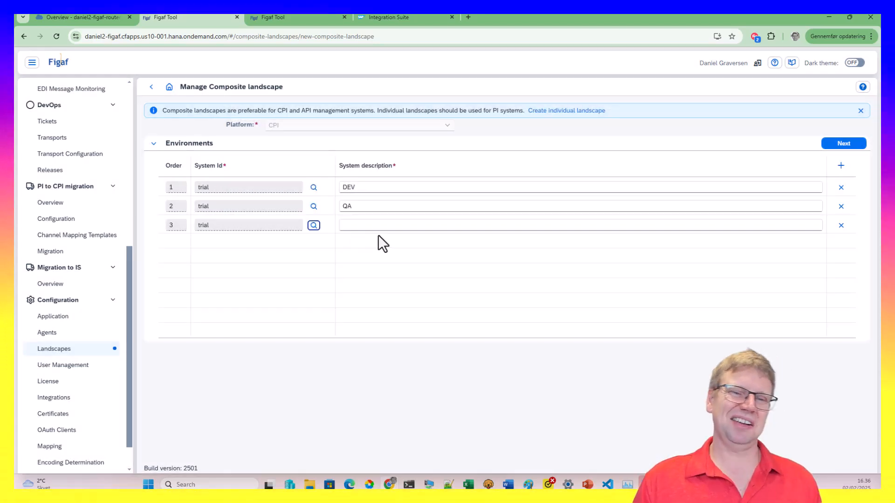
text(PROD)
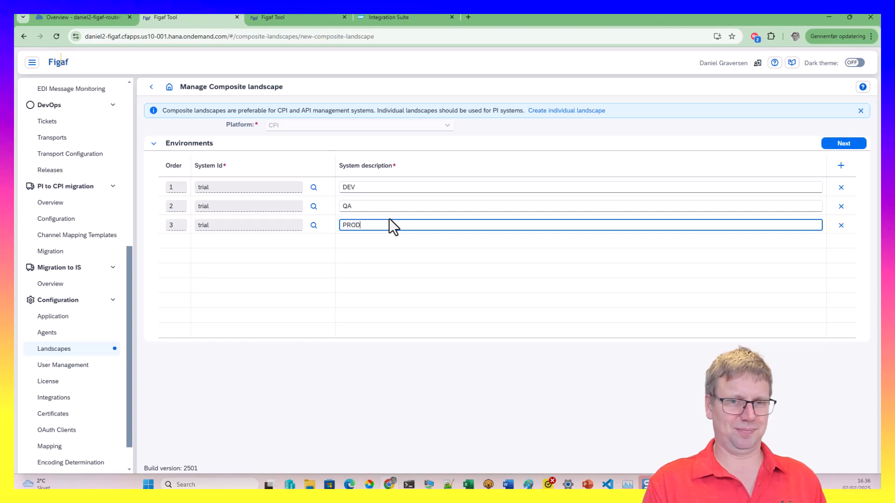
On DEV(trial)->QA(trial), enable deploy after transport and transport approval with one reviewer
click(836, 143)
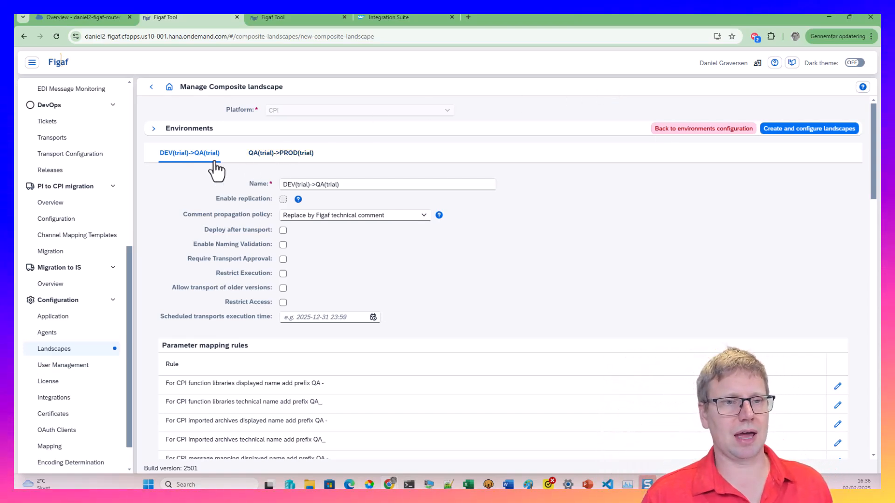
click(284, 200)
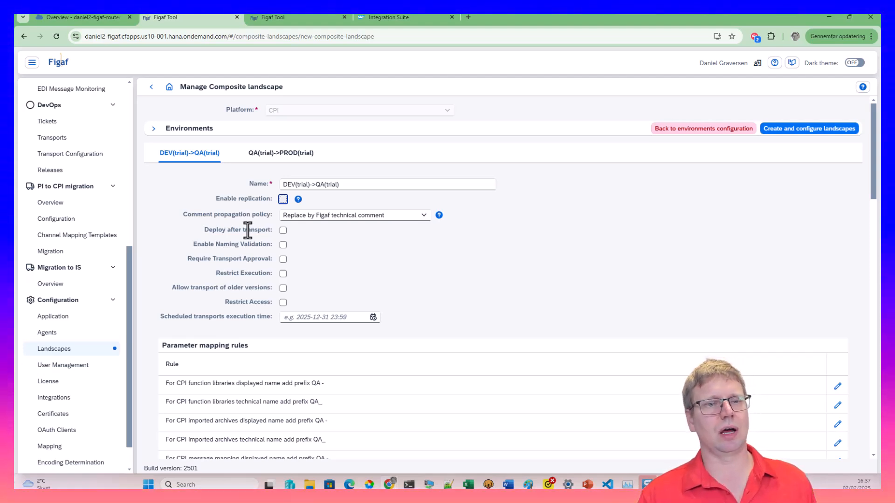
click(283, 231)
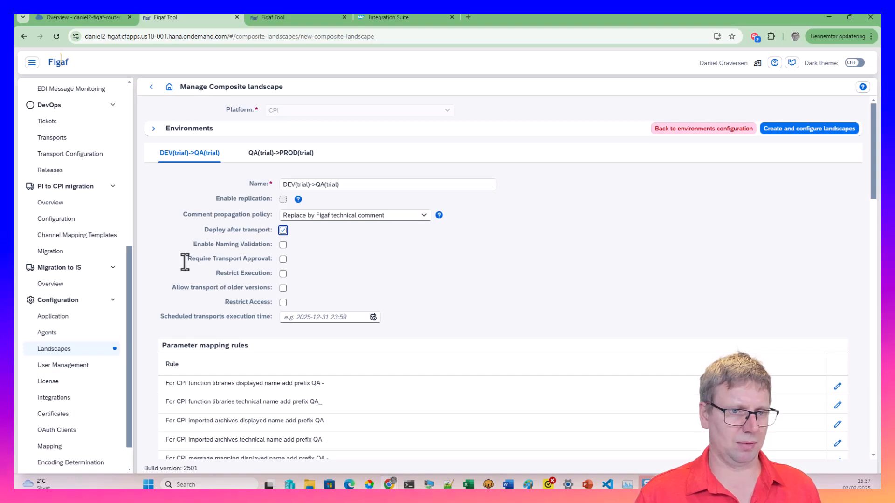
triple_click(223, 262)
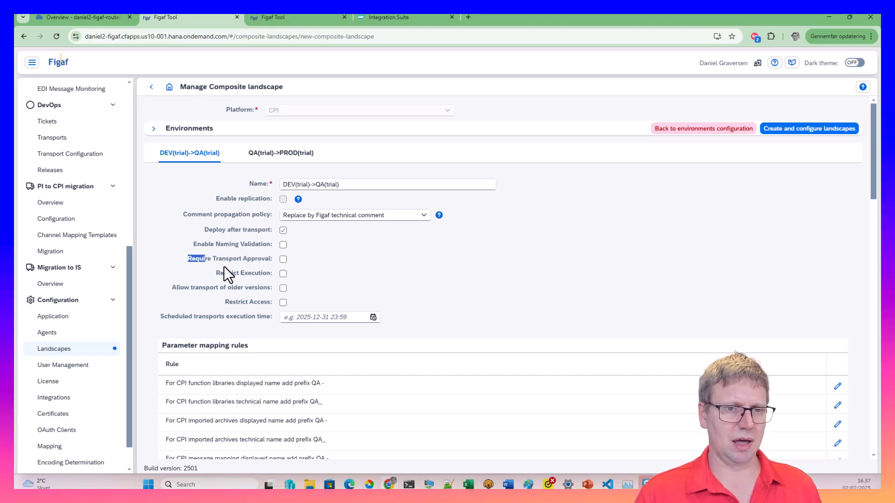
click(283, 259)
click(492, 280)
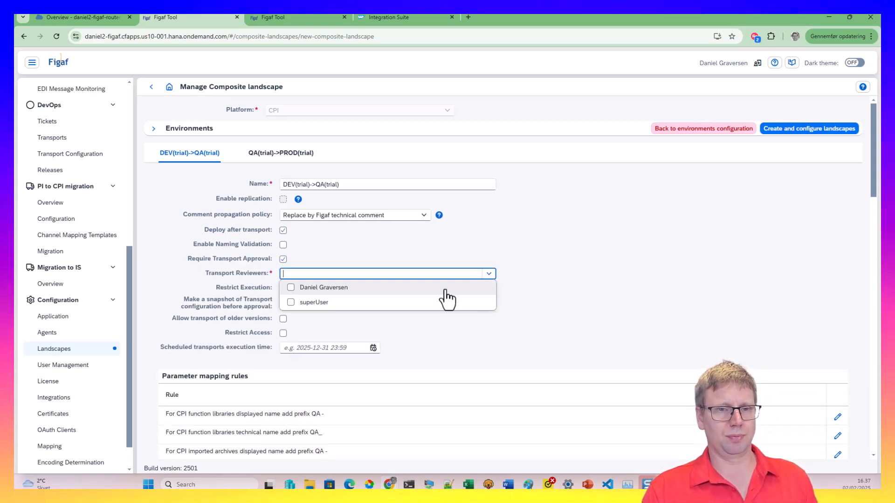
click(413, 289)
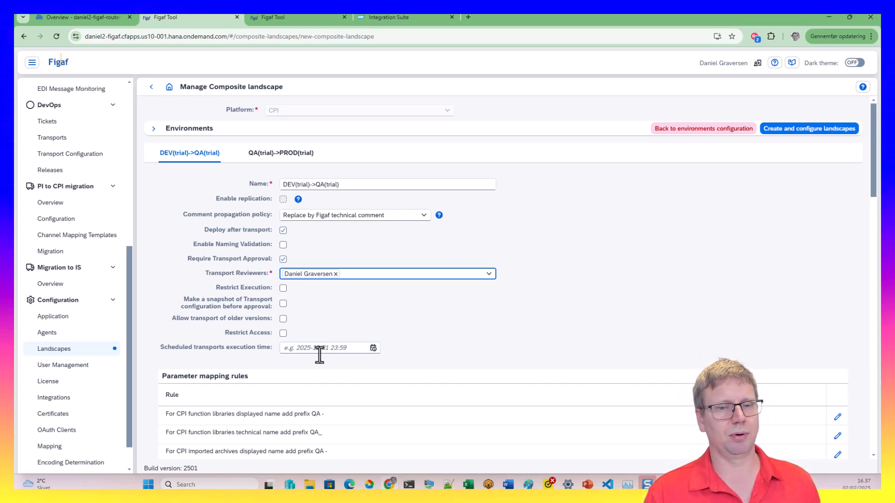
scroll(296, 350, down, 2)
scroll(297, 325, down, 5)
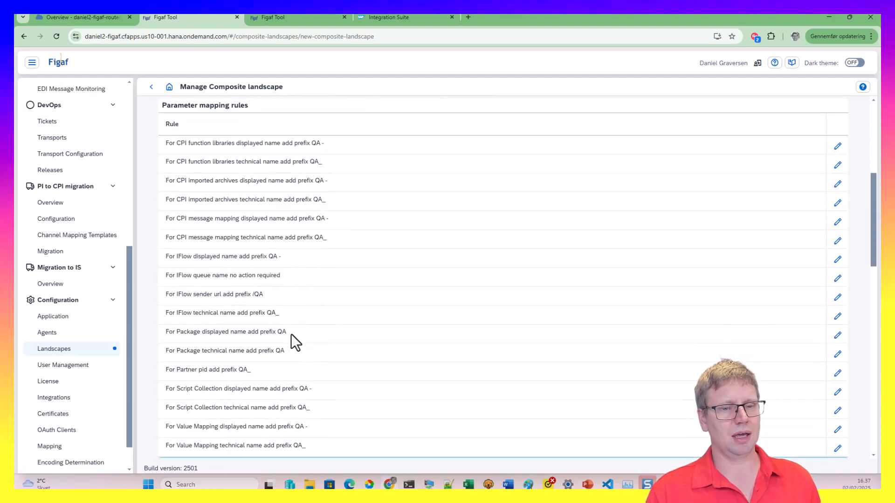
scroll(279, 315, up, 1)
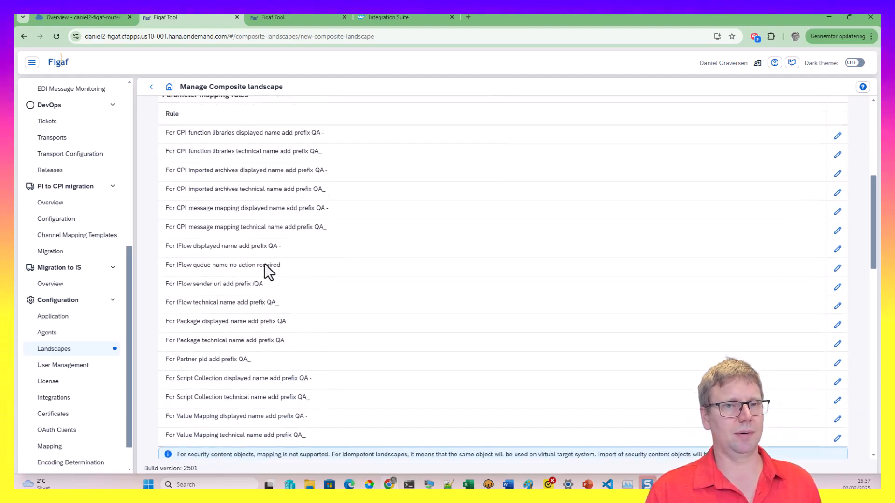
click(837, 147)
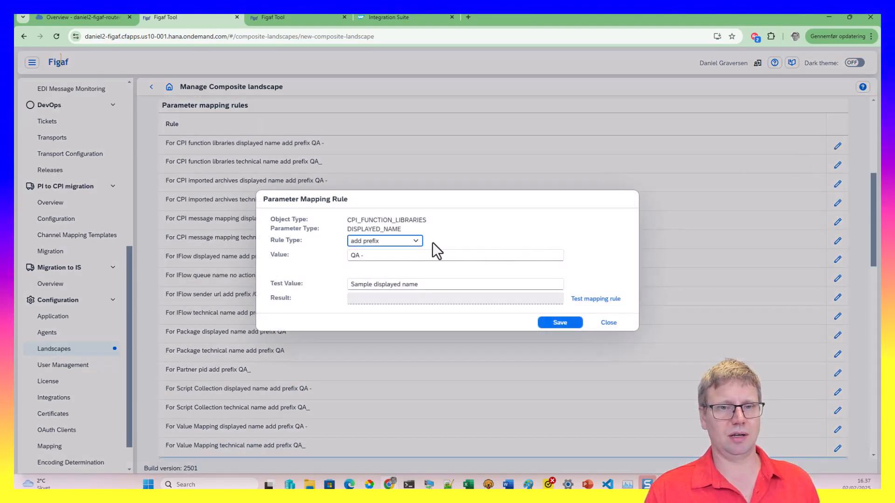
click(396, 242)
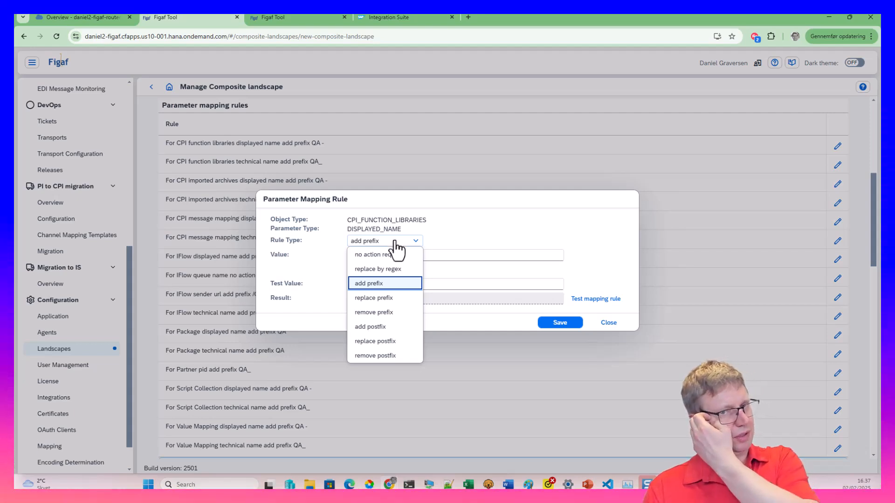
click(404, 271)
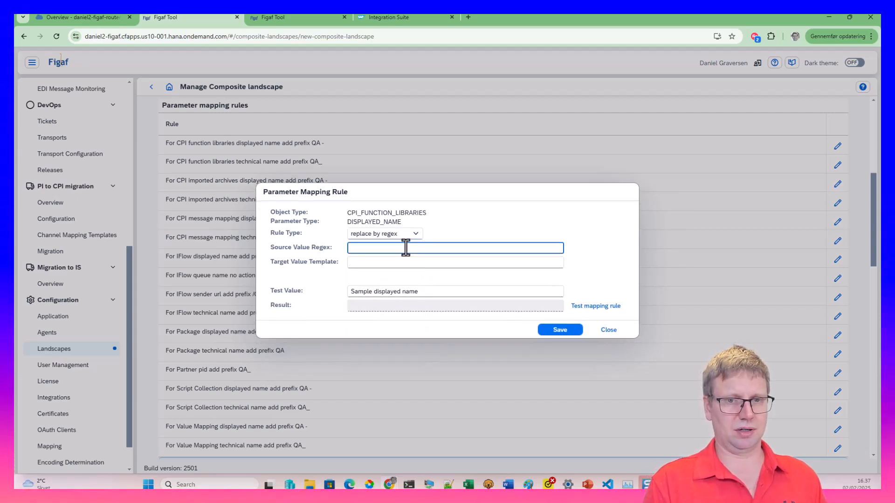
text(d)
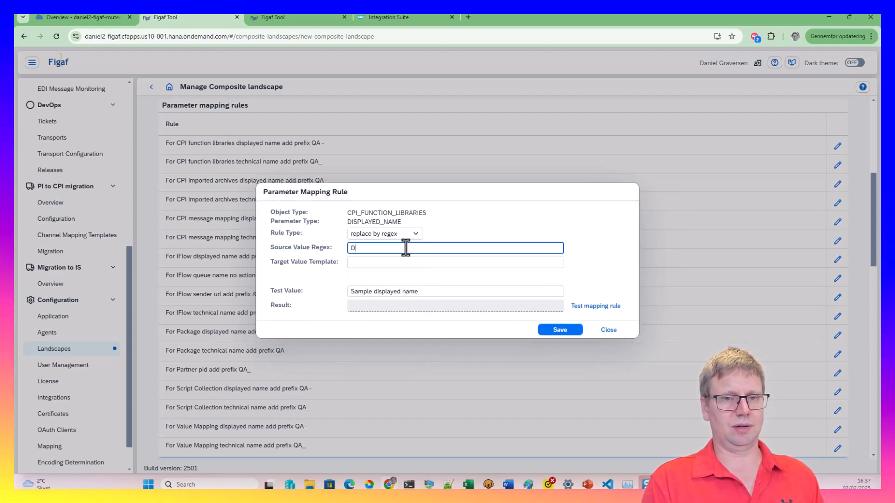
text(is)
key(Tab)
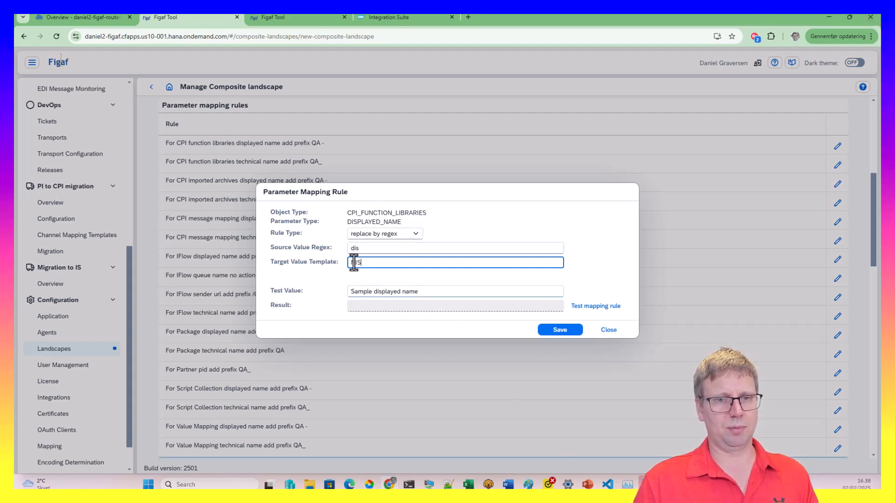
click(581, 306)
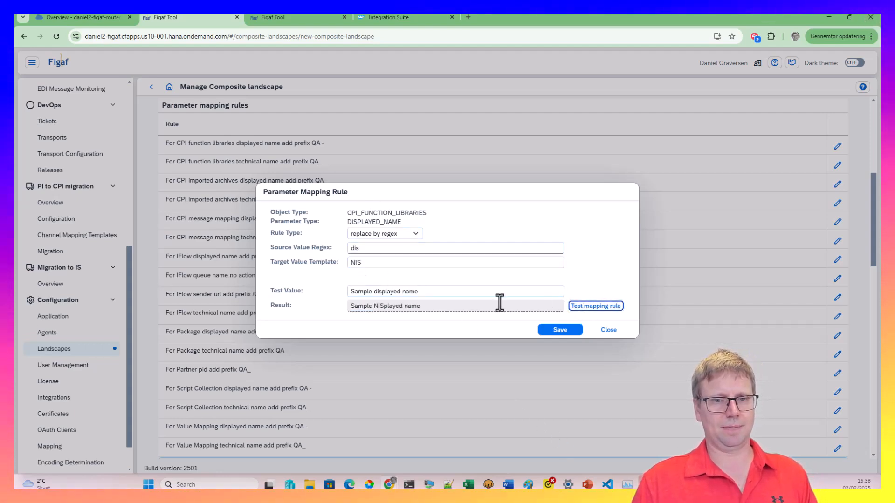
click(423, 309)
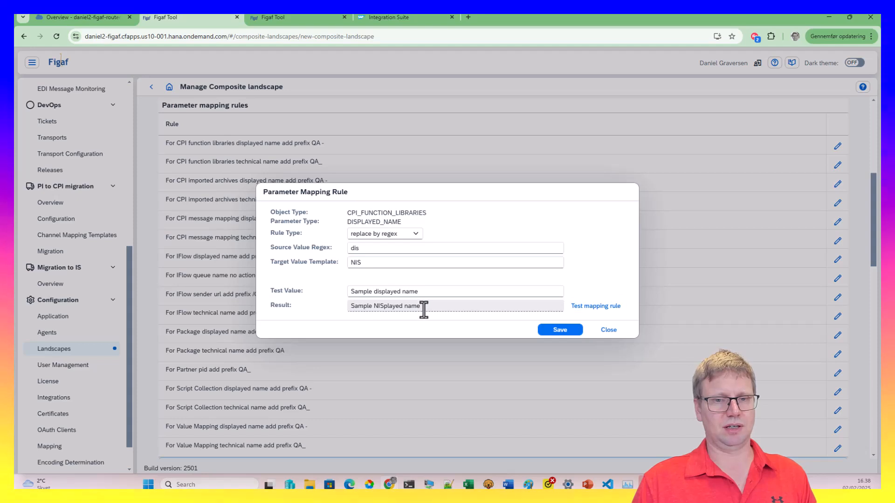
click(608, 330)
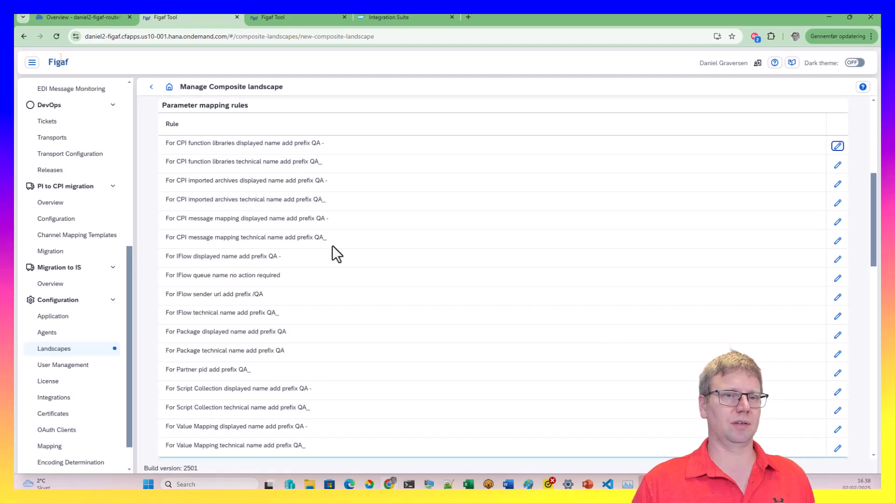
Add a parameter value replacement row turning HANADEV into HANAQA
scroll(581, 261, up, 5)
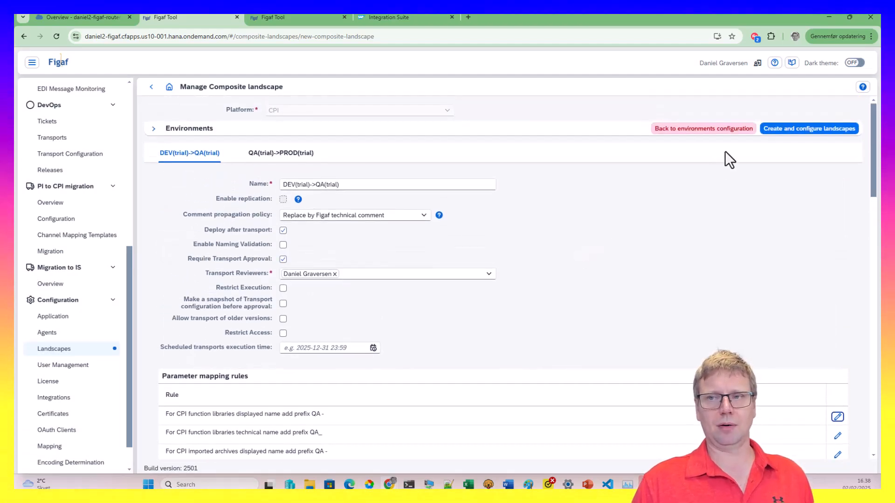
scroll(500, 239, down, 15)
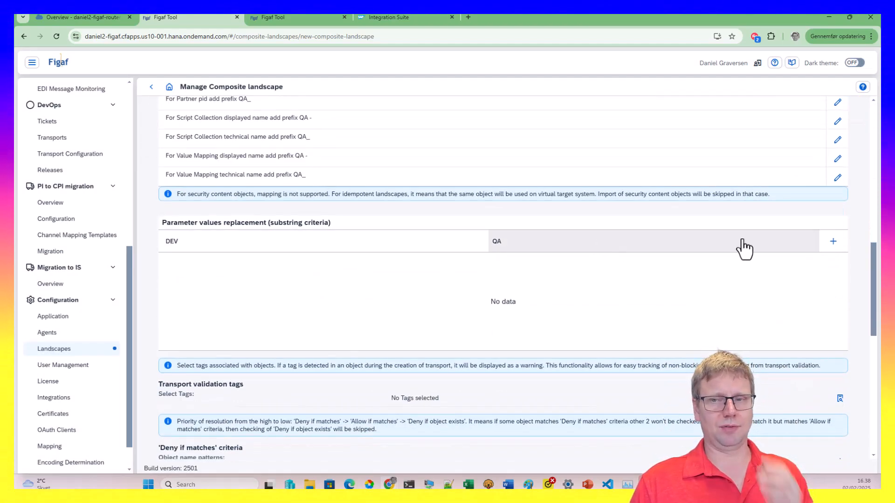
click(834, 244)
click(200, 263)
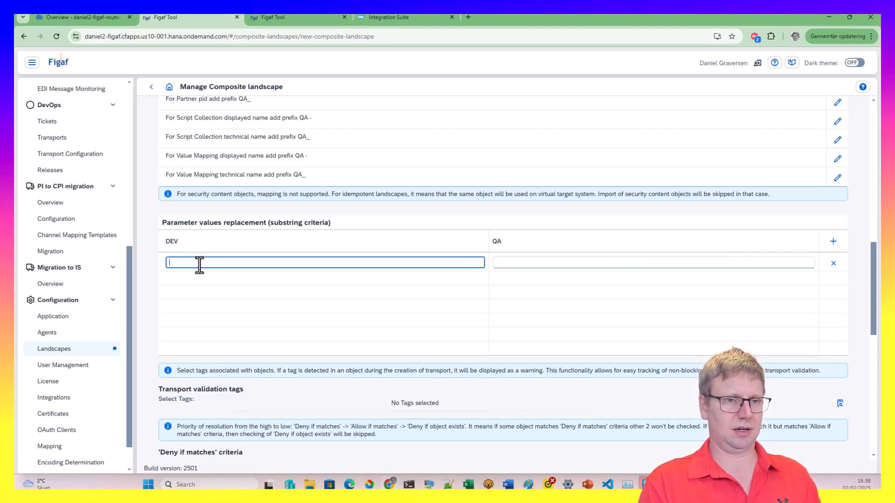
text(HA)
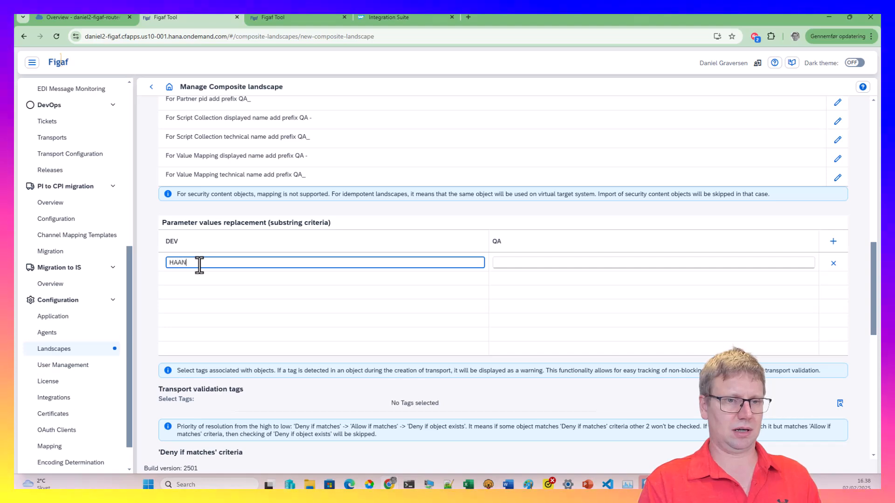
text(NADEV)
key(Tab)
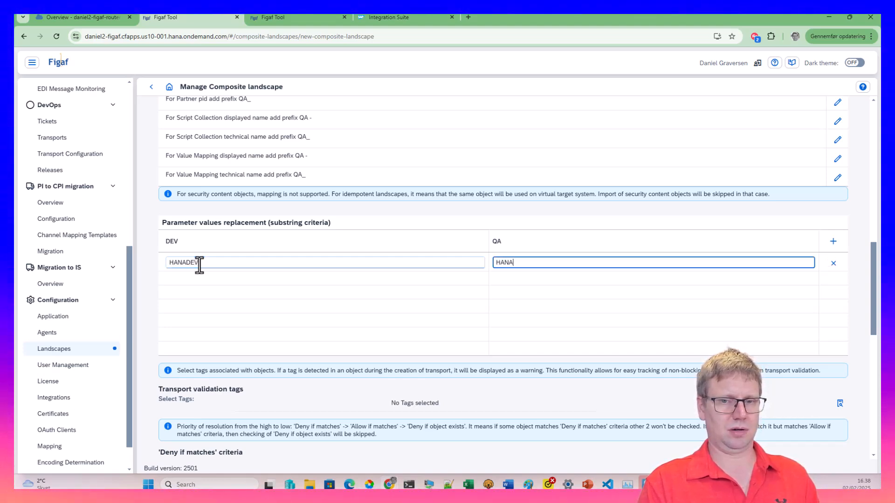
scroll(201, 335, down, 3)
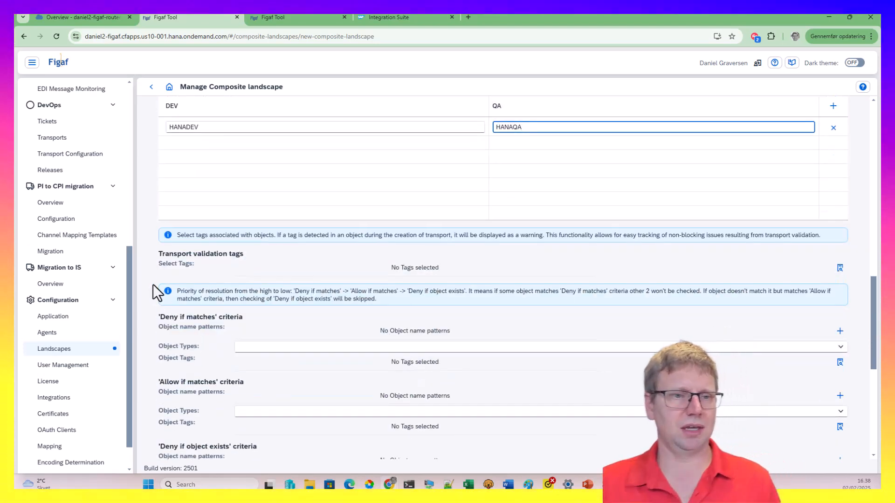
Assign seven transport validation tags, including DefaultScriptName, inbody, LineBreakAndTabCharacters, Timeout and UnsecureFTP
click(840, 268)
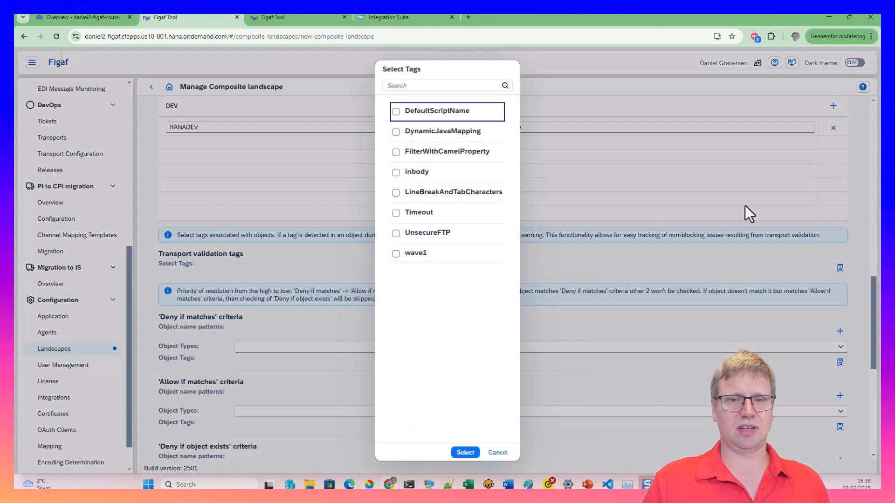
click(398, 112)
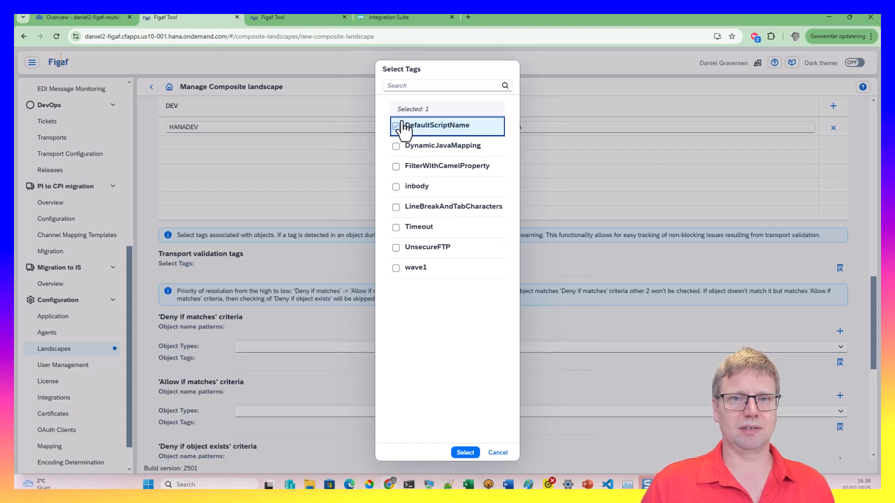
click(396, 187)
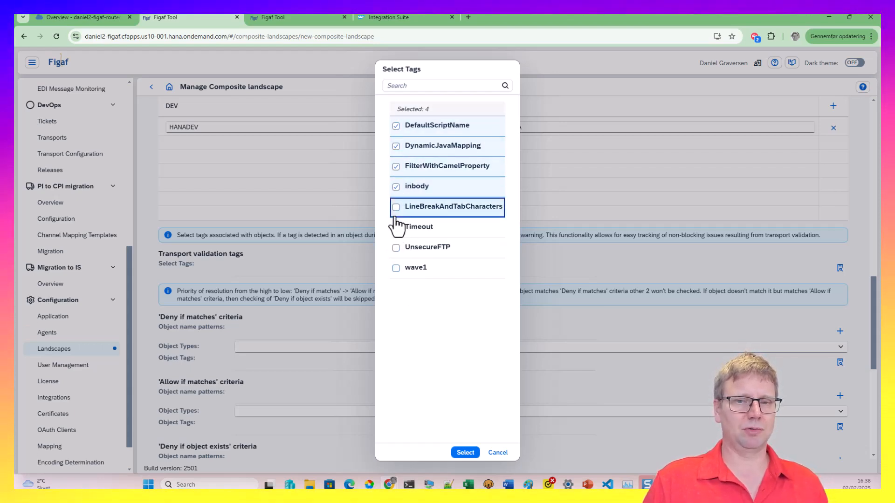
click(395, 216)
click(396, 228)
click(396, 247)
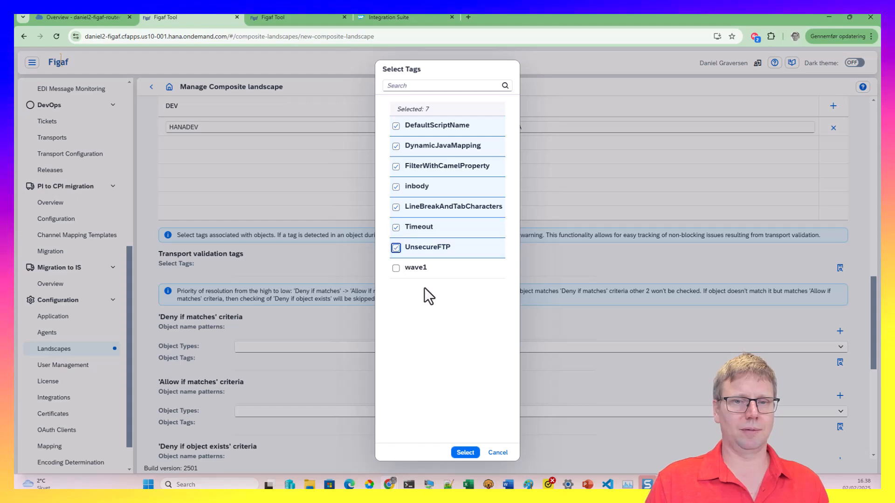
click(464, 453)
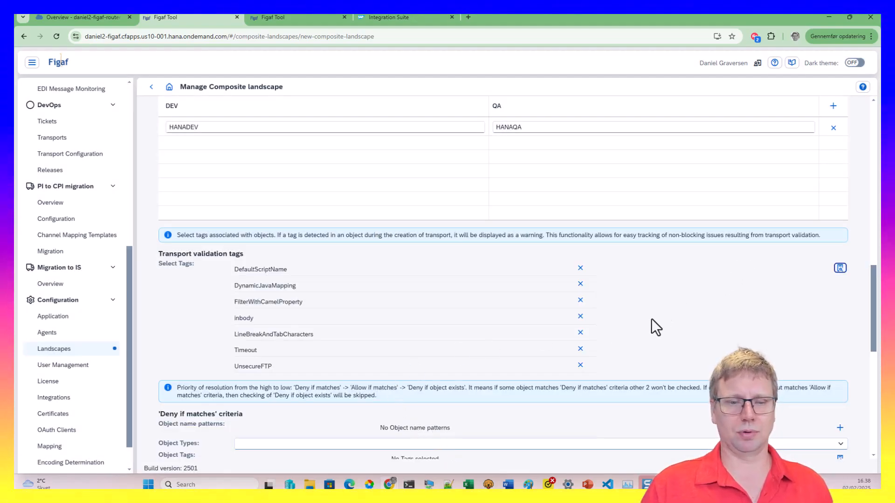
scroll(651, 318, down, 5)
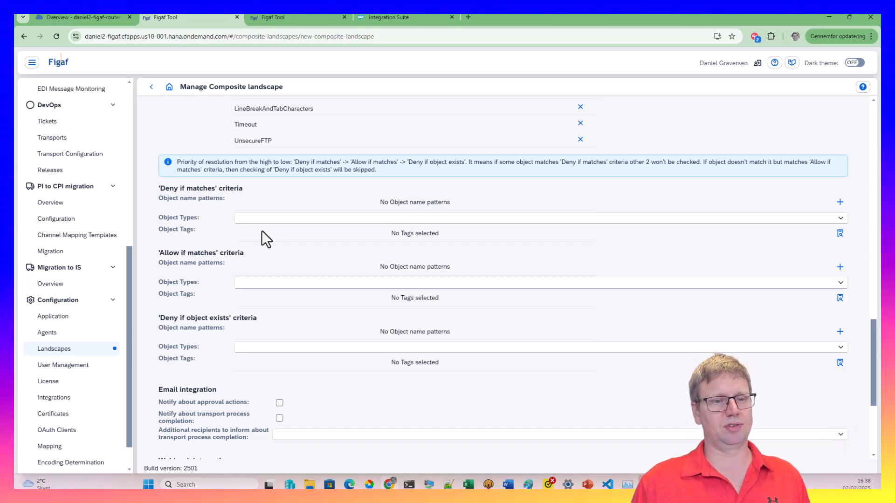
scroll(268, 347, down, 1)
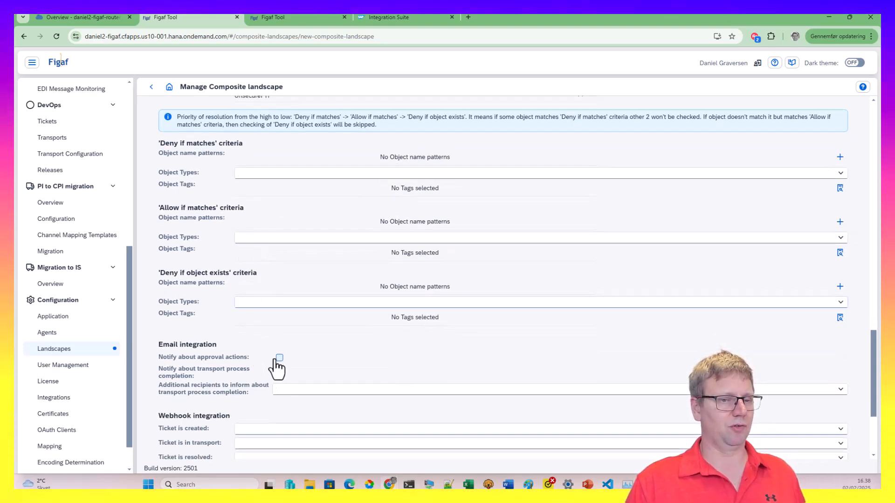
click(278, 359)
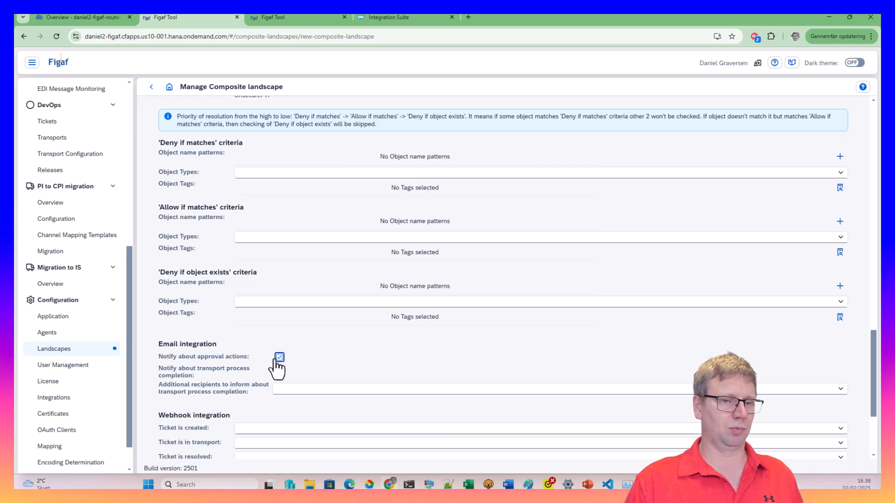
scroll(276, 336, down, 1)
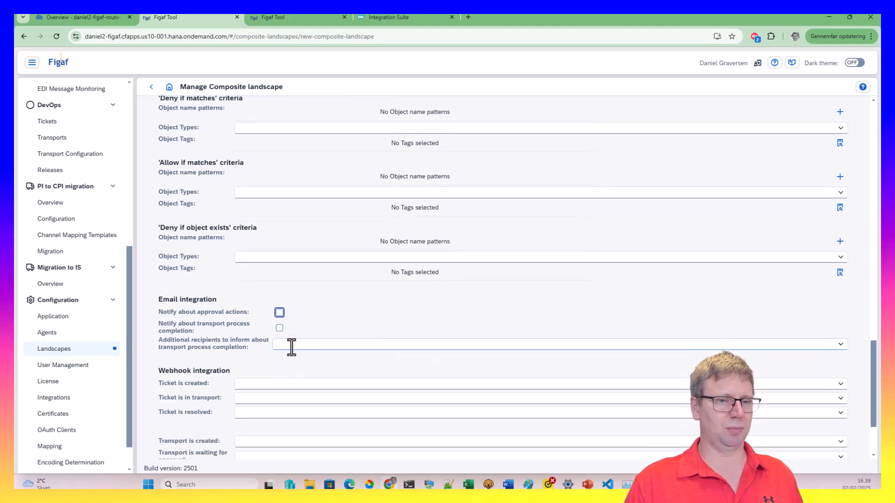
click(364, 348)
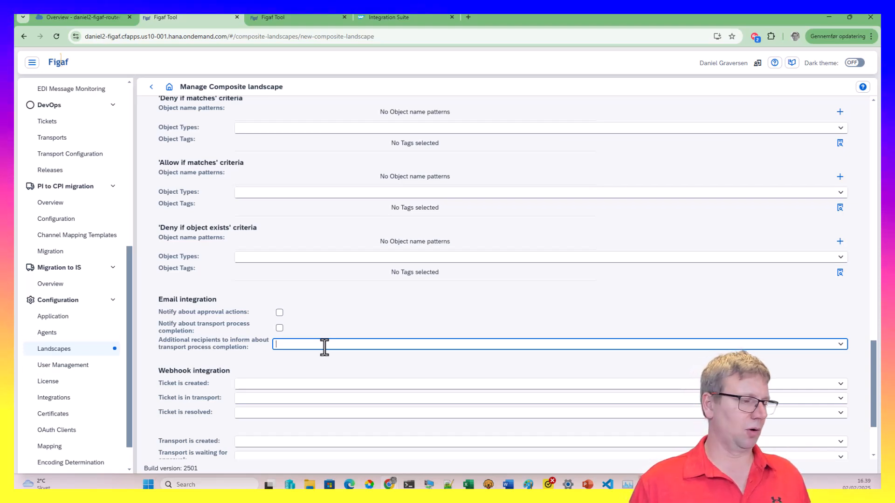
scroll(324, 347, down, 3)
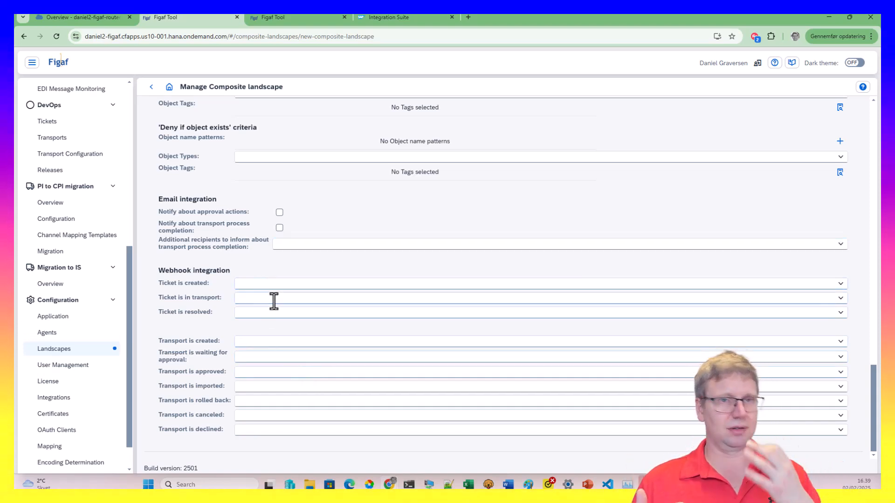
click(274, 299)
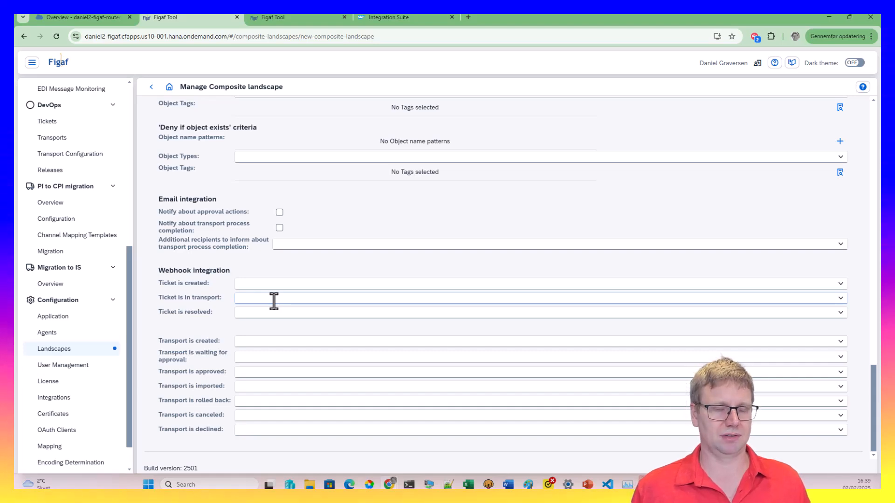
scroll(299, 374, up, 20)
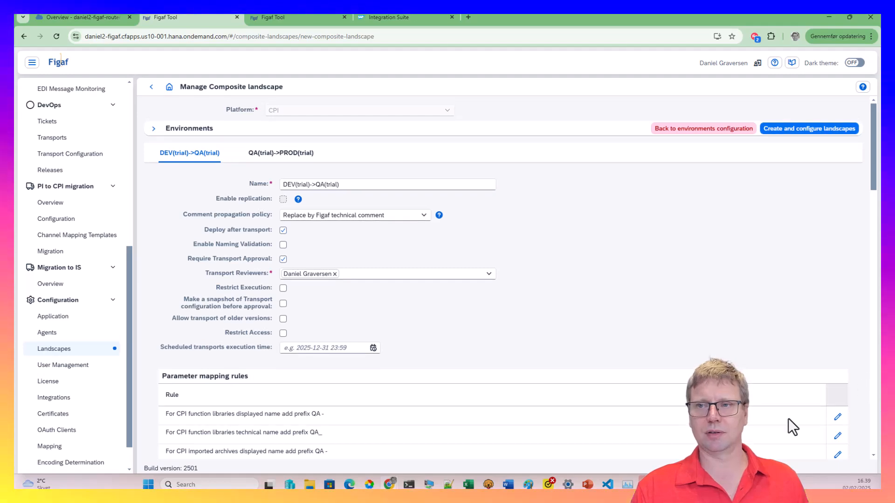
Create the DEV(trial)->QA(trial)->PROD(trial) composite landscape and save it
click(785, 129)
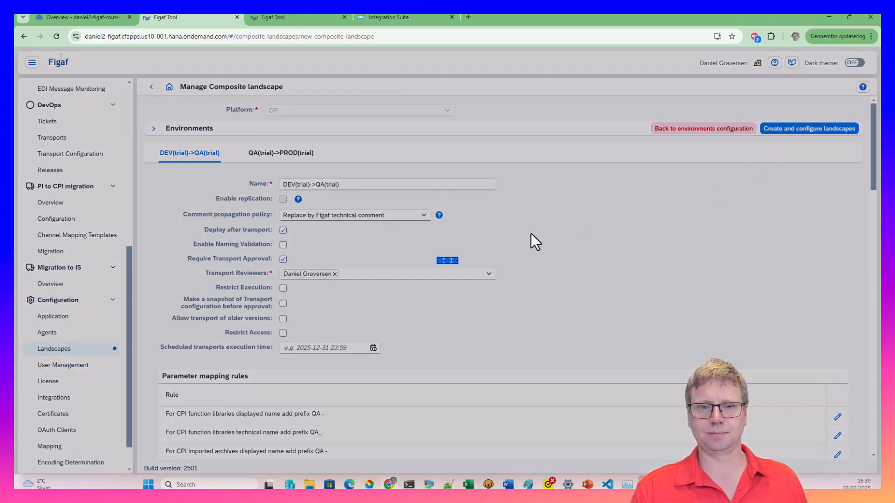
scroll(493, 370, down, 10)
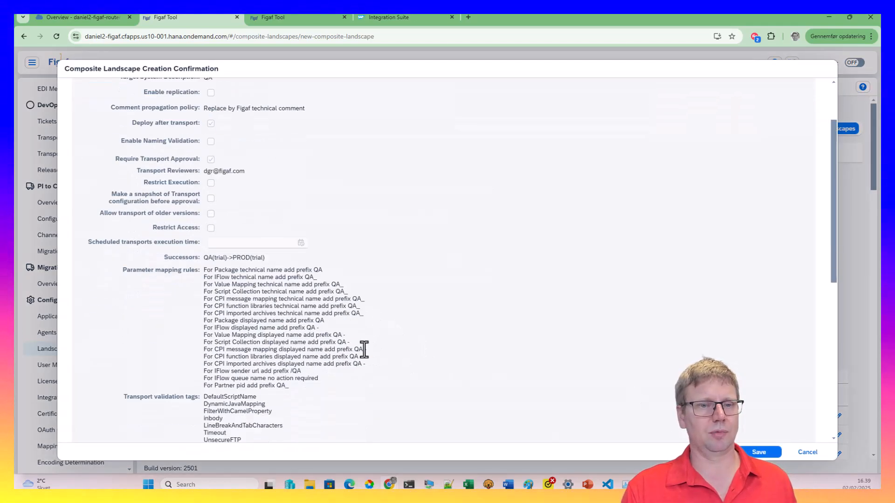
scroll(266, 289, down, 3)
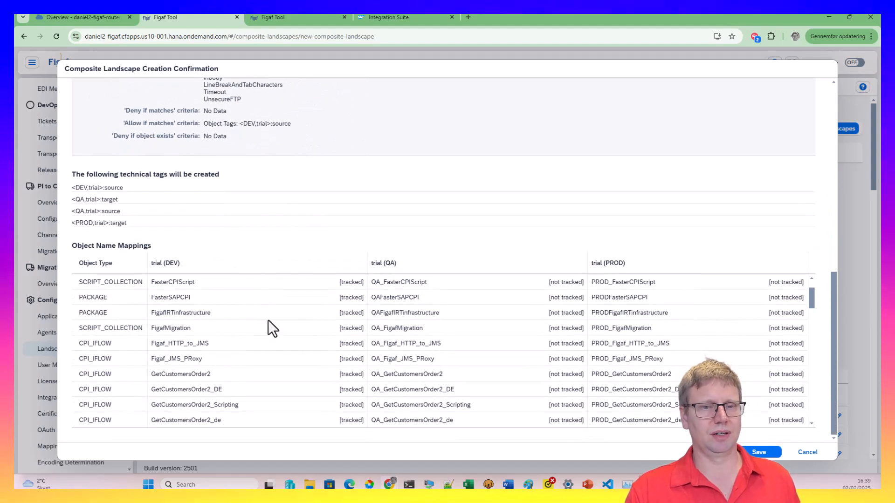
click(757, 451)
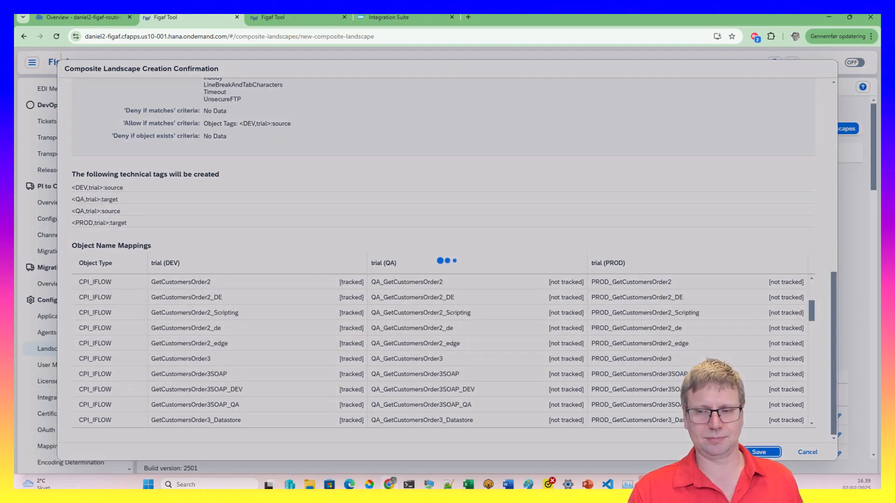
click(570, 281)
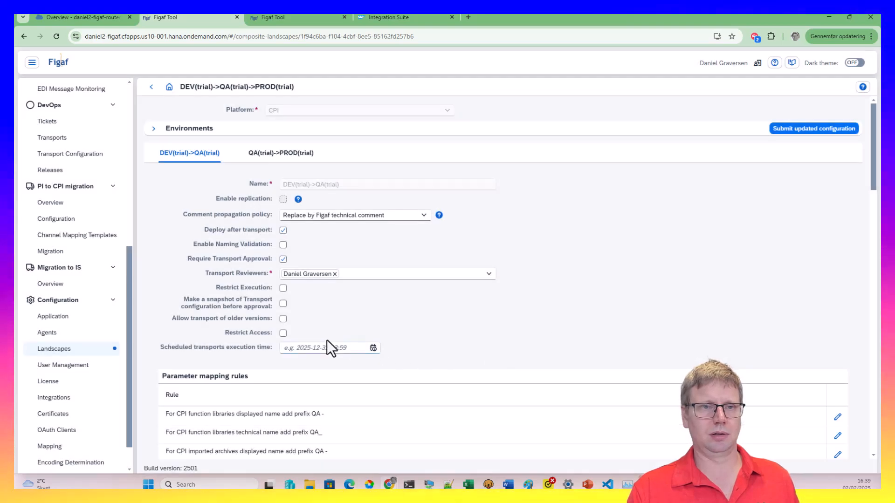
Submit the updated configuration, reconfiguring name mappings and technical tags, and save again
click(795, 130)
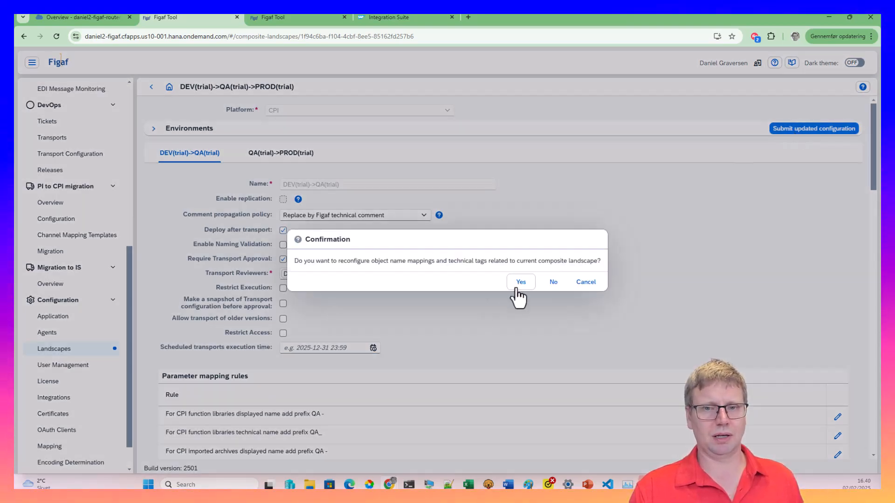
click(515, 283)
click(757, 452)
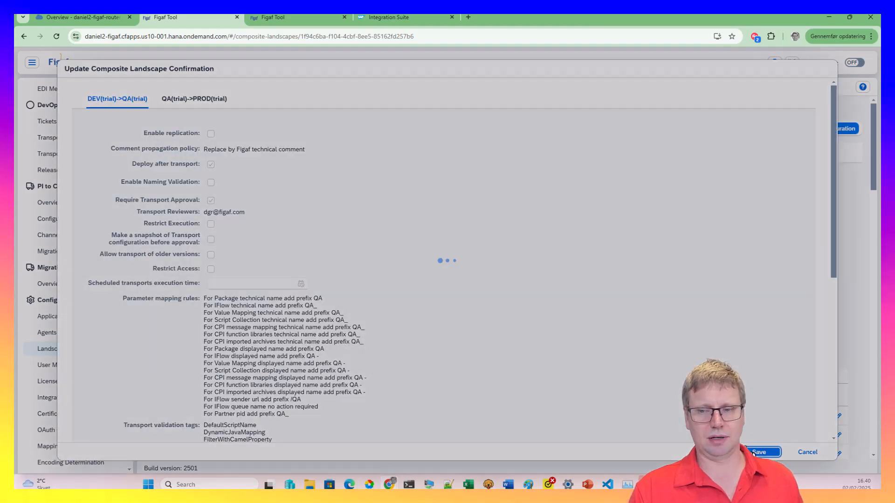
click(563, 283)
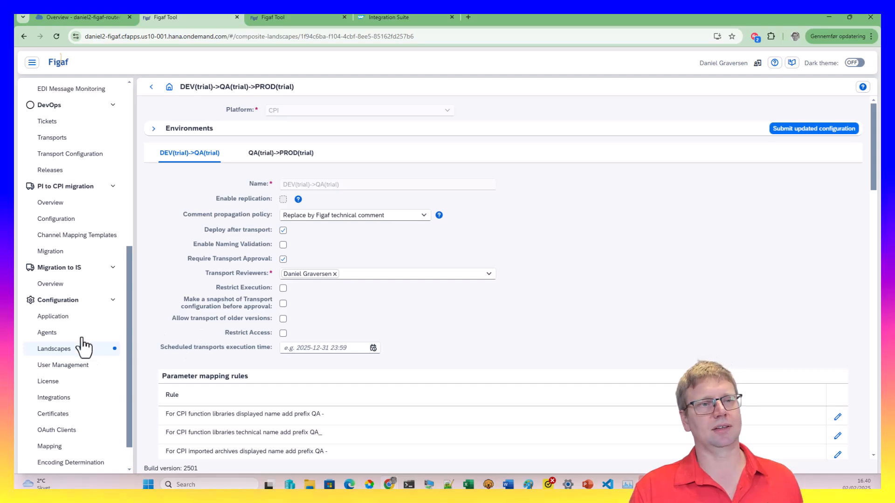
scroll(83, 347, up, 5)
Show the DEV(trial)->QA(trial)->PROD(trial) landscape in Landscape Overview and scroll to the GetCustomersOrder iFlows
click(80, 217)
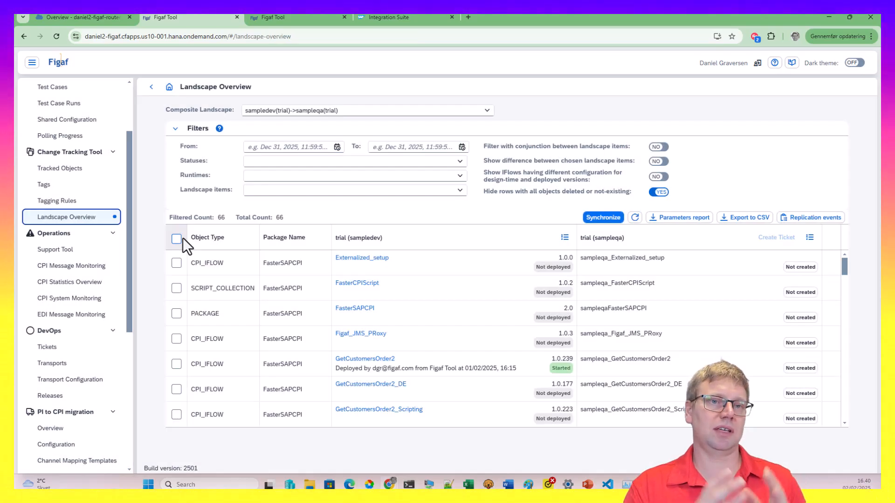
click(486, 117)
click(469, 125)
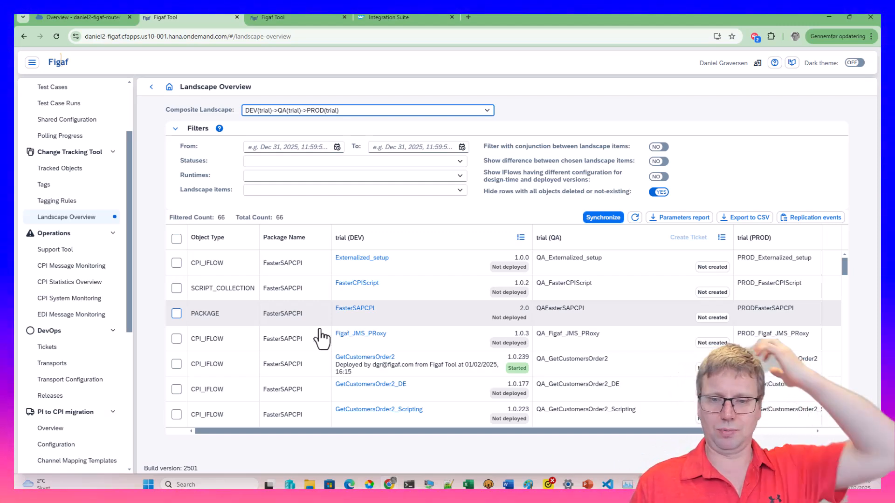
click(659, 161)
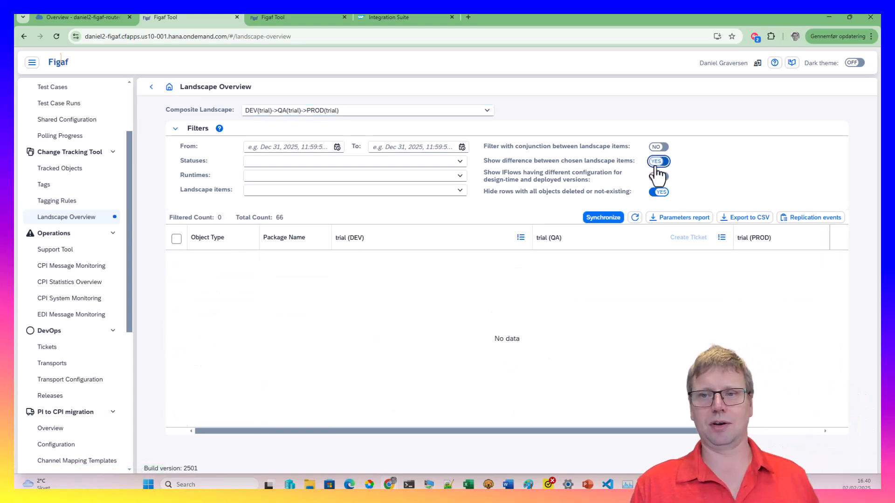
click(658, 162)
scroll(421, 359, down, 3)
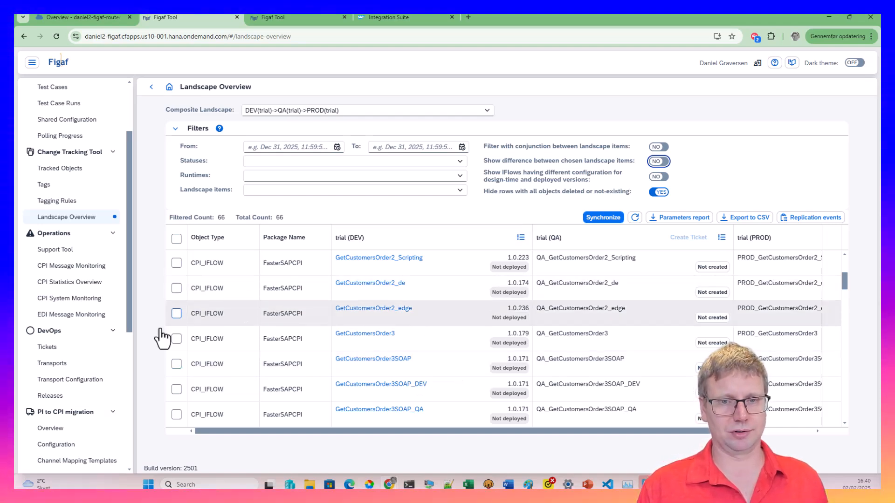
Deploy GetCustomersOrder3 to the trial DEV environment and follow the deployment progress
click(177, 339)
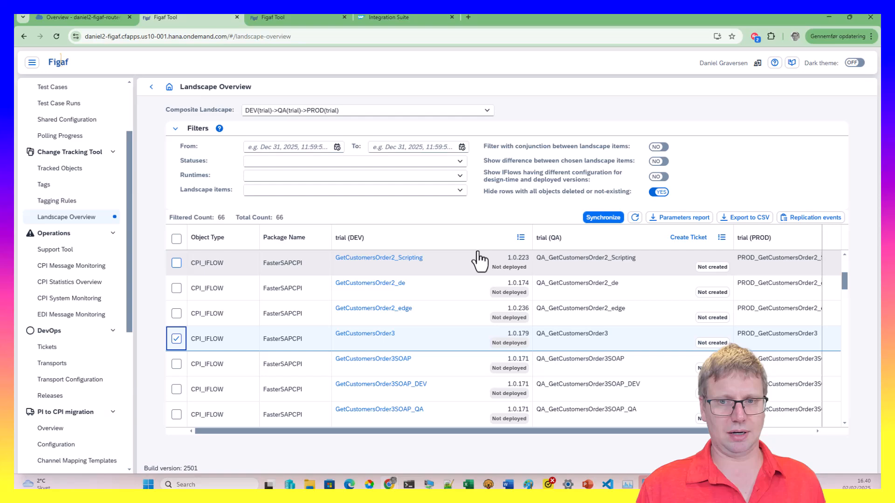
click(520, 237)
click(480, 229)
click(483, 339)
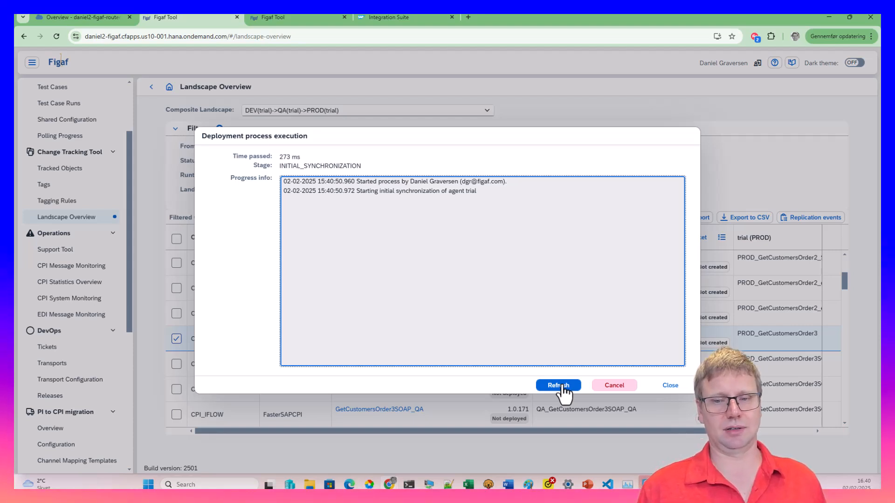
click(562, 385)
click(562, 386)
click(564, 386)
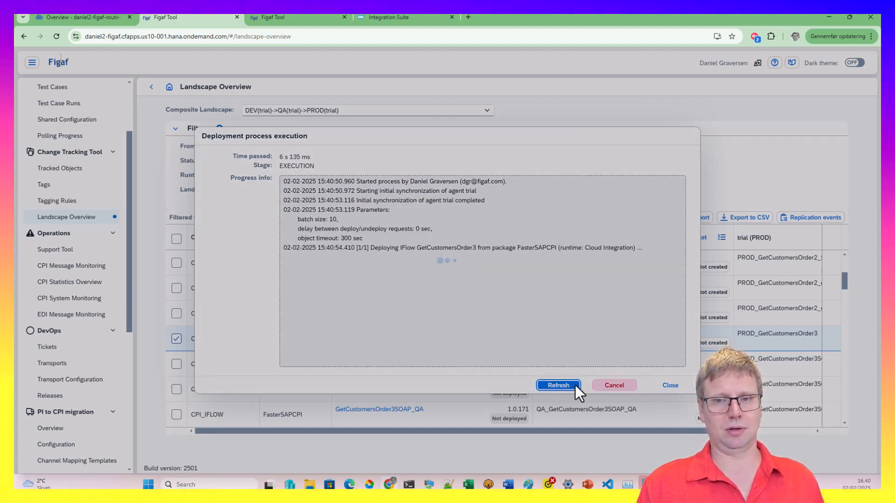
click(564, 385)
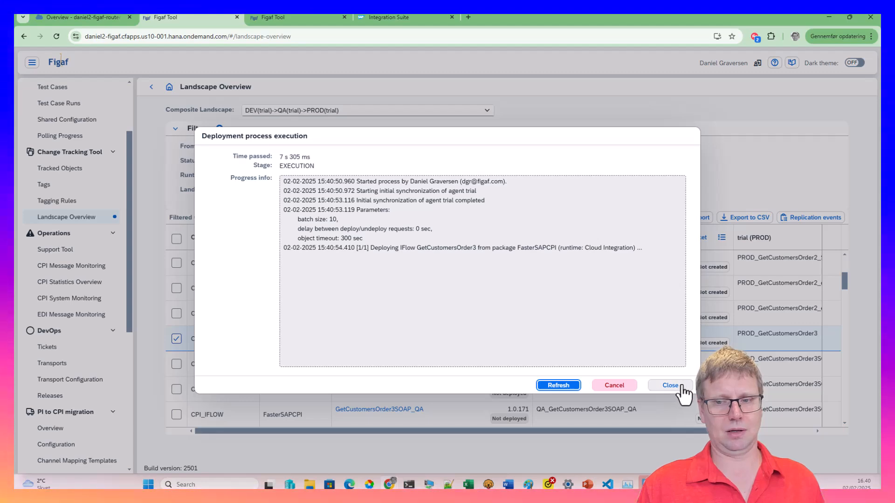
click(567, 386)
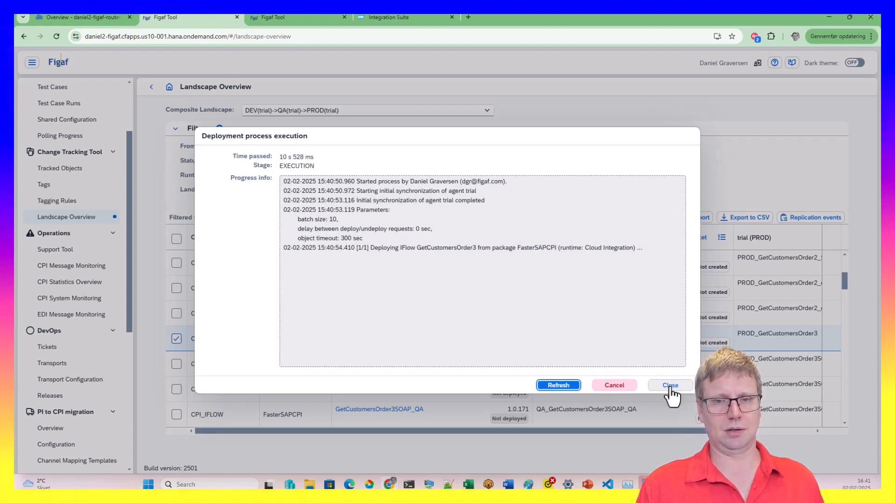
click(670, 386)
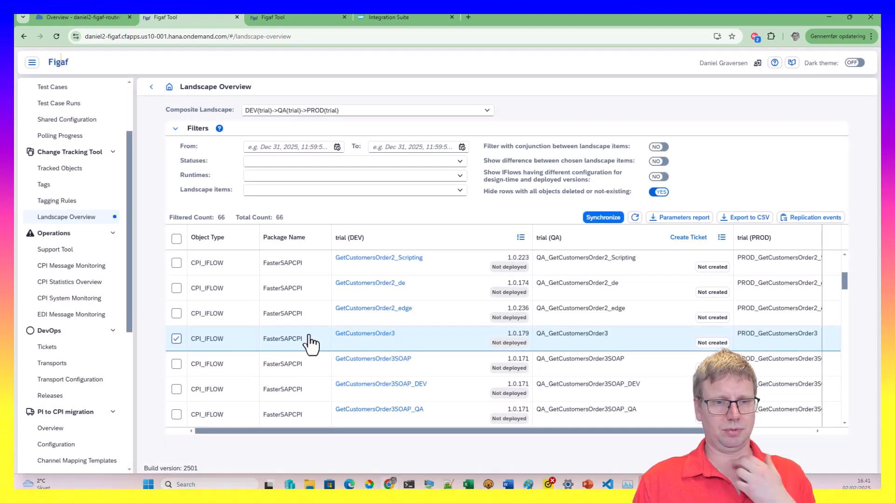
Also mark GetCustomersOrder2 and filter the overview by package name FasterSAPCPI
scroll(205, 387, up, 3)
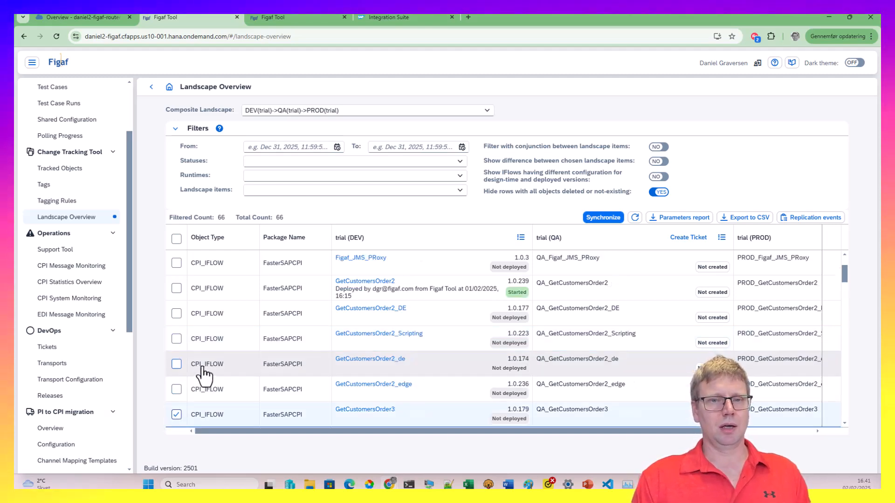
click(177, 289)
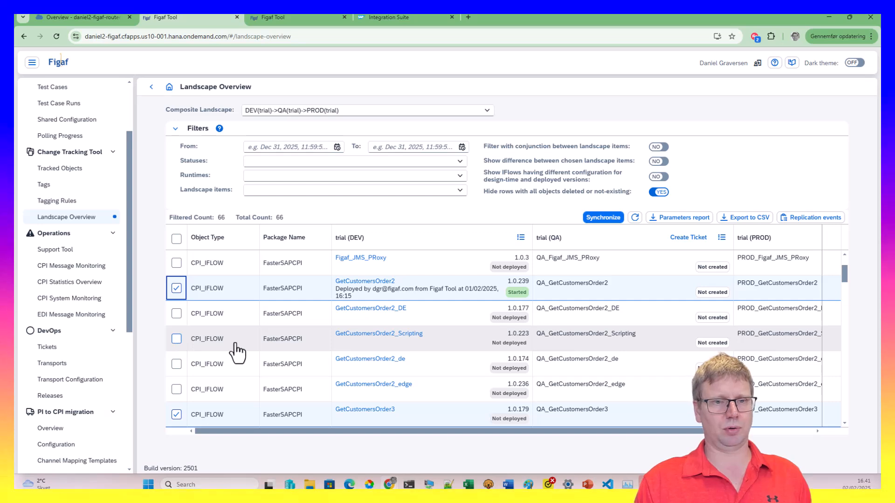
scroll(237, 353, up, 3)
click(314, 238)
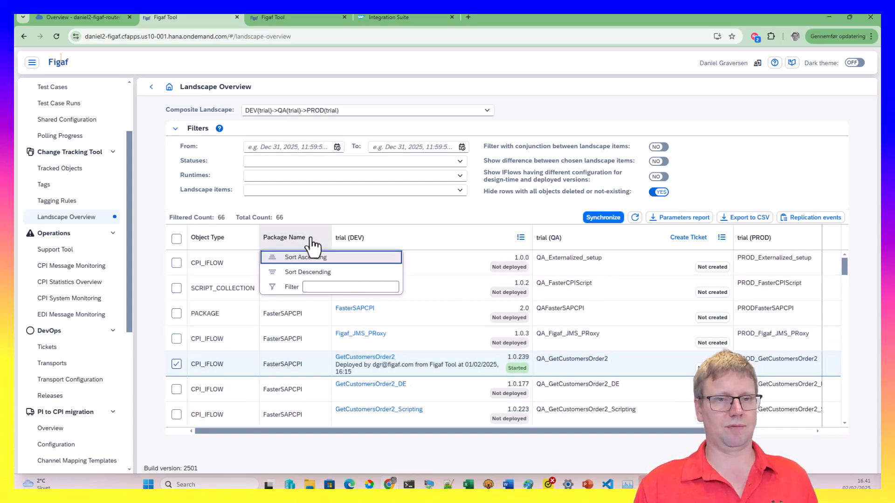
click(321, 286)
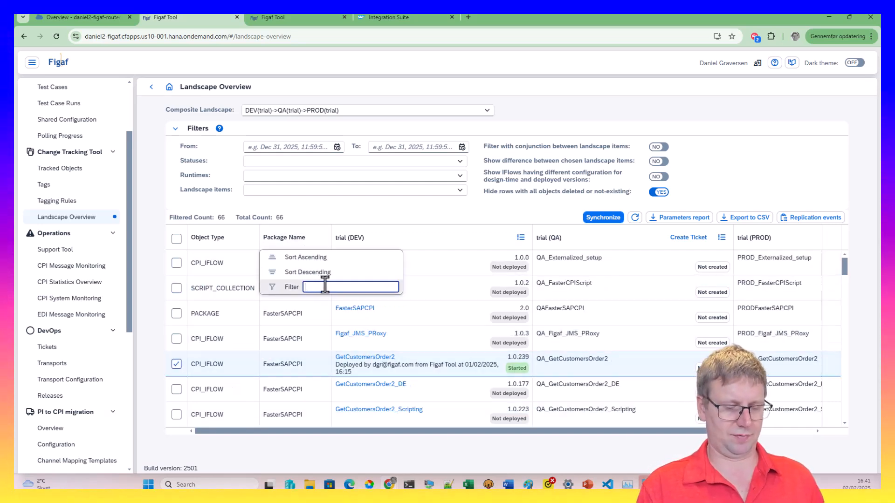
key(Return)
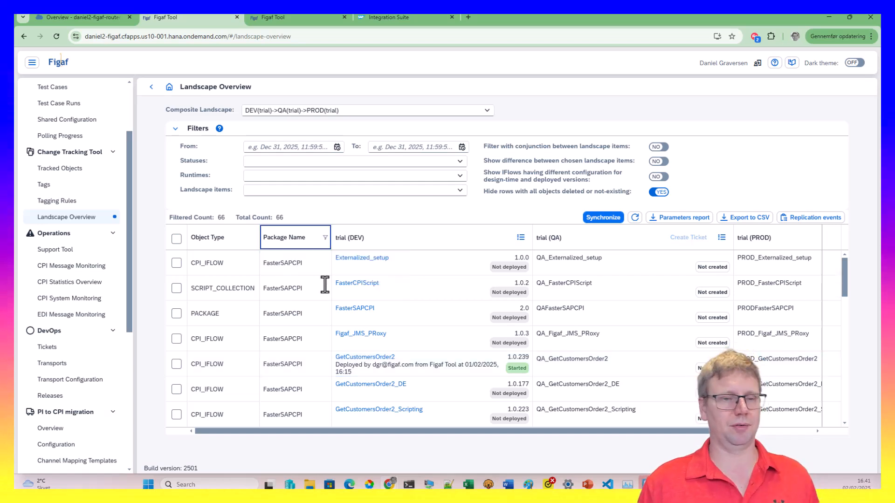
scroll(328, 296, down, 3)
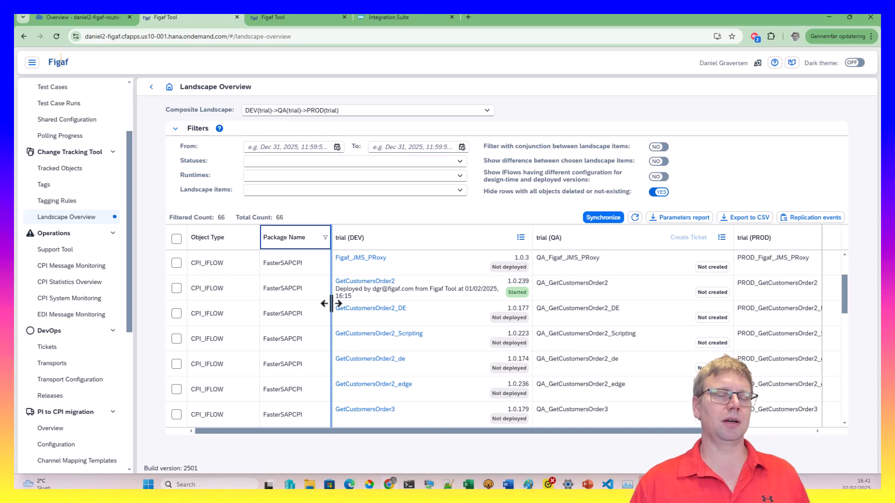
scroll(270, 330, up, 3)
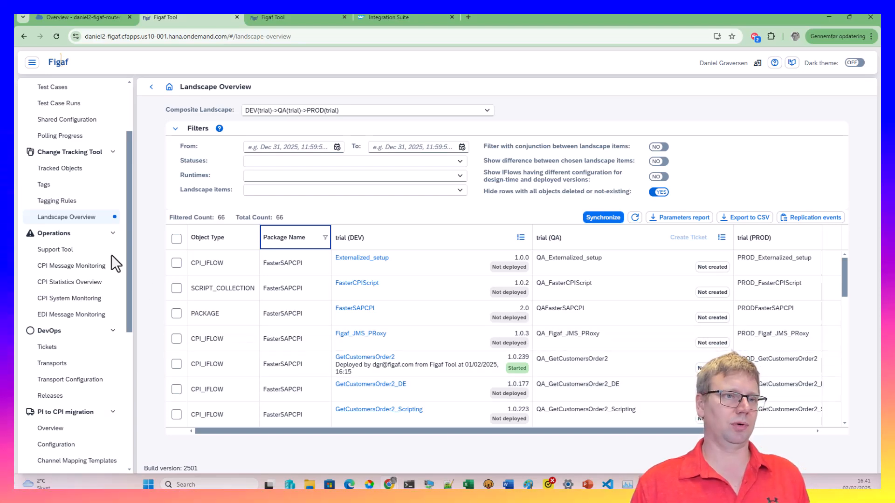
Filter Tracked Objects by name GetCus and type CPI, then assign GetCustomersOrder3 to a new ticket
click(110, 169)
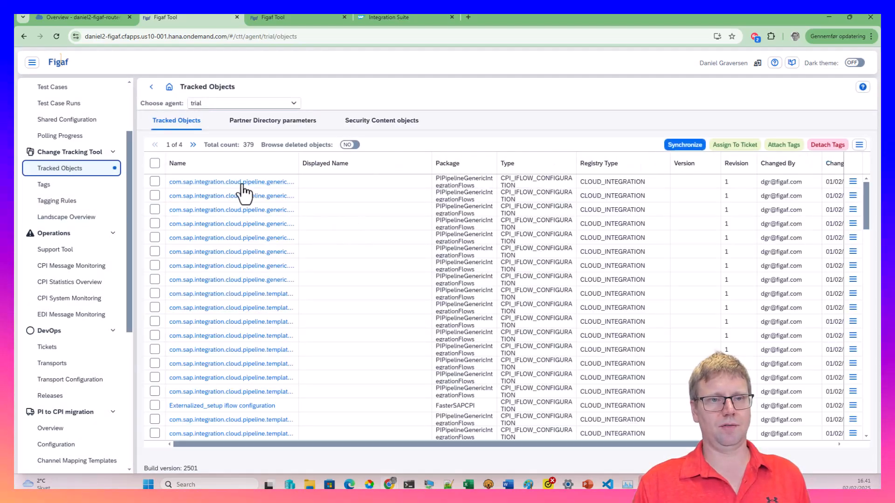
click(263, 166)
click(267, 212)
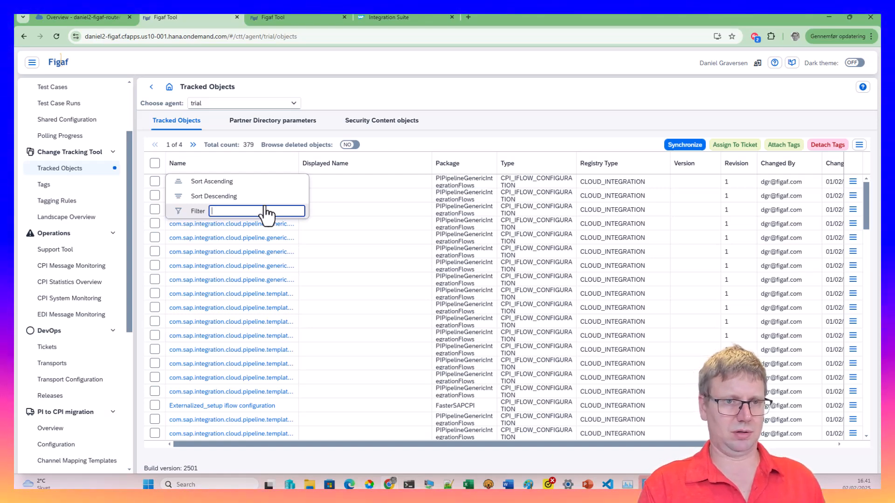
text(G)
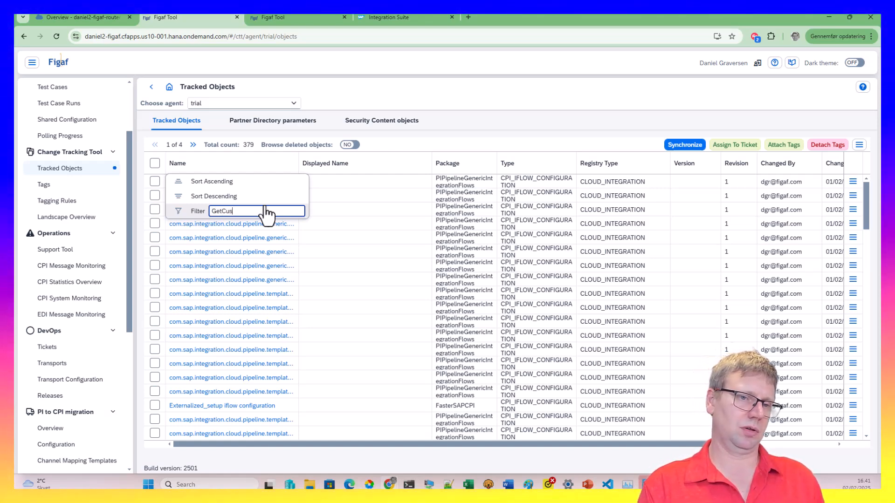
text(etCus)
key(Return)
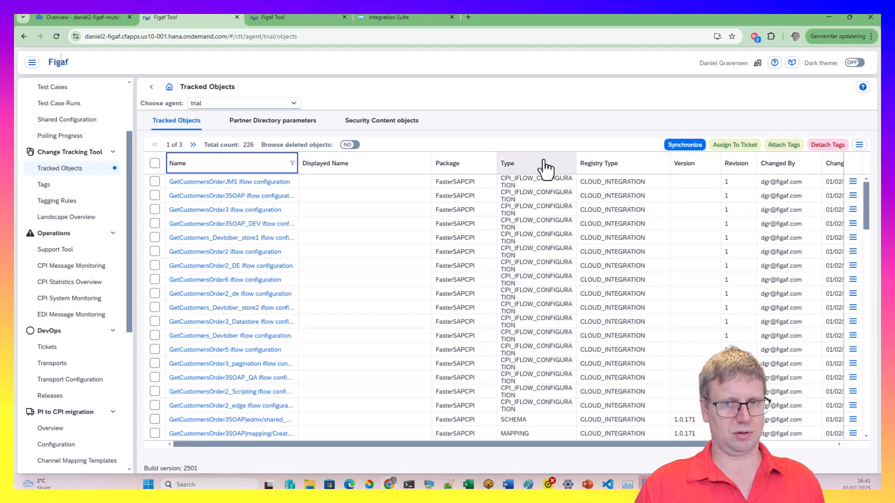
click(529, 165)
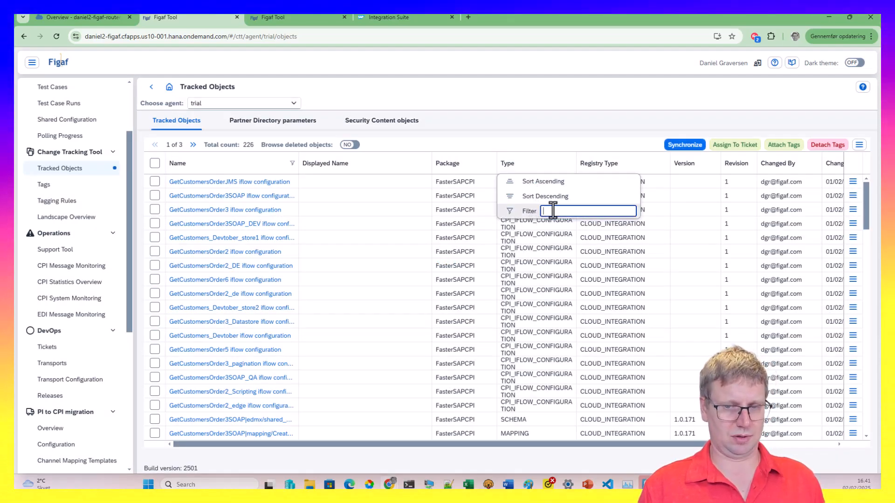
text(CPI)
key(Return)
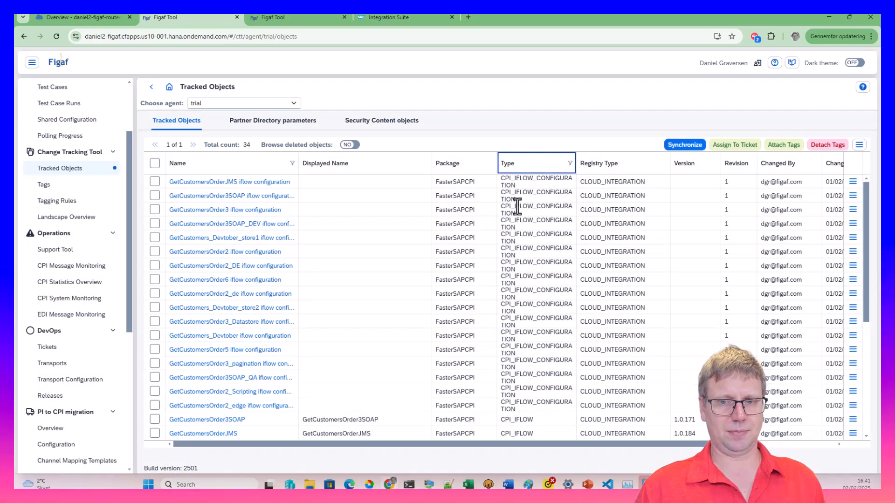
click(155, 405)
click(737, 149)
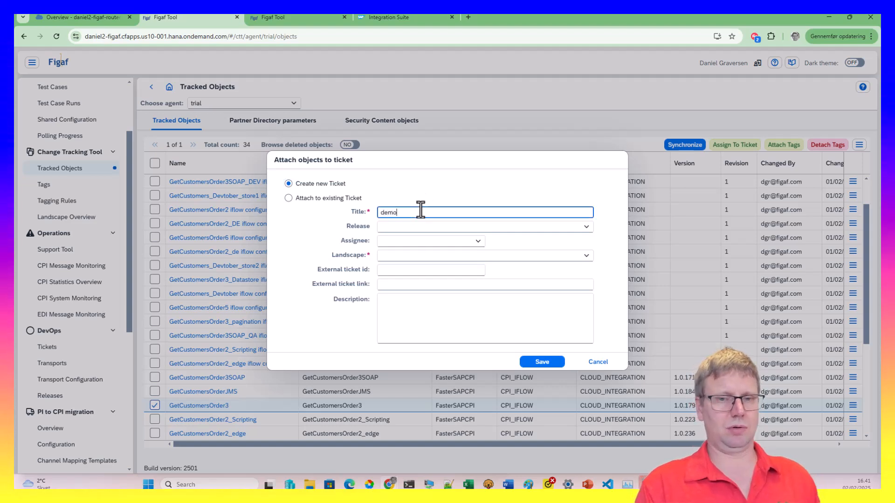
Save ticket 'demo' for DEV(trial)->QA(trial) with external id jira-3246 and description 'demo'
click(588, 255)
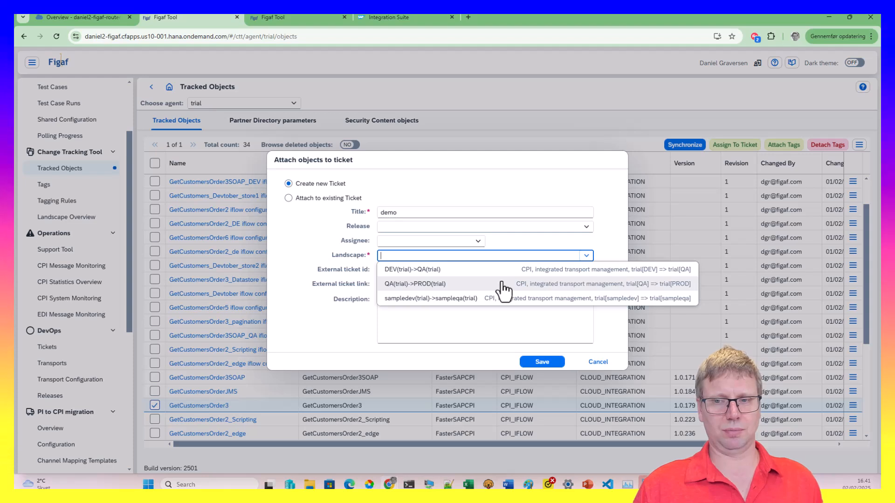
click(490, 269)
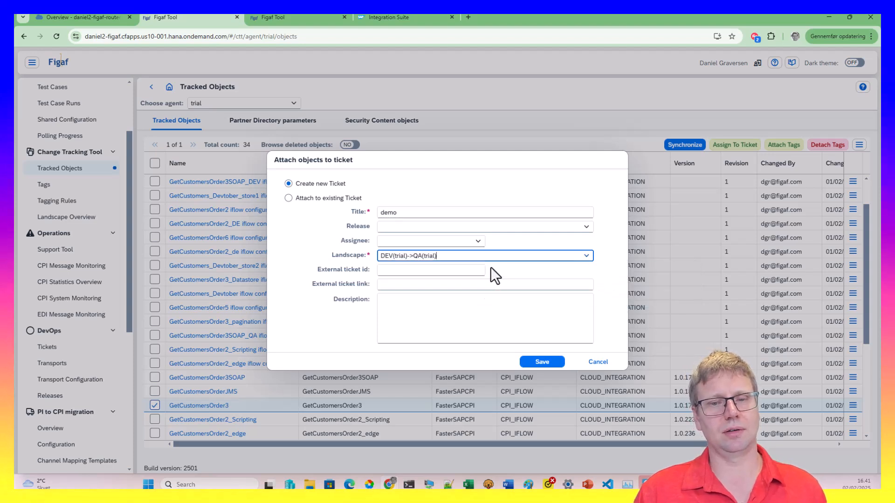
click(424, 270)
text(jira-)
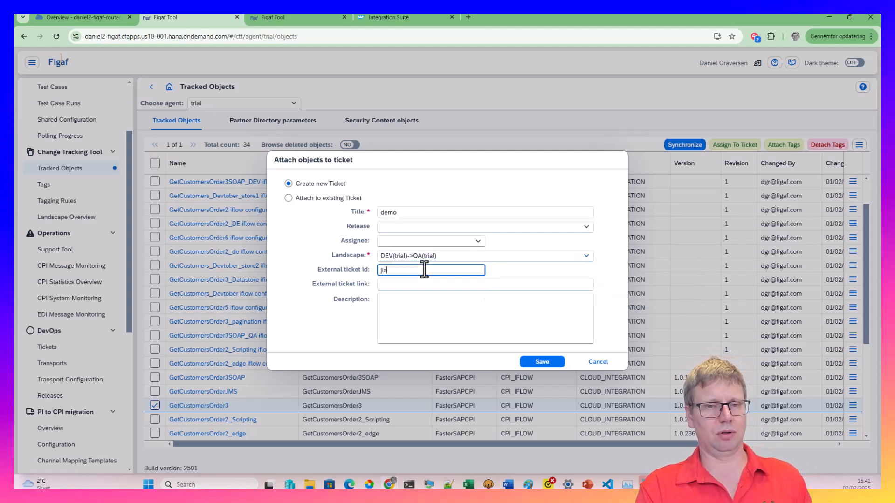
text(3246)
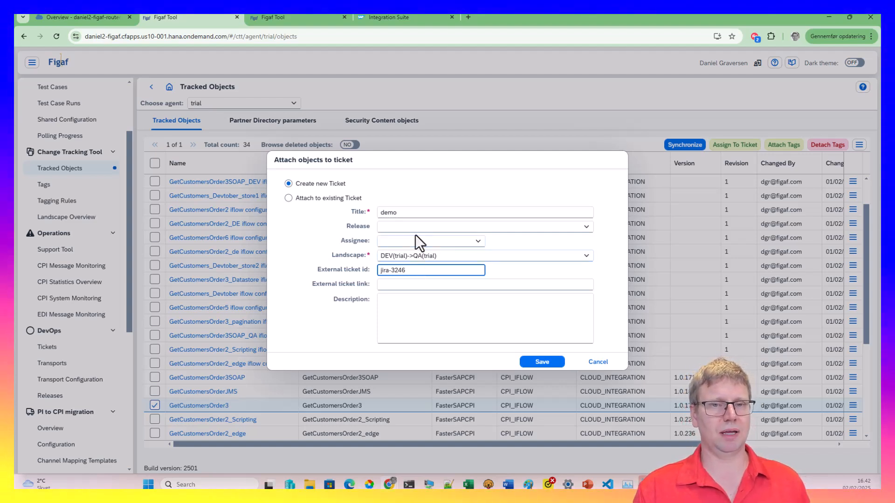
text(demo)
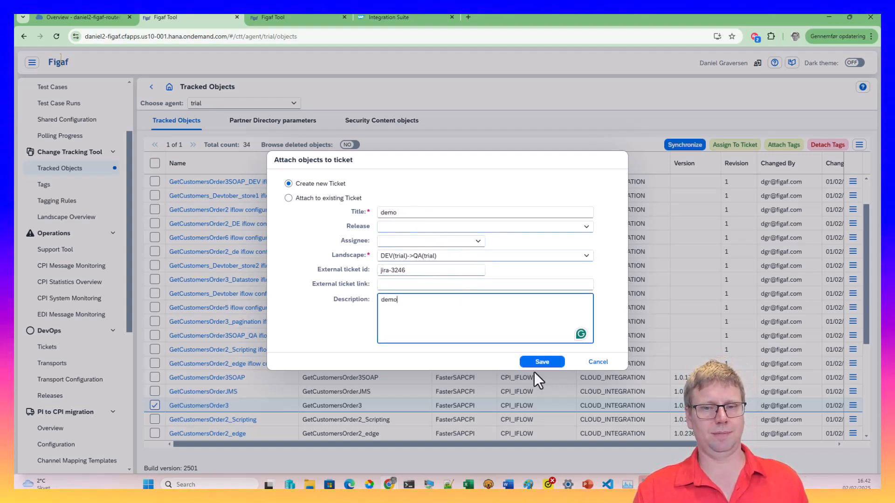
click(534, 367)
click(445, 285)
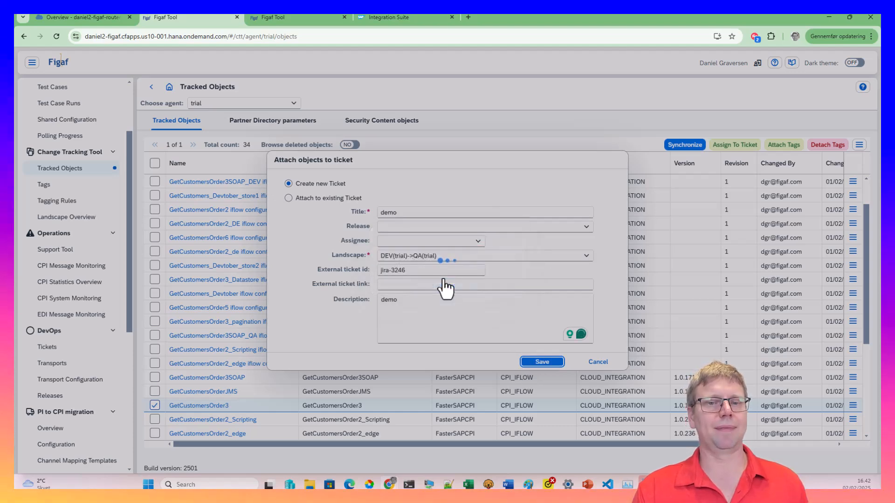
click(489, 282)
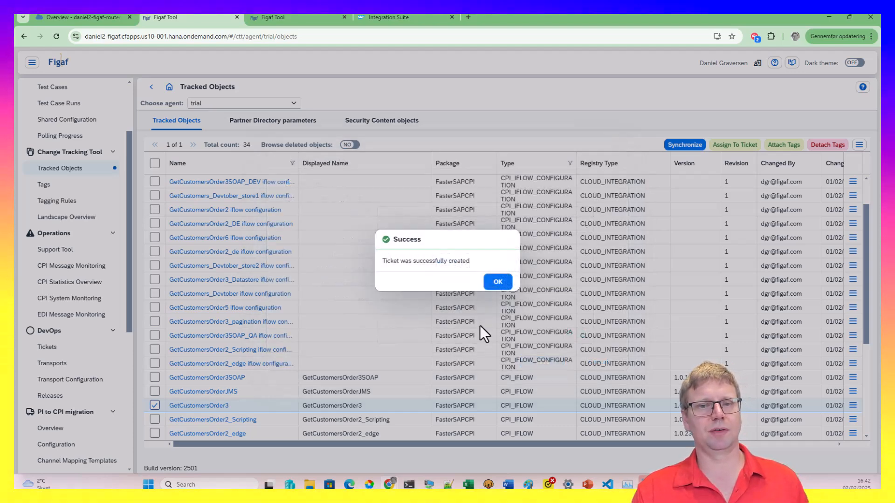
Attach all of GetCustomersOrder3's dependent objects to ticket ISSUE-1
click(496, 282)
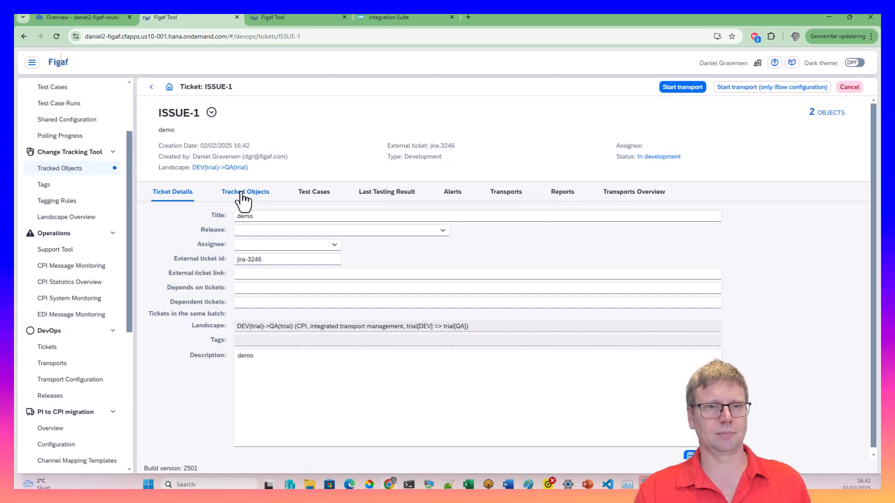
click(245, 192)
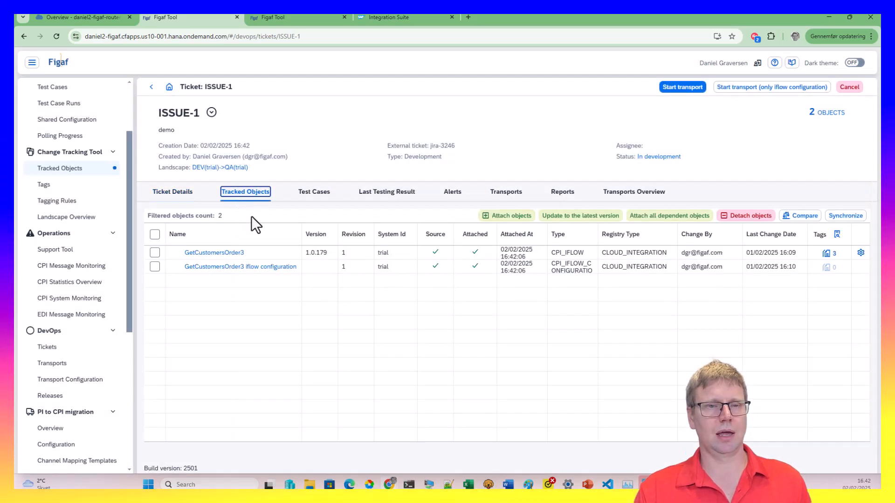
click(155, 252)
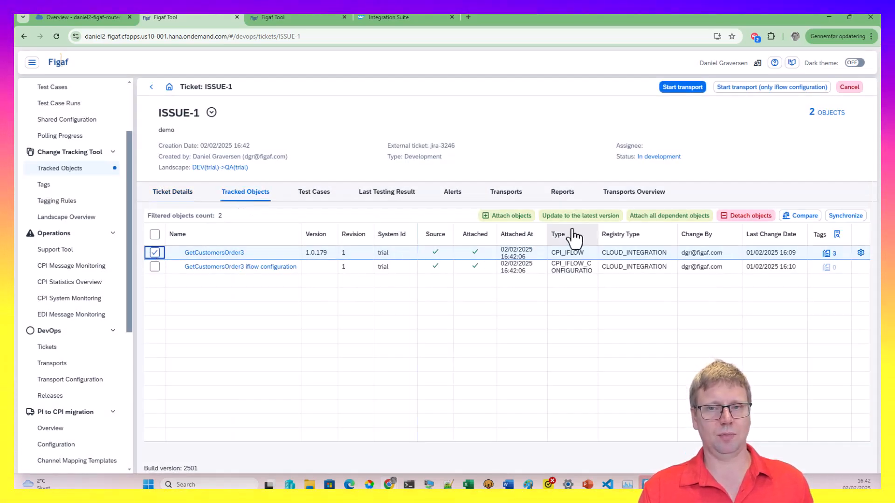
click(676, 217)
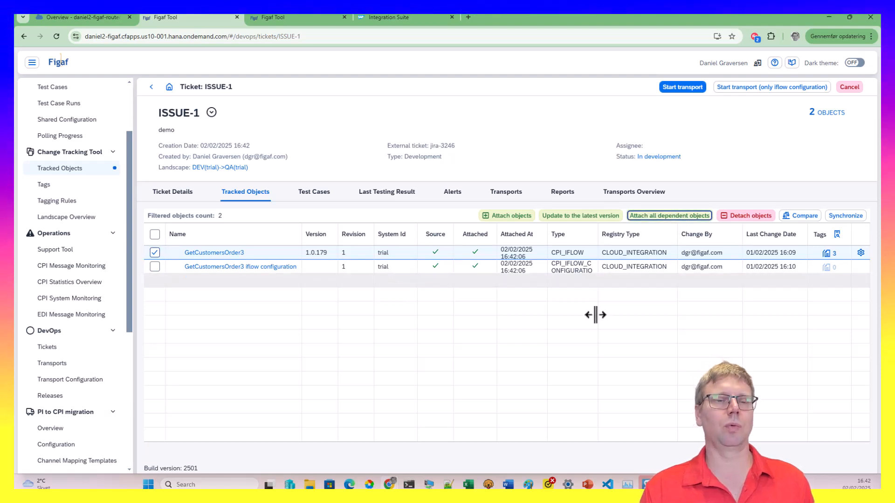
click(649, 217)
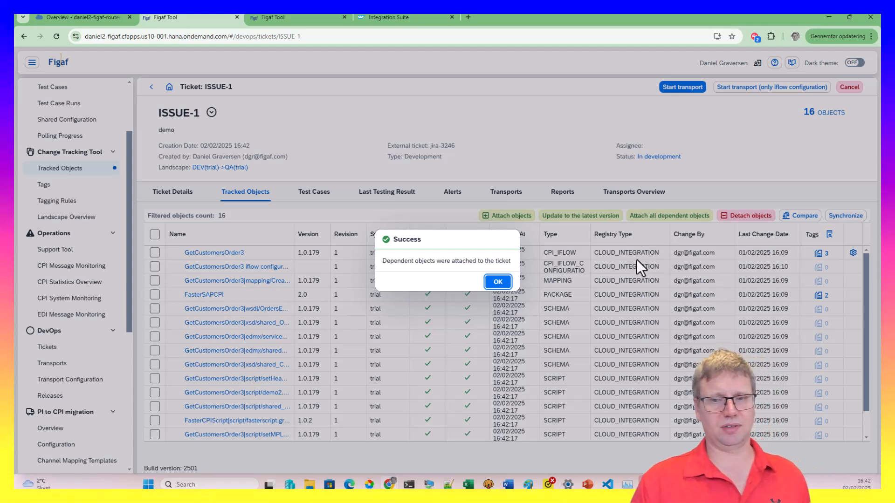
click(497, 282)
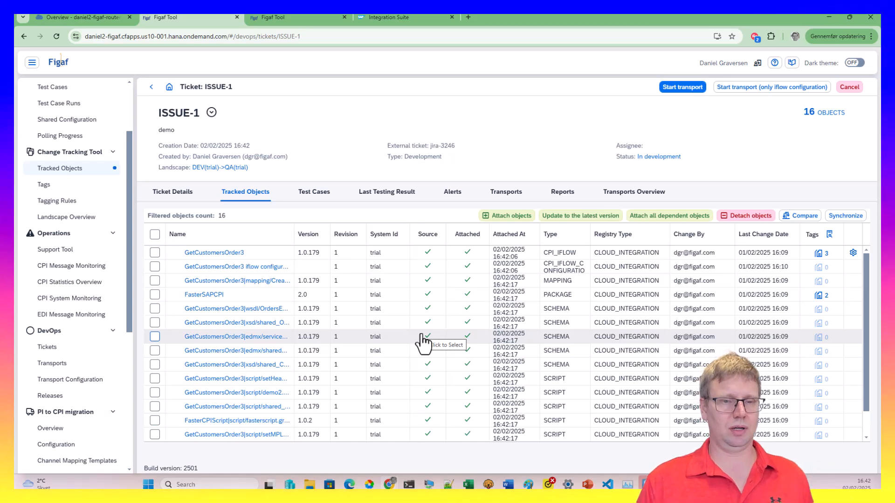
Check the last testing results, then detach the wsdl schema object by deleting its links
scroll(500, 398, down, 1)
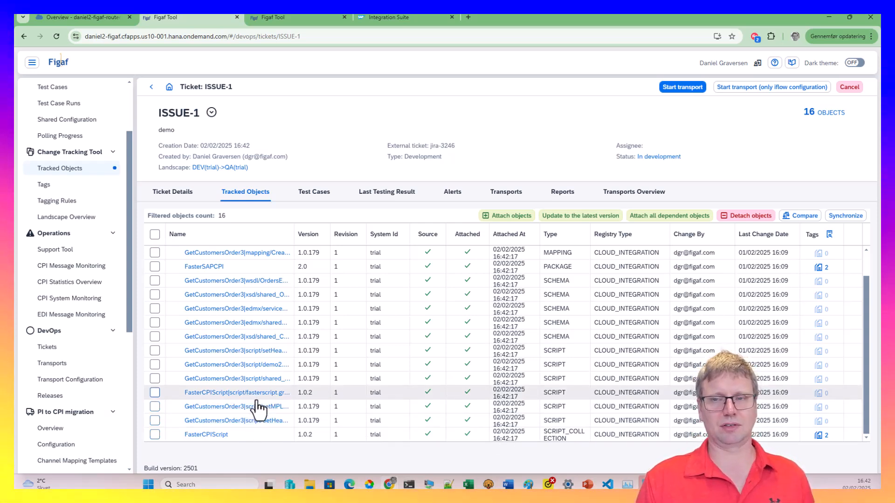
click(373, 198)
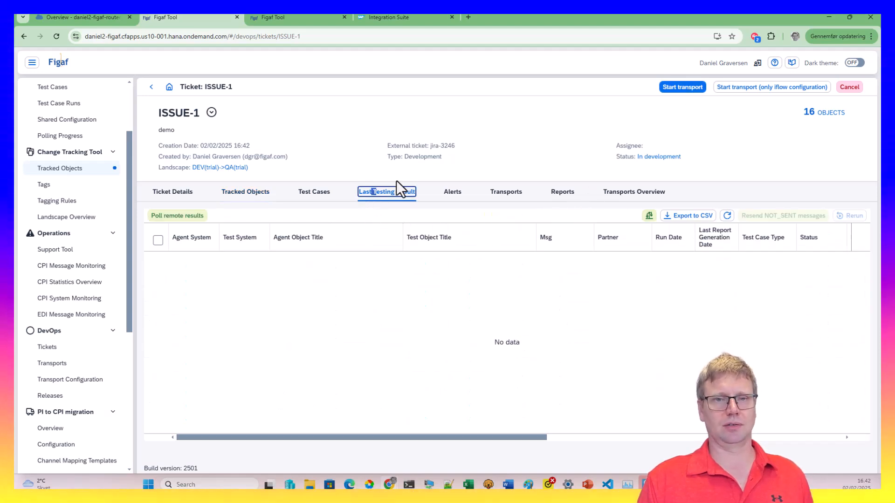
click(251, 198)
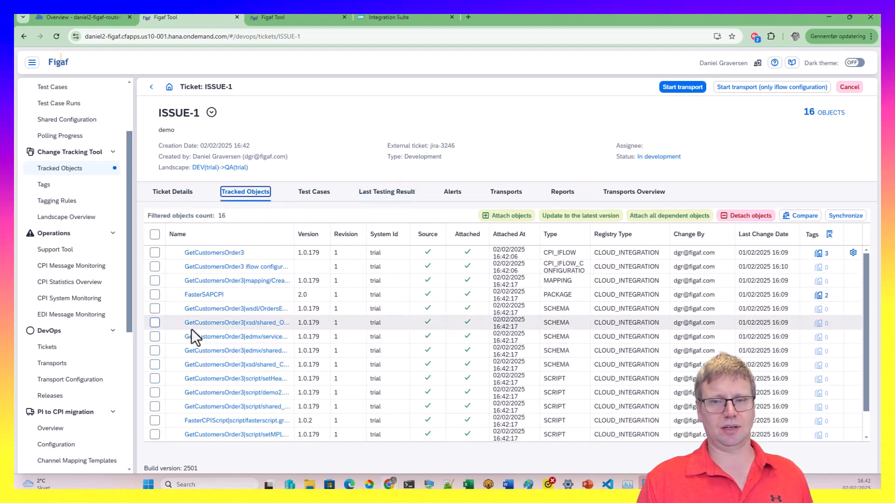
click(154, 309)
click(740, 218)
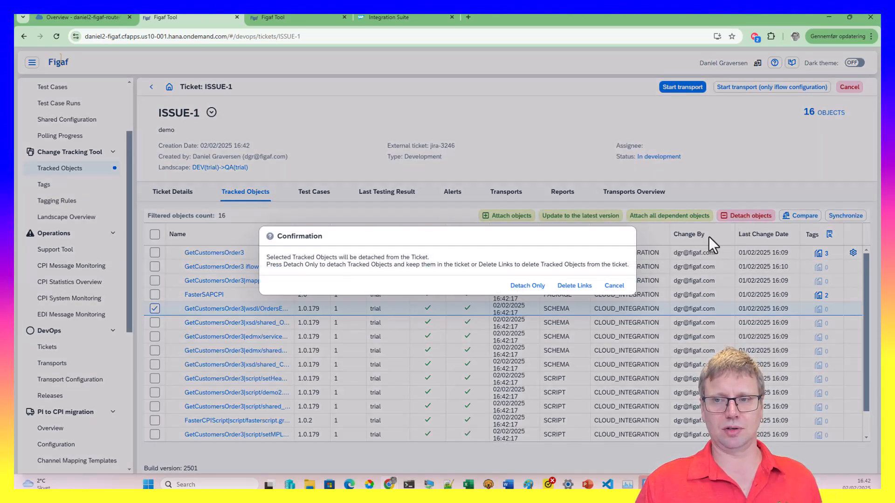
click(513, 286)
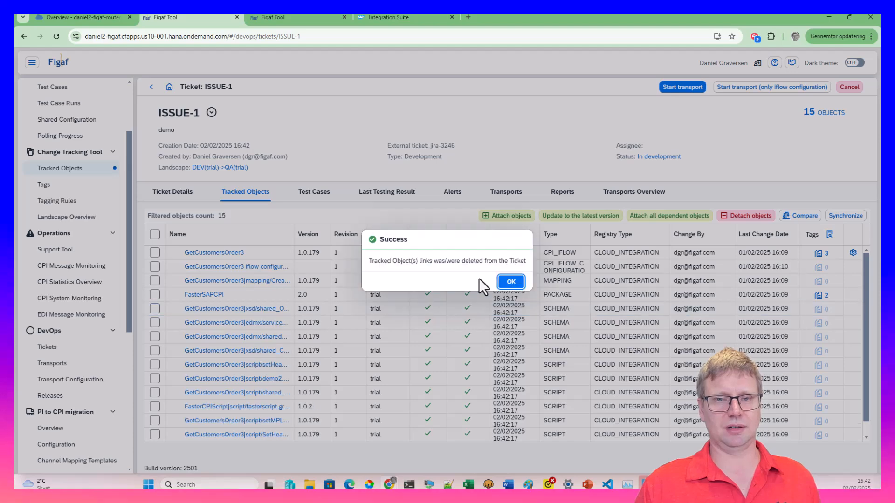
click(512, 282)
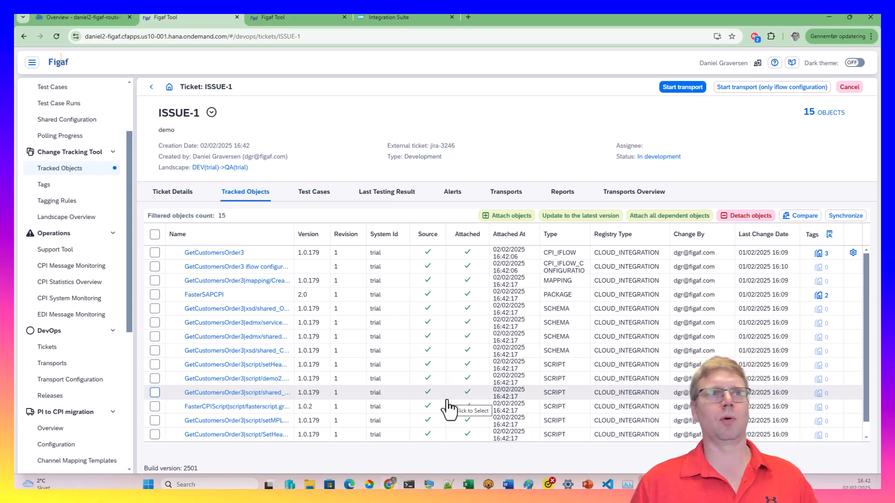
Start a transport of ISSUE-1's objects and open the new TRANSPORT-1 once created
click(684, 87)
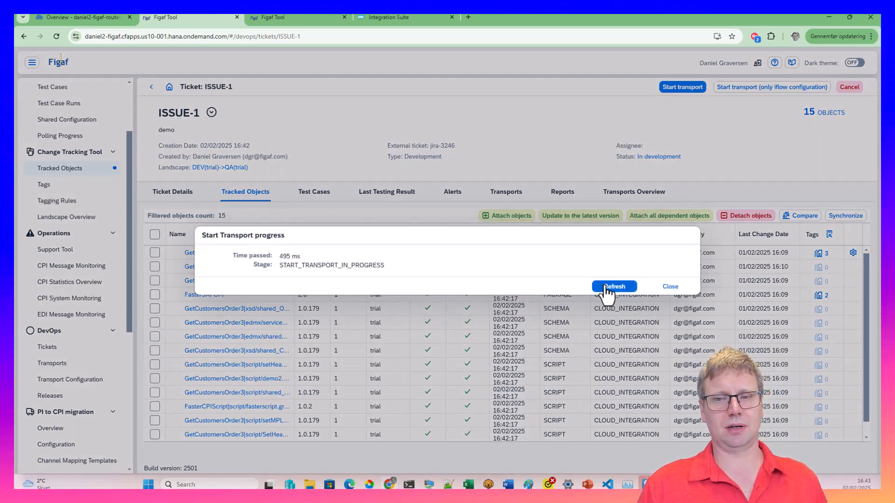
click(606, 286)
click(613, 290)
click(614, 291)
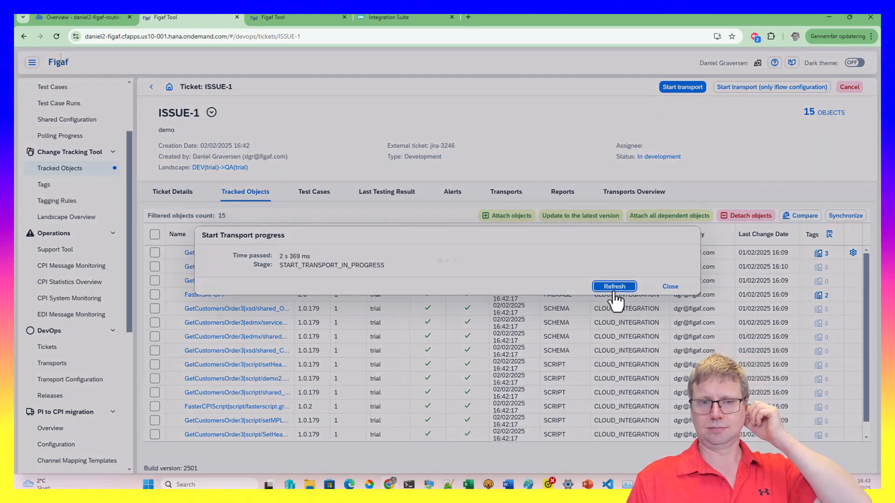
click(614, 290)
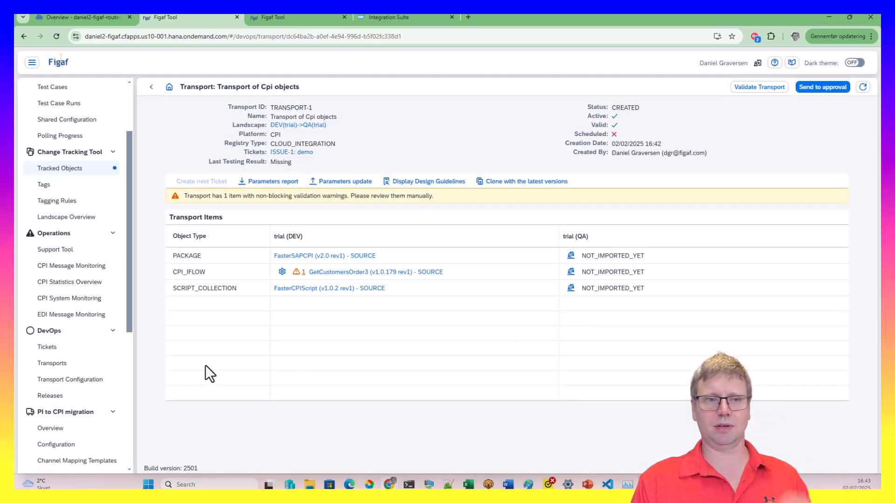
Review the iflow's Timeout validation-tag warning, then show the Tagging Rules list
click(282, 272)
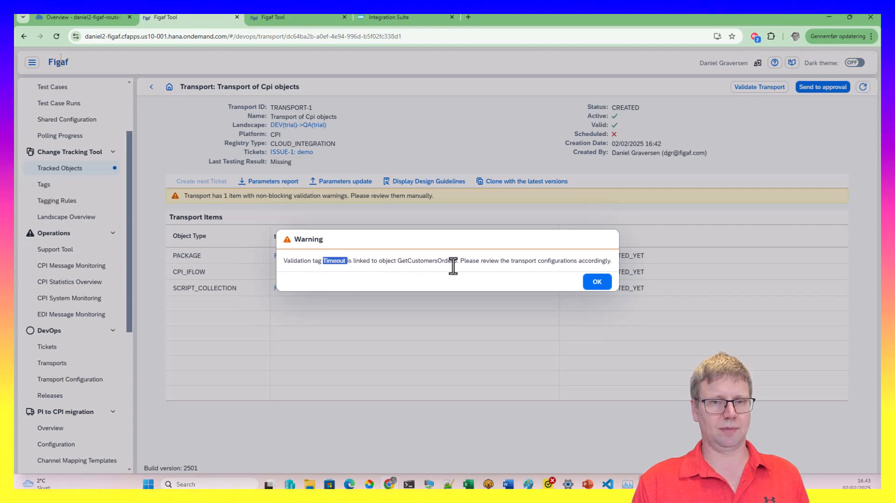
click(597, 283)
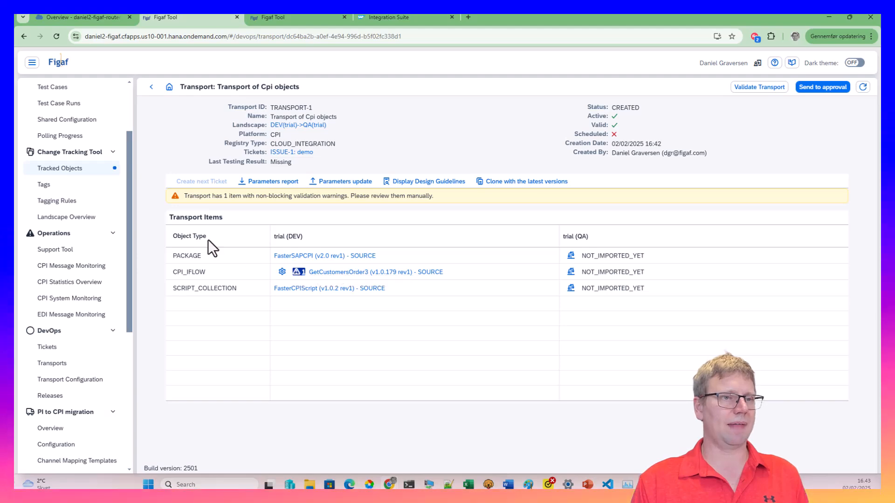
click(84, 204)
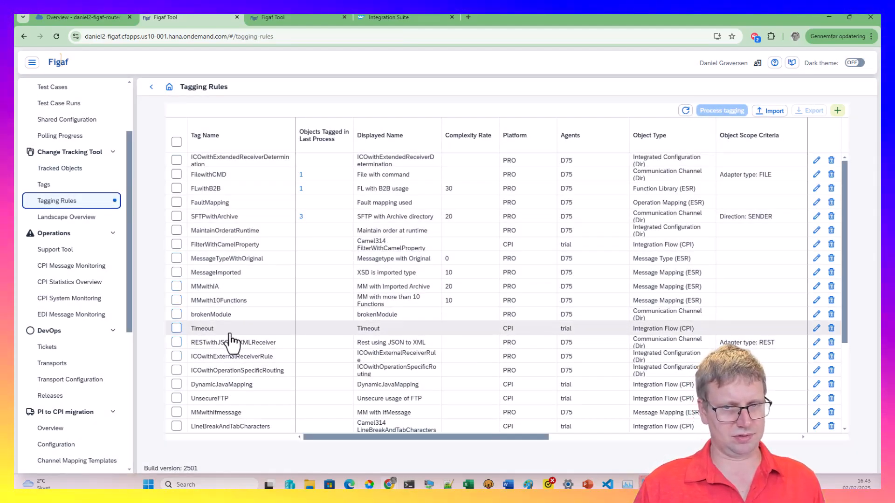
click(816, 329)
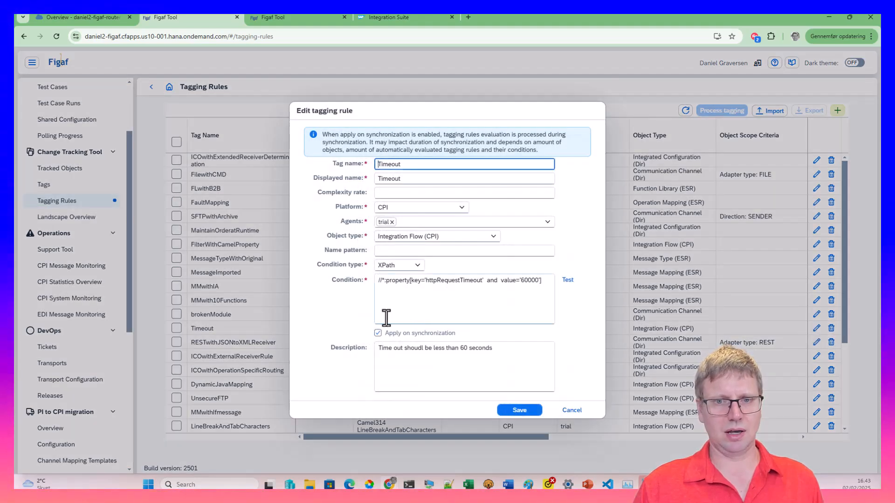
double_click(529, 281)
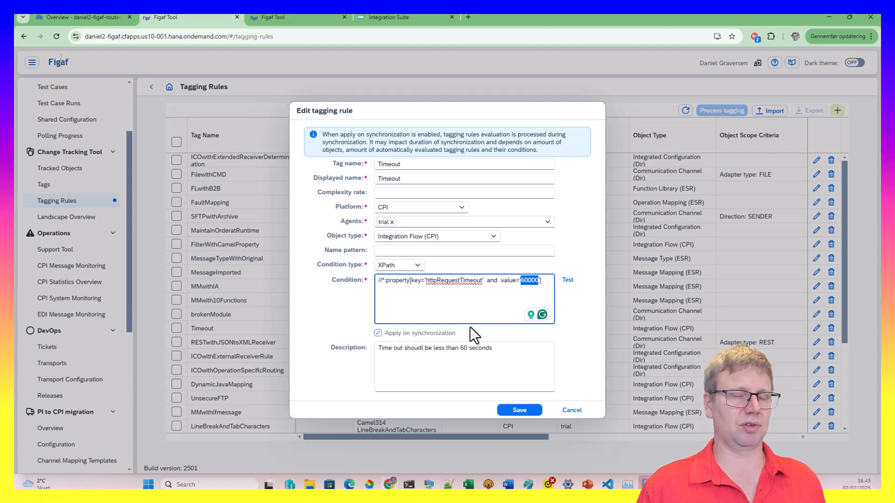
click(570, 411)
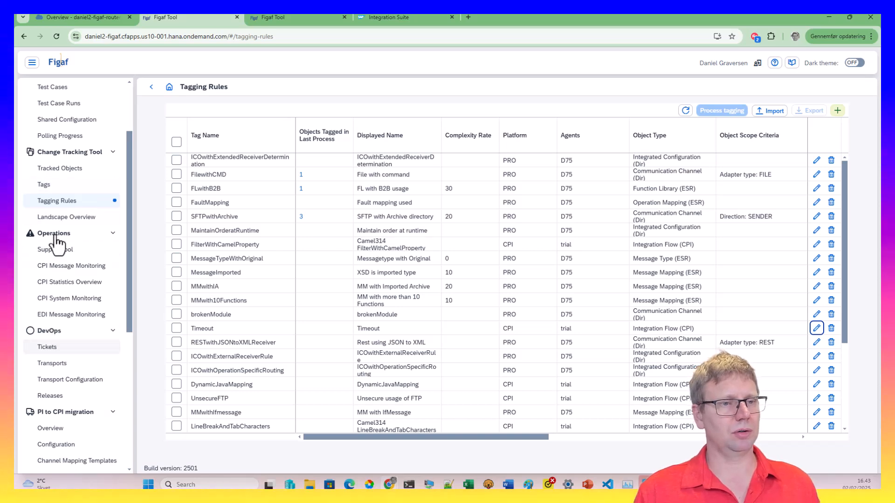
click(79, 250)
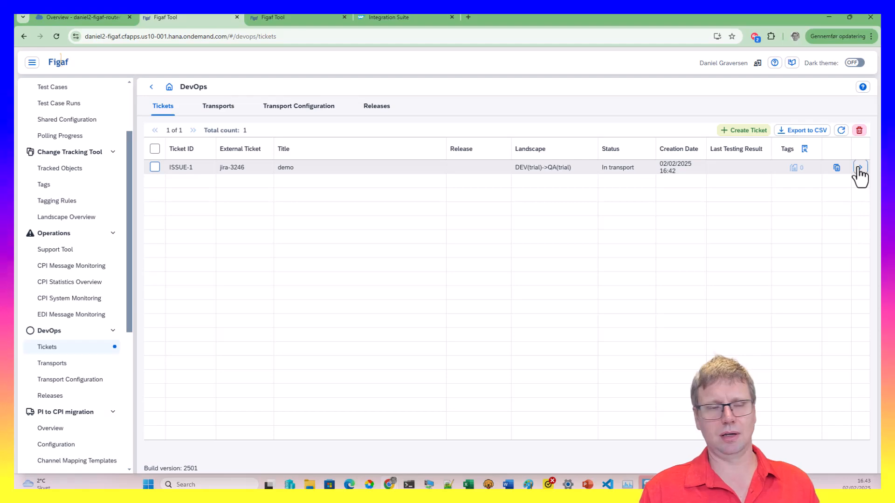
Browse the Transports and Transport Configuration pages, then show TRANSPORT-1 in ISSUE-1's transports
click(858, 168)
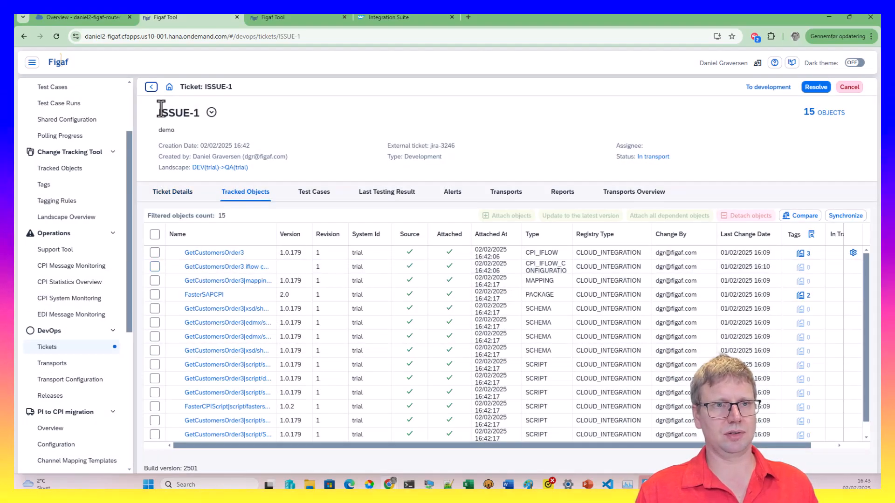
click(152, 87)
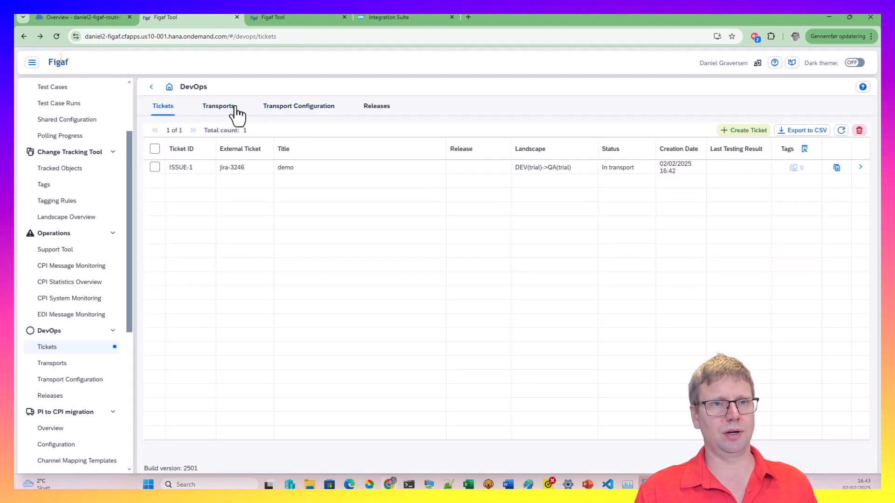
click(218, 107)
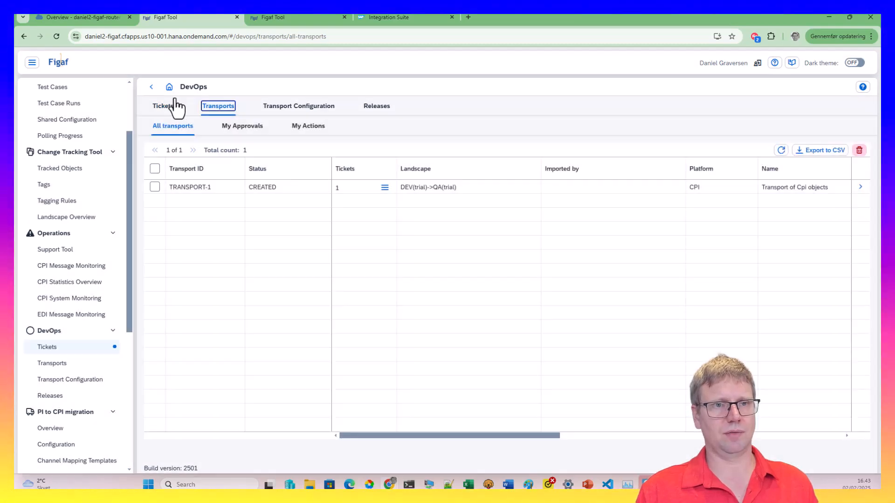
click(330, 110)
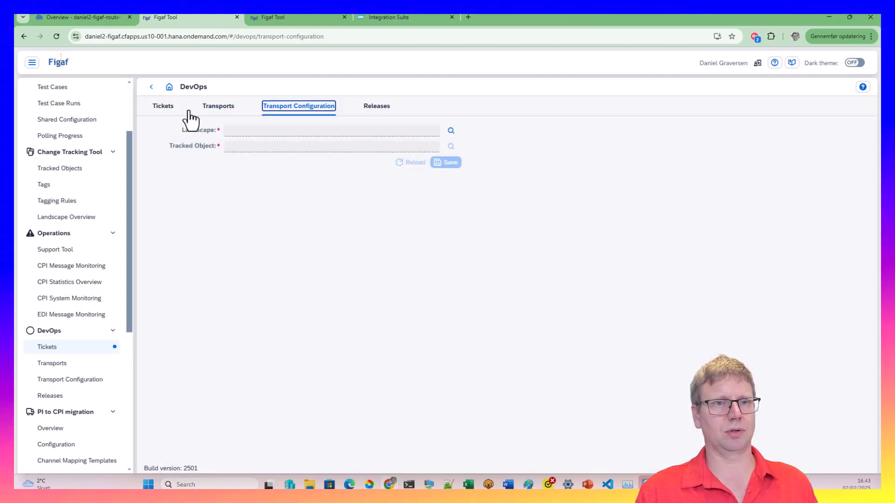
click(208, 109)
click(163, 107)
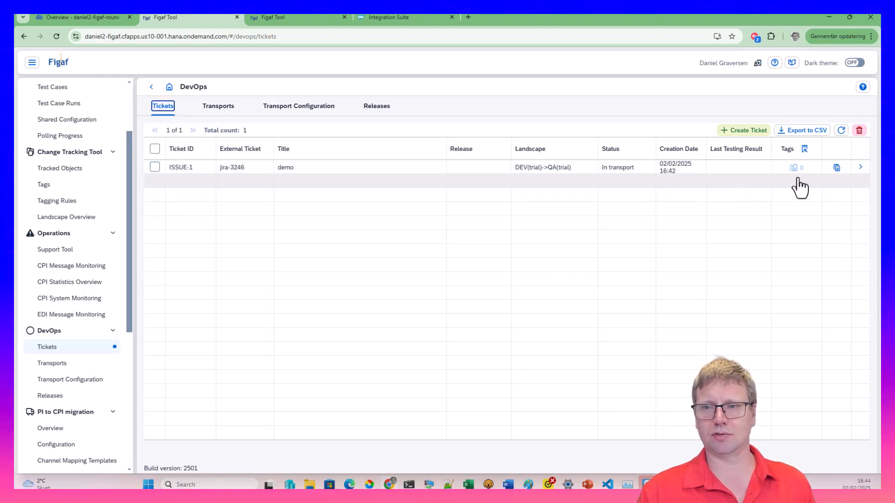
click(861, 168)
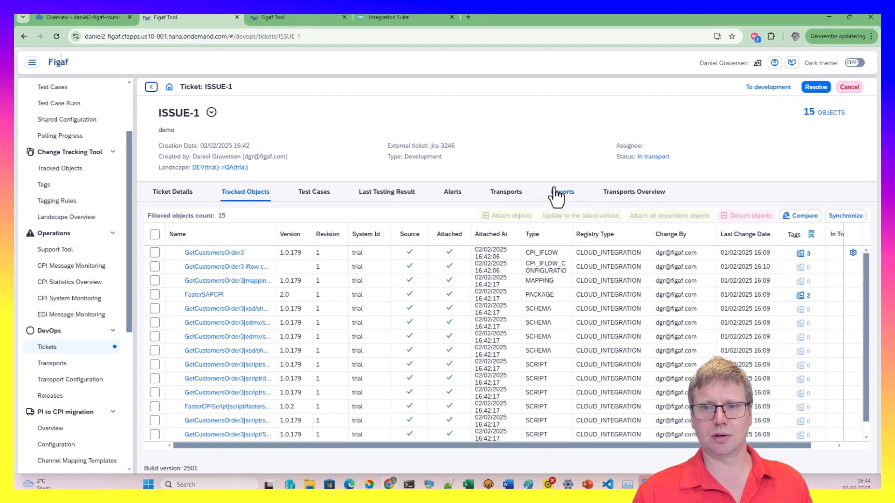
click(555, 191)
click(498, 195)
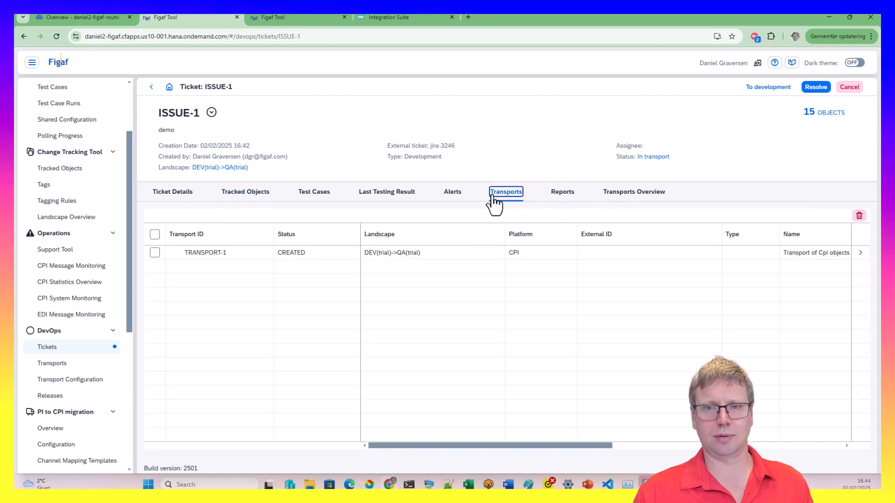
Send ISSUE-1 back to development, cancelling TRANSPORT-1, and create and open TRANSPORT-2
click(766, 88)
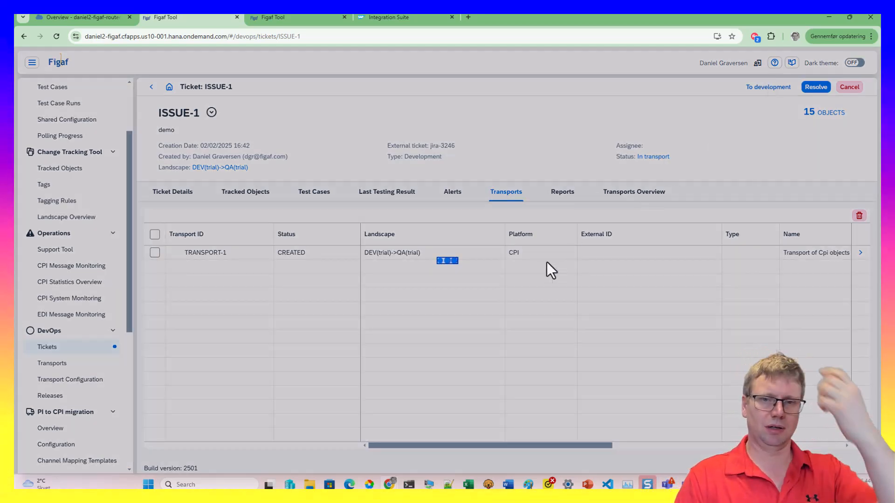
click(498, 281)
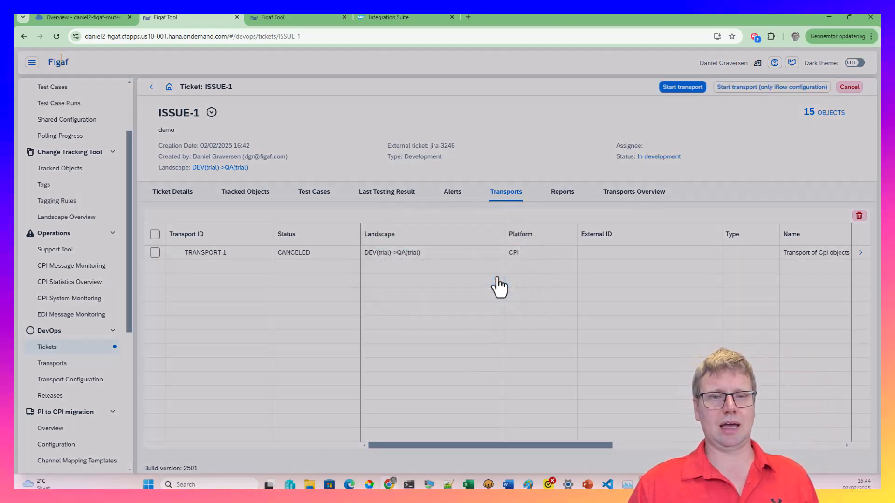
click(682, 86)
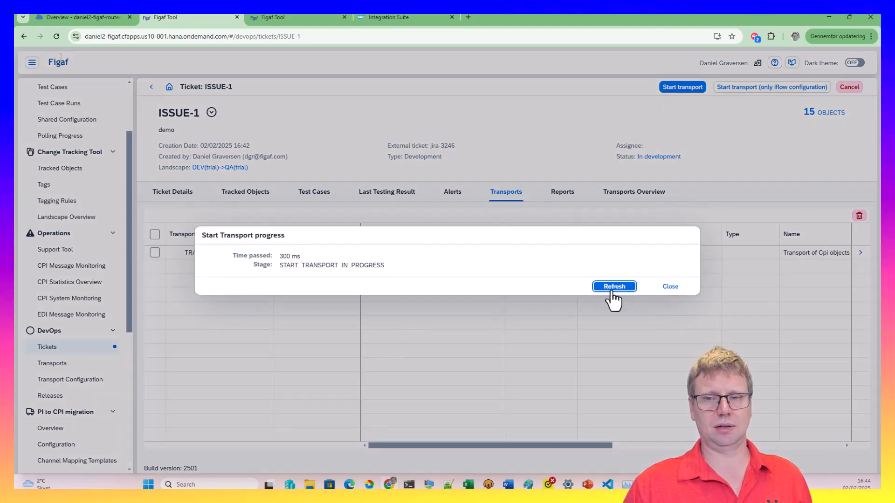
click(612, 287)
click(580, 287)
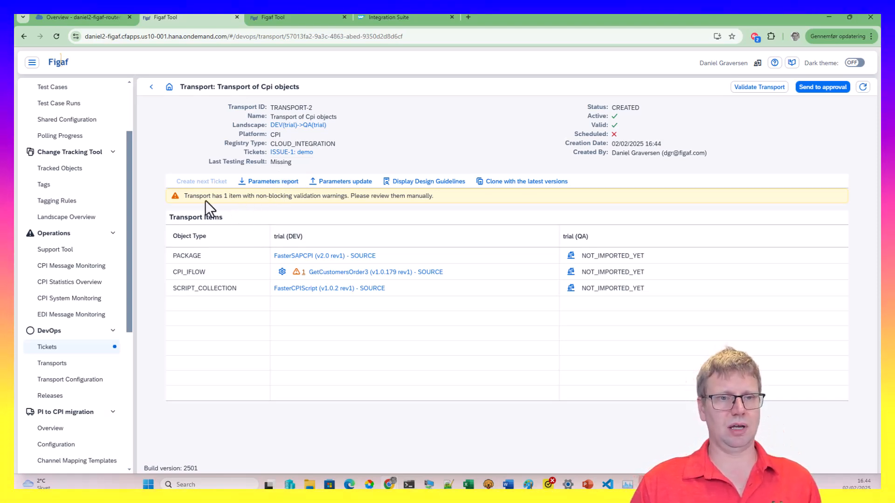
drag(203, 201, 350, 198)
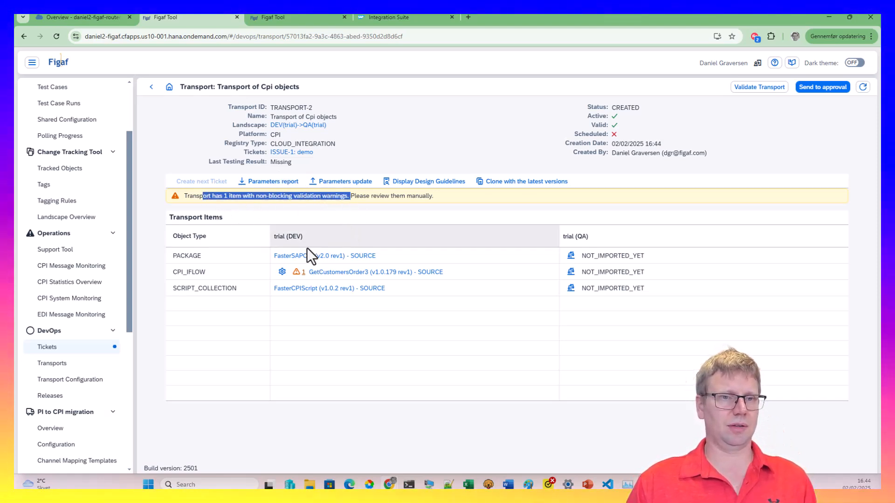
Review GetCustomersOrder3's DEV parameters, select the services.odata.org host, and open the landscape settings
click(282, 273)
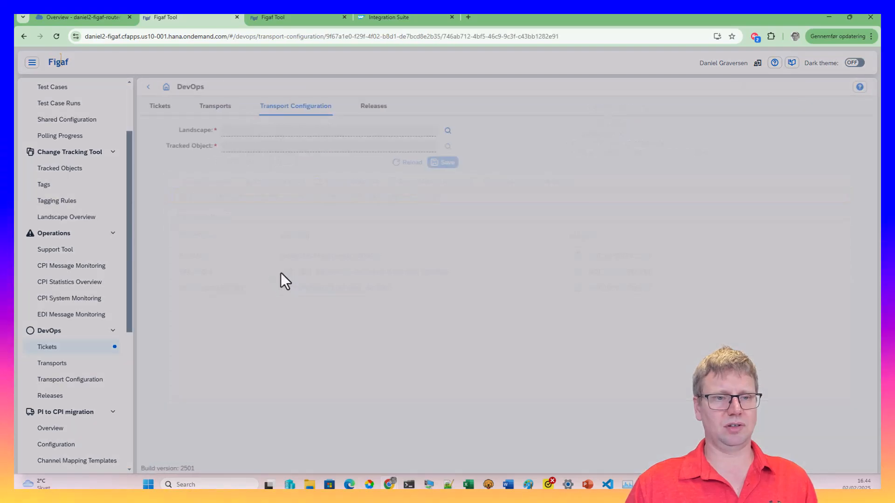
scroll(318, 295, down, 2)
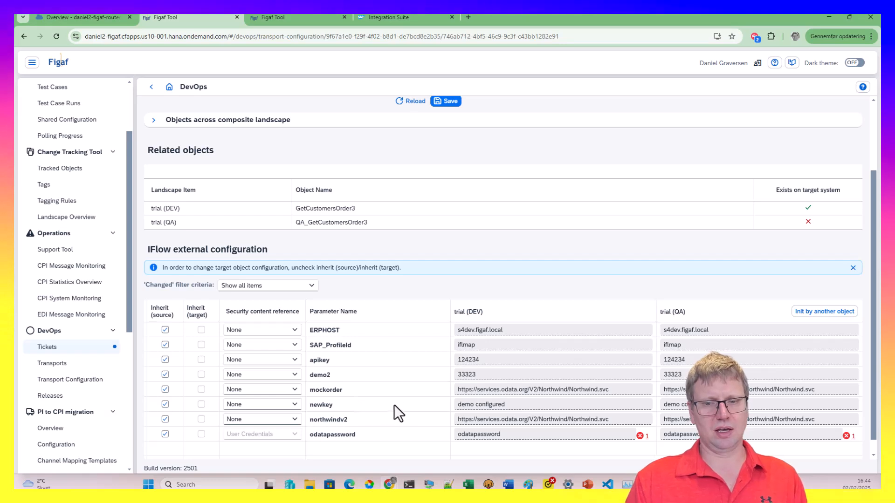
drag(527, 390, 476, 390)
key(ctrl+c)
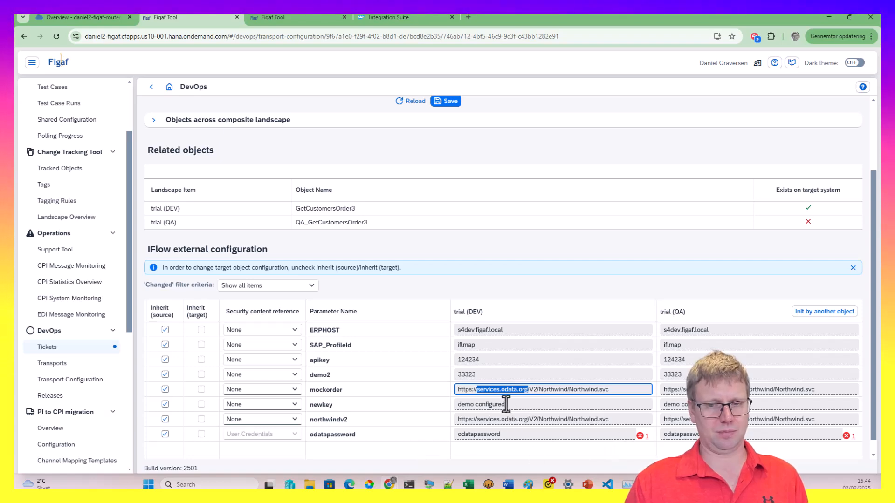
click(151, 87)
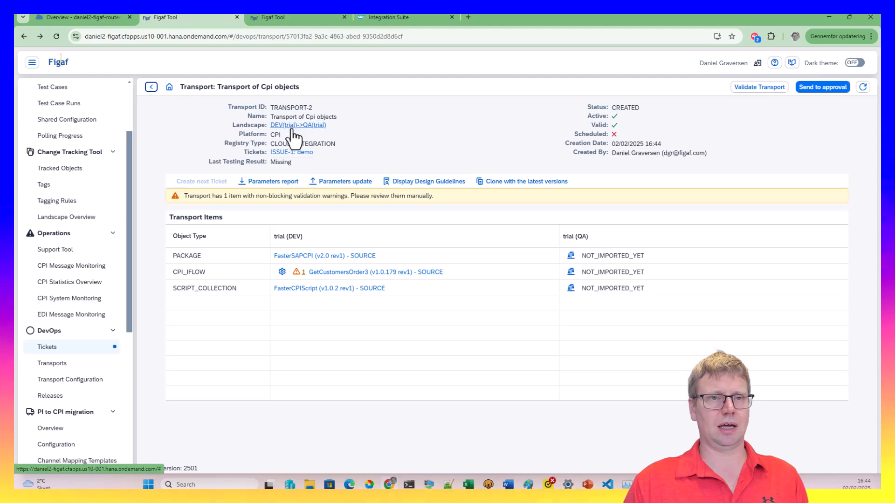
click(294, 125)
Add a services.odata.org parameter replacement row and submit the updated landscape configuration
scroll(437, 294, down, 10)
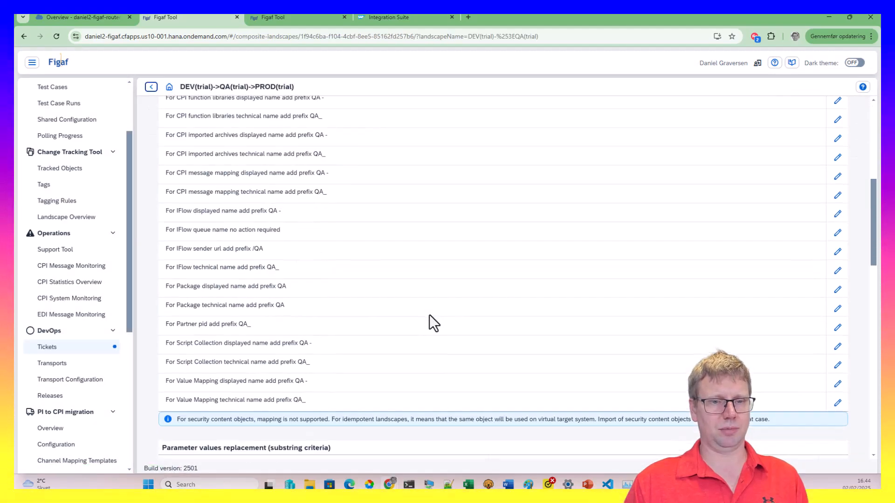
click(833, 286)
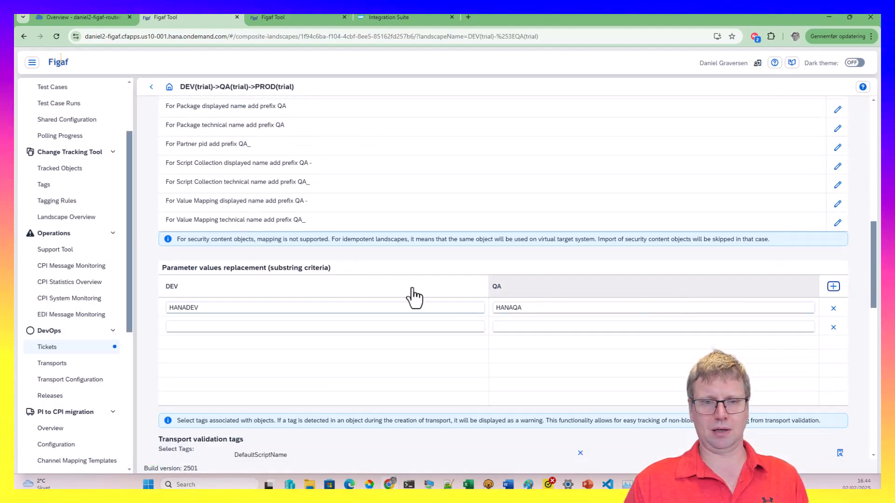
click(344, 327)
key(ctrl+v)
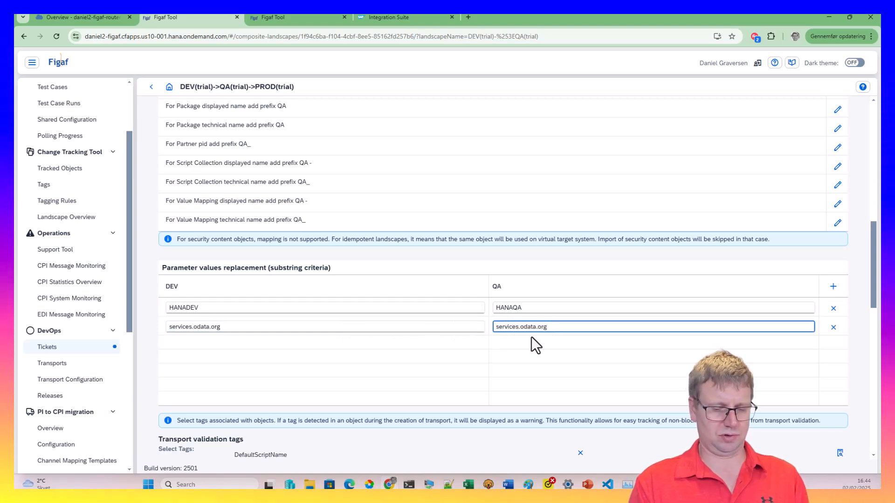
scroll(532, 336, up, 10)
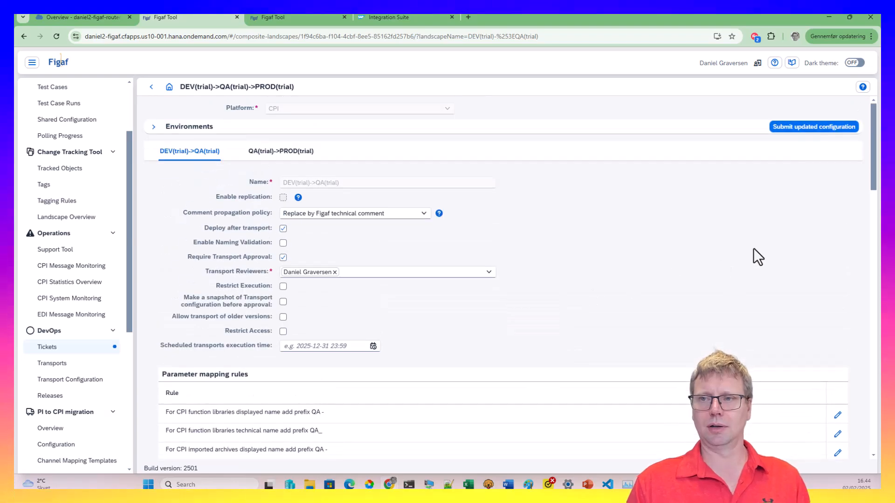
click(798, 131)
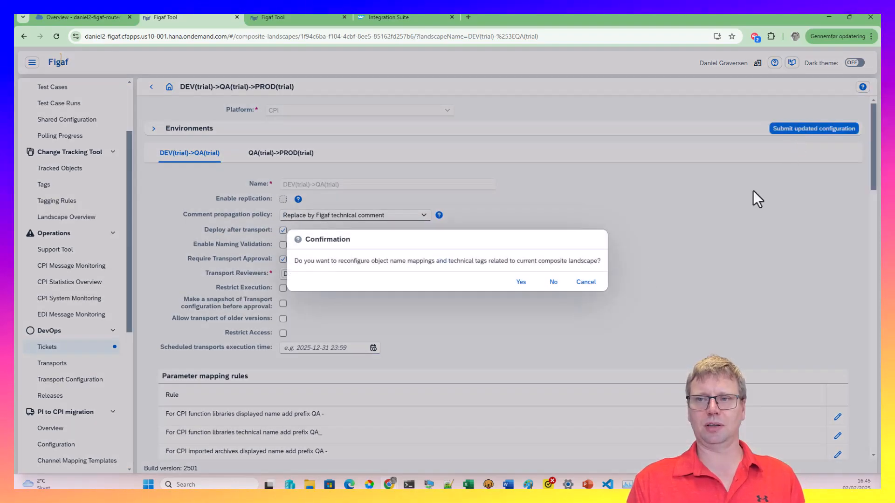
click(517, 282)
click(765, 453)
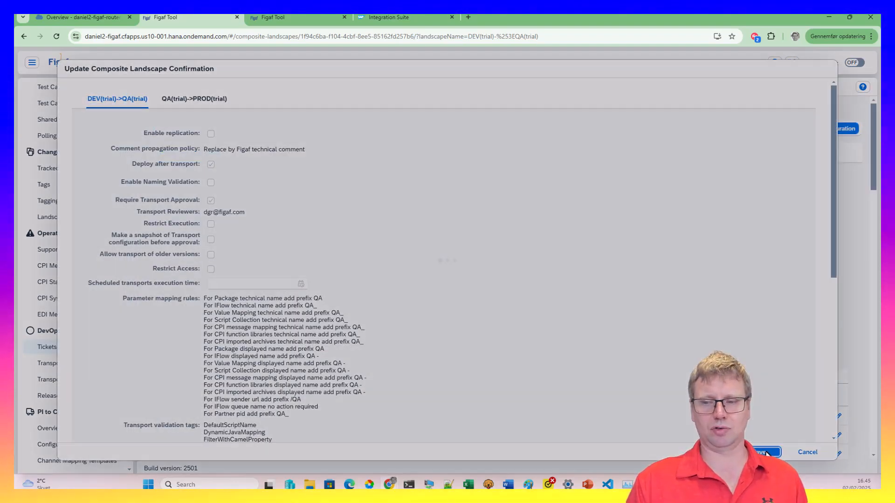
click(575, 282)
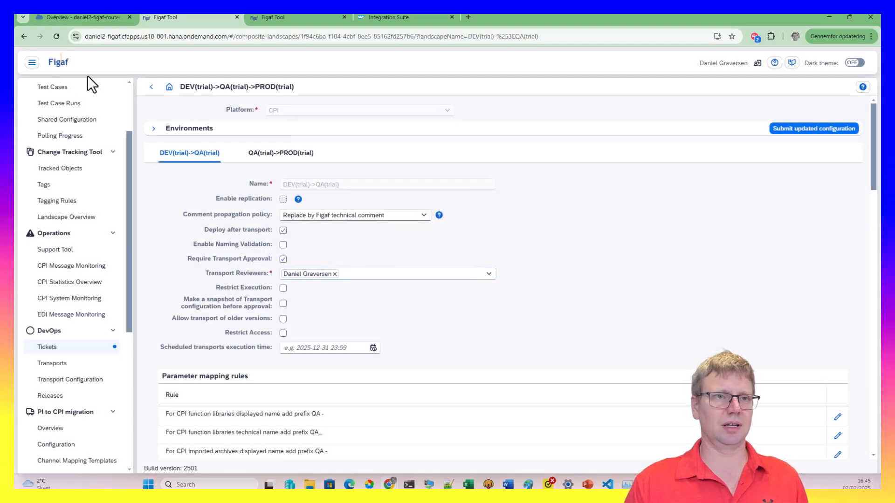
click(151, 87)
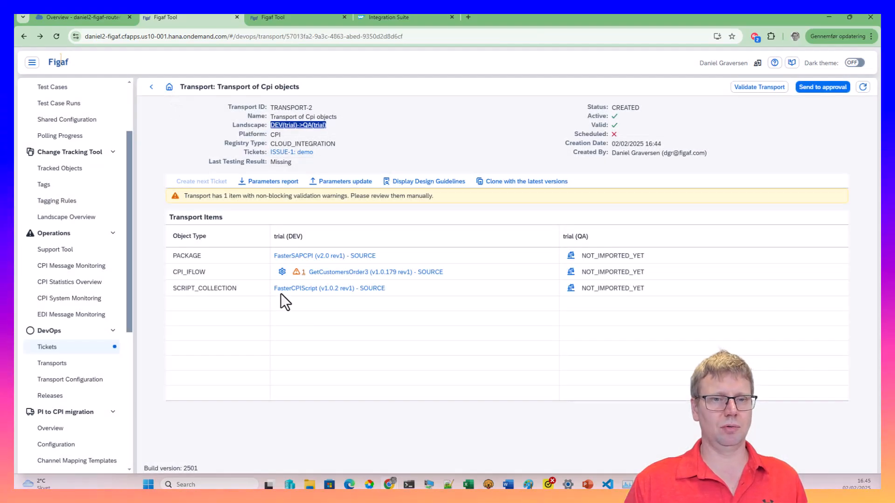
Reopen GetCustomersOrder3's transport configuration and select the odatapassword DEV value
click(281, 272)
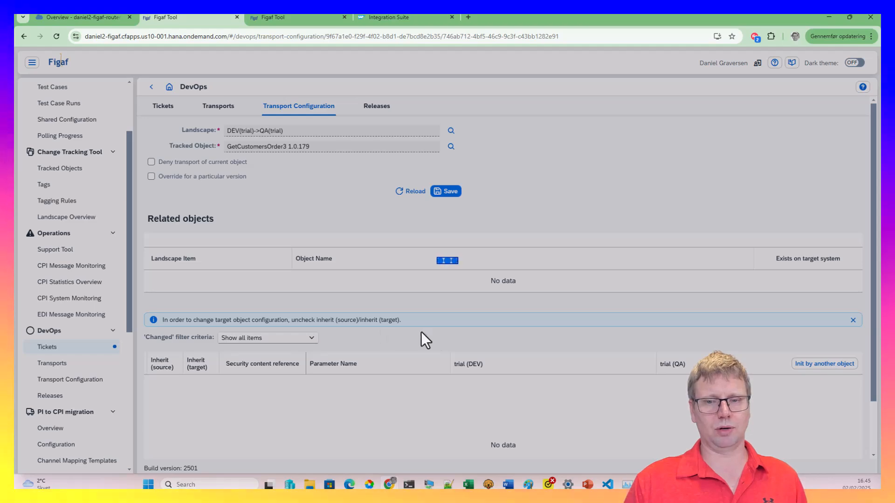
scroll(455, 338, down, 2)
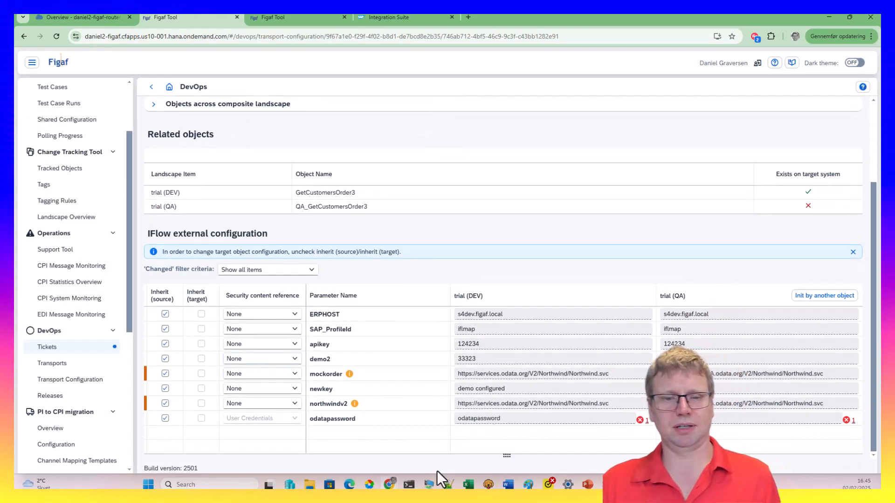
click(483, 418)
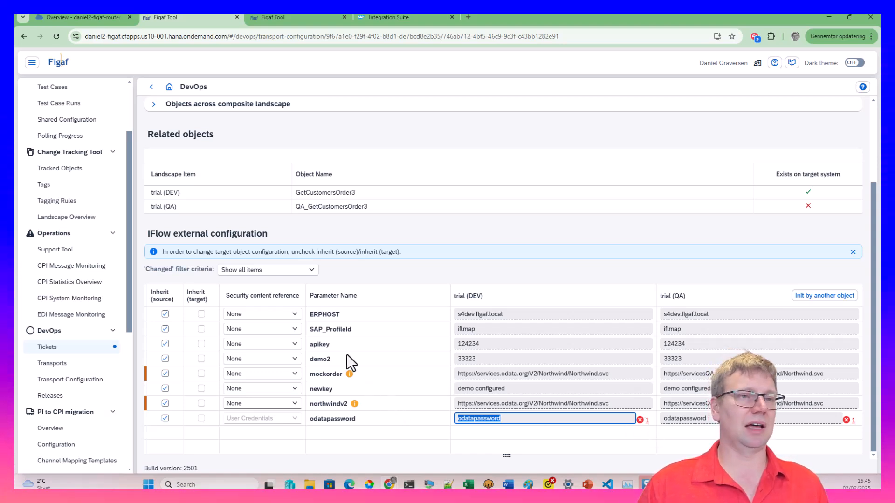
In the other Figaf session, list the Security Content tracked objects
click(306, 20)
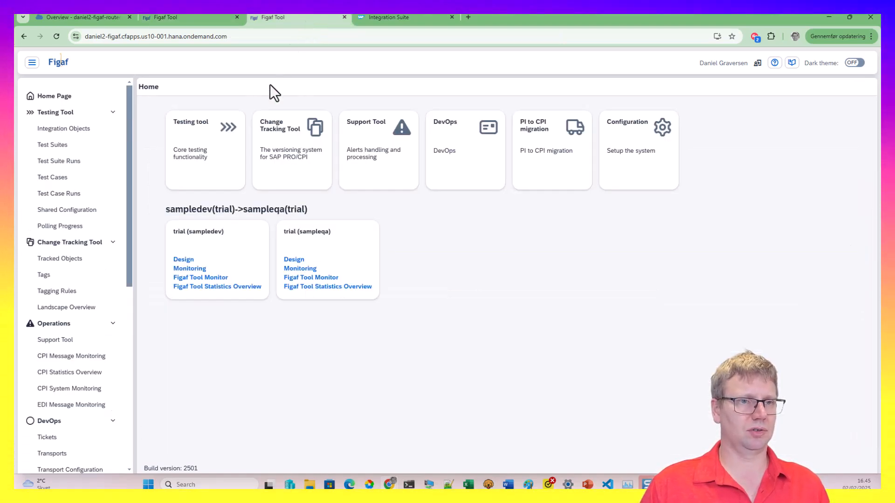
click(65, 259)
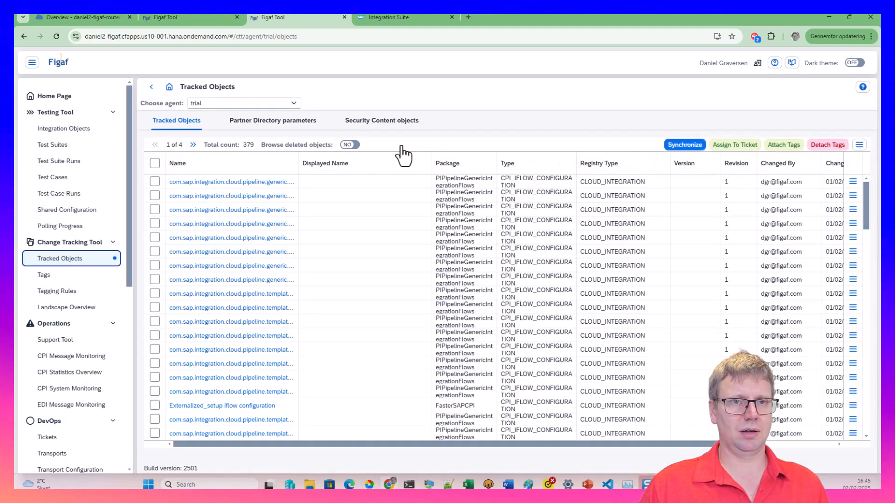
click(368, 122)
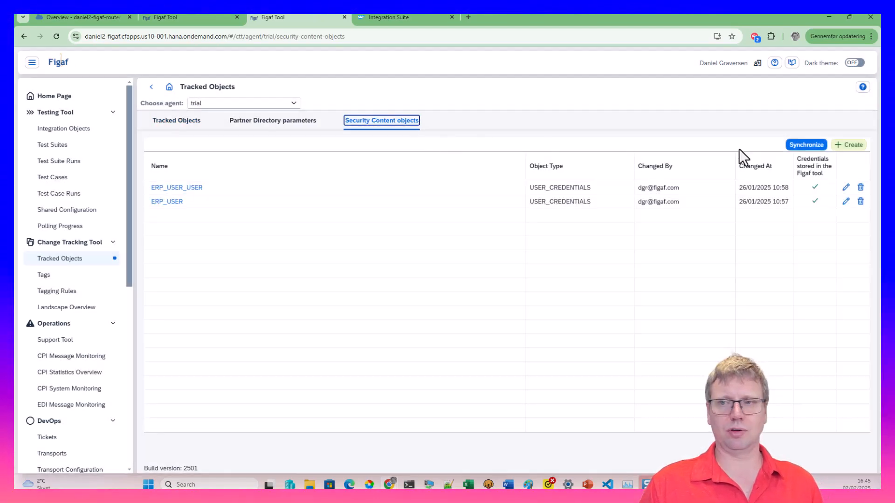
click(814, 145)
click(709, 292)
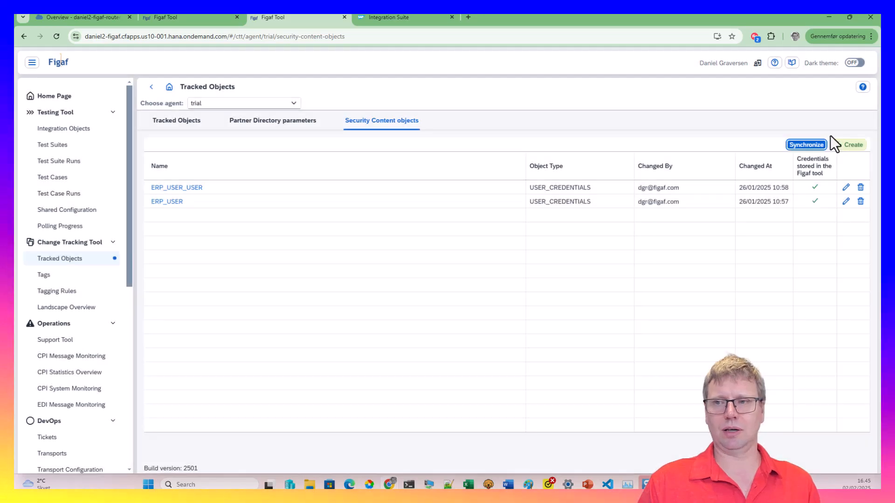
Create User Credentials named odatapassword with the account password, then return to the transport configuration
click(837, 145)
click(438, 239)
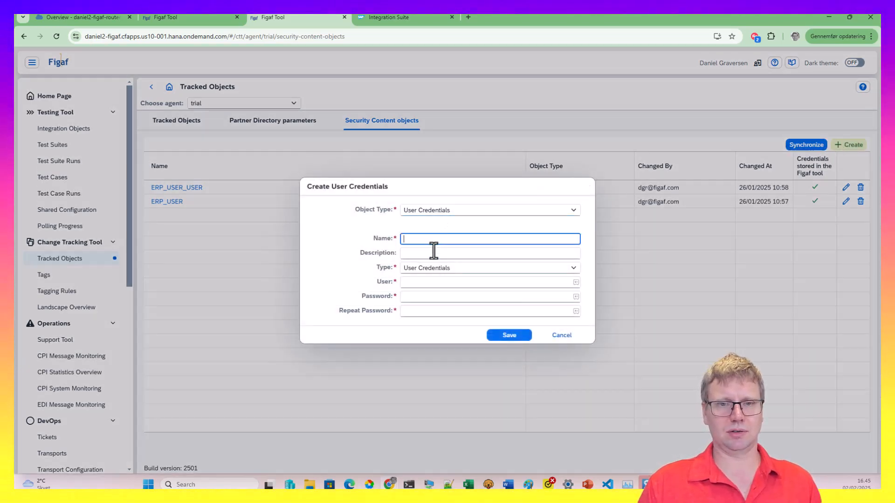
click(419, 282)
key(ctrl+v)
click(422, 300)
key(ctrl+v)
click(508, 309)
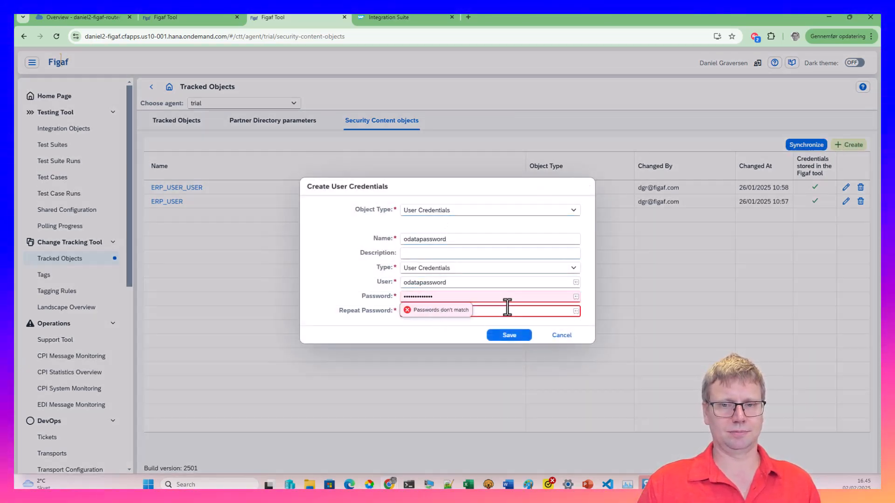
key(ctrl+v)
click(513, 338)
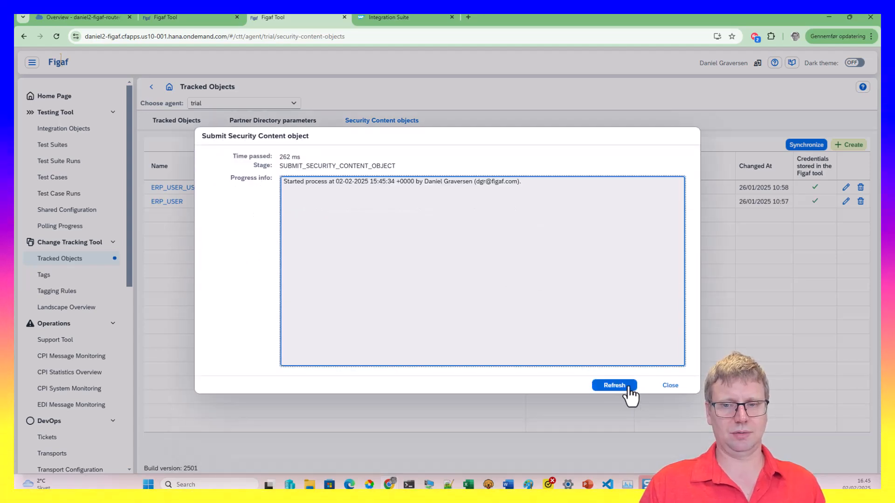
click(632, 391)
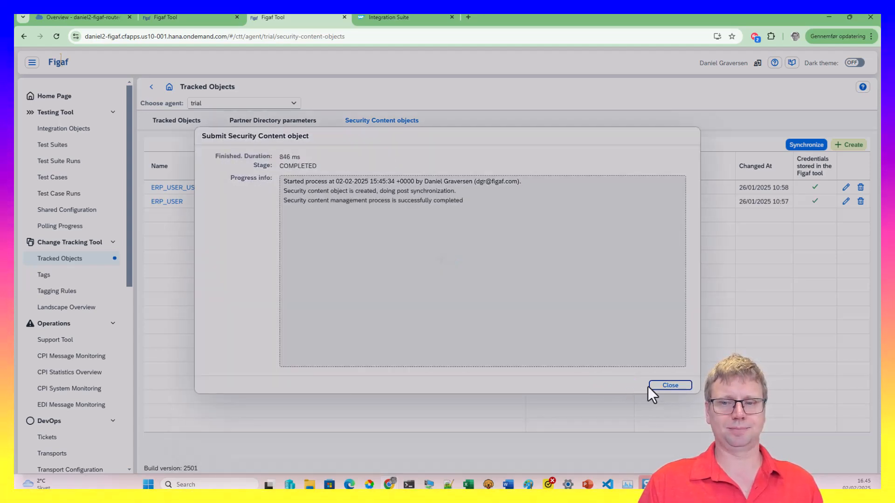
click(657, 387)
click(167, 21)
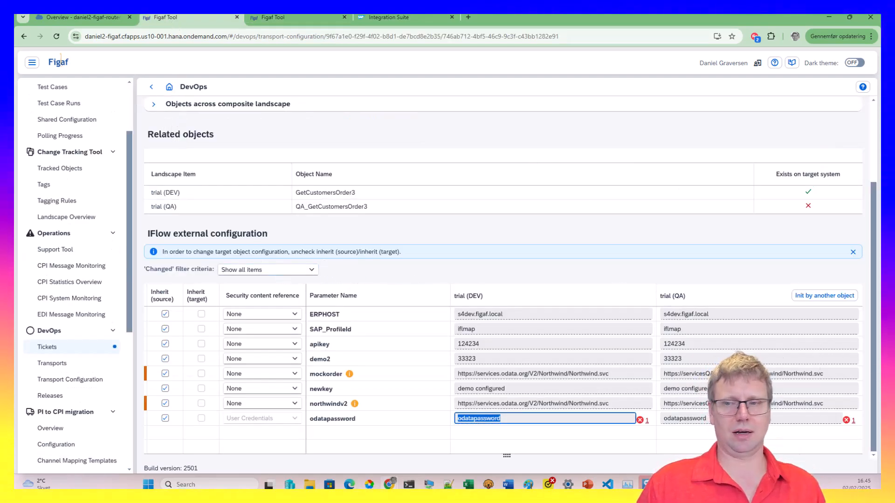
Save GetCustomersOrder3's transport configuration and begin editing mockorder's QA value
scroll(418, 261, up, 2)
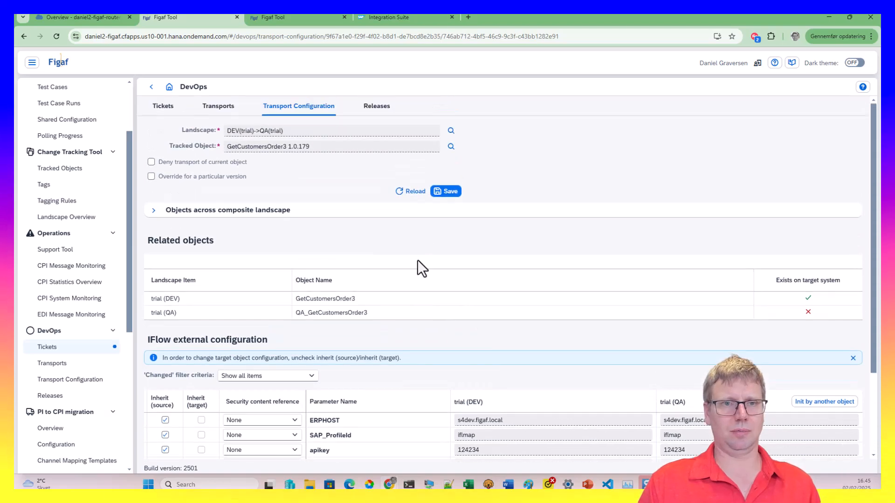
click(445, 191)
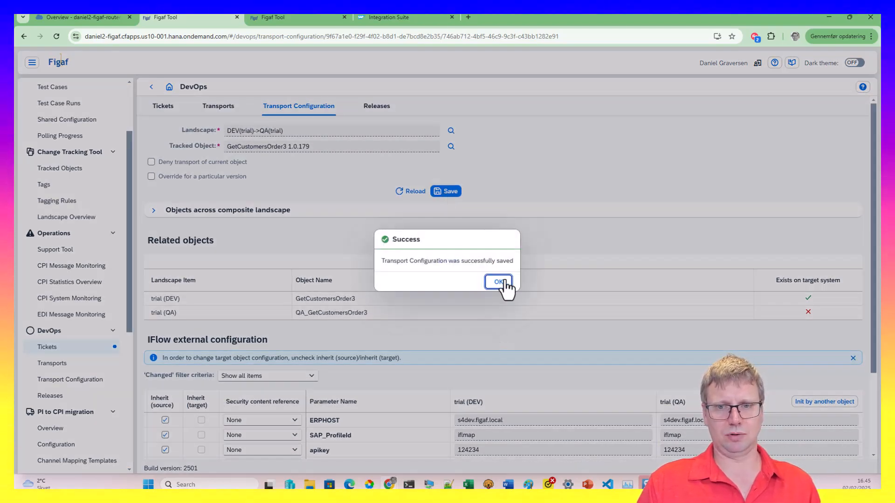
click(499, 282)
scroll(502, 307, down, 2)
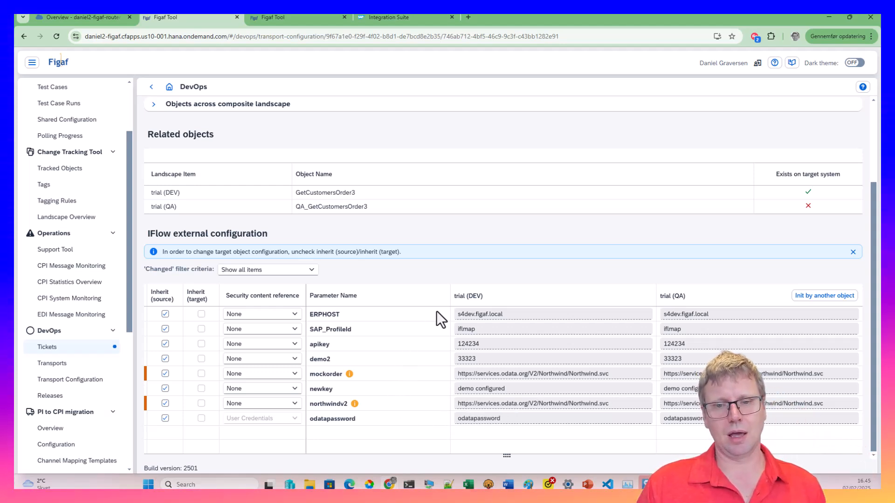
click(683, 373)
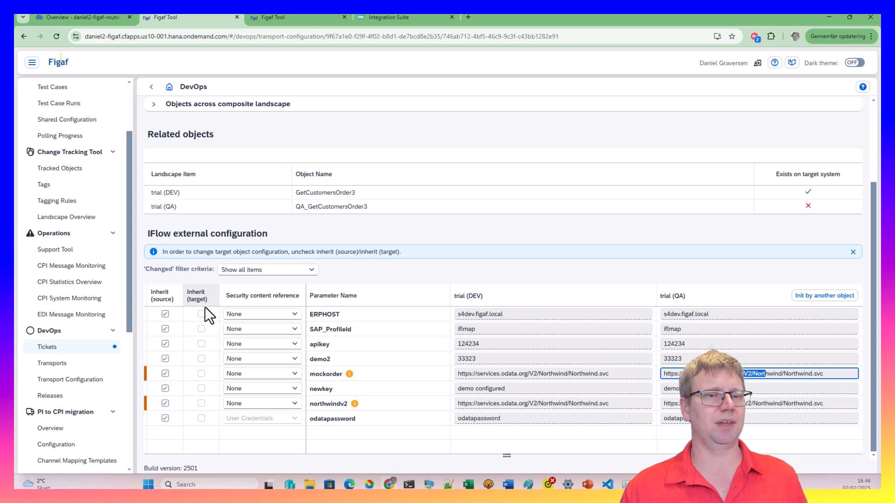
click(165, 343)
click(695, 345)
text(5436)
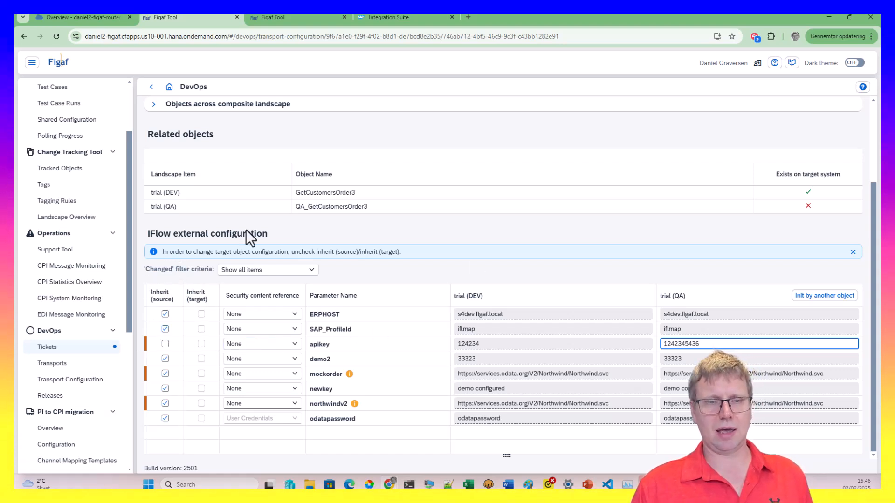
Save the transport configuration and return to the TRANSPORT-2 page
scroll(237, 240, up, 2)
click(444, 175)
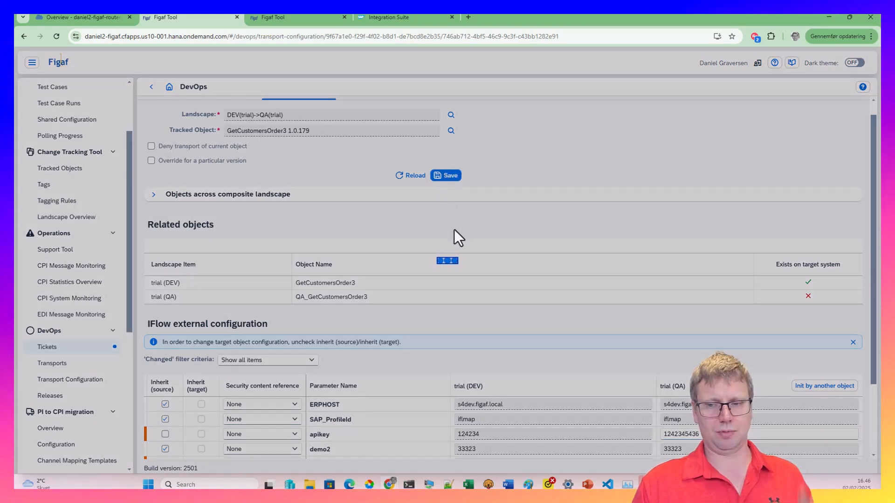
click(495, 282)
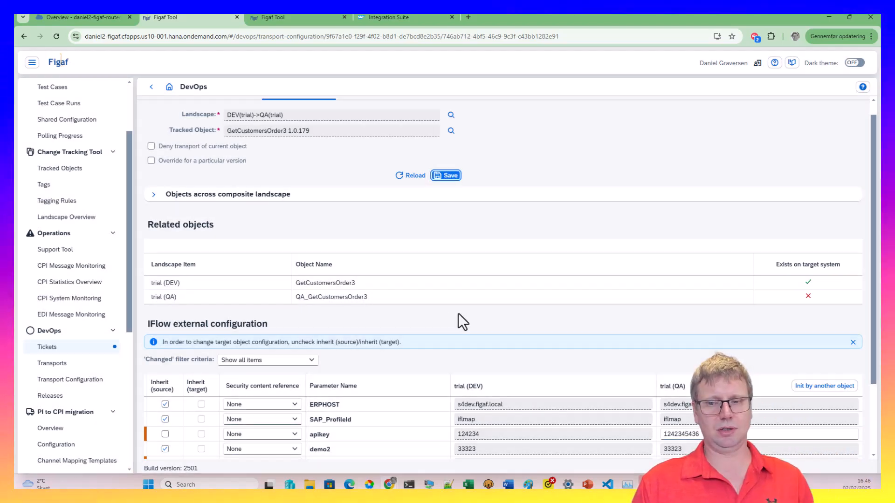
scroll(447, 316, down, 2)
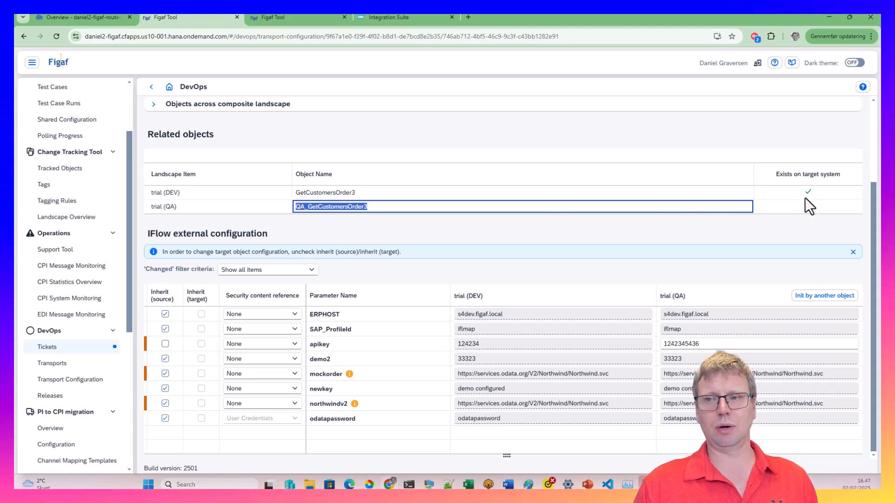
click(756, 208)
scroll(79, 160, up, 3)
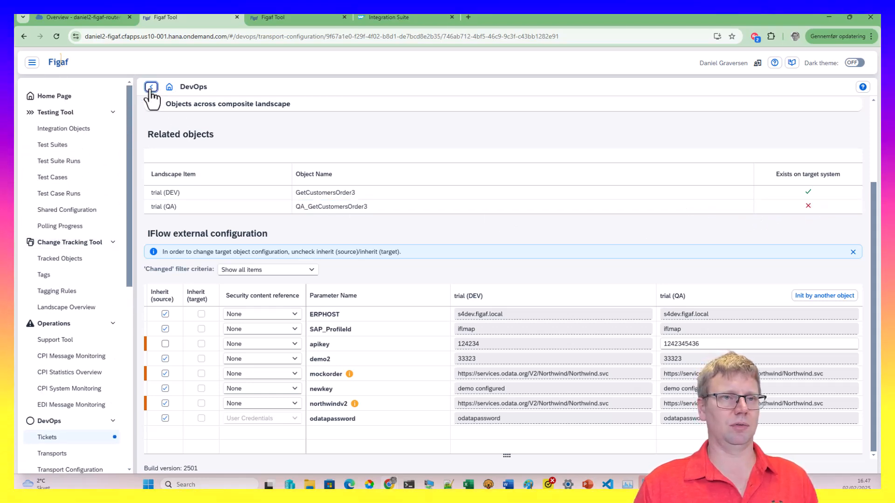
click(151, 87)
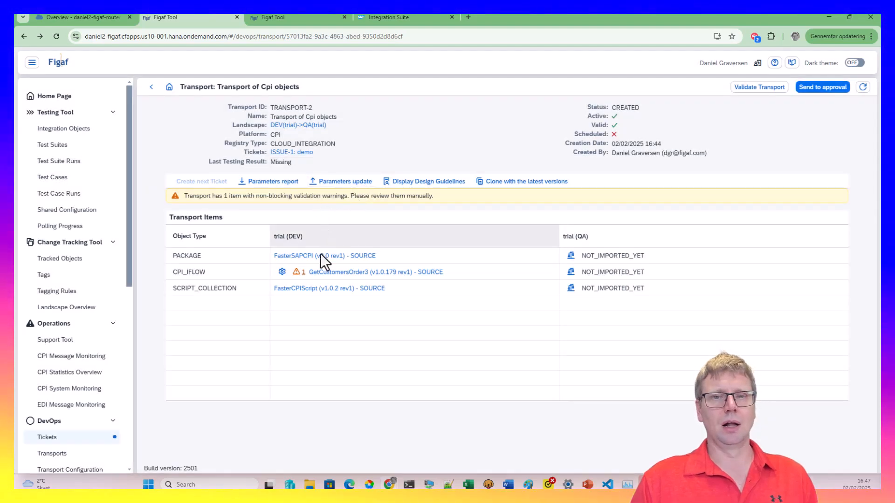
Review GetCustomersOrder3's design guideline findings, then bring up the iFlow's compare options
click(404, 186)
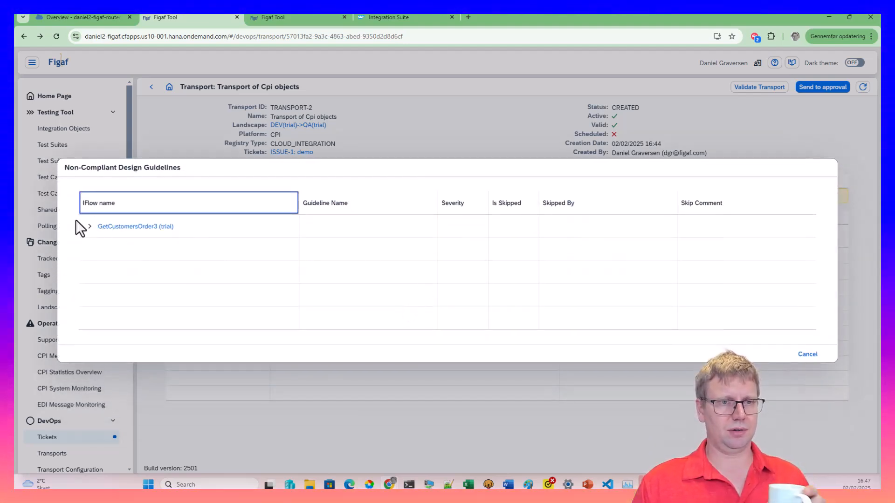
click(90, 226)
scroll(362, 268, down, 3)
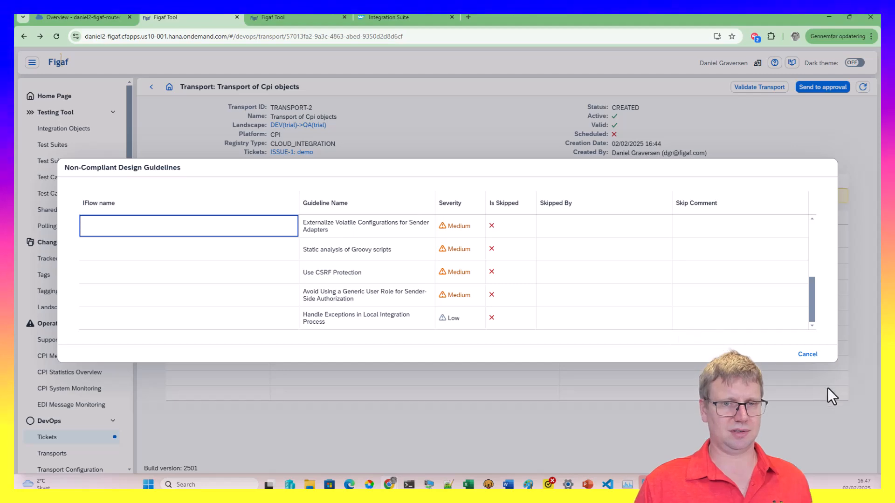
click(808, 356)
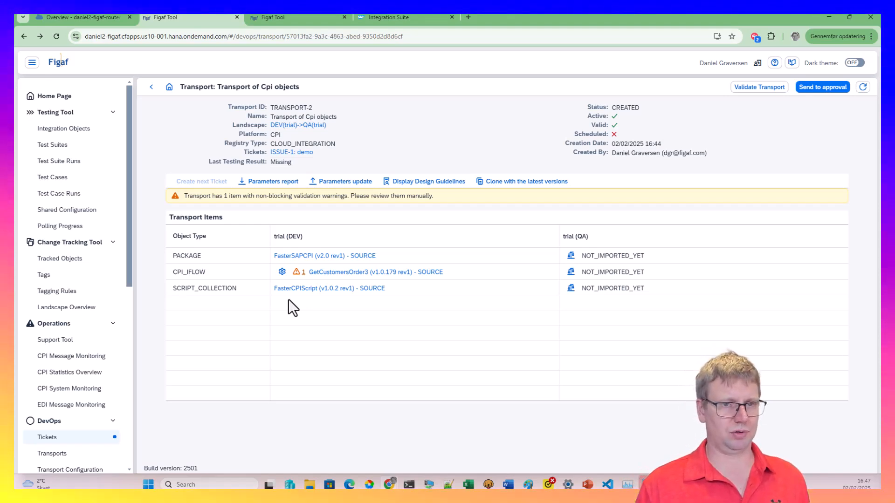
click(571, 273)
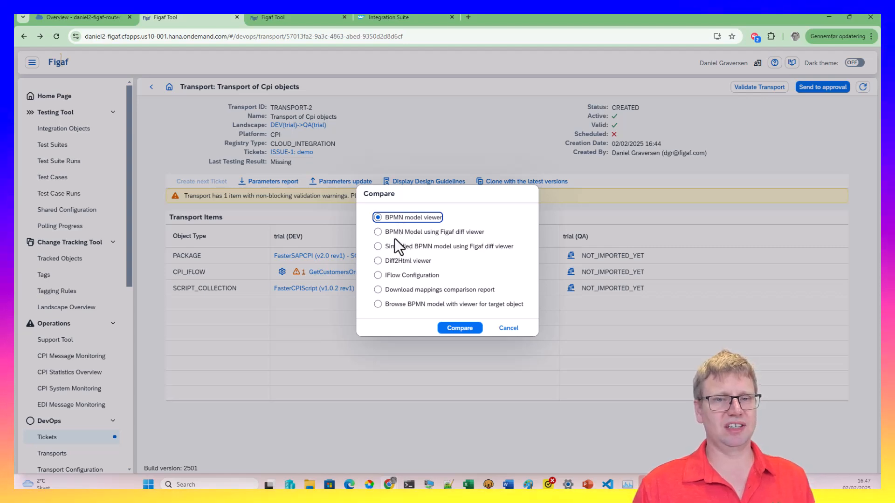
Browse the target GetCustomersOrder3 BPMN model and list its externalized parameters
click(375, 308)
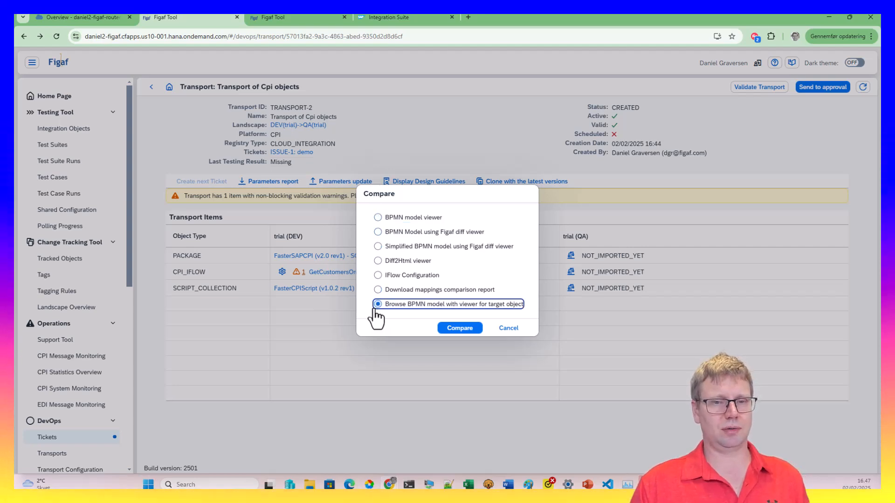
click(459, 331)
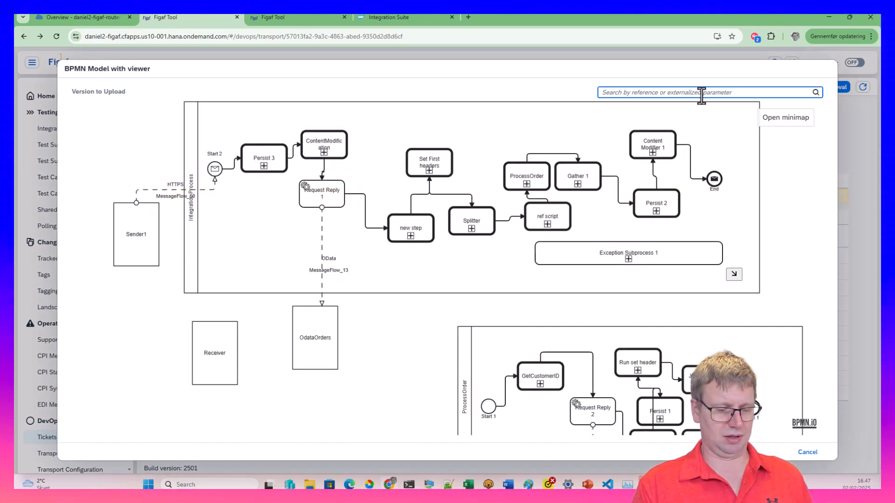
text(e)
click(685, 108)
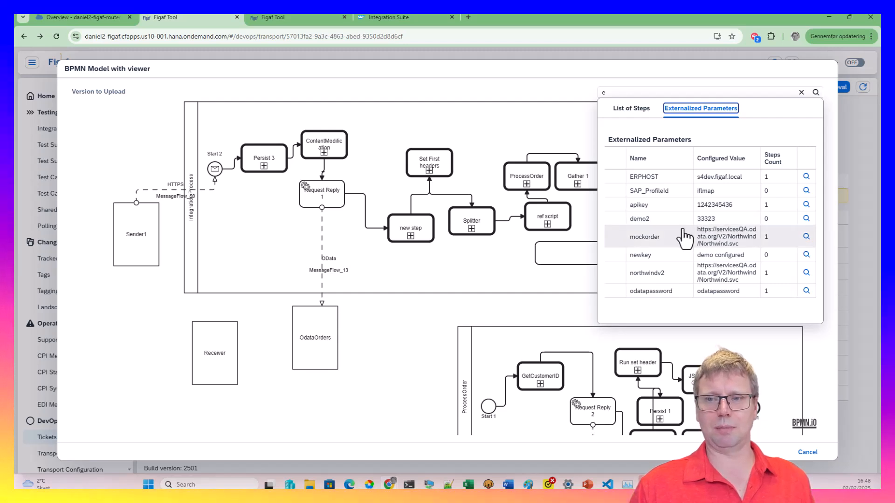
click(653, 222)
drag(655, 231, 805, 228)
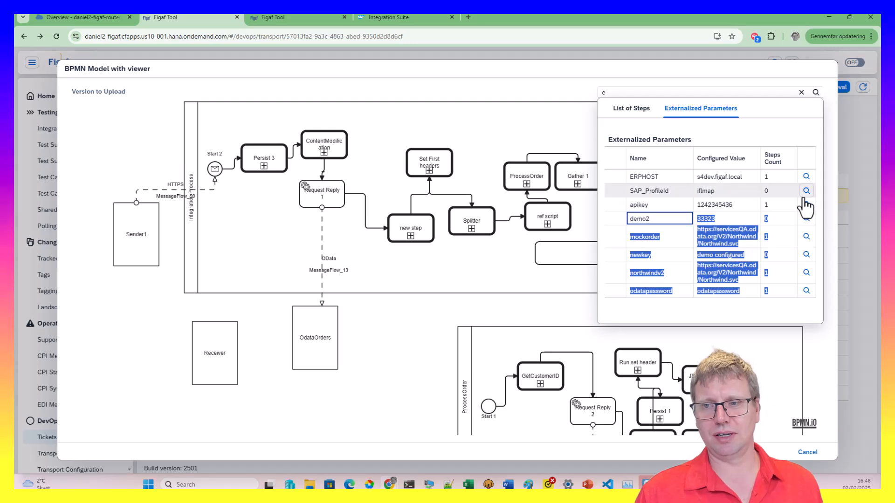
Trace apikey to the step using it, CallActivity_5's exchange properties, then close the viewer
click(806, 204)
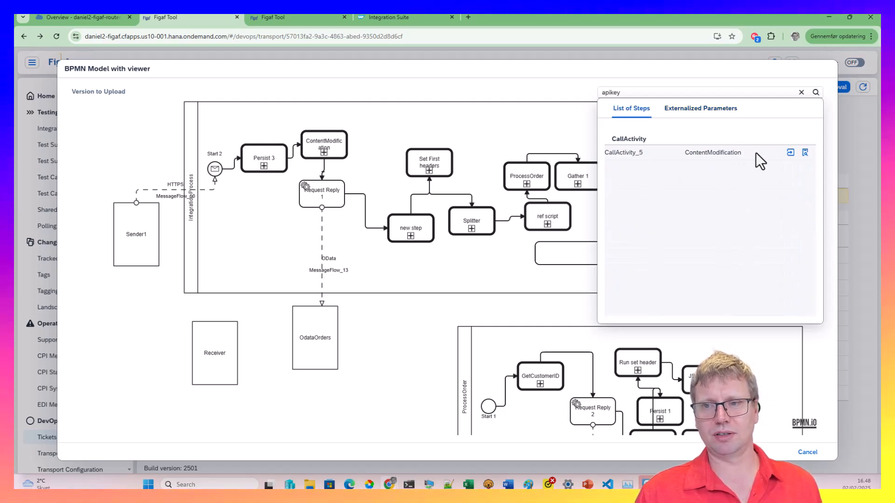
click(790, 152)
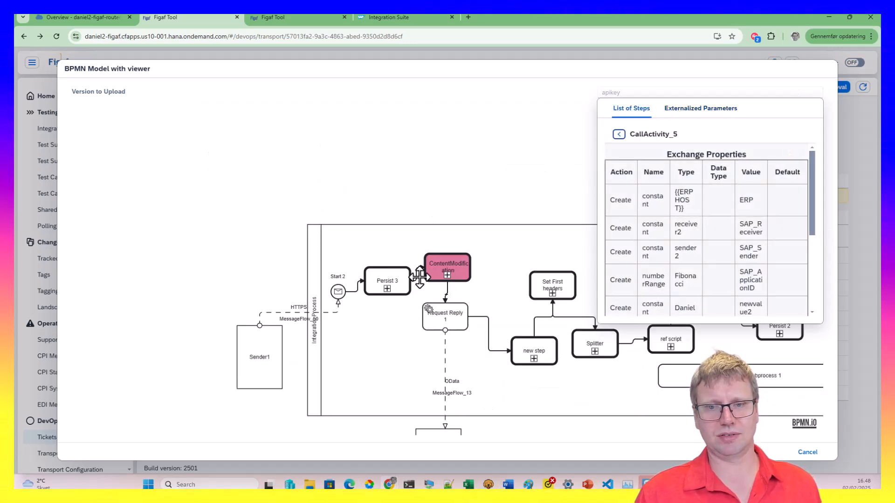
scroll(676, 279, down, 3)
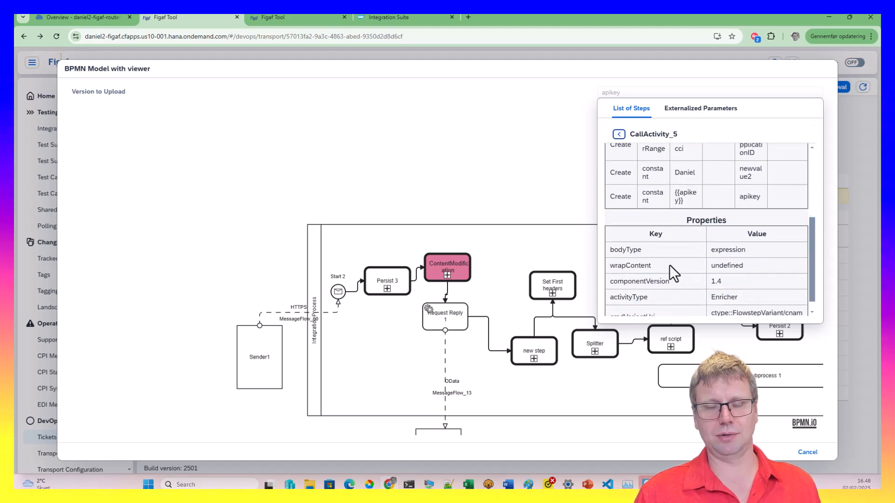
scroll(653, 265, up, 4)
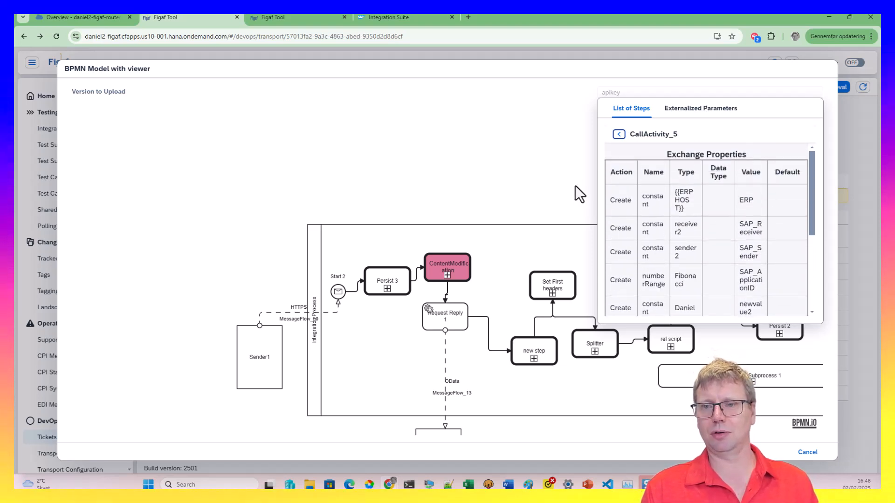
click(529, 163)
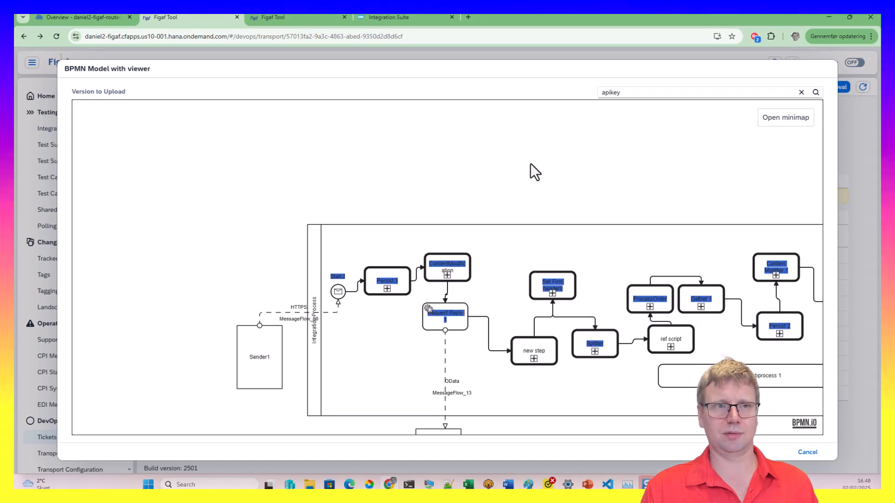
click(810, 450)
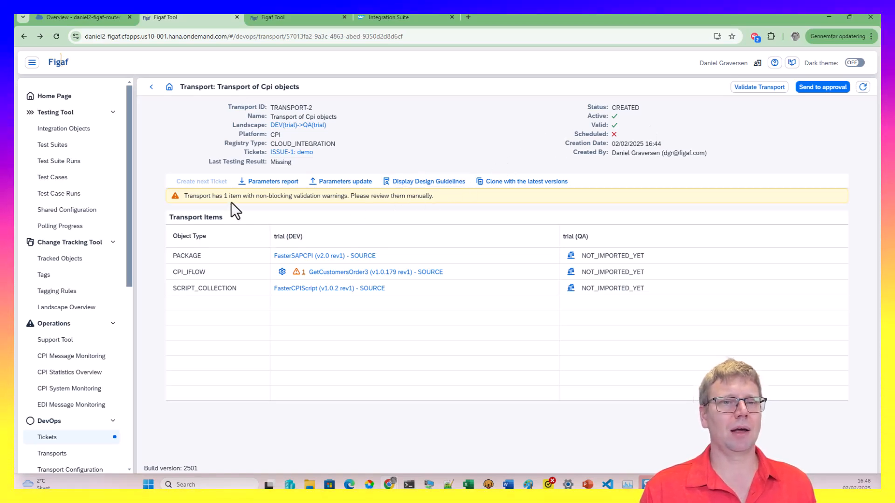
Review the TRANSPORT-2 parameters report CSV in maximized Excel, widening column K for target values
click(250, 185)
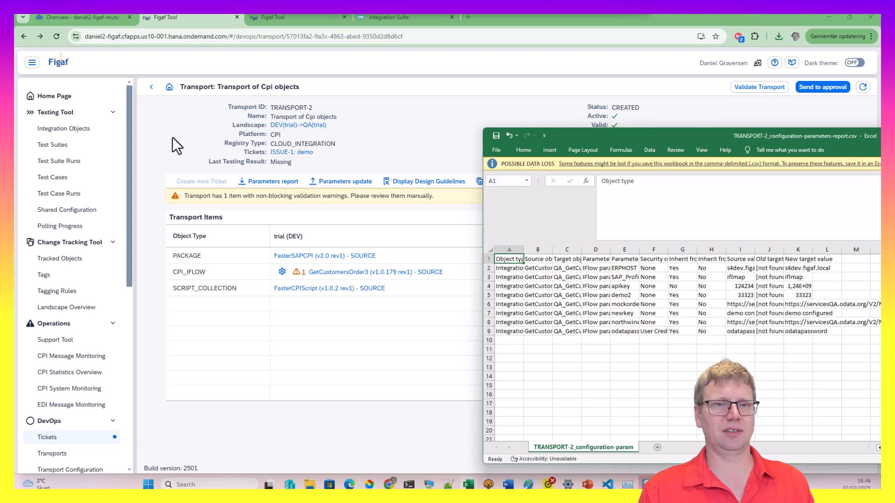
drag(529, 132, 278, 97)
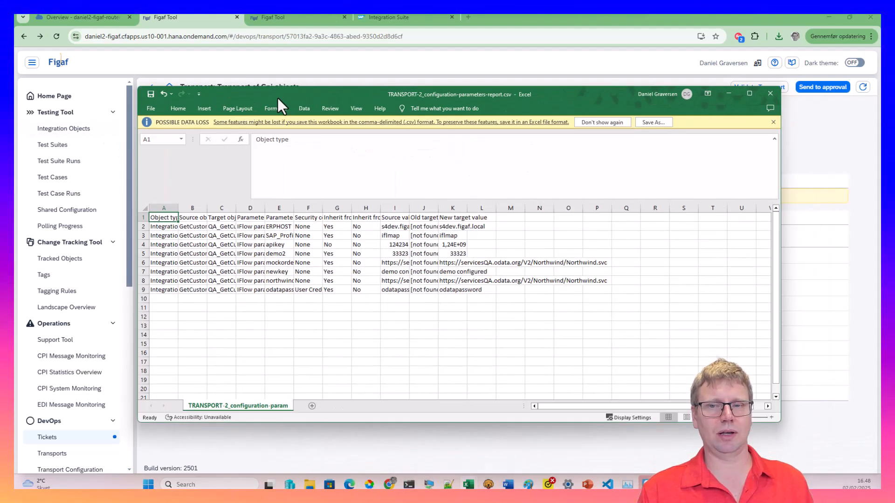
double_click(298, 96)
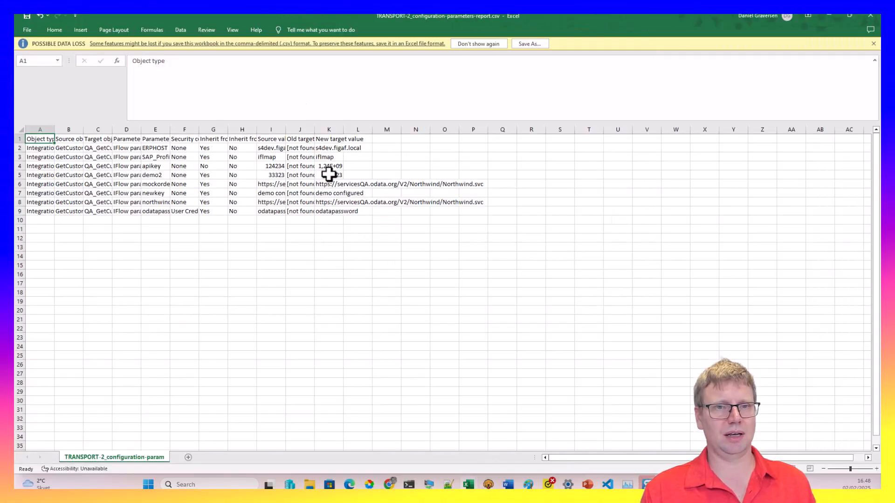
drag(381, 128, 383, 129)
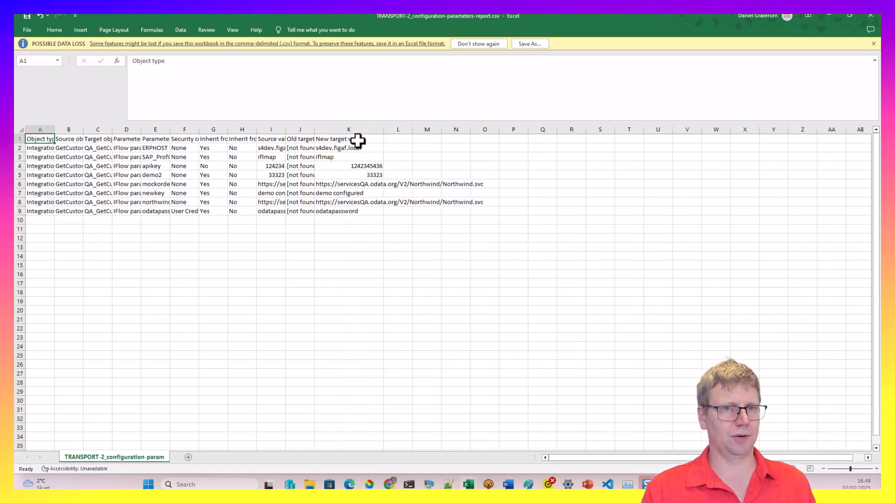
drag(214, 139, 234, 208)
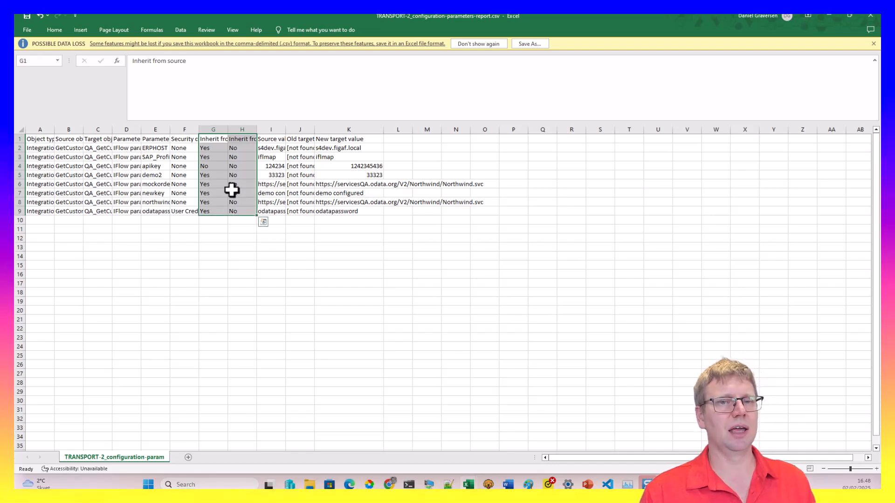
click(831, 15)
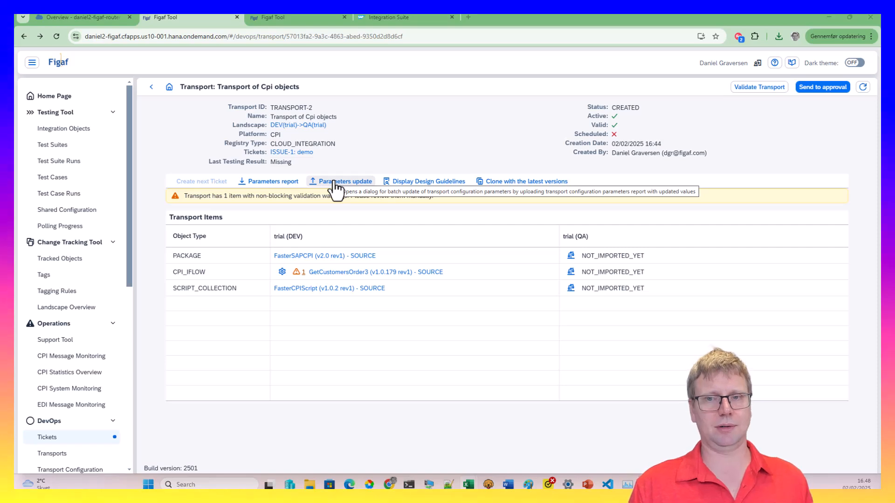
Send TRANSPORT-2 for approval
click(803, 93)
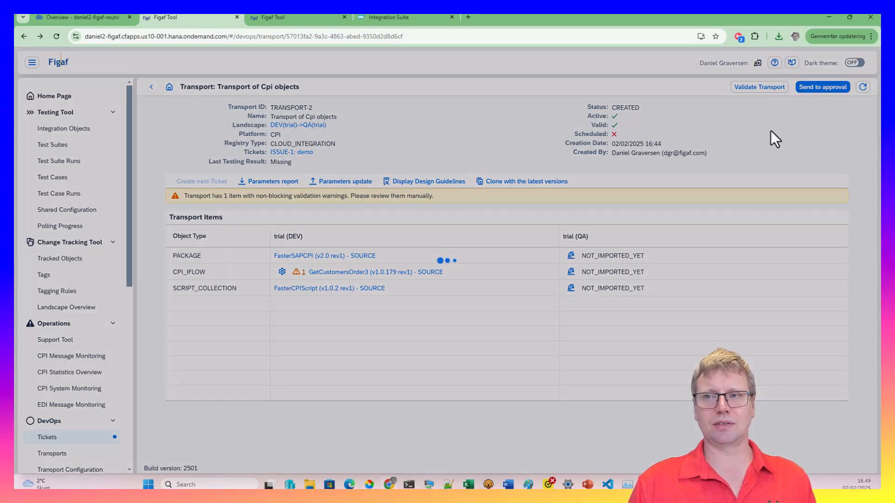
click(497, 280)
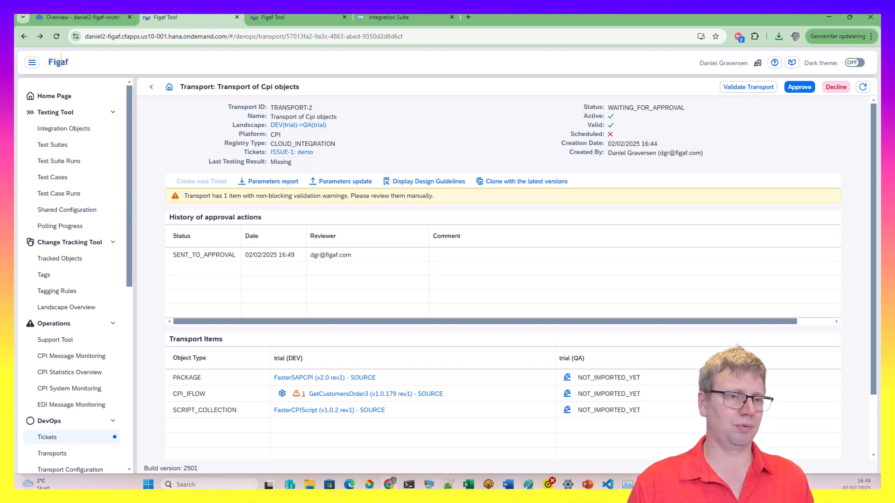
scroll(71, 380, down, 6)
Check the My Approvals and My Actions transport lists for TRANSPORT-2
click(65, 362)
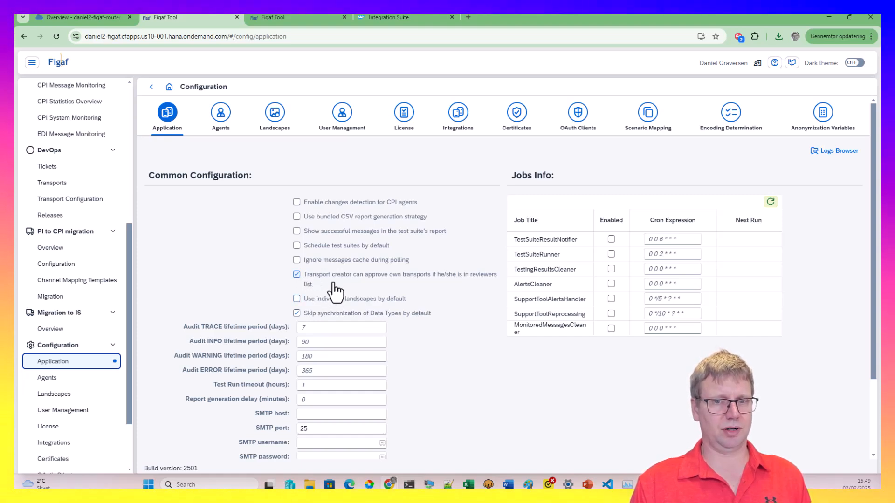
click(78, 187)
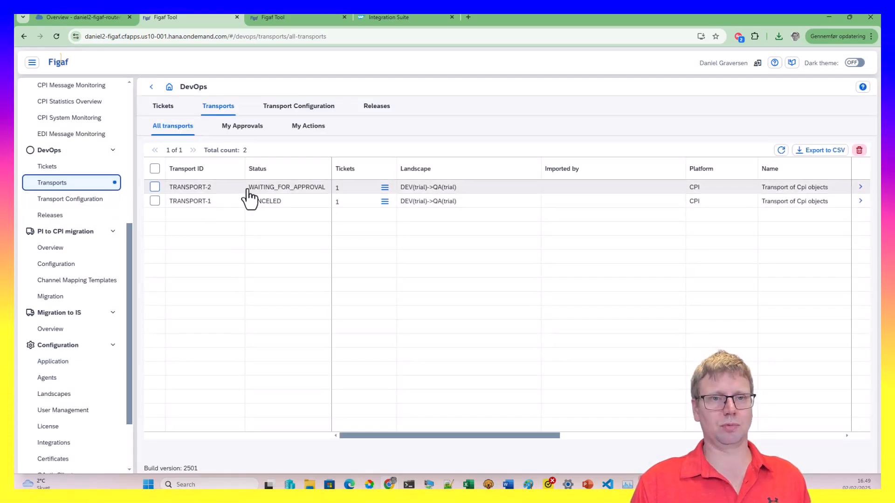
click(256, 130)
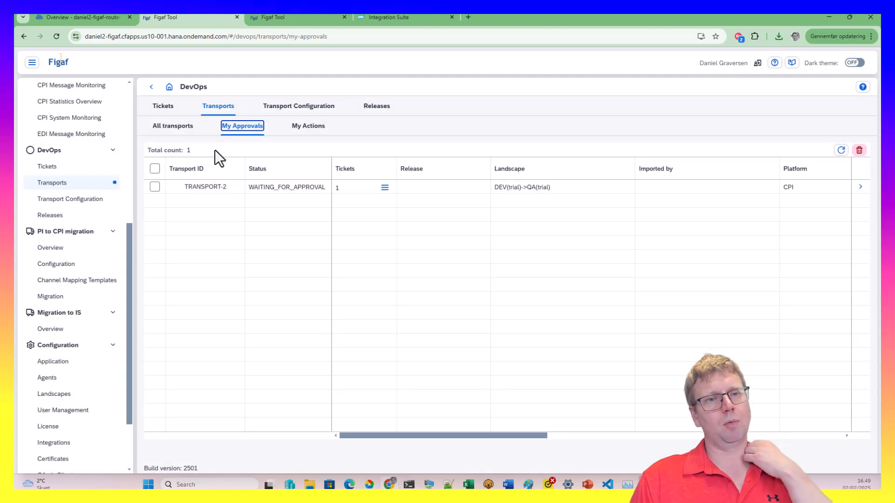
click(302, 128)
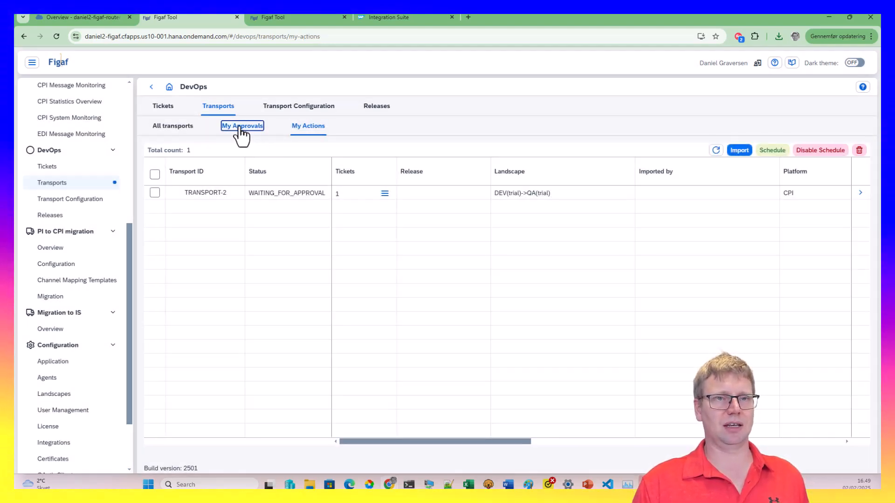
click(239, 127)
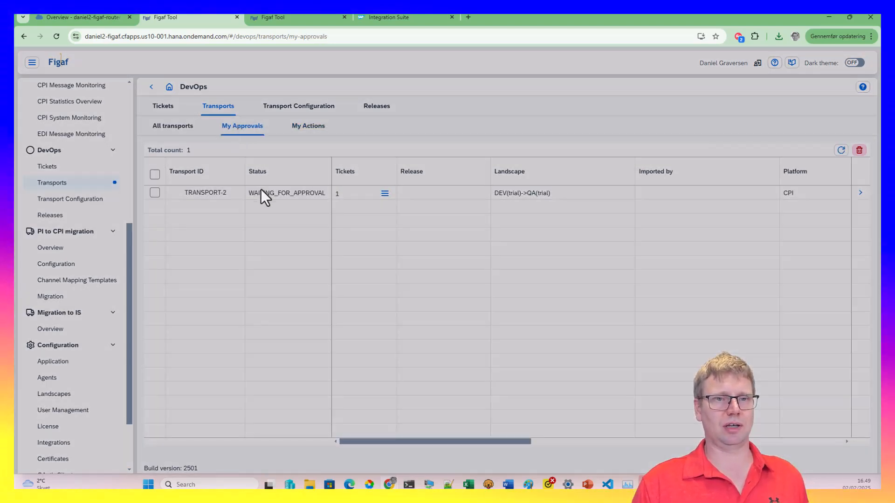
Approve TRANSPORT-2 with the comment 'yeh'
click(860, 188)
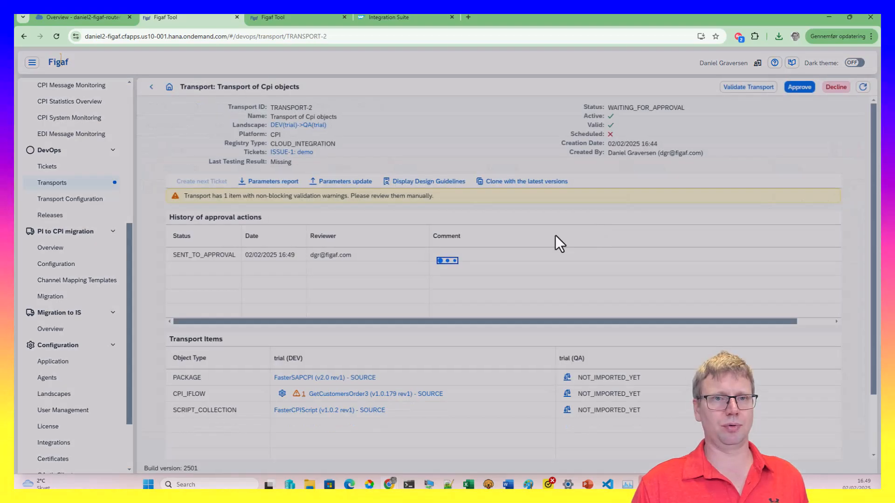
click(789, 89)
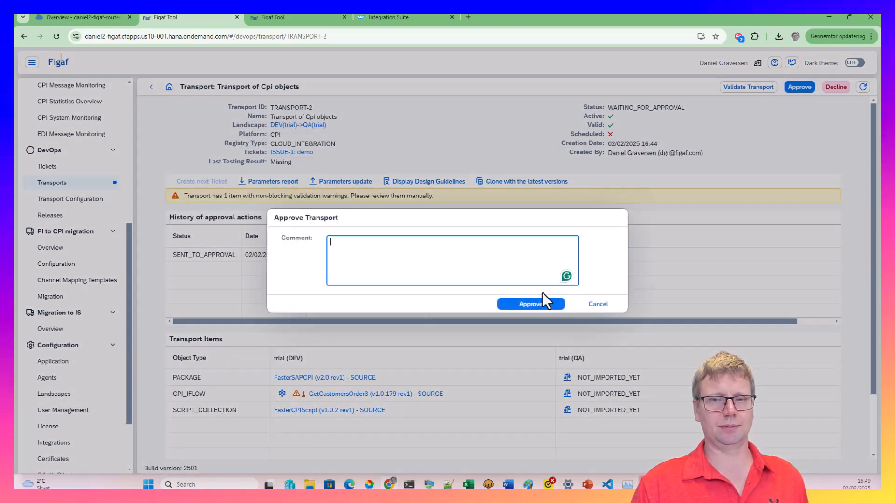
text(yeh)
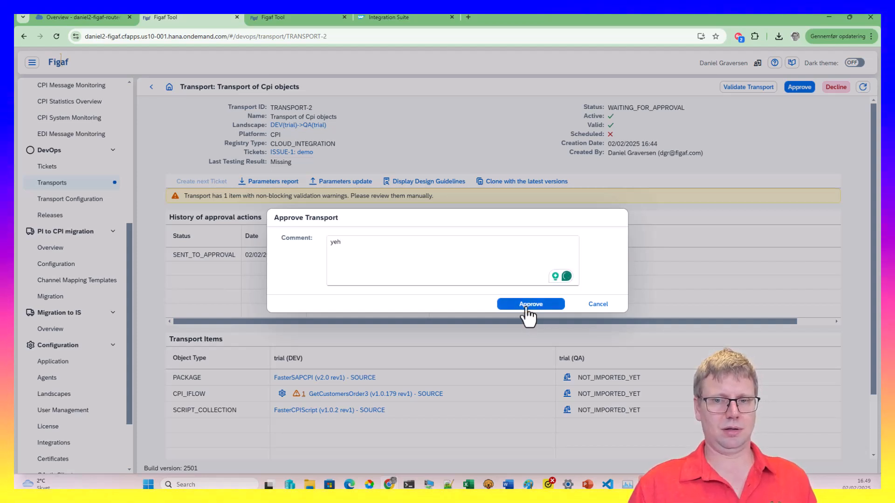
click(519, 303)
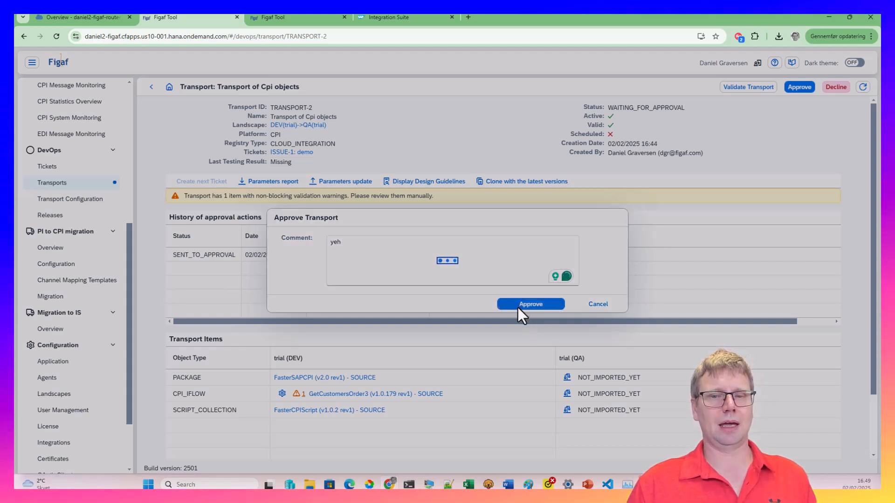
click(501, 281)
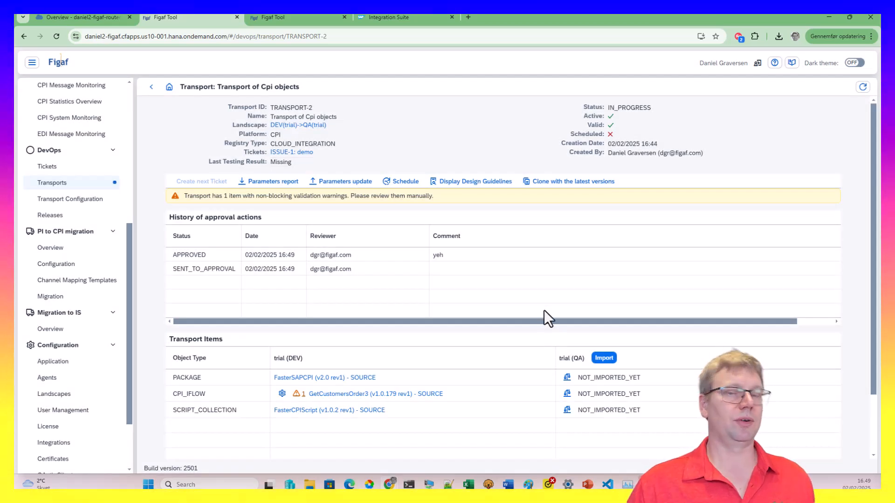
Schedule TRANSPORT-2 and start its import into QA
click(409, 182)
click(662, 283)
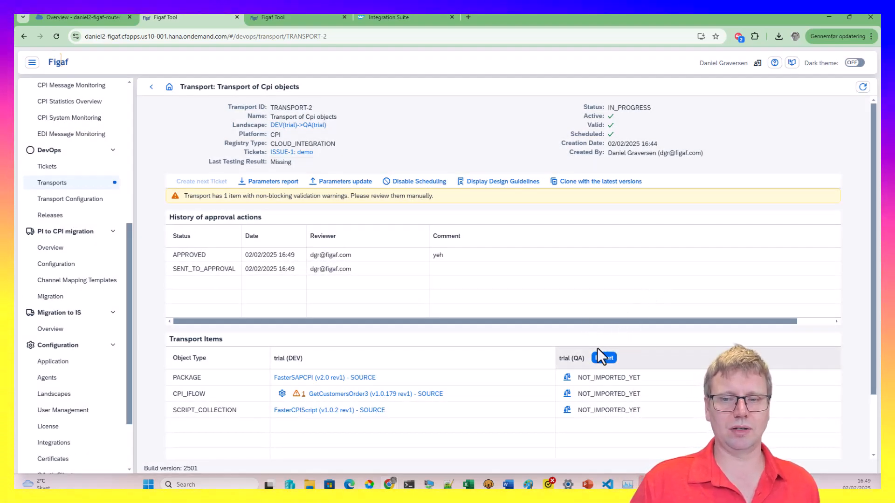
click(604, 358)
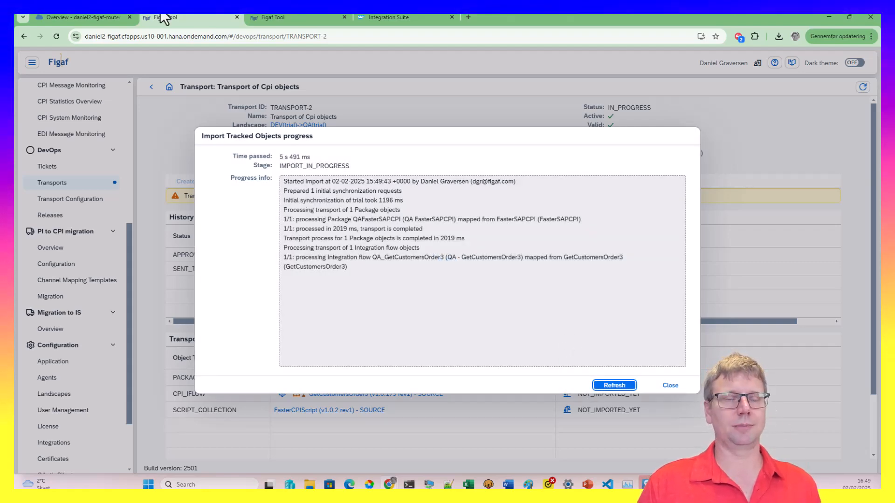
In Integration Suite monitoring, log in again and view QA - GetCustomersOrder3's deployment details
click(403, 16)
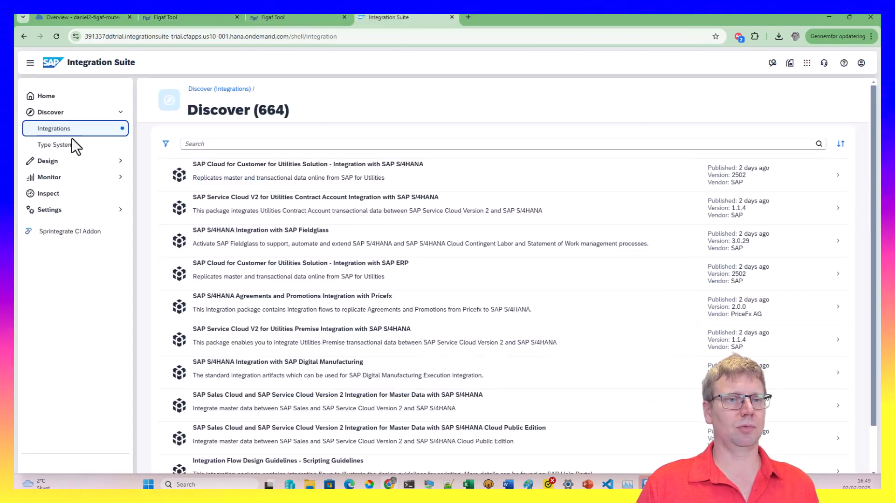
click(61, 178)
click(74, 196)
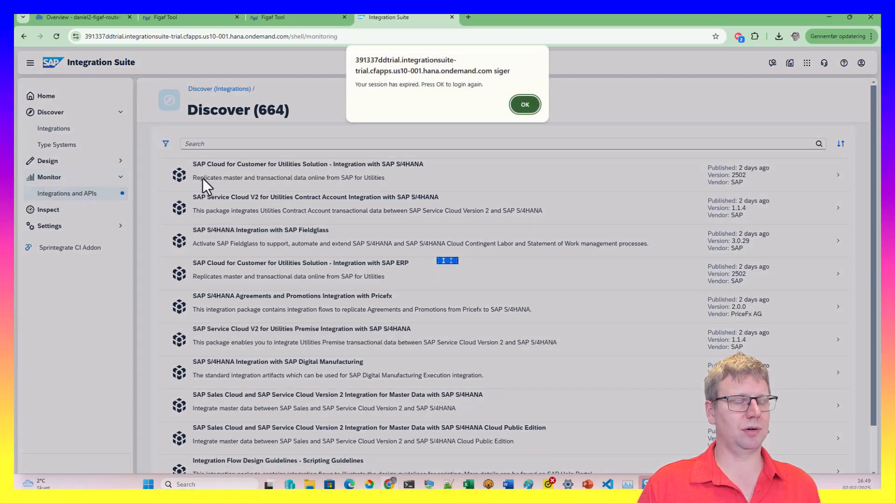
click(525, 105)
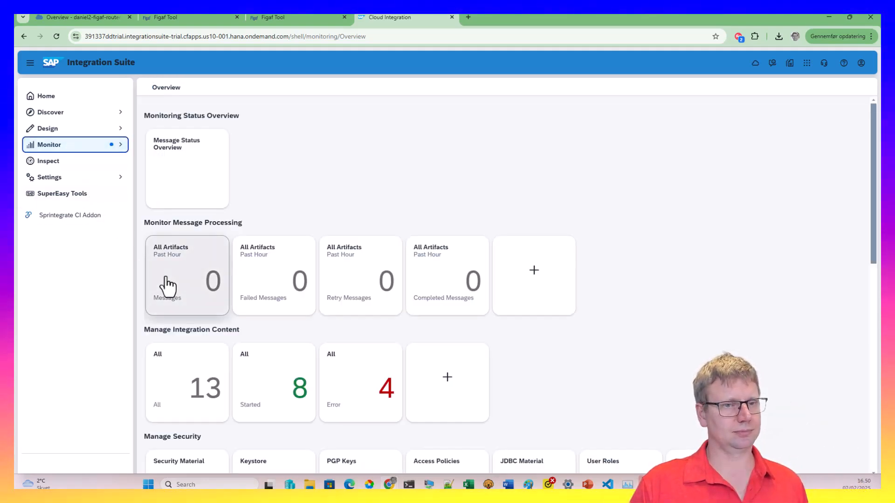
click(195, 375)
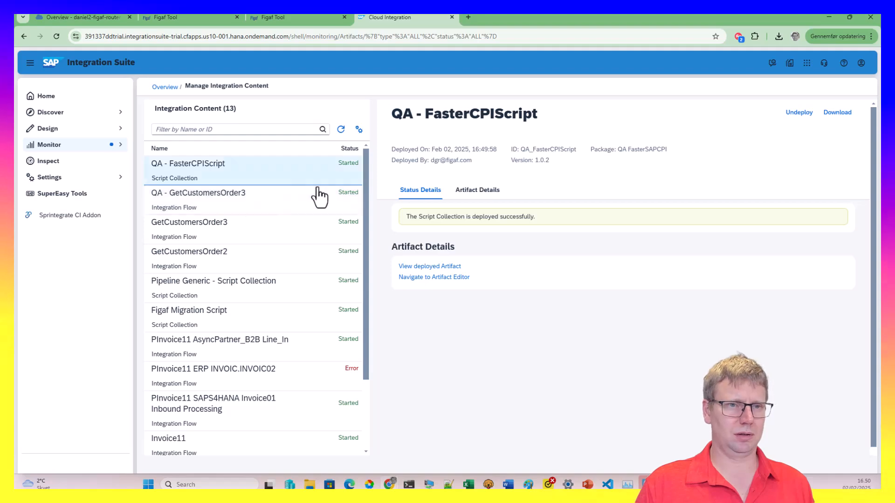
click(285, 205)
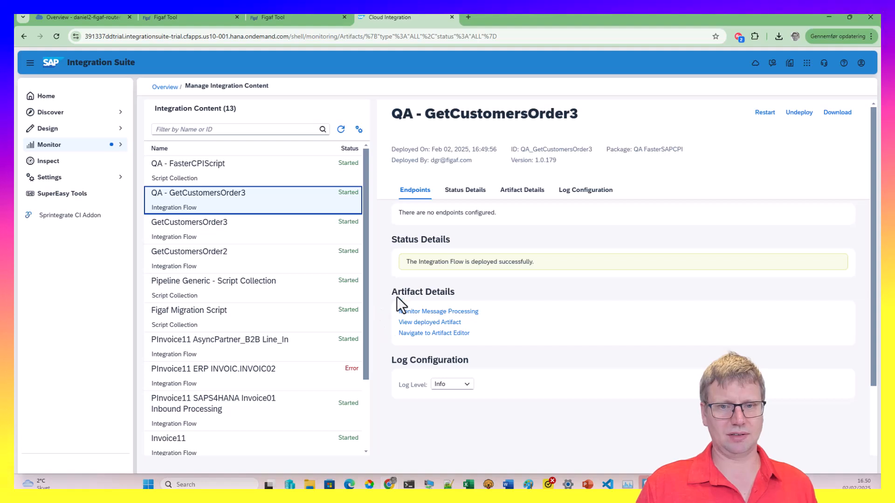
Confirm the QA iflow's HTTPS address is /QA/CPIcourse/GetCustomerOrder32 in the artifact editor
click(449, 333)
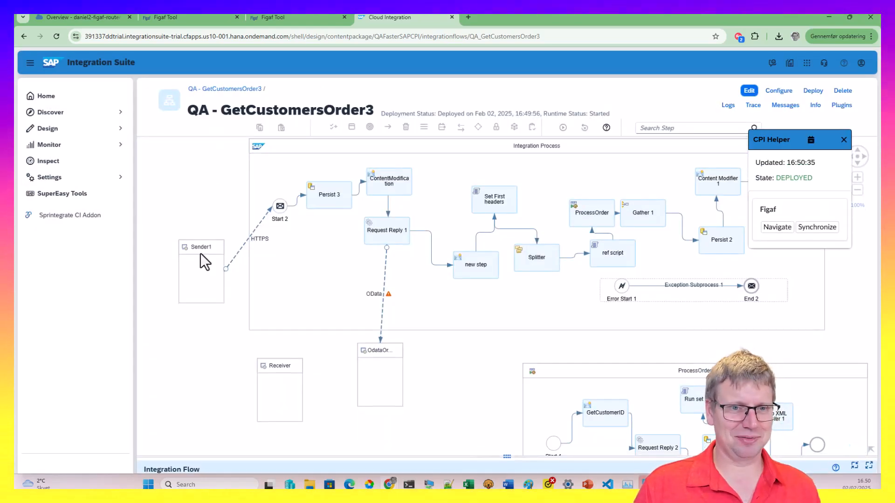
click(238, 254)
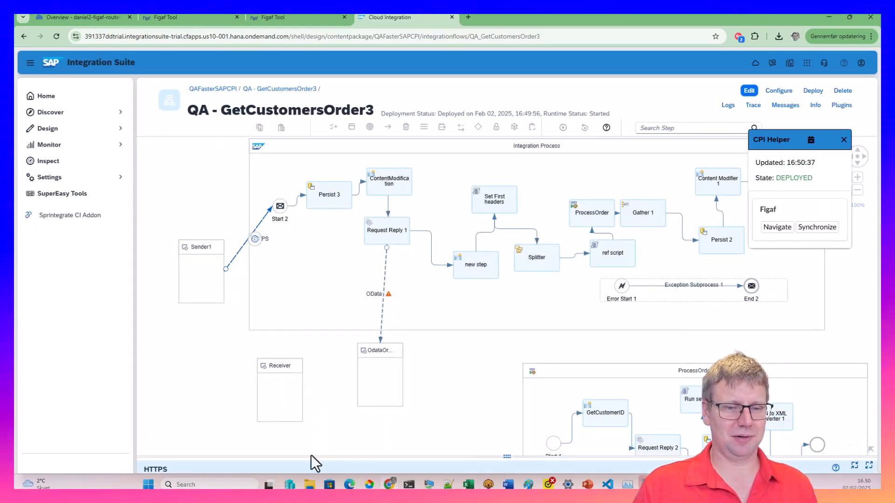
drag(311, 456, 210, 206)
click(212, 239)
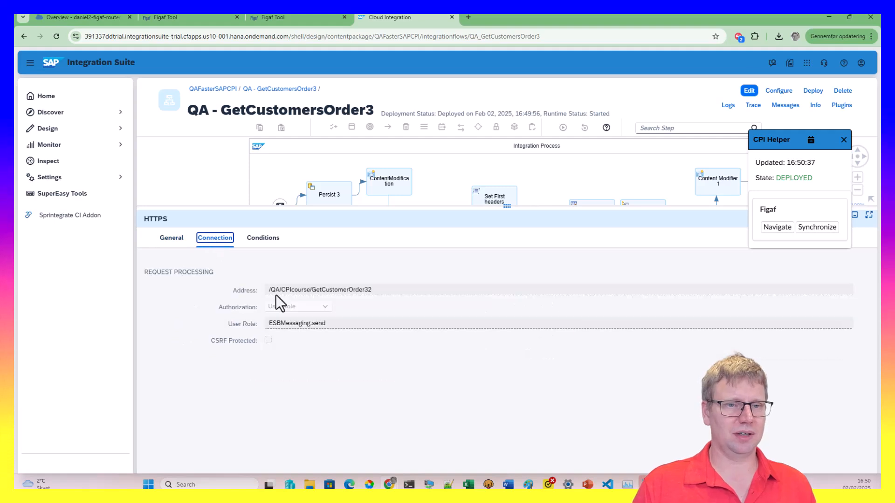
click(267, 292)
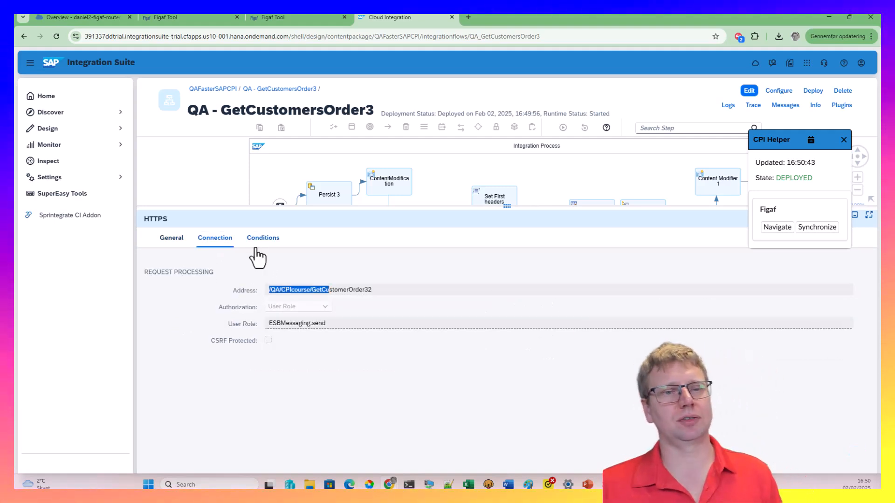
drag(237, 206, 199, 336)
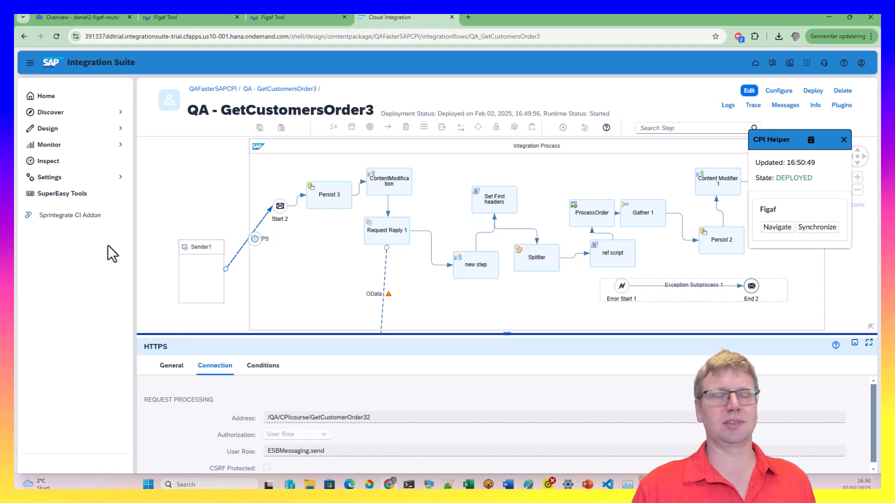
click(195, 18)
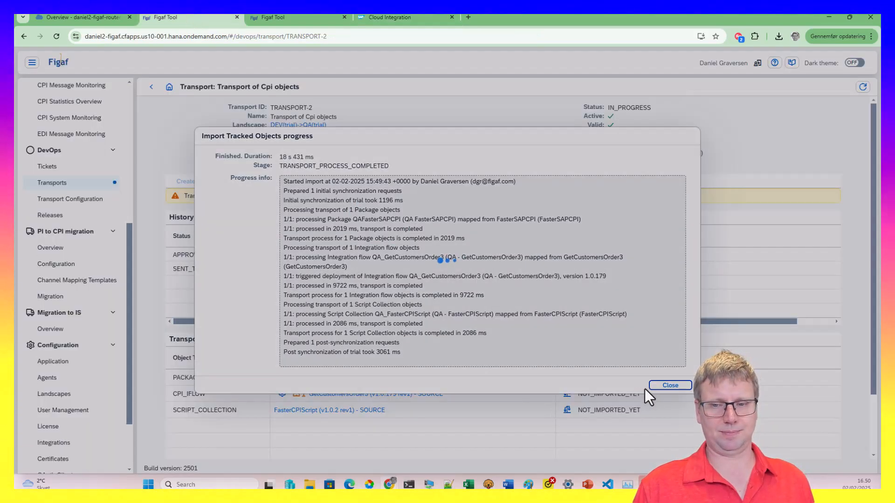
Close the finished import report and browse the DevOps Tickets and Tracked Objects lists
click(655, 386)
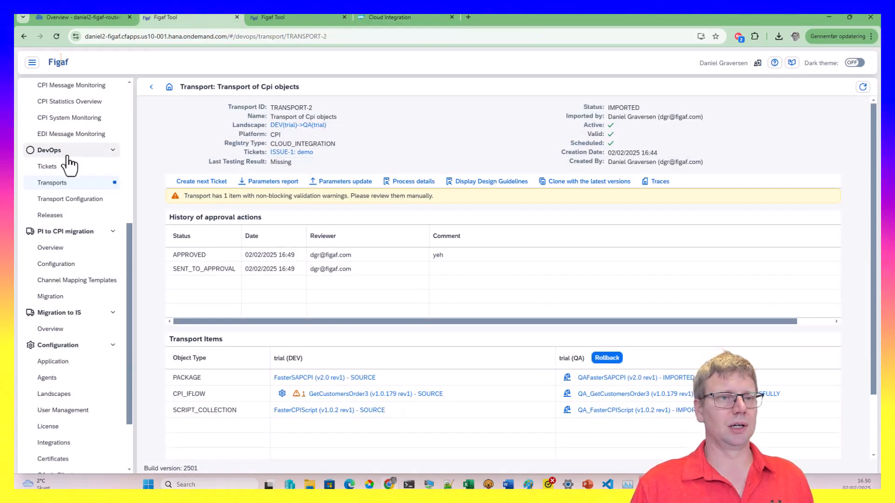
click(73, 168)
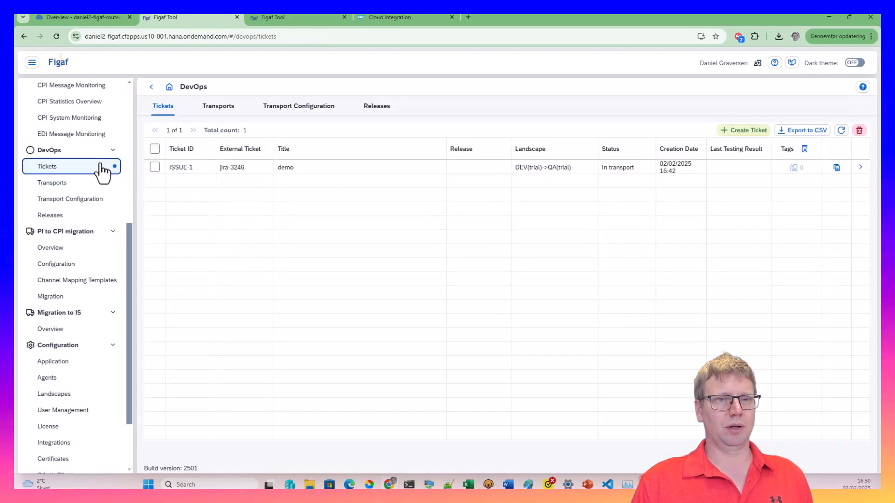
scroll(79, 177, up, 2)
scroll(67, 160, up, 3)
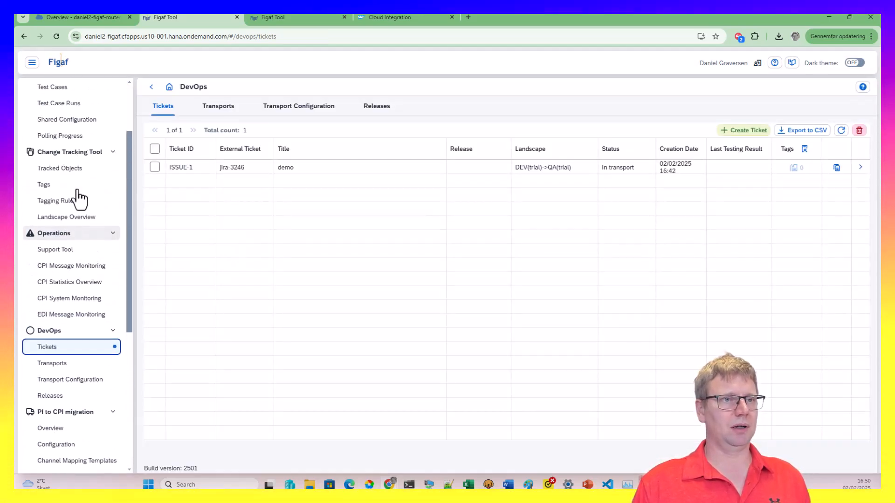
click(70, 169)
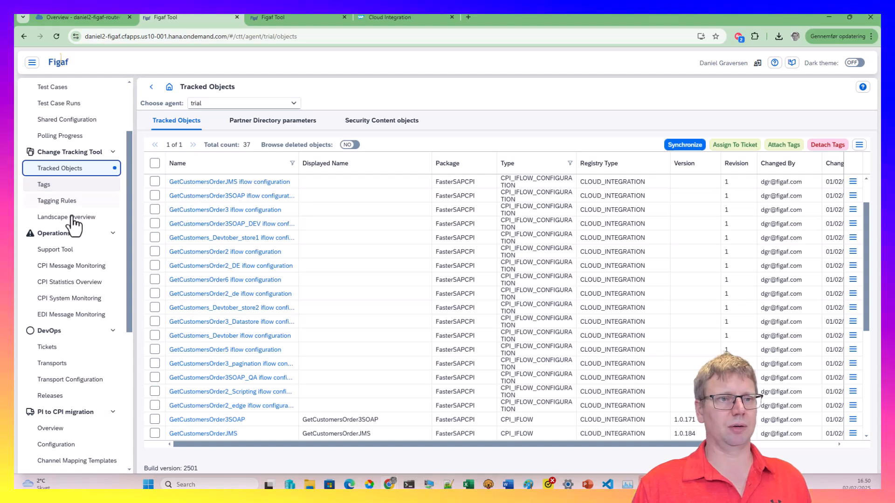
From the Landscape Overview, open the DEV GetCustomersOrder3 iFlow in Cloud Integration
click(60, 222)
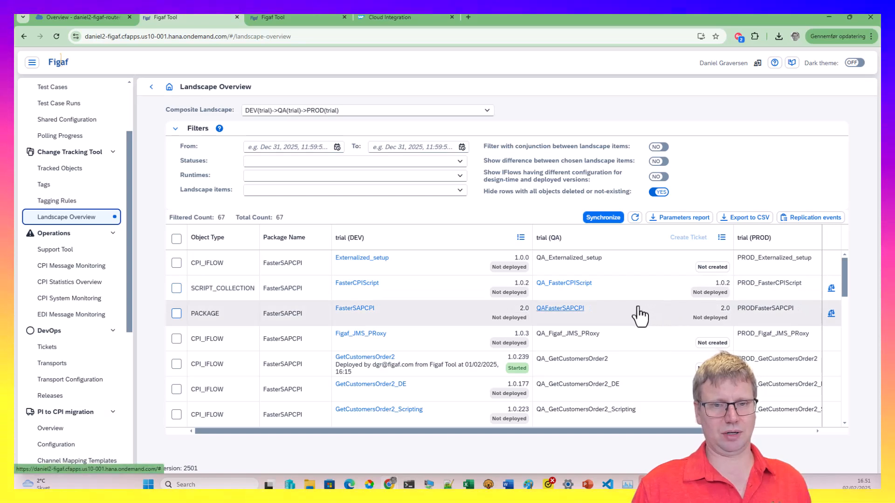
scroll(566, 366, down, 2)
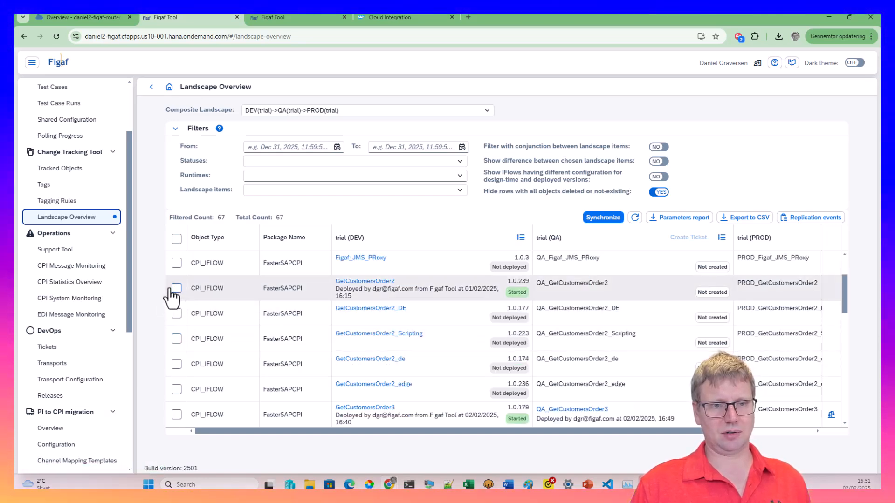
scroll(180, 329, down, 3)
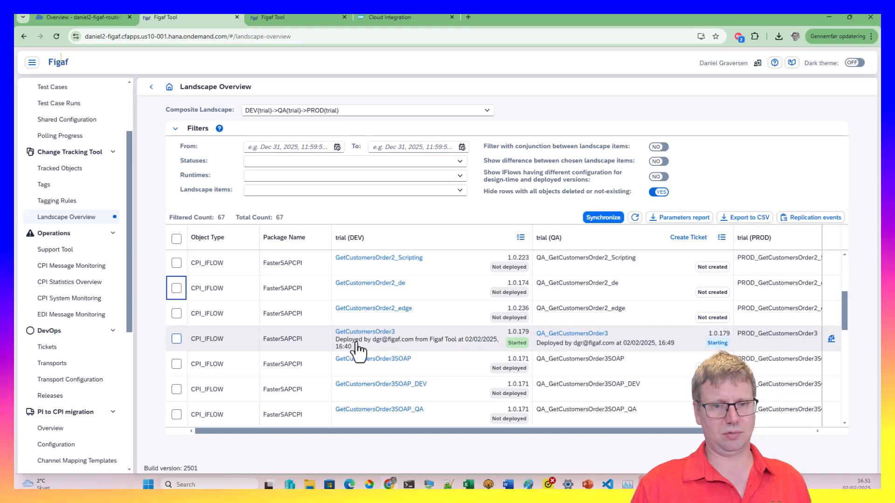
click(366, 333)
click(468, 288)
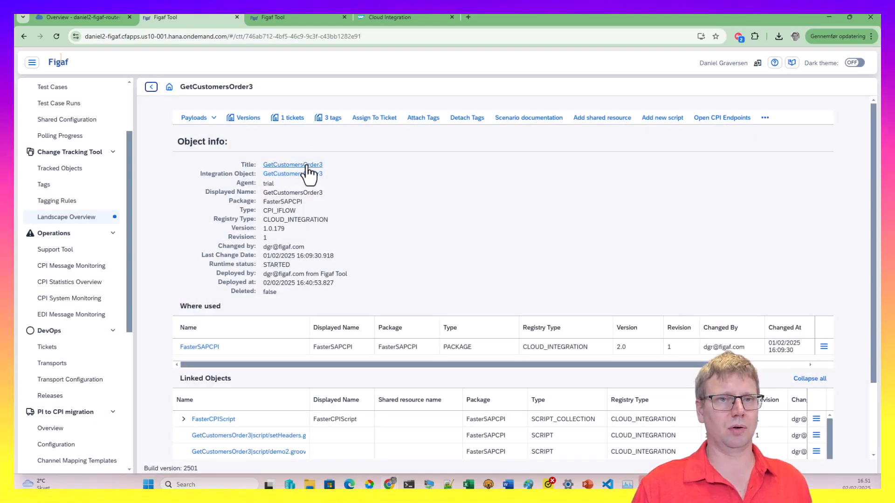
click(306, 166)
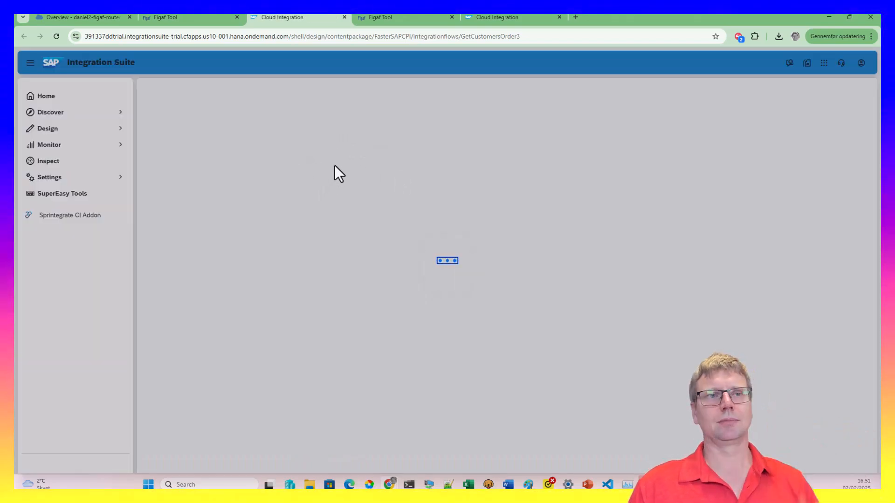
Put the GetCustomersOrder3 iflow into edit mode
click(181, 14)
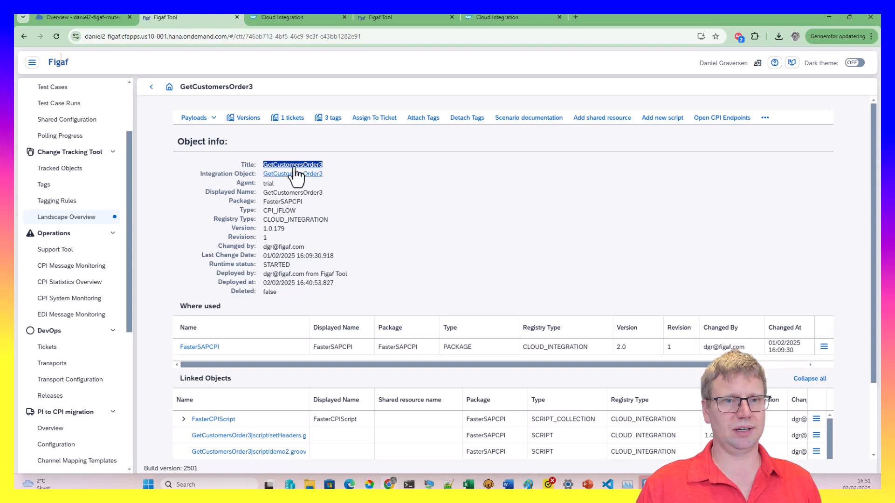
click(318, 21)
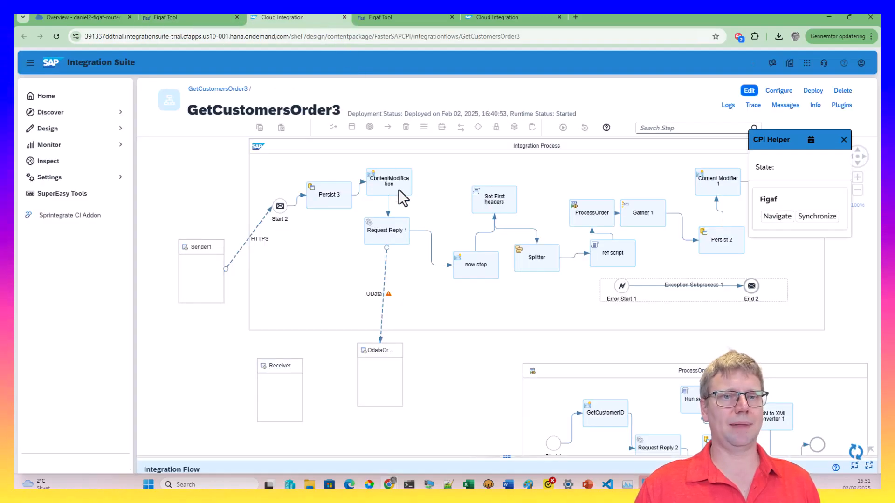
click(750, 91)
click(523, 282)
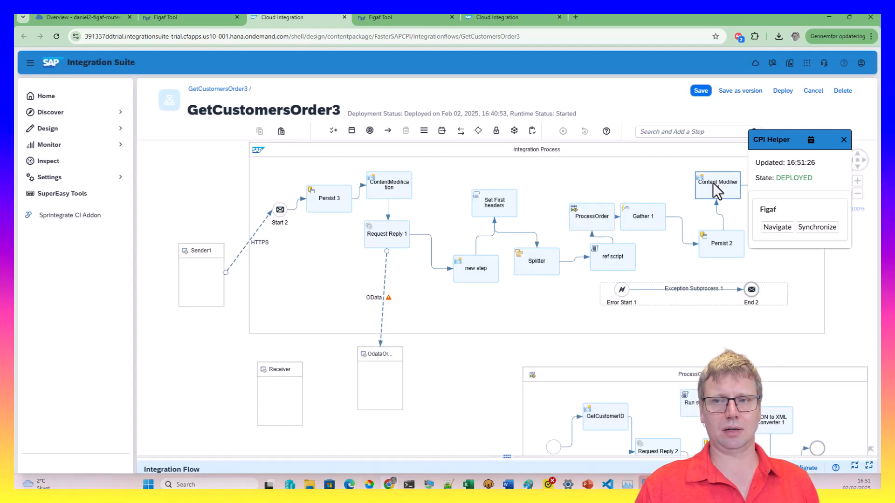
Change Content Modifier 1's currentseason exchange property to Webinar25
click(712, 183)
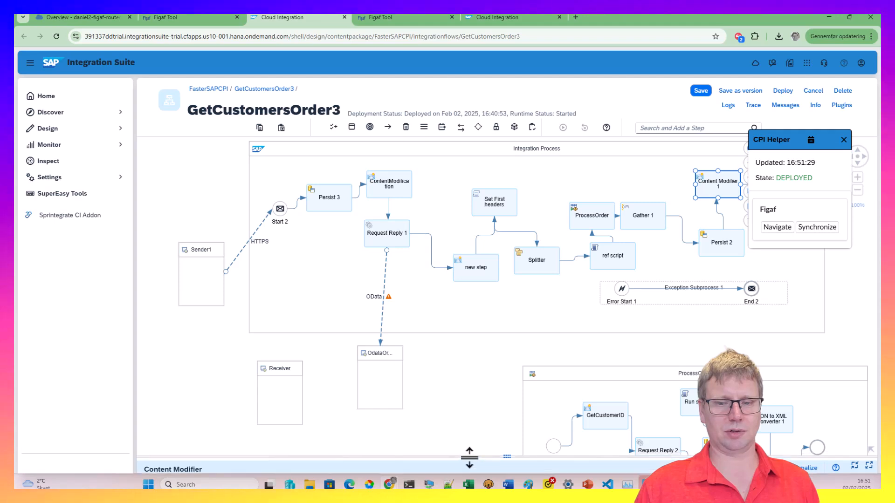
click(471, 459)
click(290, 290)
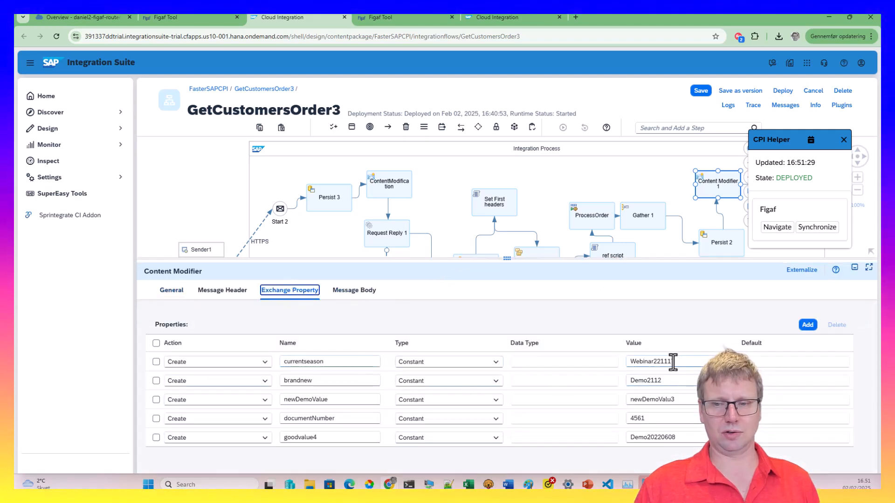
click(682, 360)
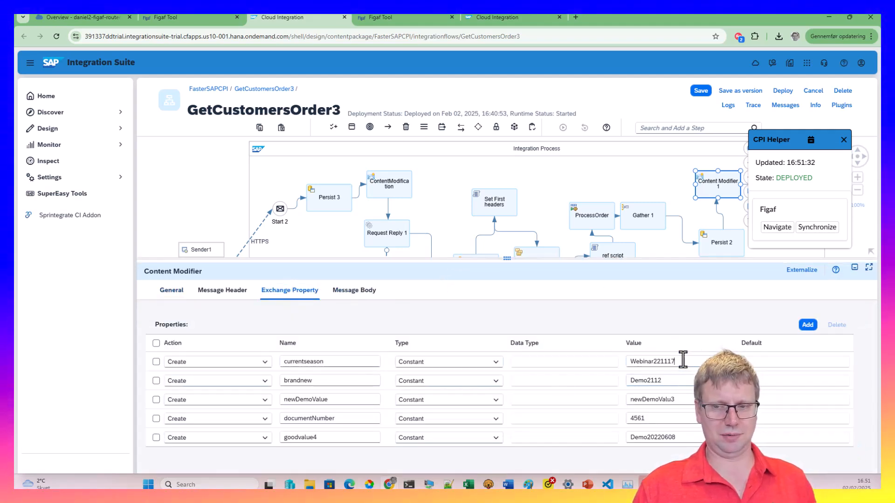
key(BackSpace)
key(BackSpace)
key(BackSpace)
key(BackSpace)
key(BackSpace)
key(BackSpace)
text(25)
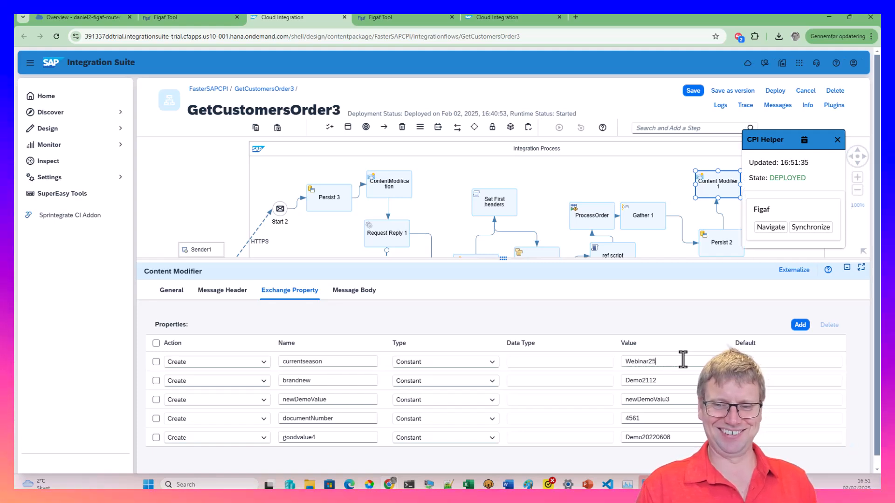
Save the iflow as version 1.0.180 and deploy it
click(720, 106)
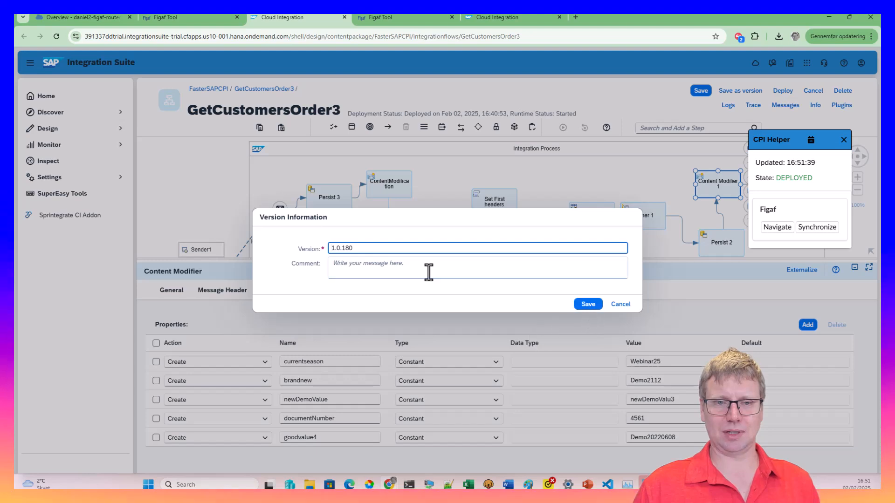
click(587, 304)
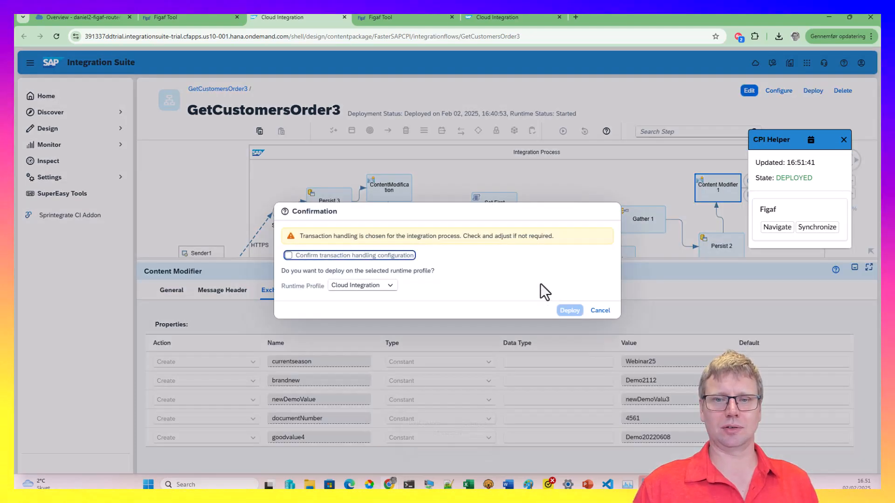
click(288, 255)
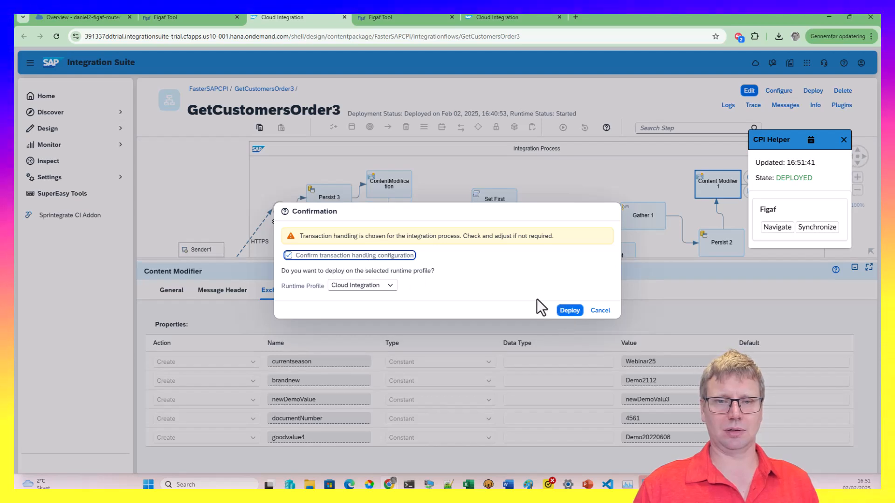
click(573, 311)
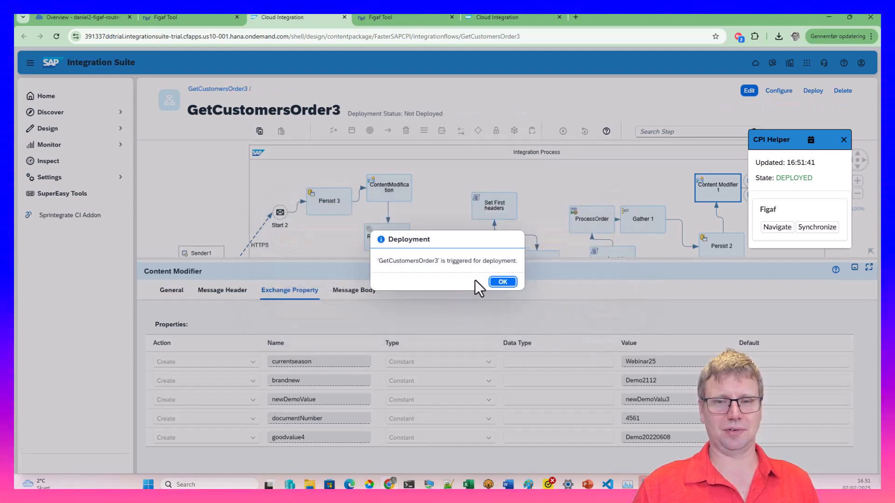
click(501, 283)
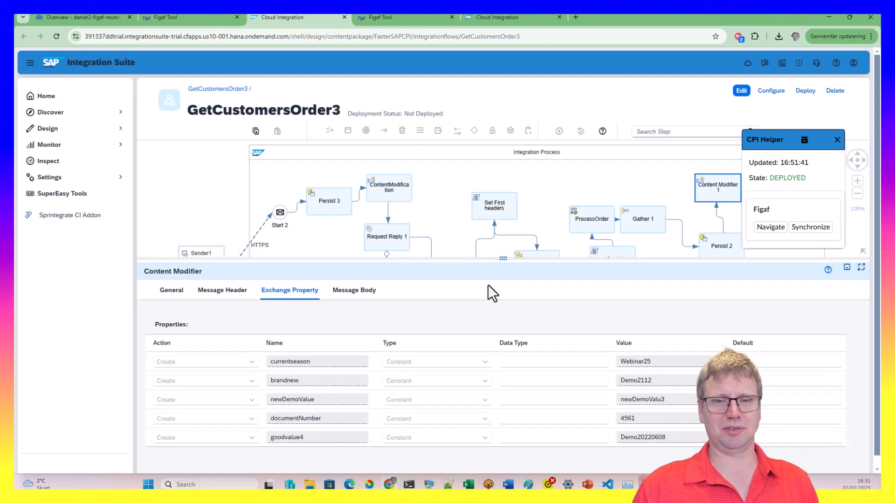
click(745, 91)
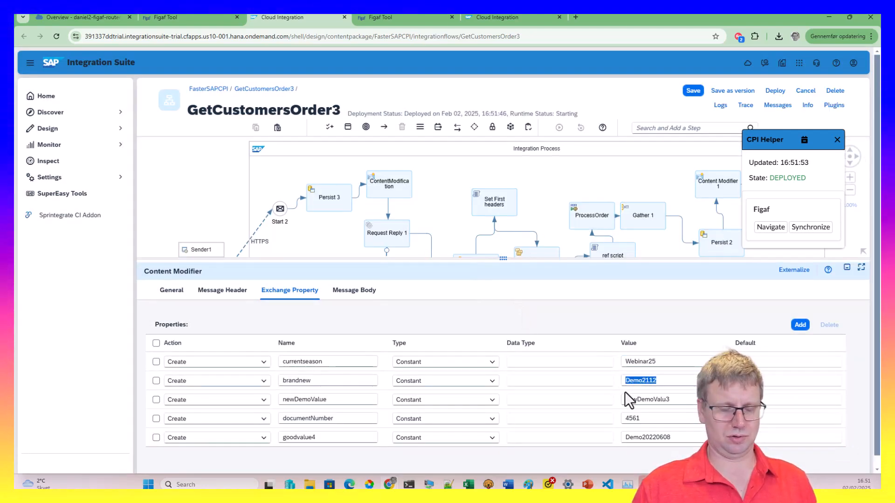
Set brandnew to Notdeployhed and attempt saving version 1.0.181, dismissing the error
text(Not)
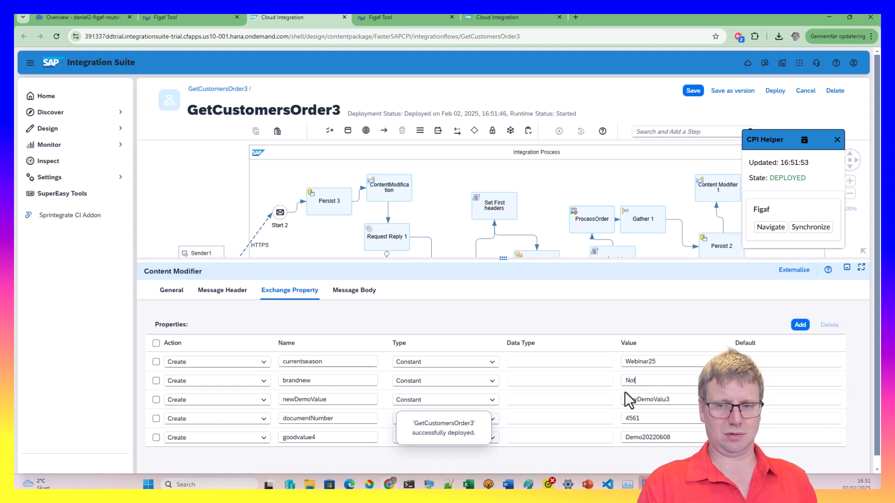
text(deployhed)
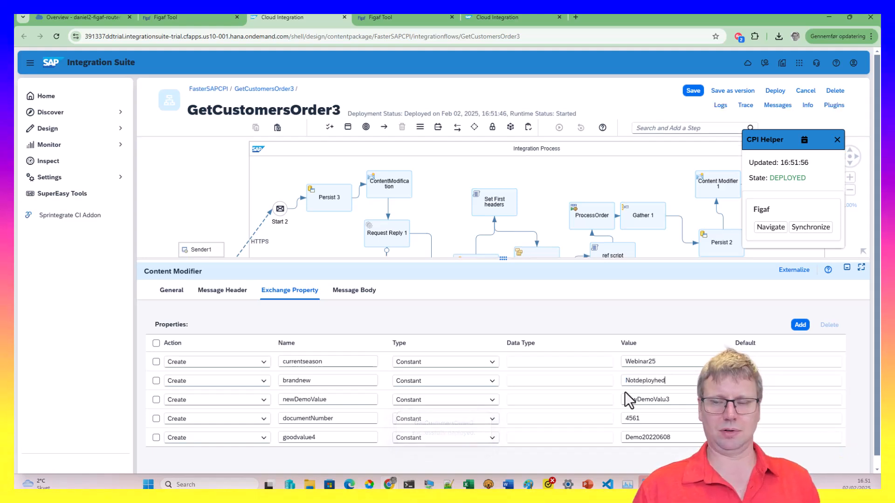
click(744, 91)
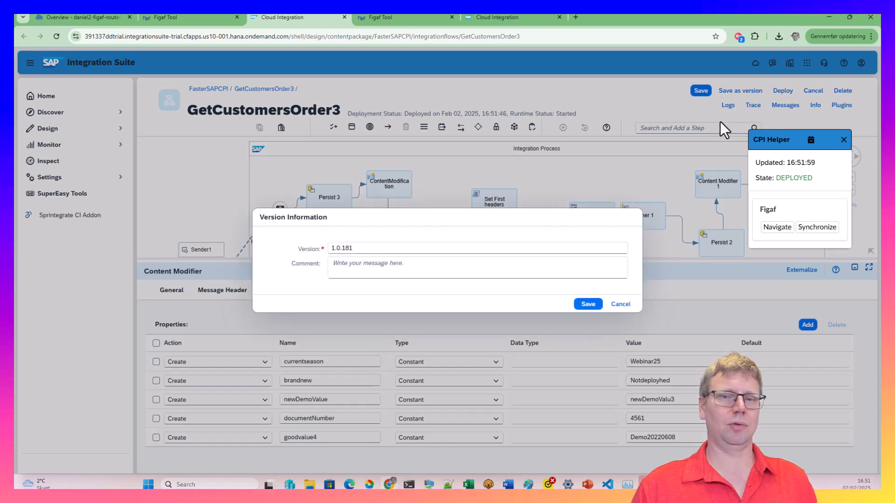
click(585, 306)
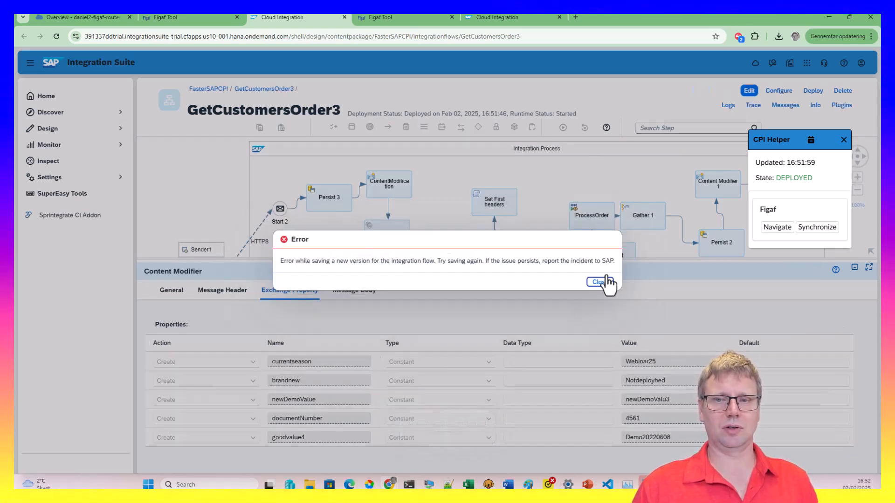
click(600, 282)
Try synchronizing with Figaf, then copy the tenant host from the QA iflow's address
click(216, 15)
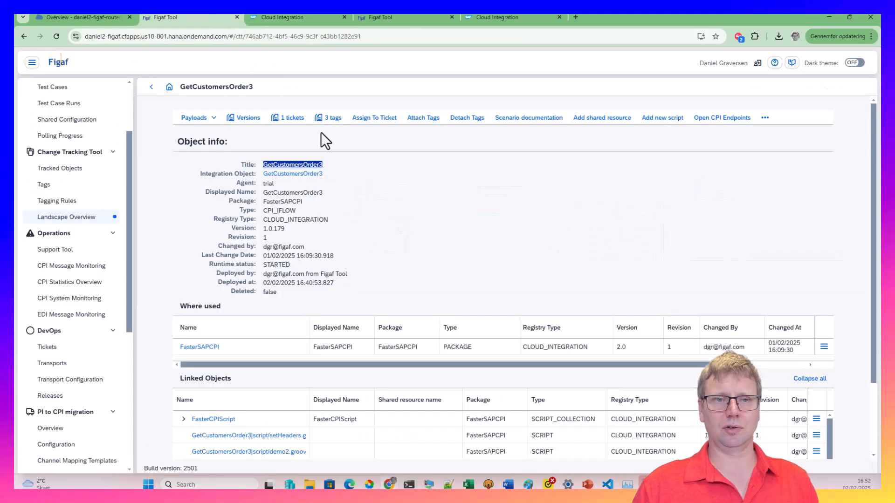
click(324, 18)
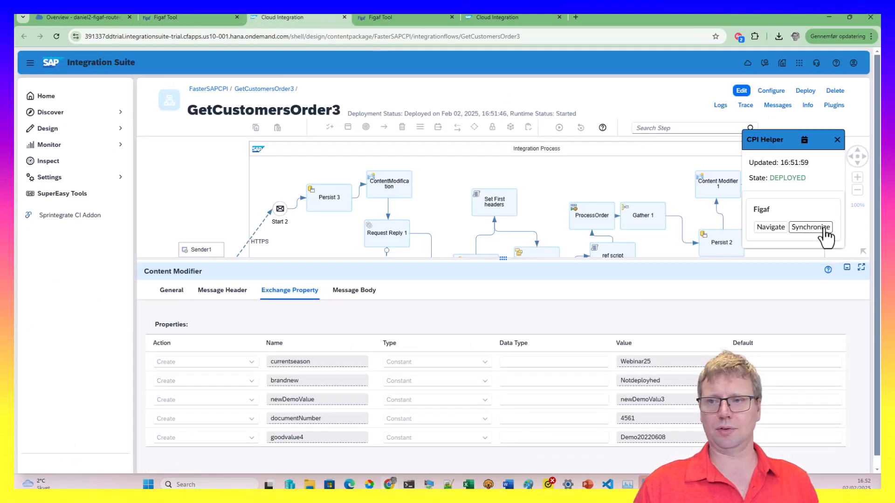
click(822, 227)
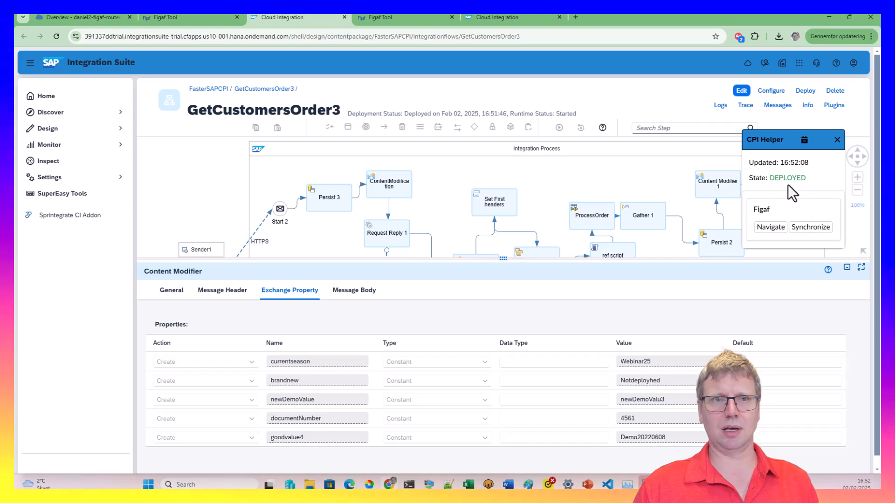
click(462, 21)
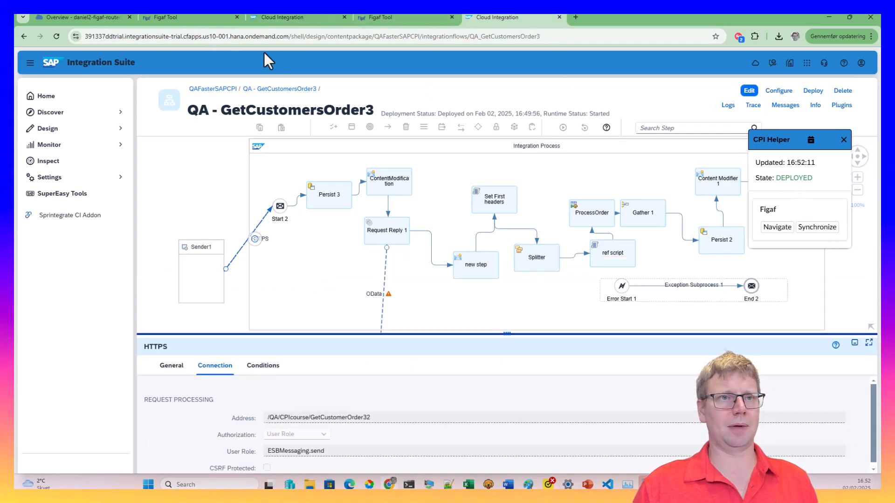
drag(289, 37, 16, 17)
key(ctrl+c)
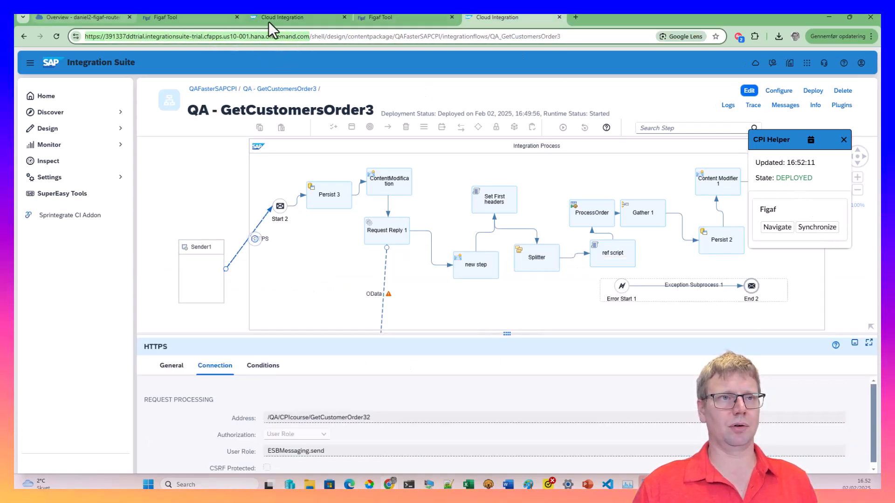
click(398, 19)
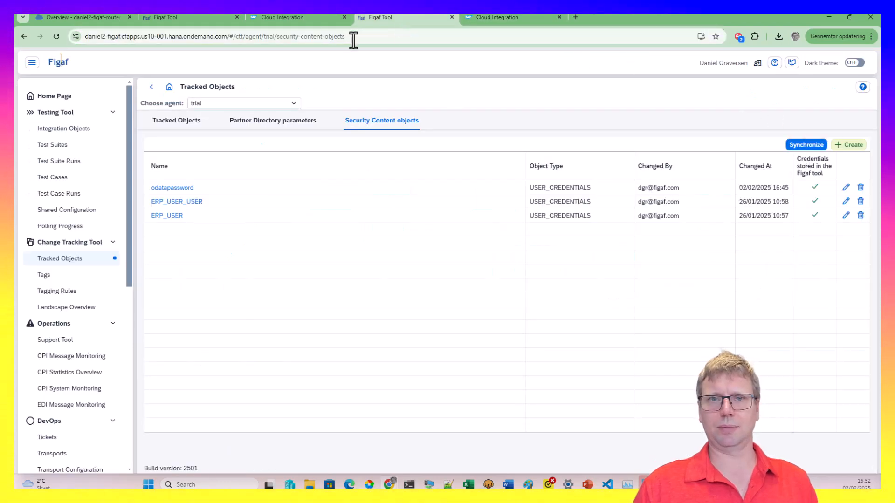
click(300, 18)
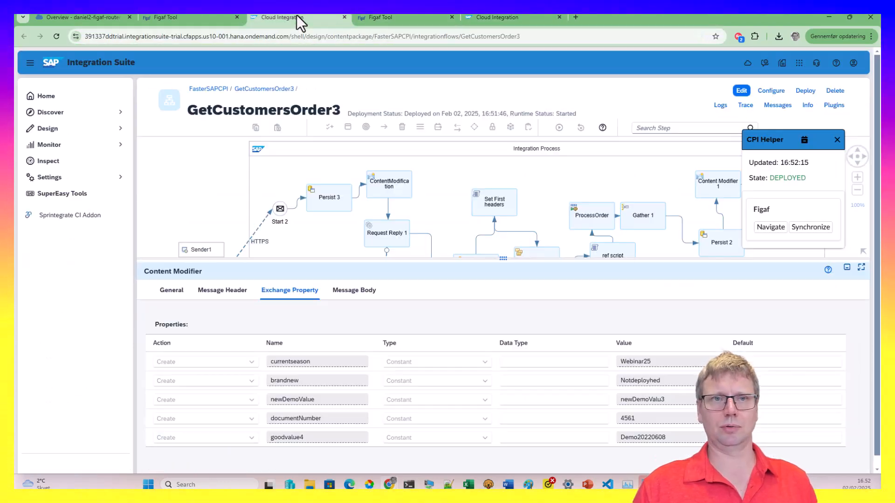
Replace CPI Helper's Figaf URL with the tenant host and synchronize the iflow
click(832, 105)
triple_click(200, 221)
key(ctrl+v)
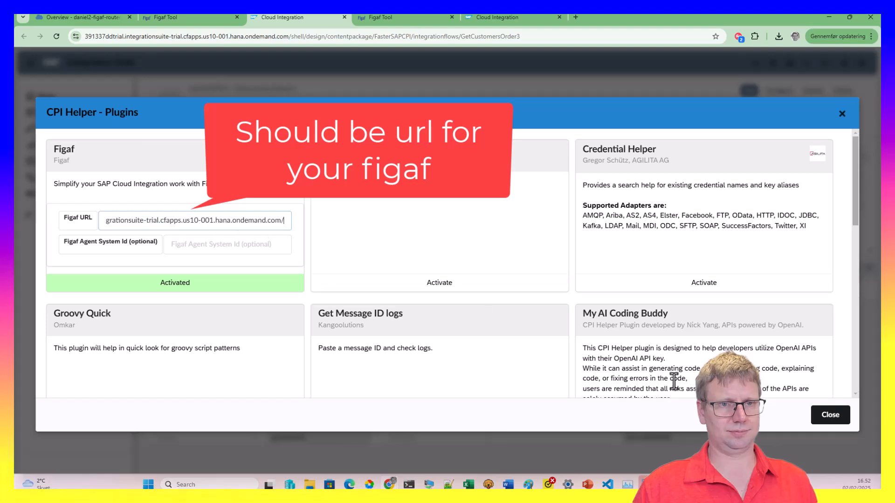
click(827, 415)
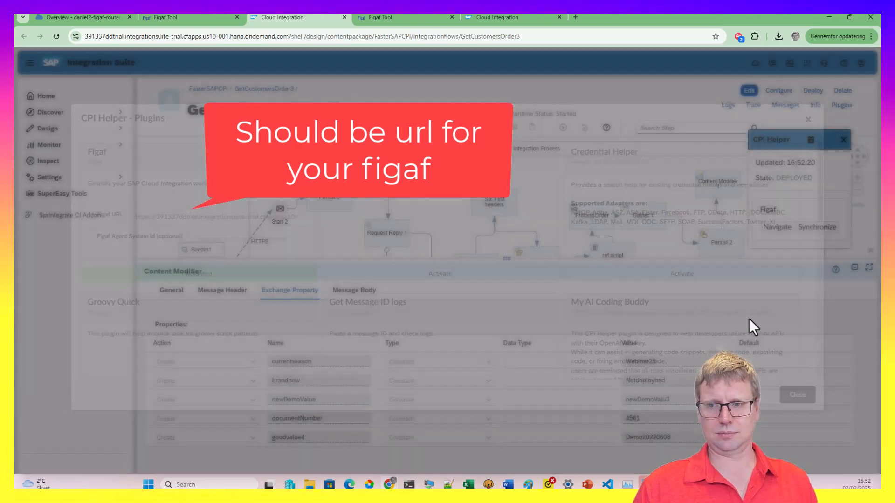
click(813, 229)
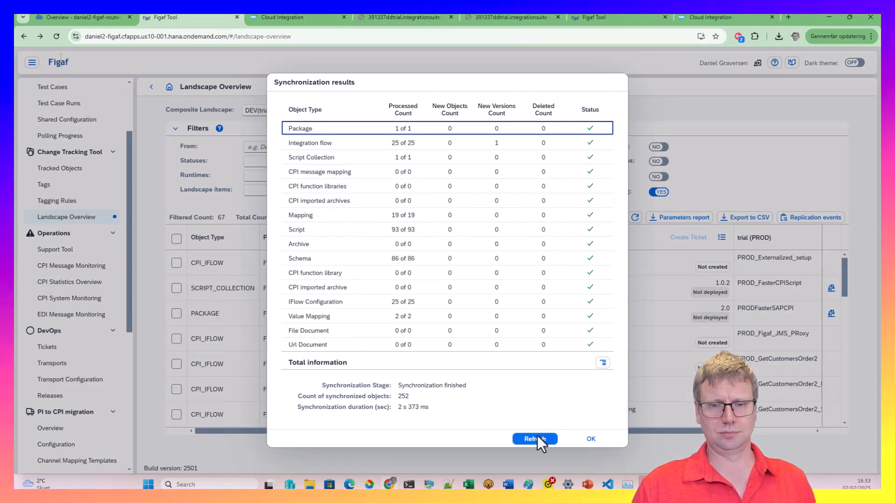
Refresh and close the synchronization results, then toggle the differing-configuration filter on and off
click(536, 438)
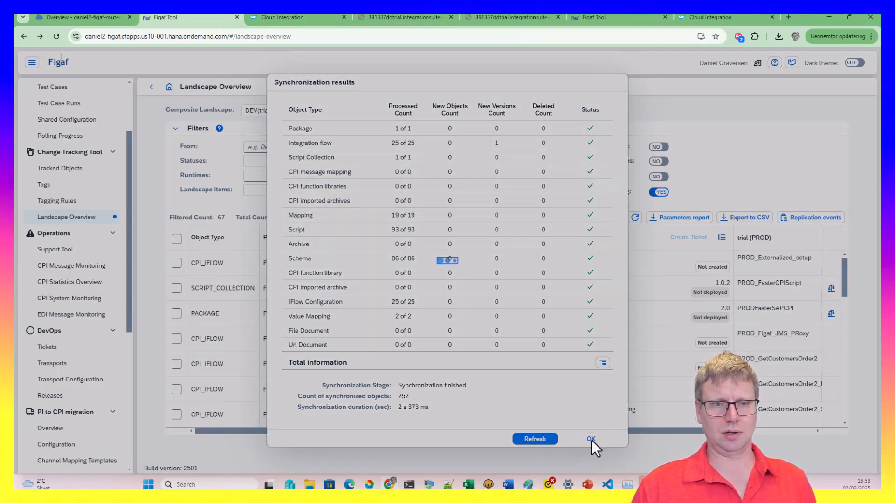
click(591, 440)
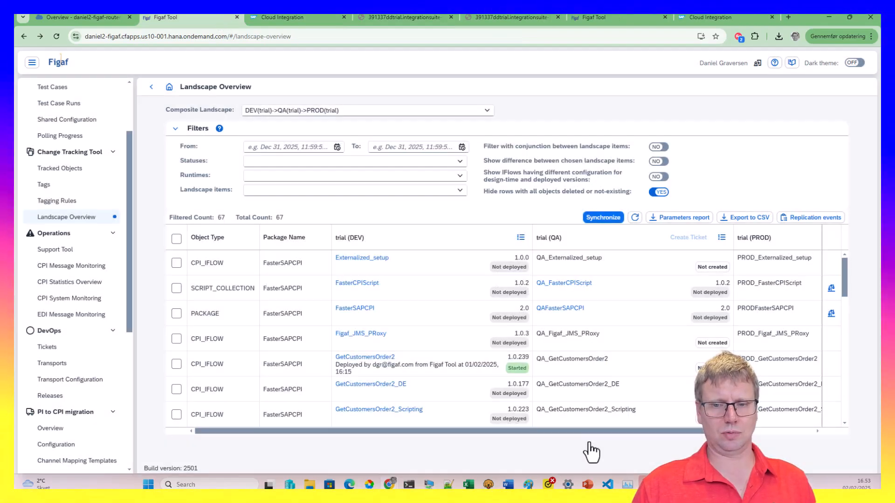
click(658, 178)
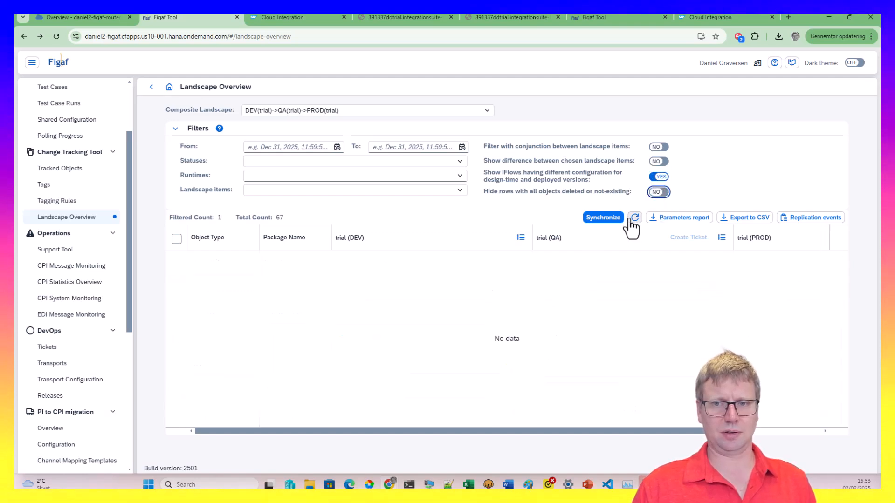
click(655, 179)
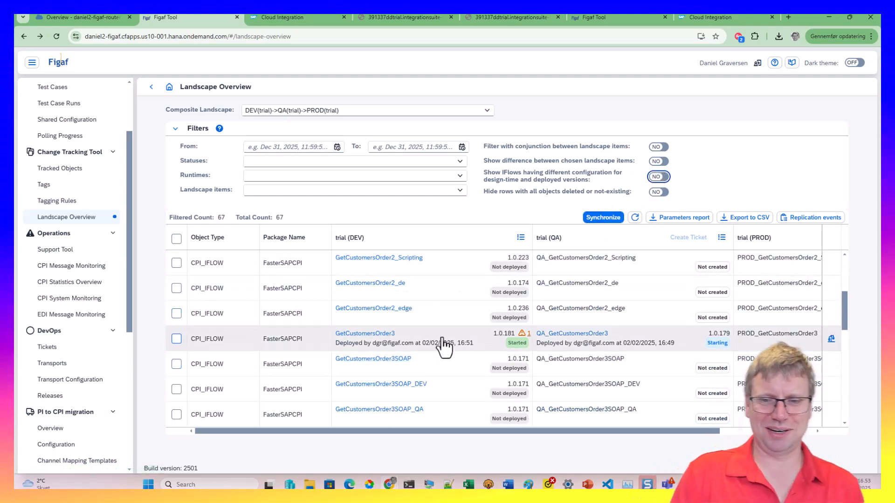
Tick GetCustomersOrder3 and acknowledge its design 1.0.181 vs deployed 1.0.180 version warning
click(522, 333)
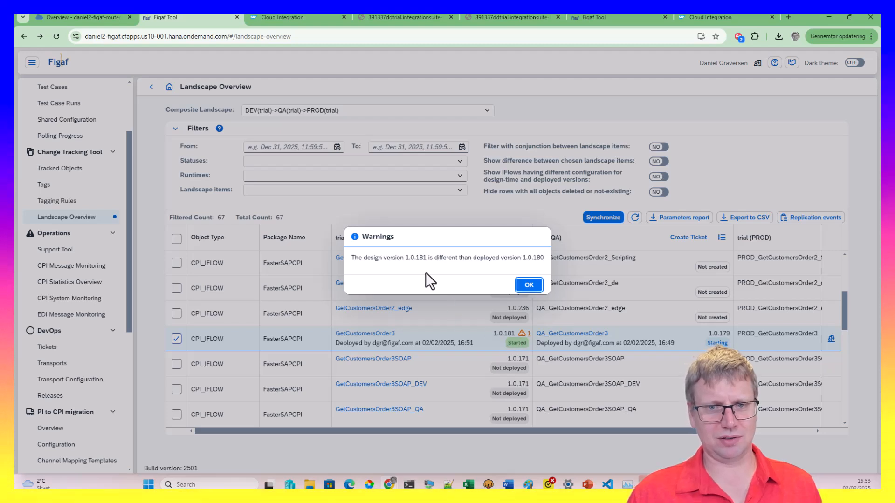
drag(411, 259, 443, 262)
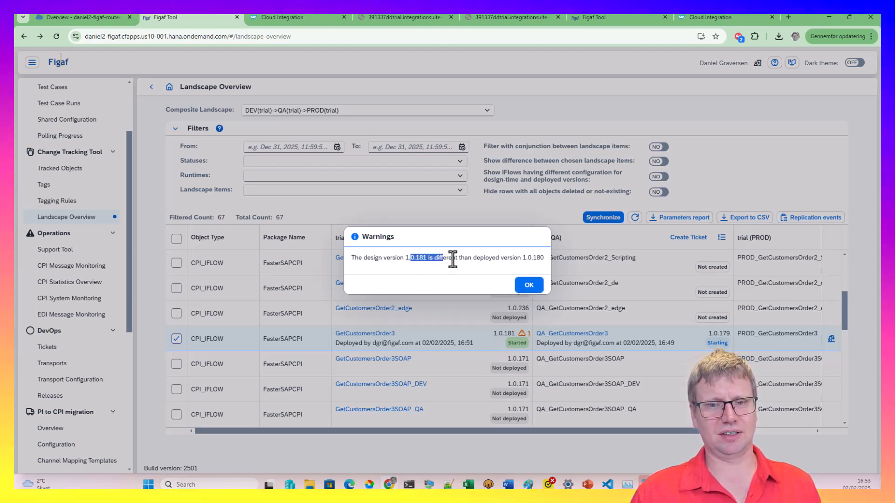
click(524, 287)
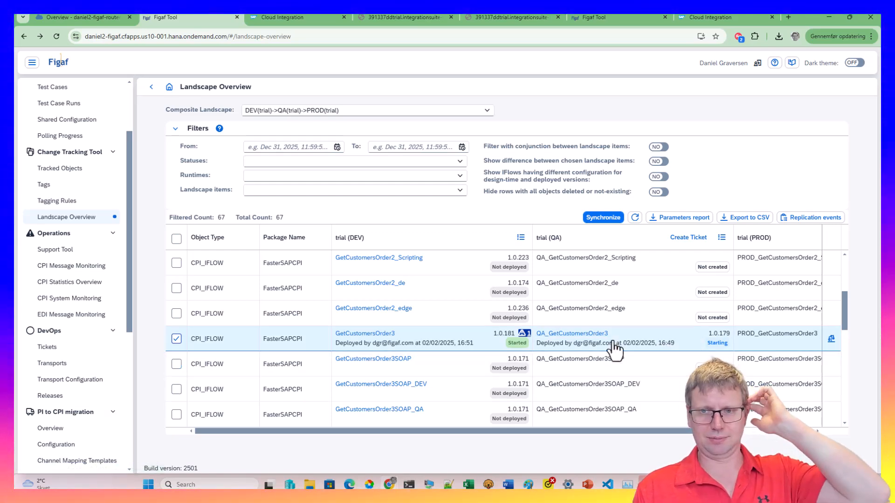
scroll(471, 361, up, 3)
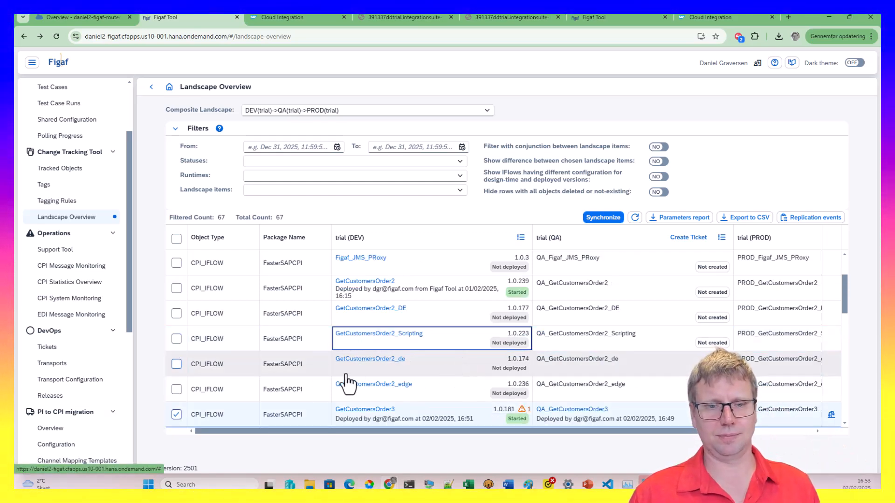
Tick GetCustomersOrder2 and GetCustomersOrder3 and start a ticket with external ticket id jira-4326423
click(176, 288)
click(176, 414)
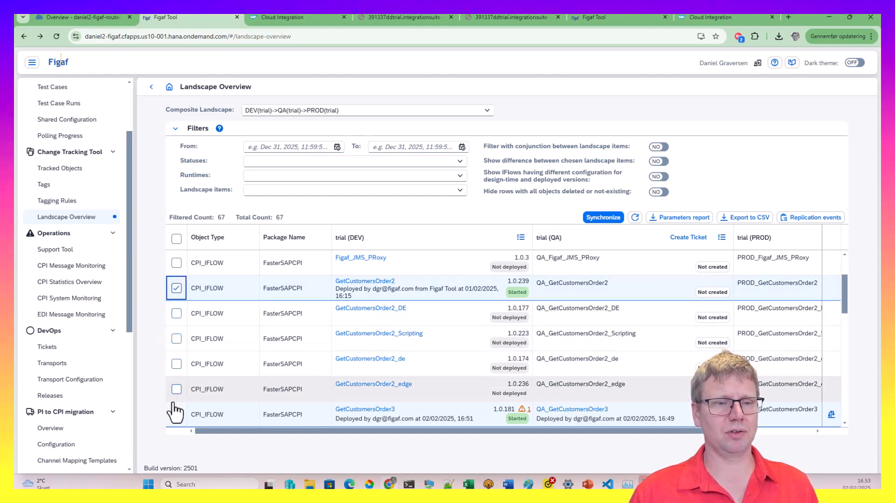
click(176, 414)
click(691, 239)
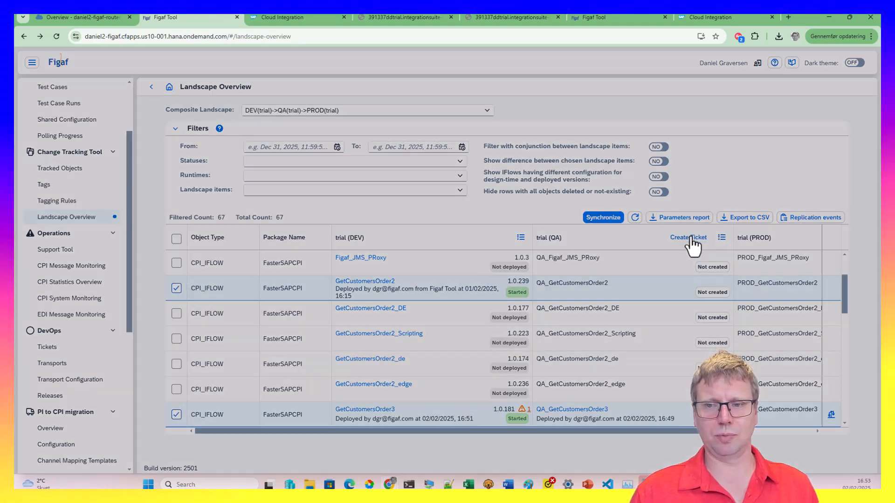
click(420, 271)
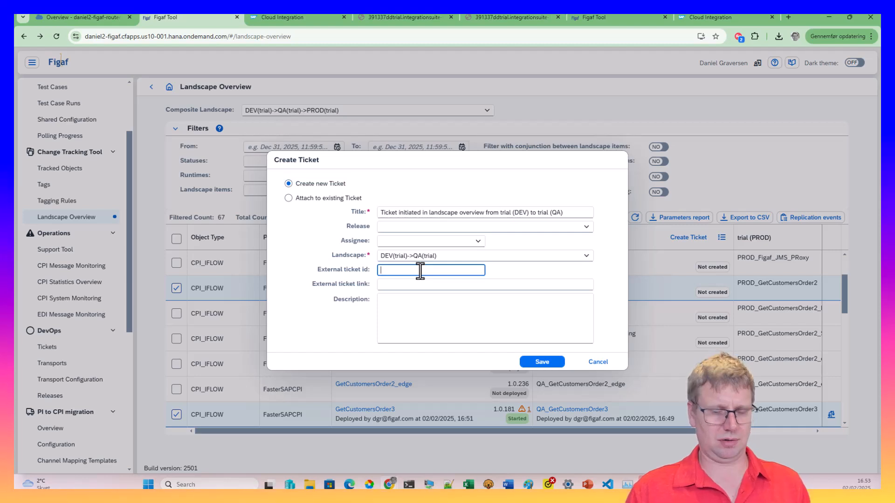
text(jira-4326423)
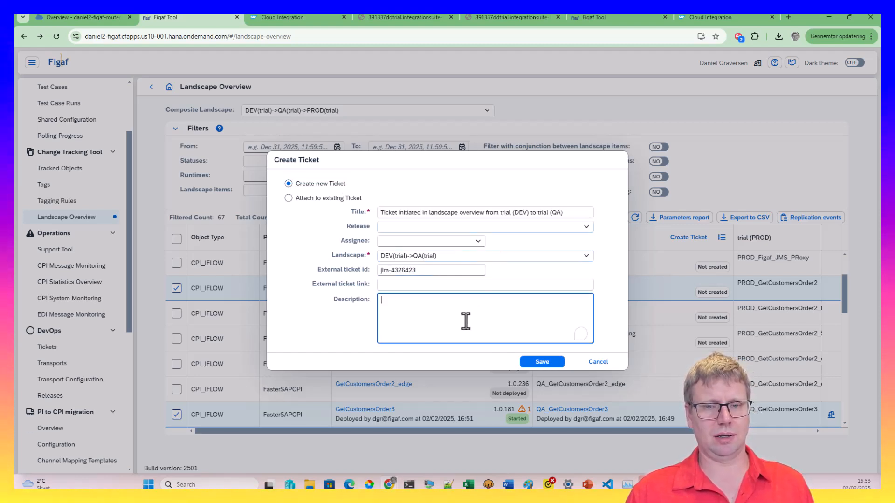
Save the ticket, getting past the licensing error and success message to open ISSUE-2
click(543, 362)
click(464, 286)
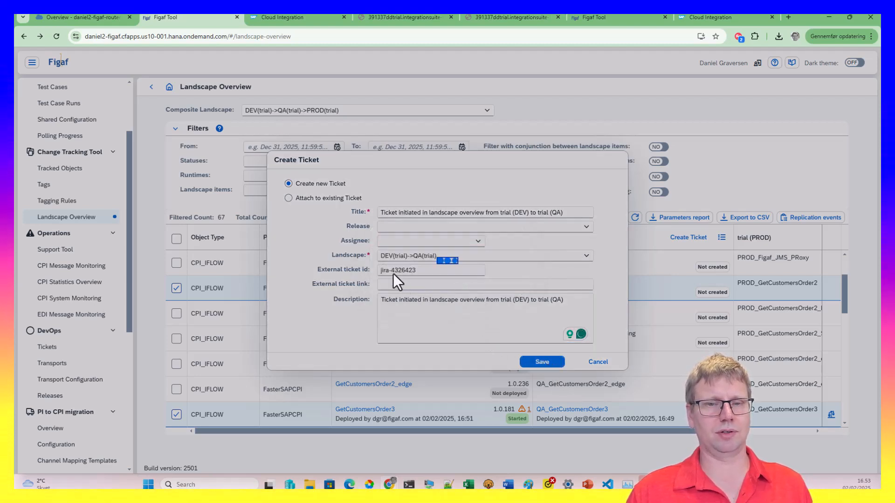
click(496, 281)
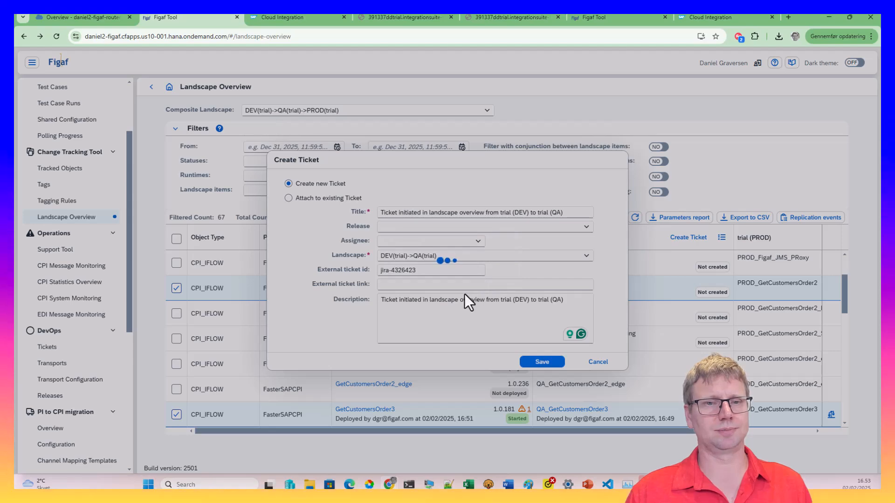
click(490, 279)
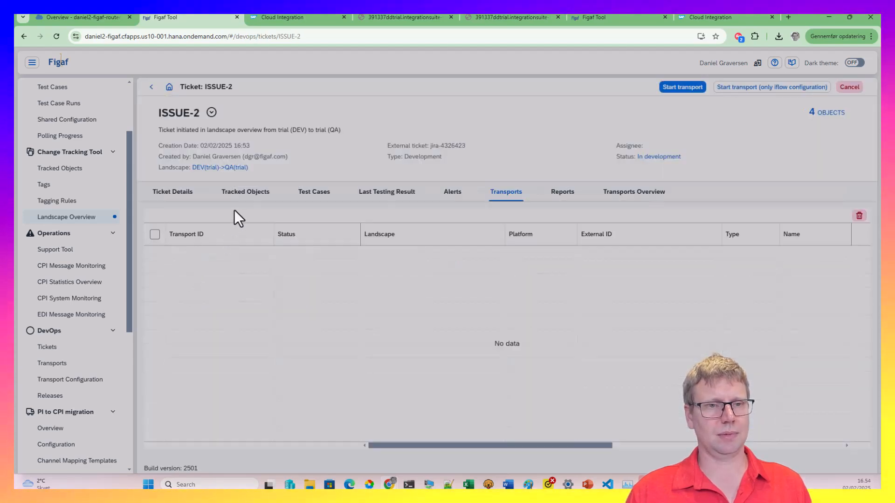
Start a transport from the tracked objects, open TRANSPORT-3, and dismiss the GetCustomersOrder2 validation warning
click(239, 192)
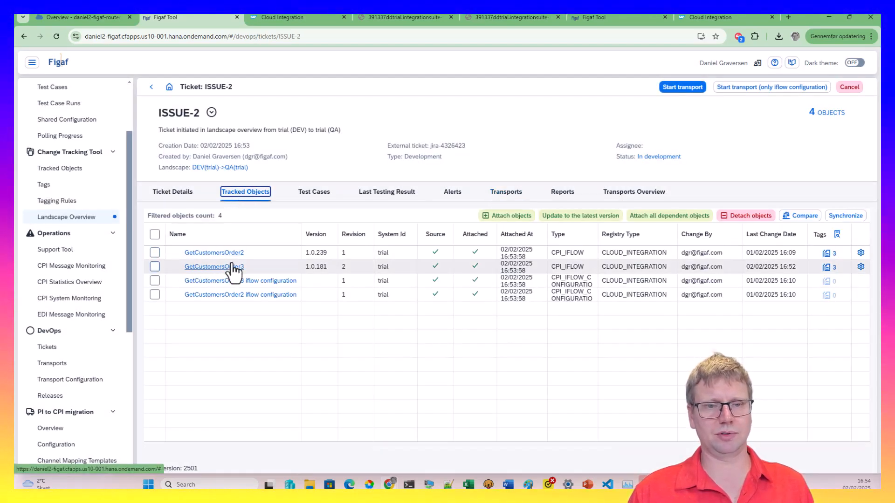
click(673, 89)
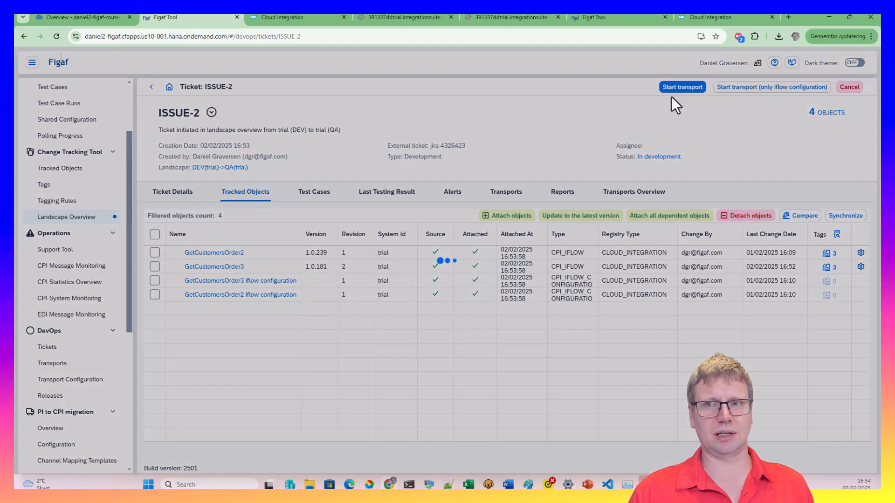
click(617, 288)
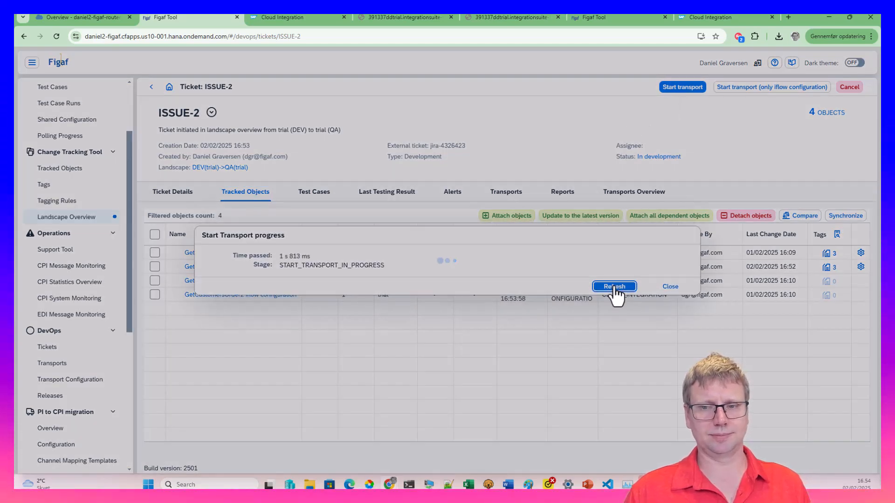
click(617, 288)
click(614, 287)
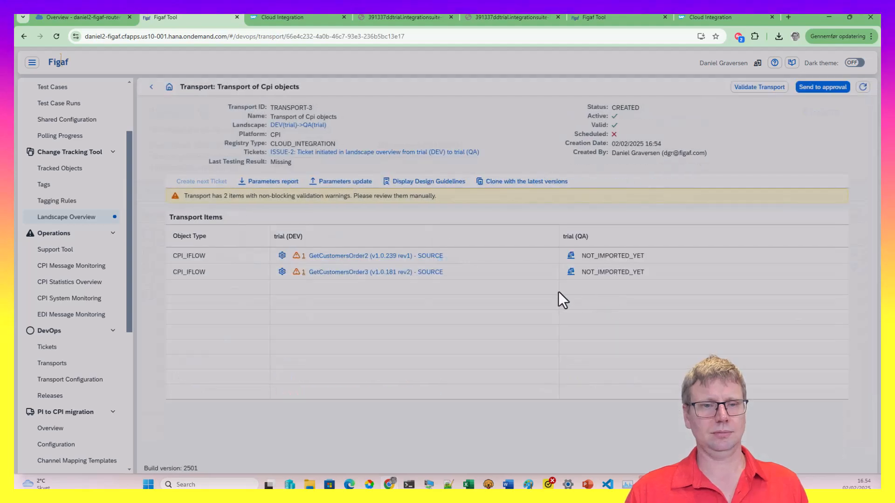
click(295, 256)
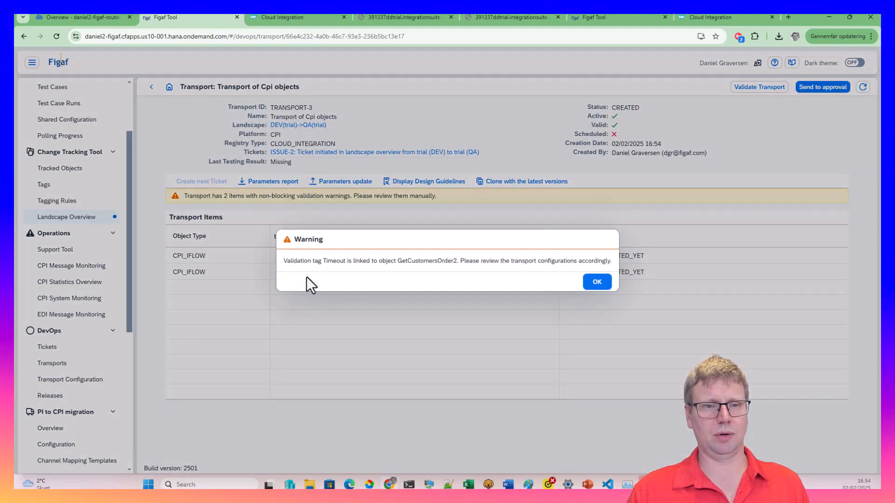
click(596, 282)
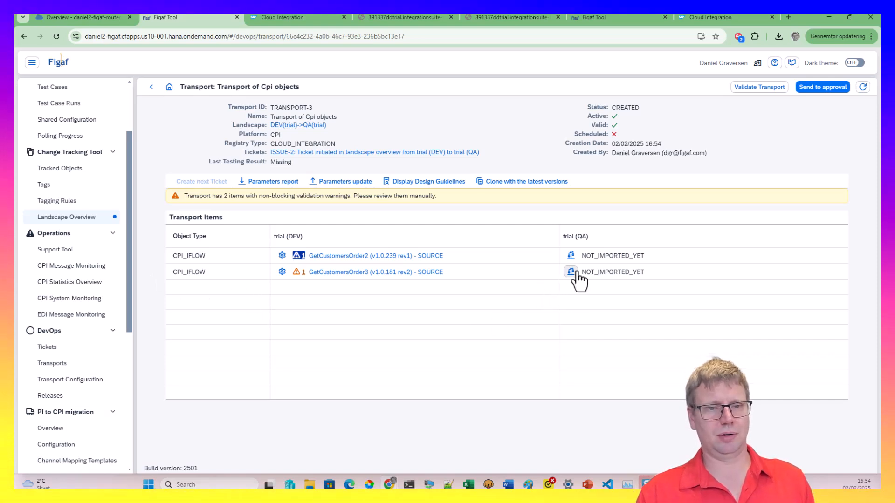
click(571, 275)
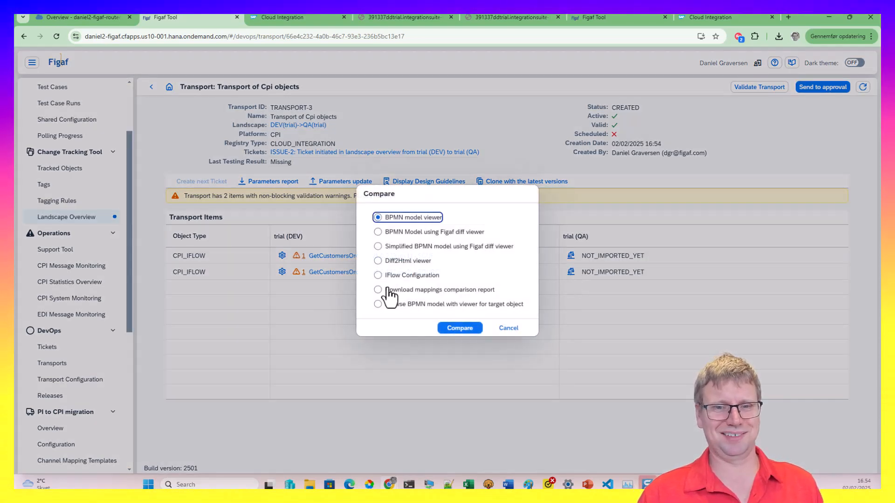
click(461, 328)
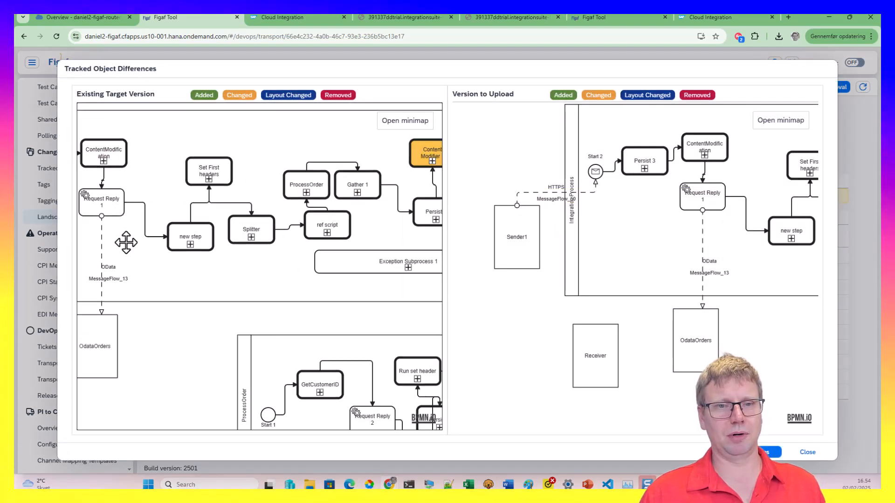
drag(126, 243, 69, 243)
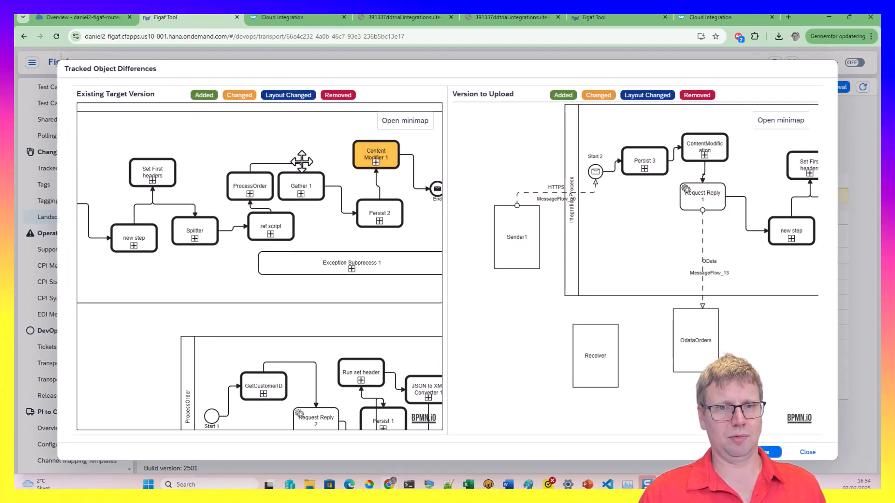
click(377, 164)
scroll(574, 450, down, 6)
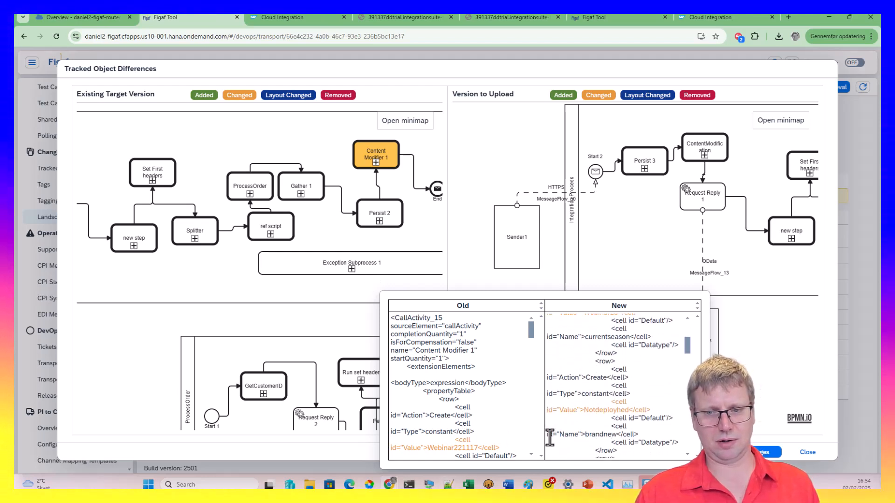
scroll(418, 425, down, 5)
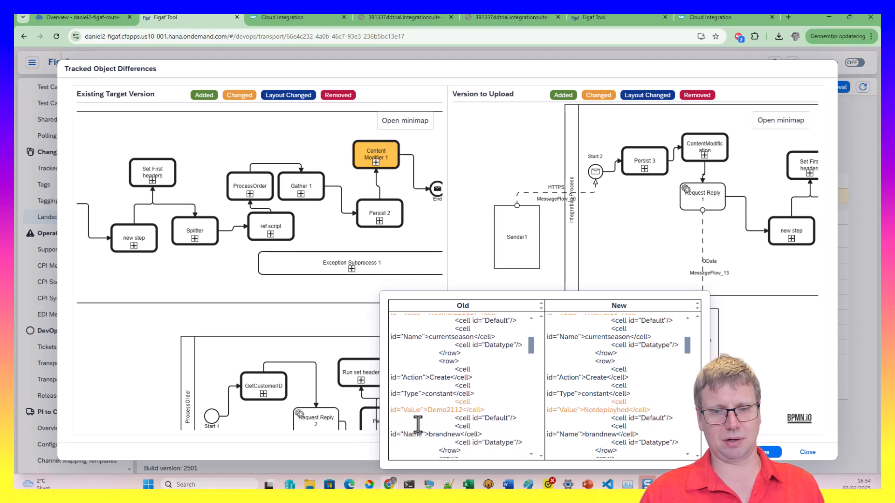
click(797, 410)
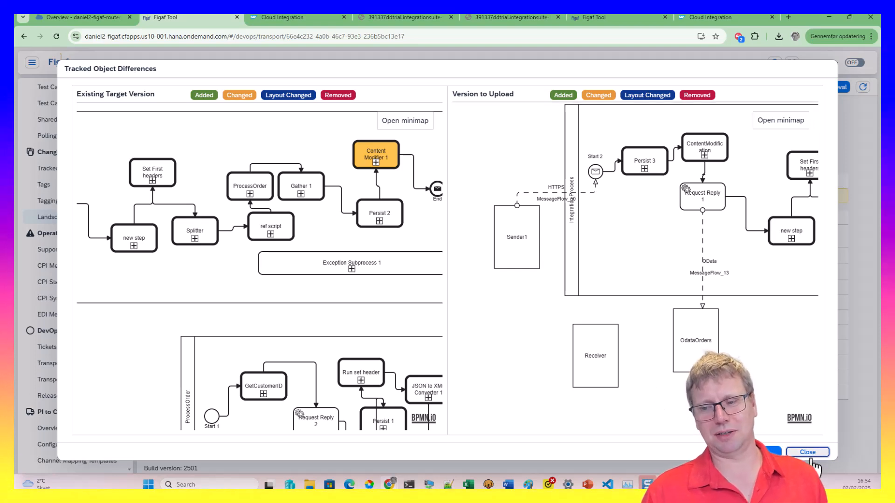
click(808, 452)
click(570, 271)
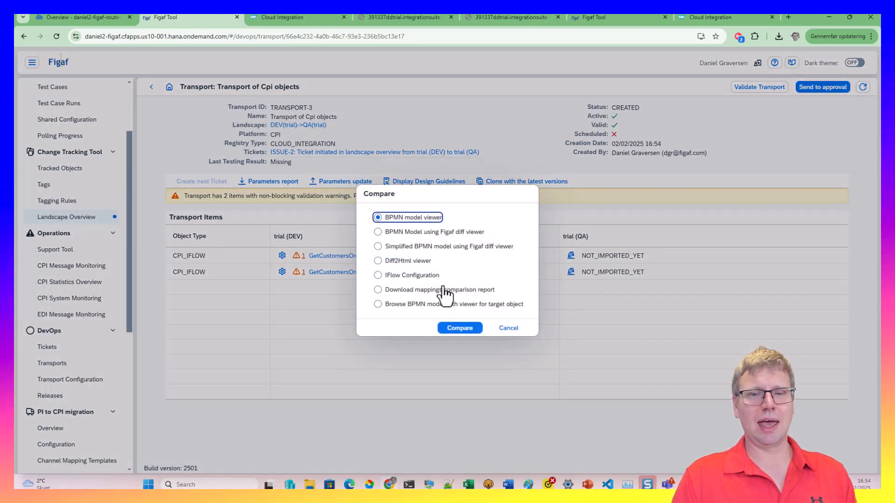
click(379, 261)
click(458, 328)
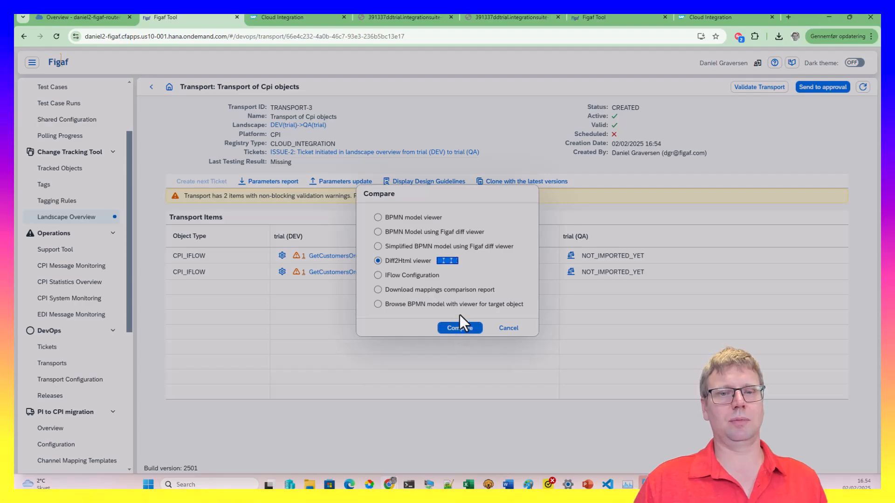
scroll(508, 381, down, 5)
scroll(521, 354, down, 8)
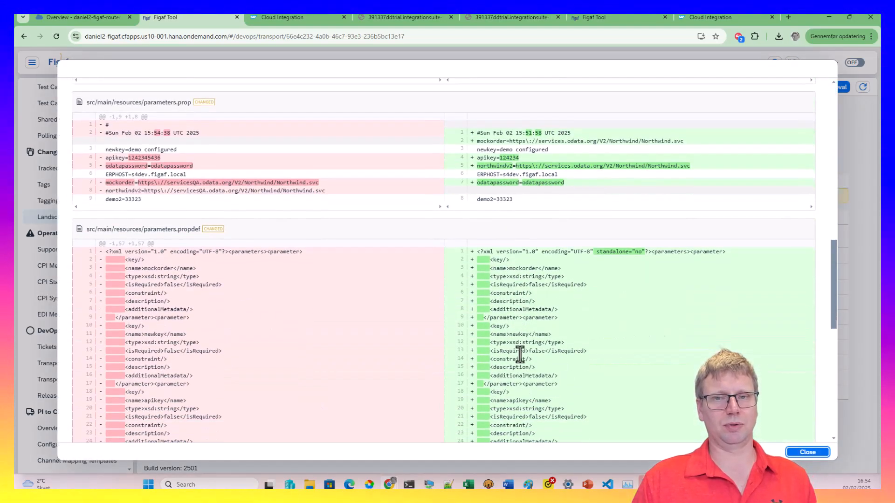
scroll(520, 354, up, 2)
scroll(520, 354, up, 5)
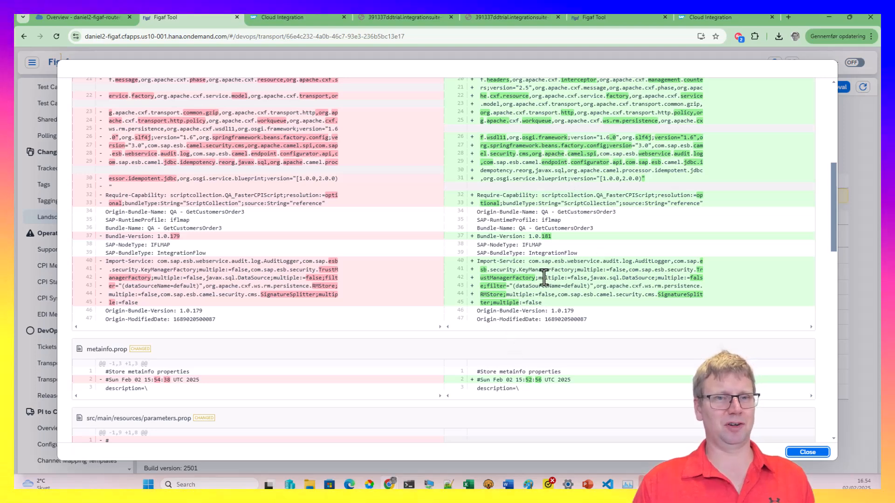
click(808, 452)
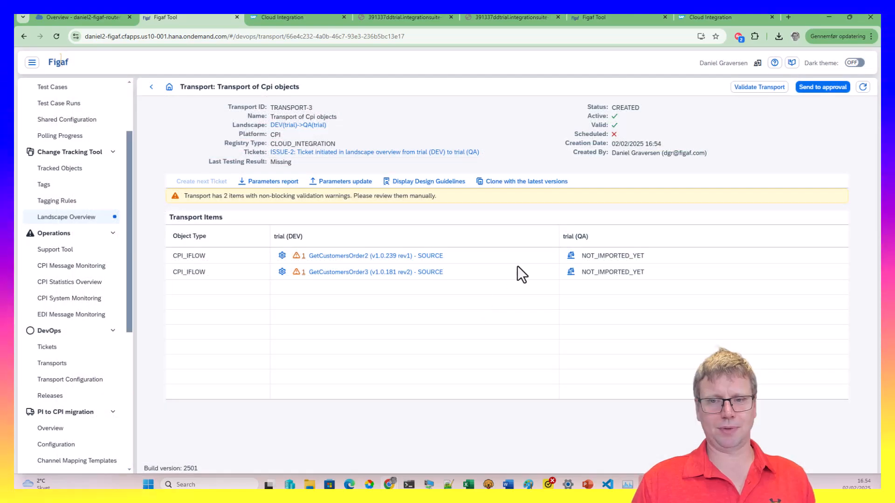
Send TRANSPORT-3 for approval and approve it, confirming each dialog
click(821, 88)
click(497, 282)
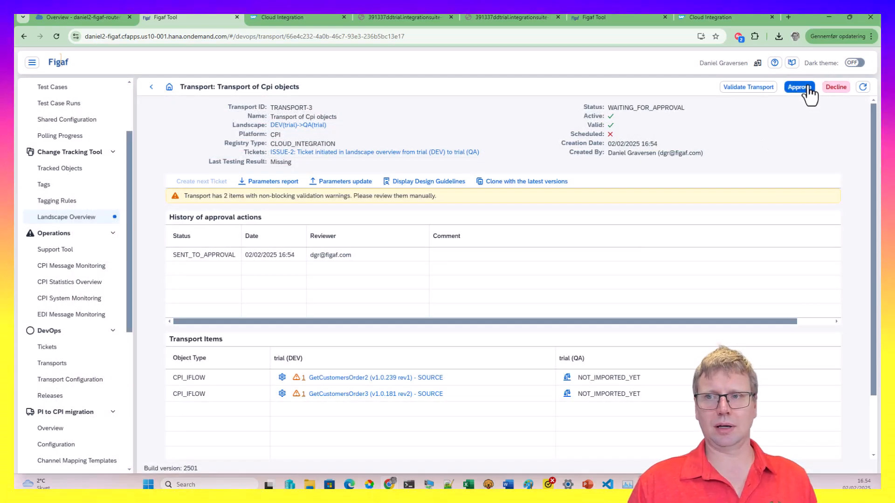
click(800, 87)
click(527, 306)
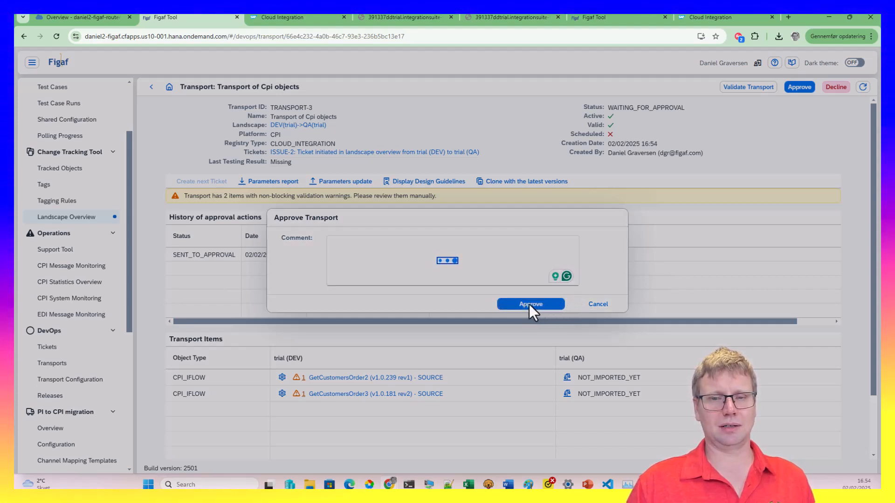
click(498, 282)
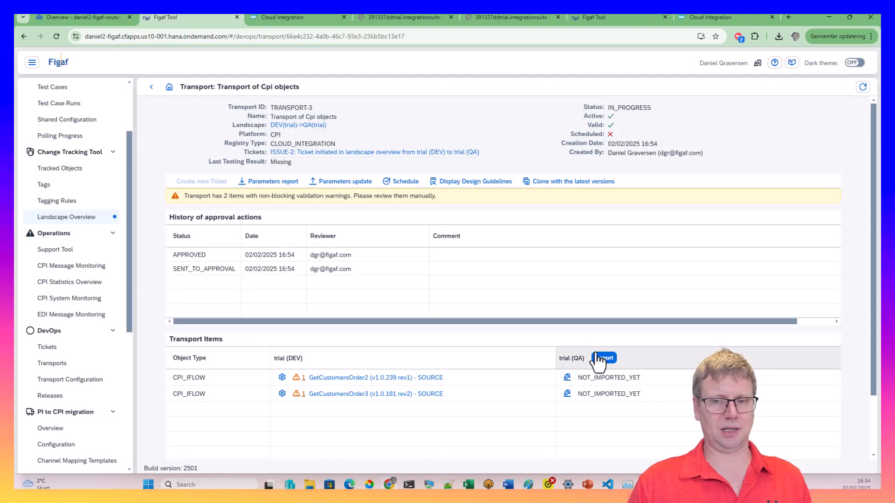
Import TRANSPORT-3 into QA, refreshing until TRANSPORT_PROCESS_COMPLETED, then inspect GetCustomersOrder2's warning
click(603, 358)
click(613, 388)
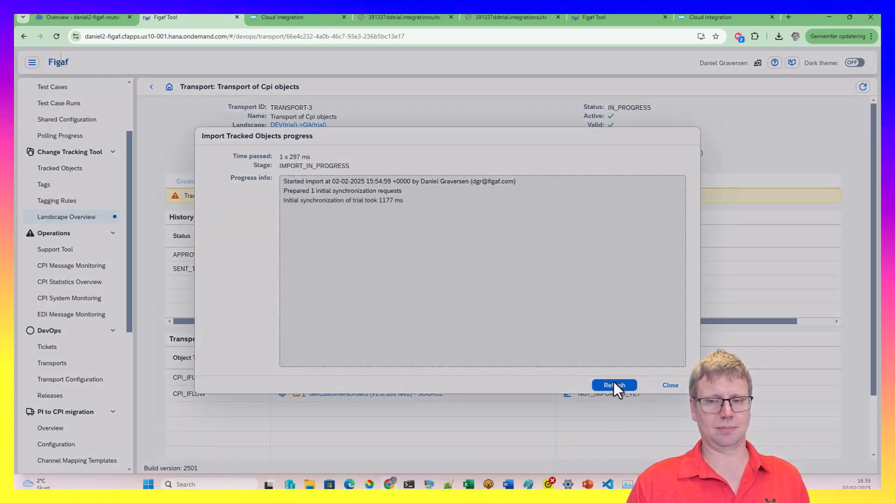
click(604, 388)
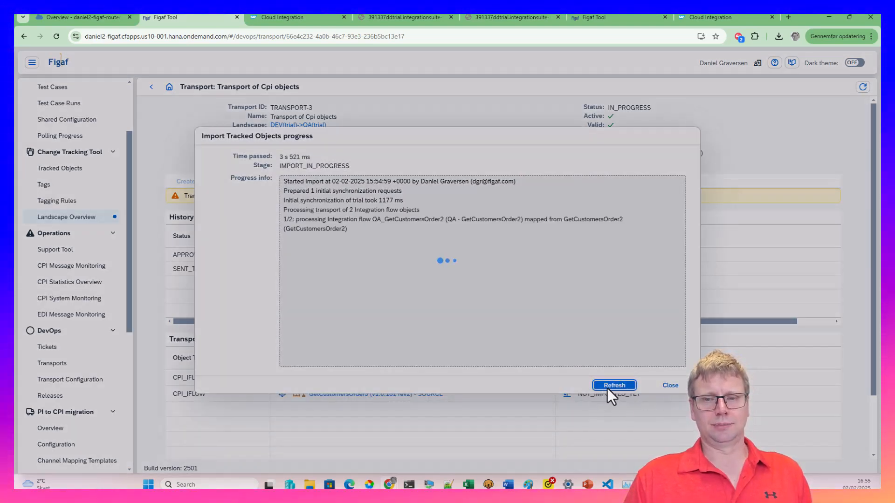
click(633, 389)
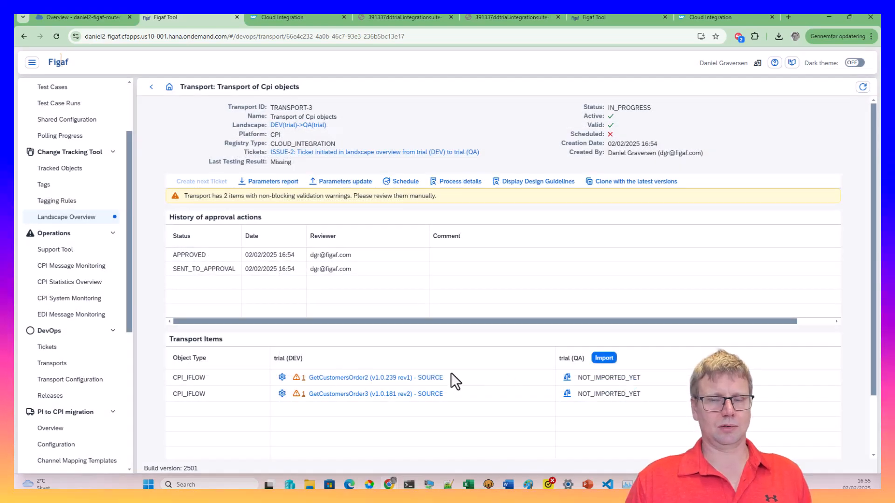
click(443, 183)
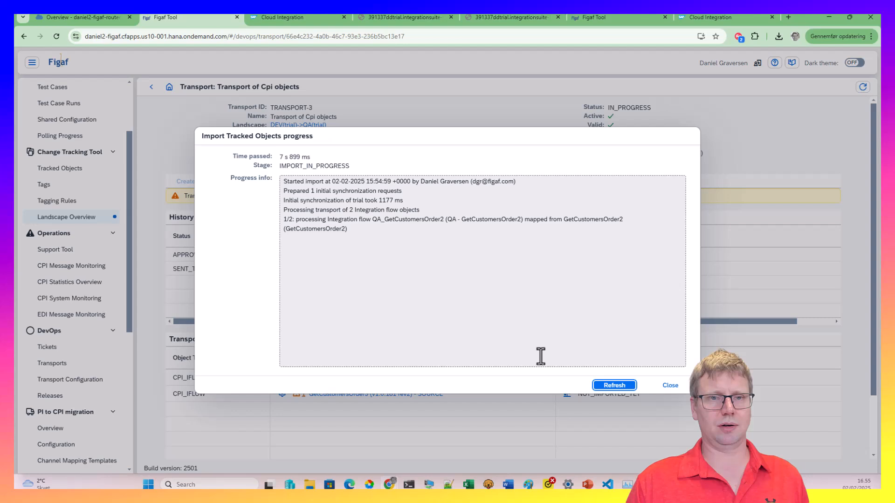
click(604, 387)
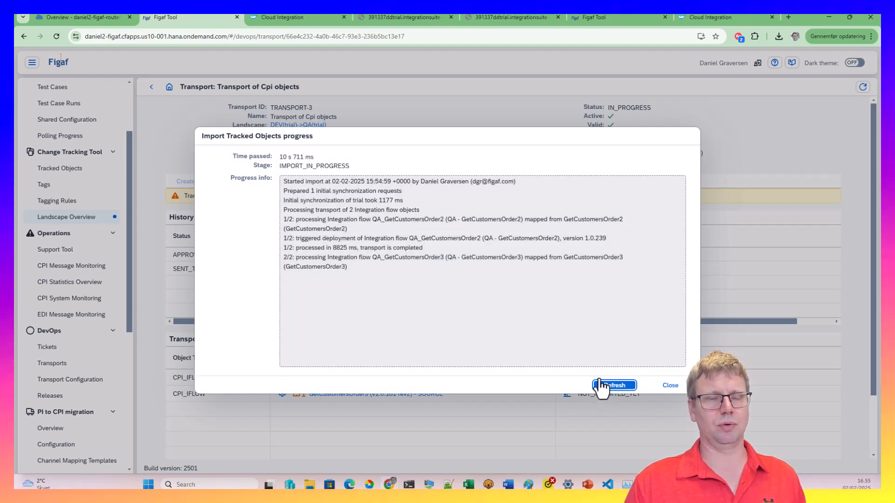
click(611, 385)
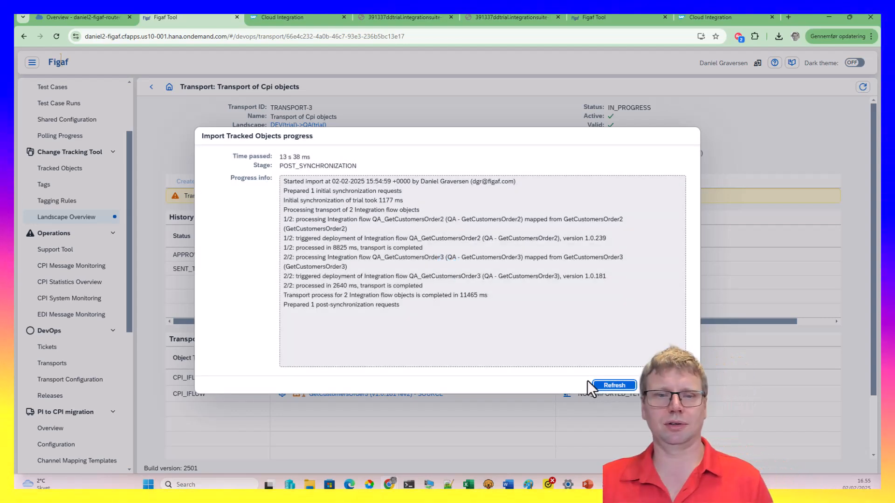
click(623, 386)
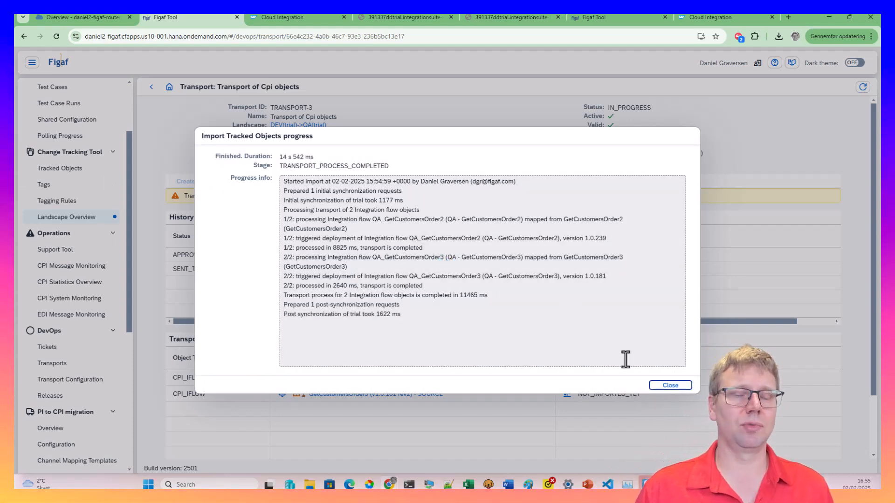
click(672, 386)
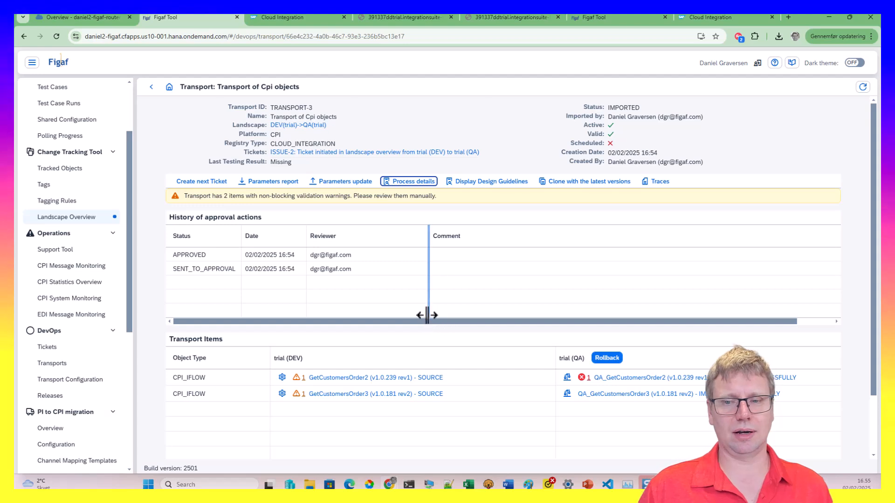
click(572, 377)
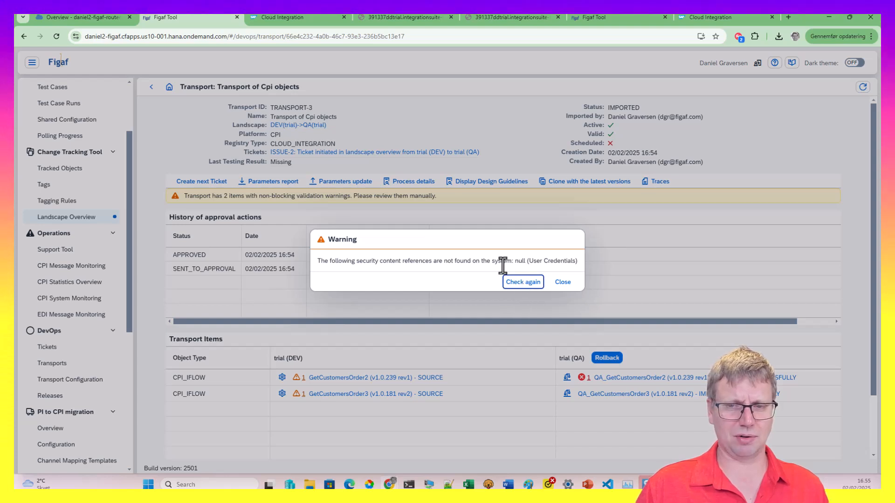
Dismiss the User Credentials warning, download the import traces text file, and return to Landscape Overview
click(561, 282)
click(662, 181)
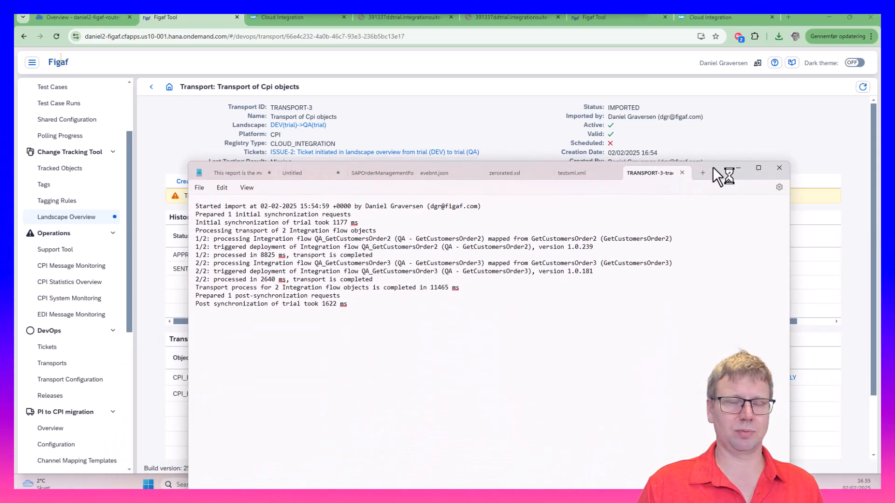
drag(712, 167, 880, 489)
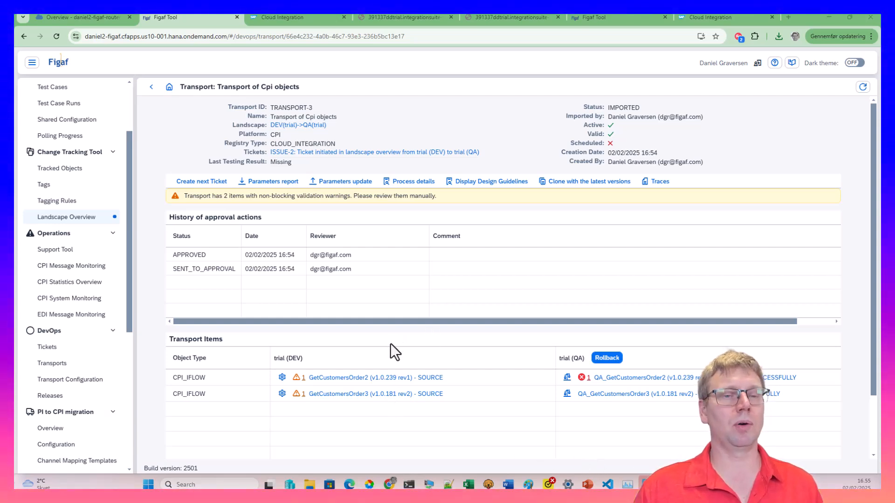
click(28, 218)
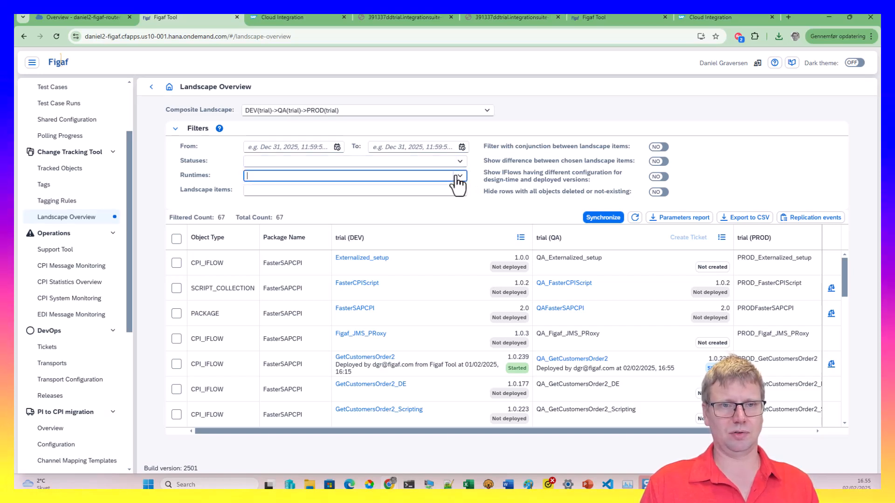
Filter to trial (QA) with Hide rows, select all objects, and save a new PROD ticket
click(255, 219)
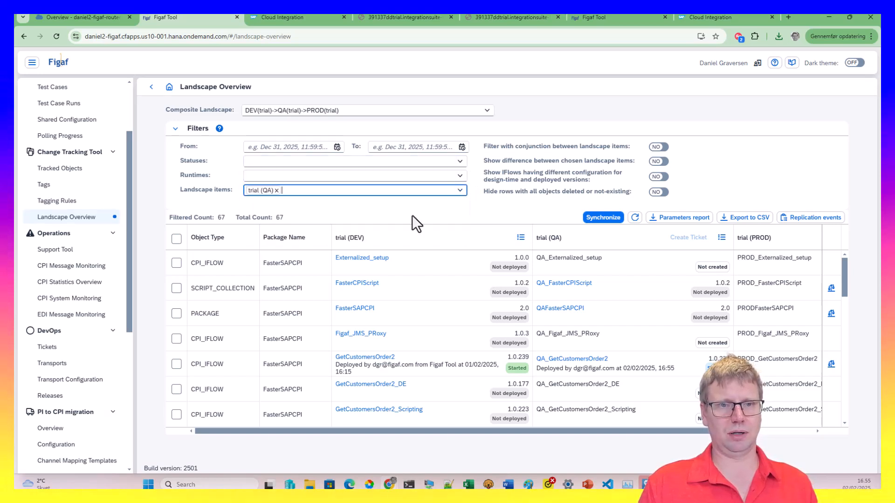
click(665, 193)
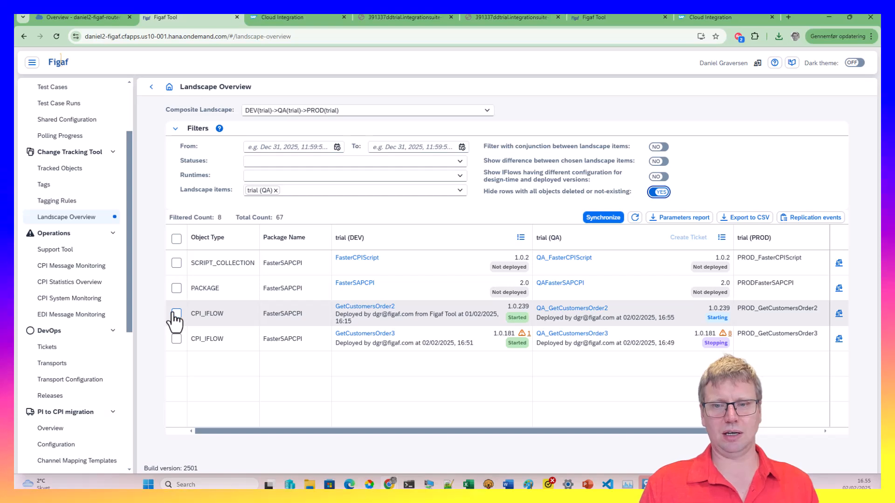
click(176, 239)
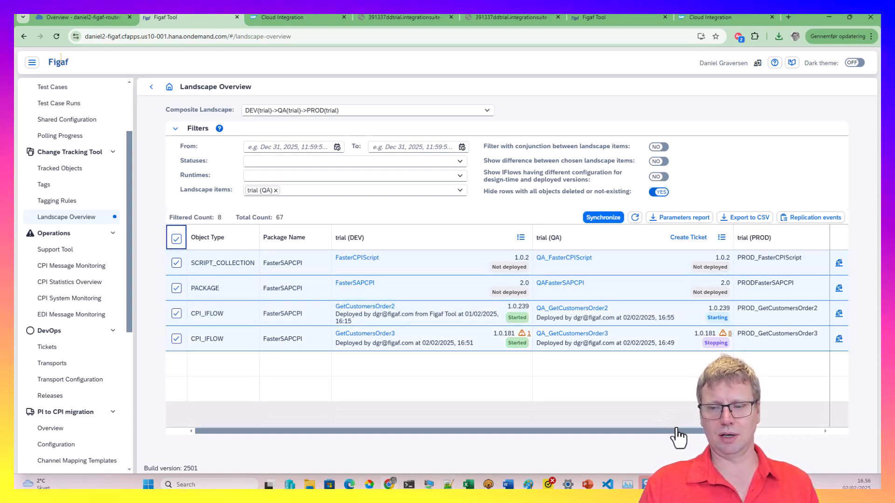
drag(699, 432, 784, 421)
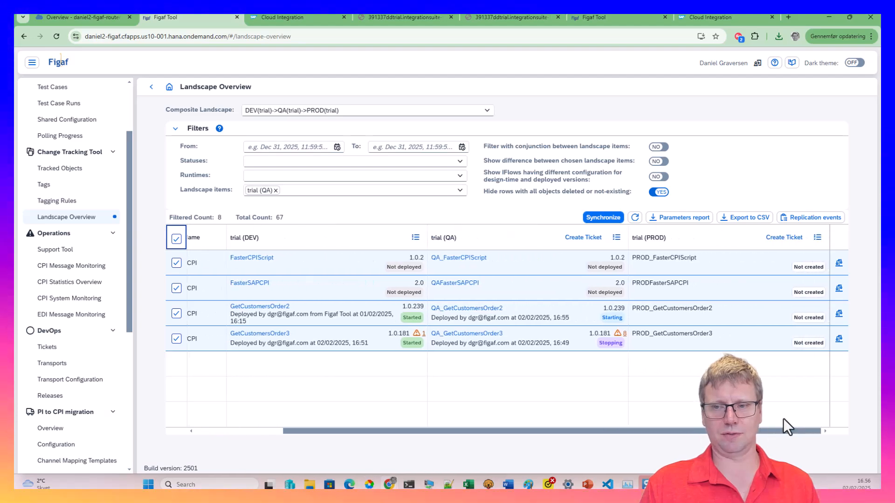
click(785, 239)
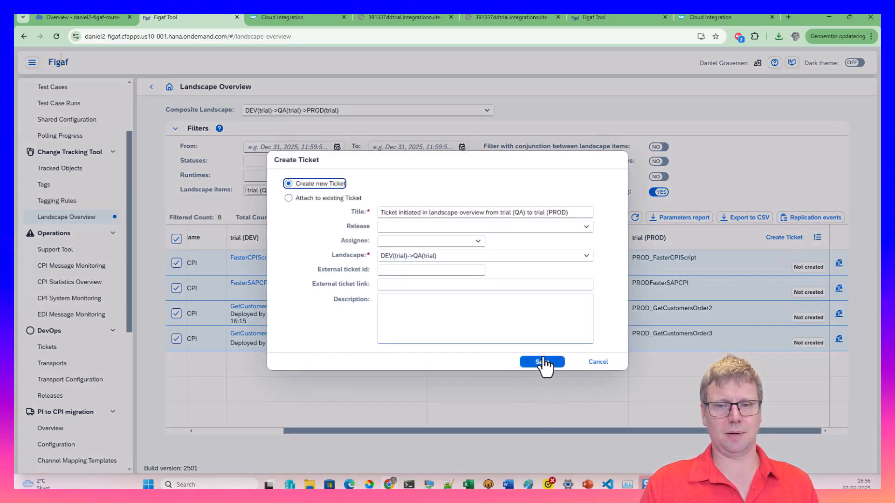
click(543, 362)
click(506, 286)
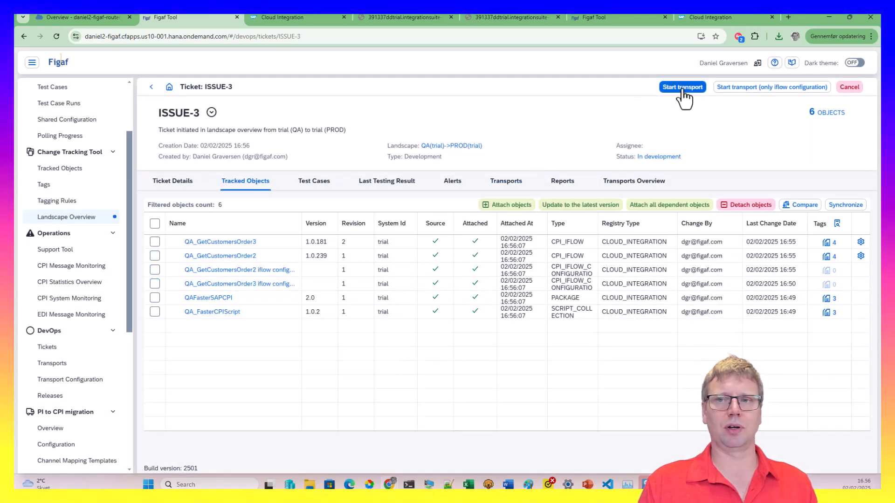
Start TRANSPORT-4 for ISSUE-3 and begin importing it into trial (PROD)
click(682, 91)
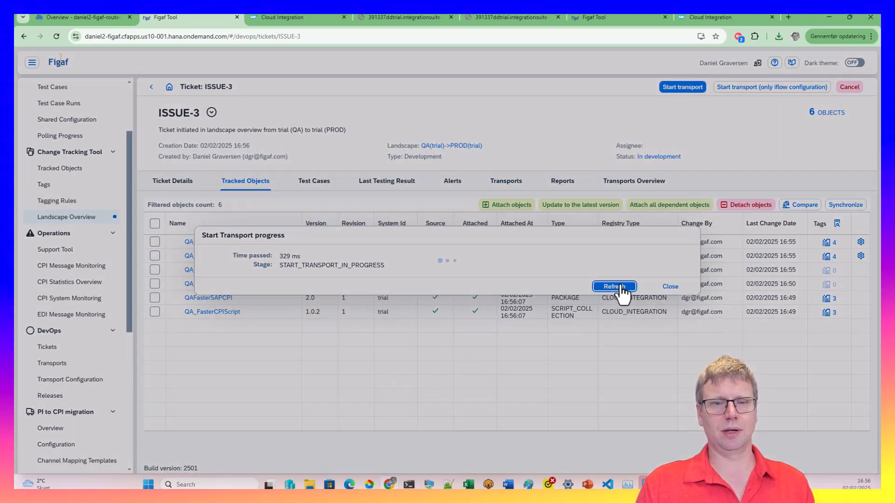
click(618, 286)
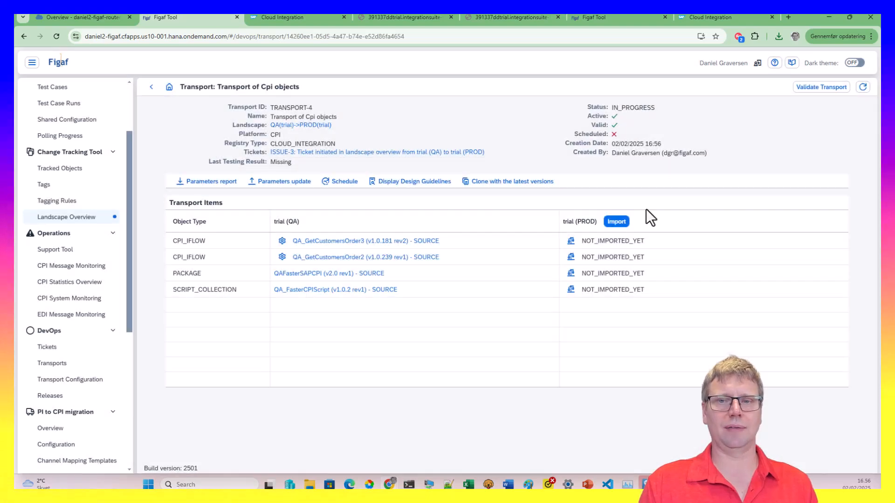
click(616, 224)
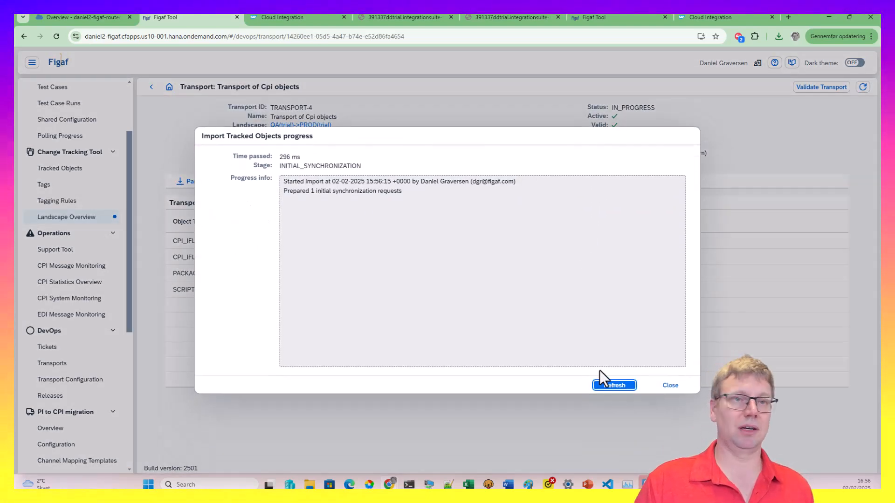
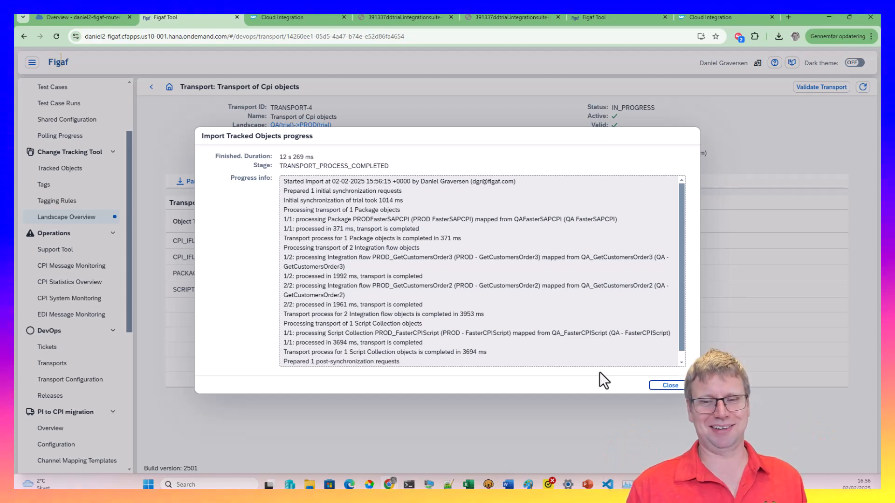
Close the finished import progress report to view TRANSPORT-4's IMPORTED status
click(673, 386)
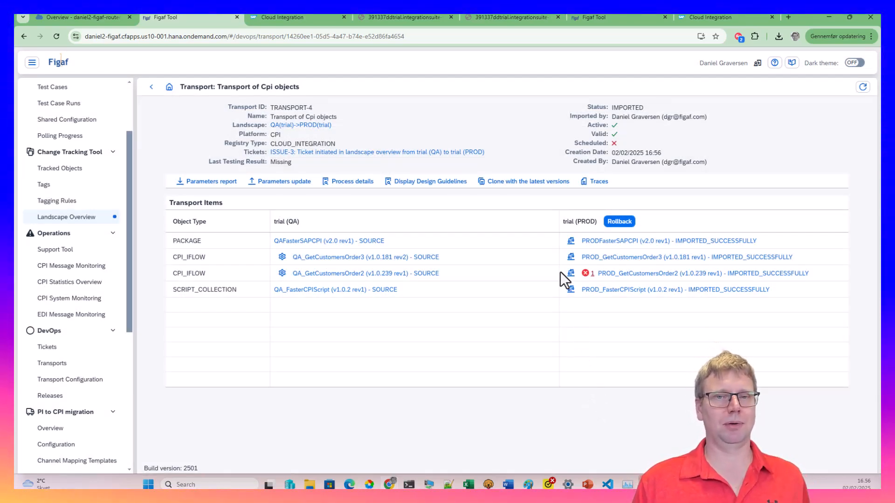
In SAP Integration Suite, view the artifacts of the PROD FasterSAPCPI package
click(282, 17)
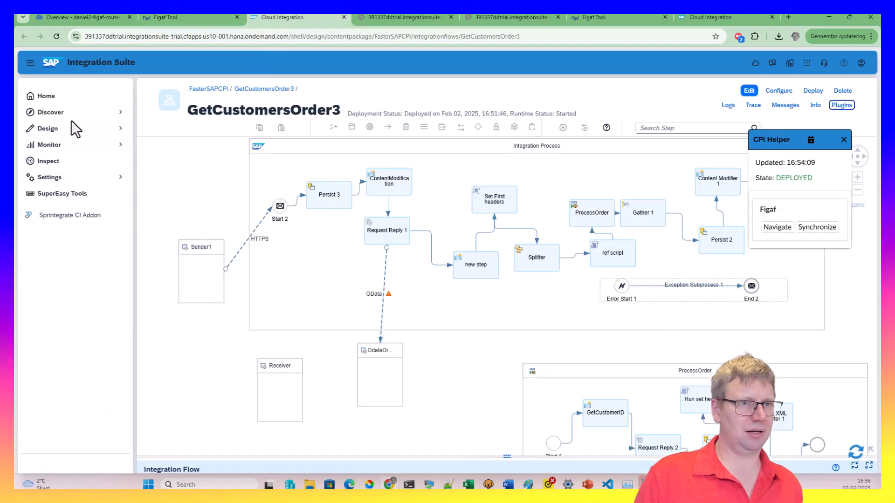
click(59, 166)
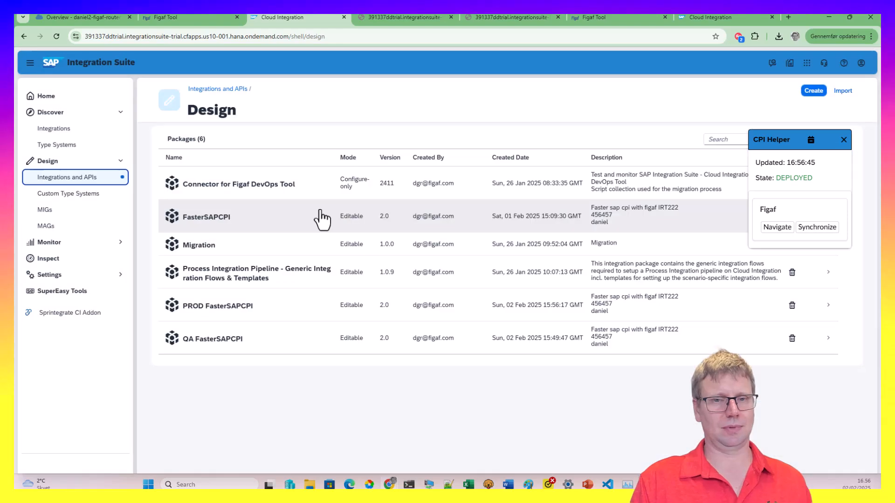
click(220, 308)
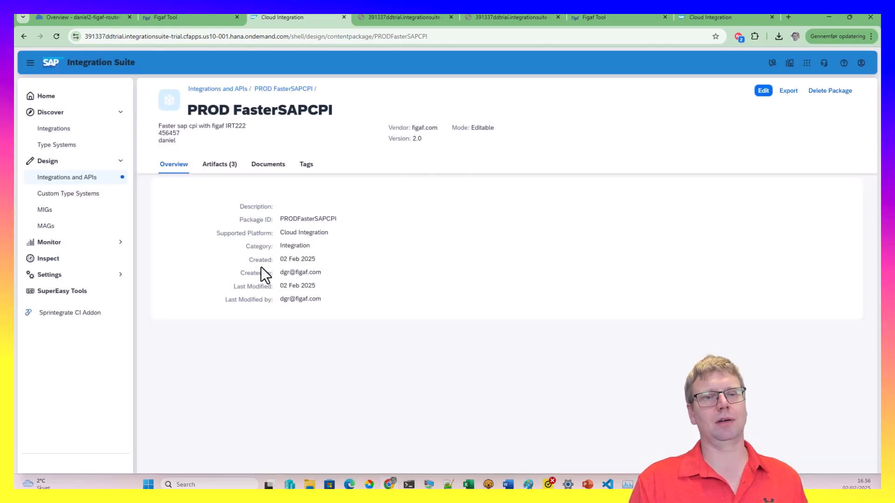
click(236, 175)
click(235, 171)
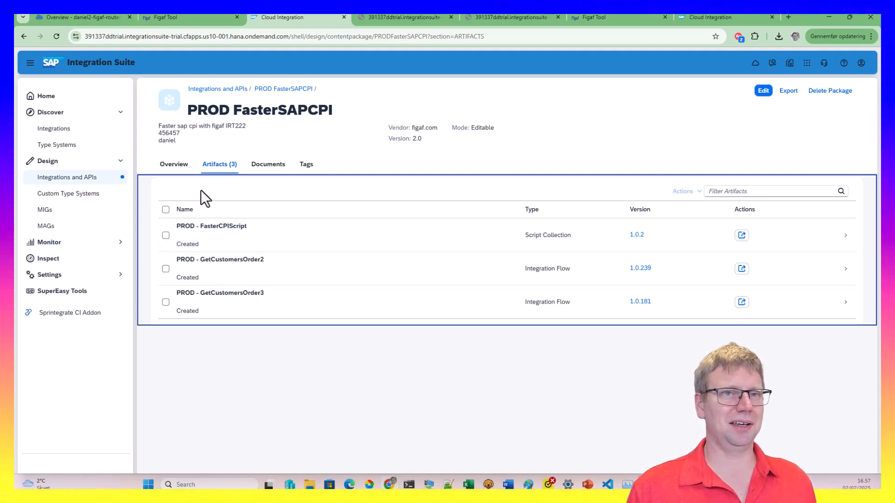
Compare the PROD artifacts against the TRANSPORT-4 details in Figaf, ending on Figaf
click(208, 18)
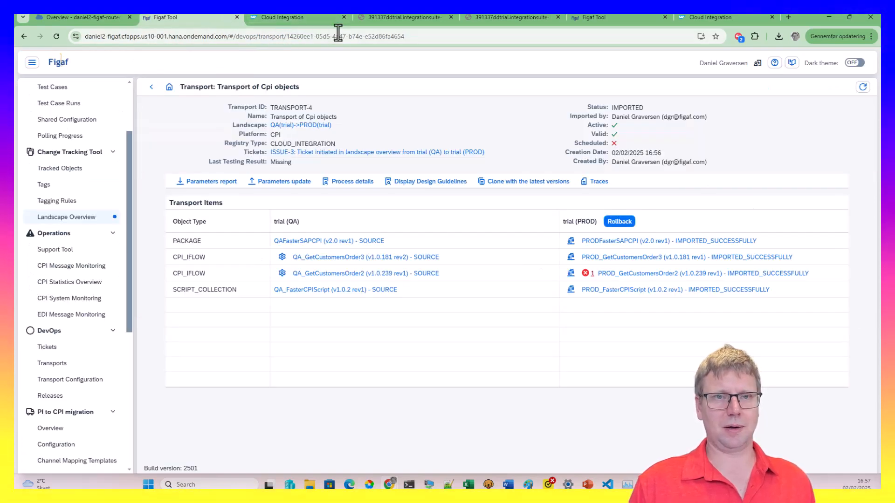
click(289, 17)
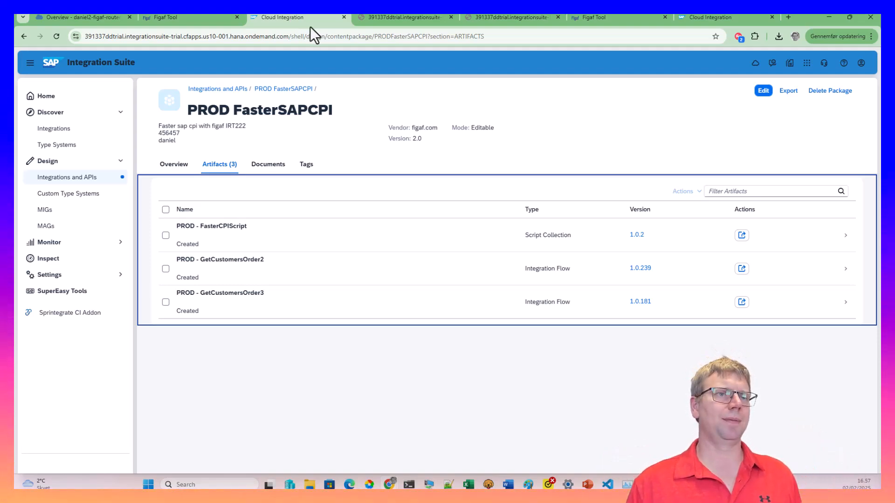
click(185, 18)
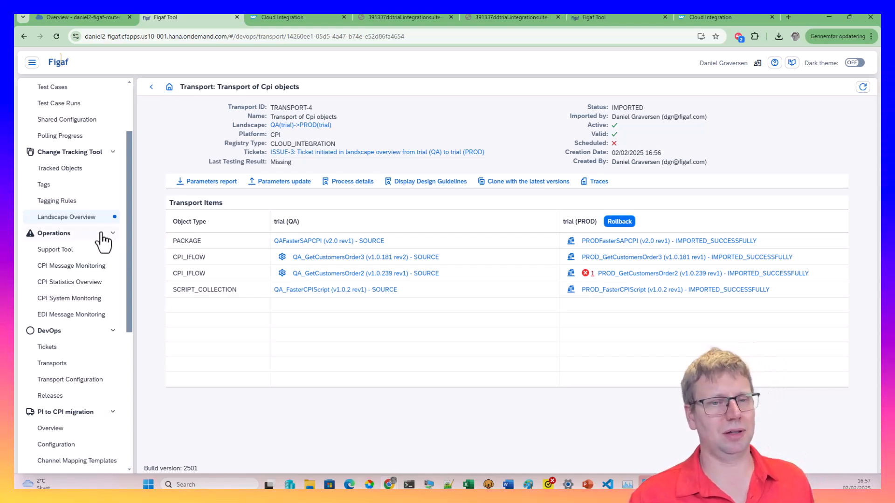
Go to the Migration to IS Overview page and list the available migration landscapes
scroll(104, 240, down, 3)
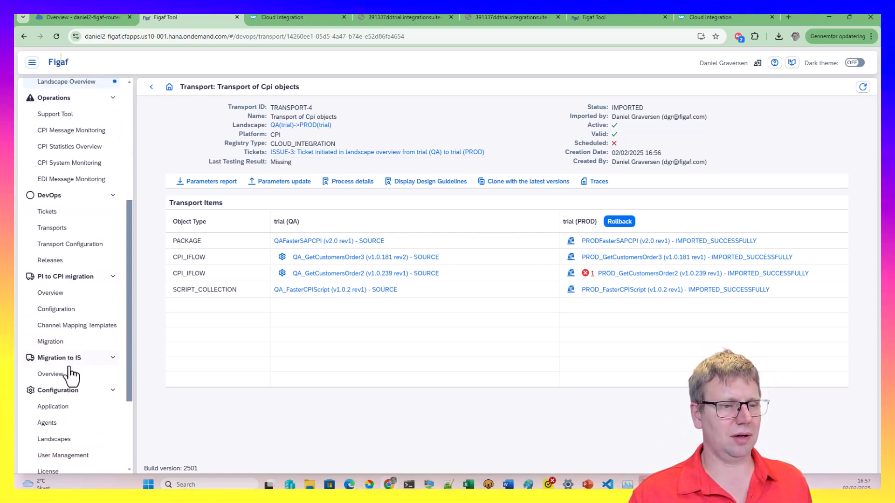
click(68, 374)
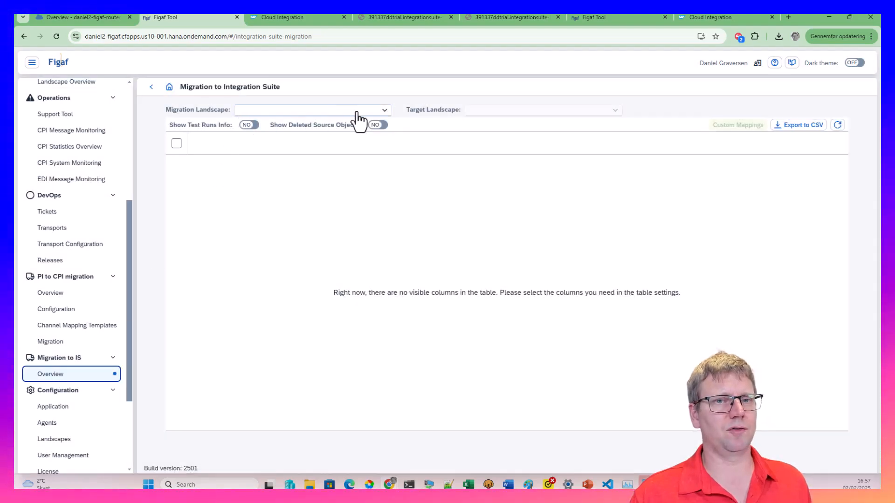
click(381, 112)
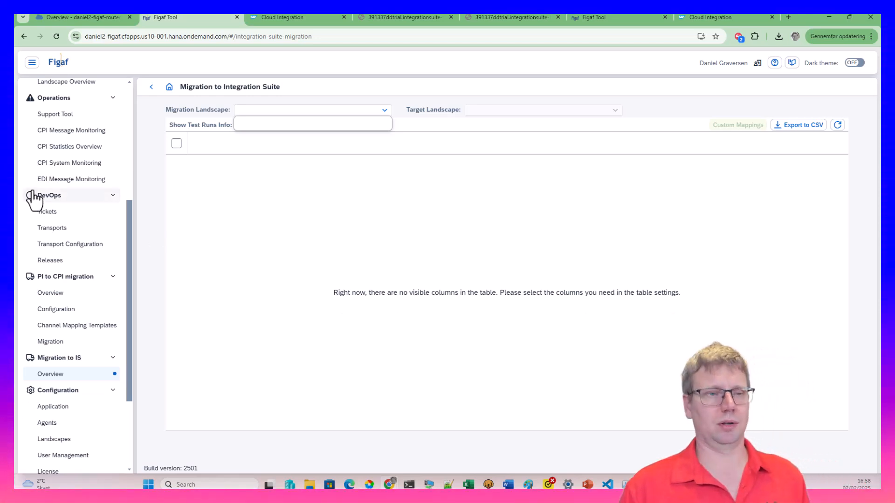
scroll(91, 265, up, 5)
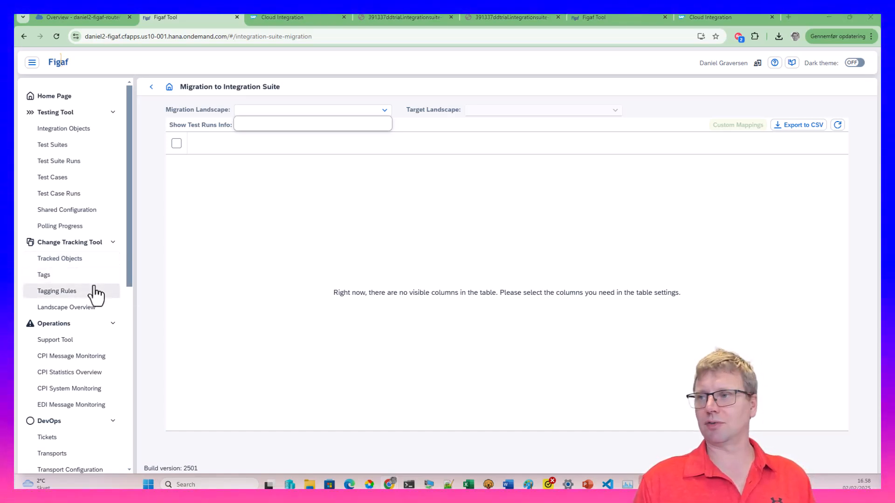
Present PowerPoint slide 117 'Blogs Multi stage' full-screen instead of presenter view
key(alt+Tab)
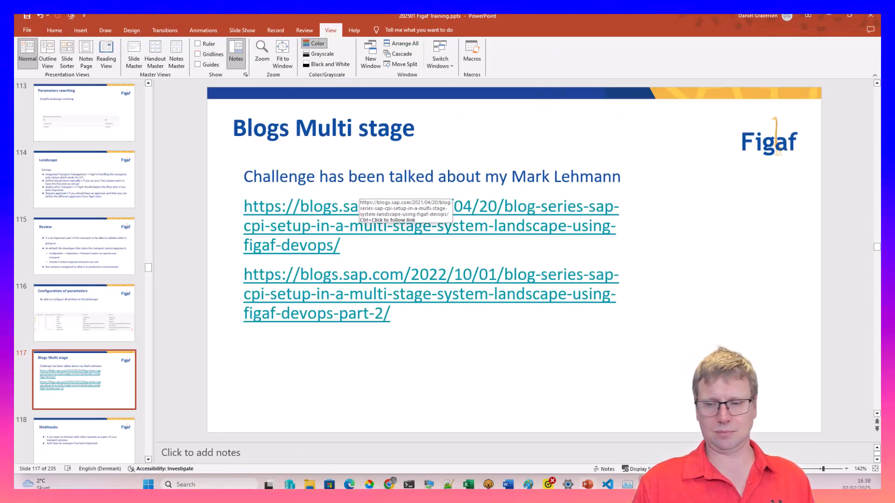
key(shift+F5)
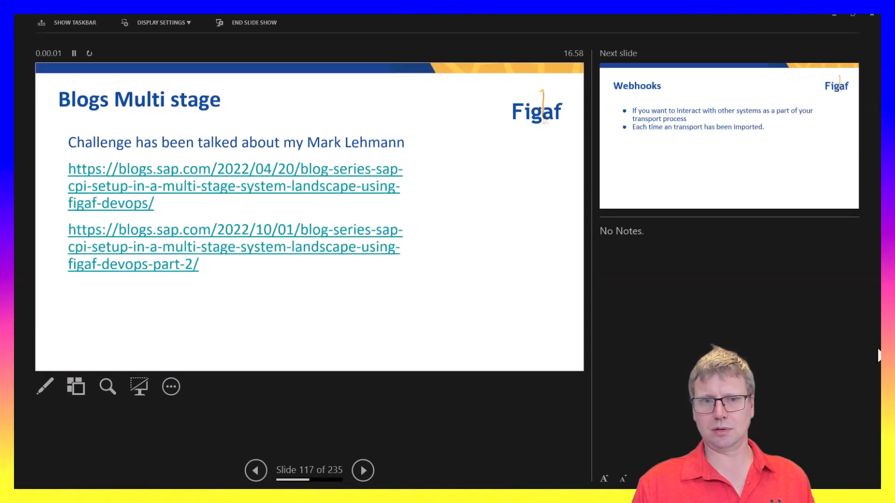
click(183, 22)
click(171, 54)
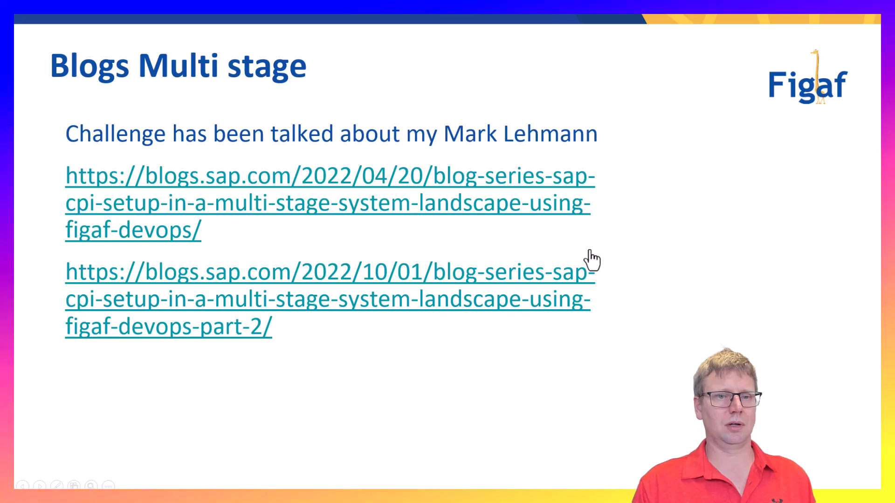
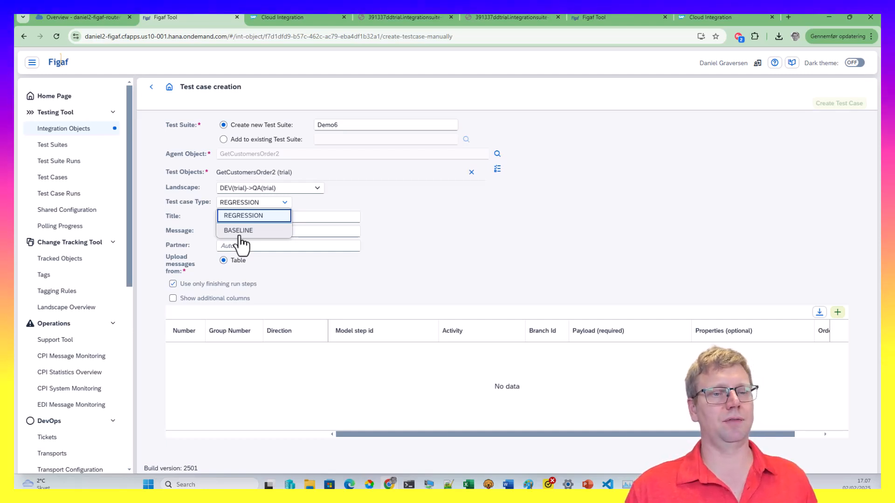
Keep the REGRESSION type and add two message rows, making the second Outbound group 1
click(377, 280)
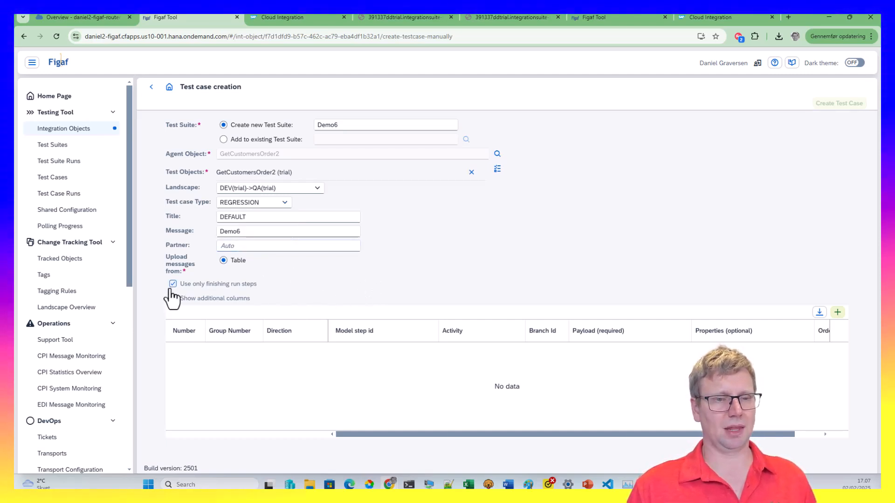
click(838, 312)
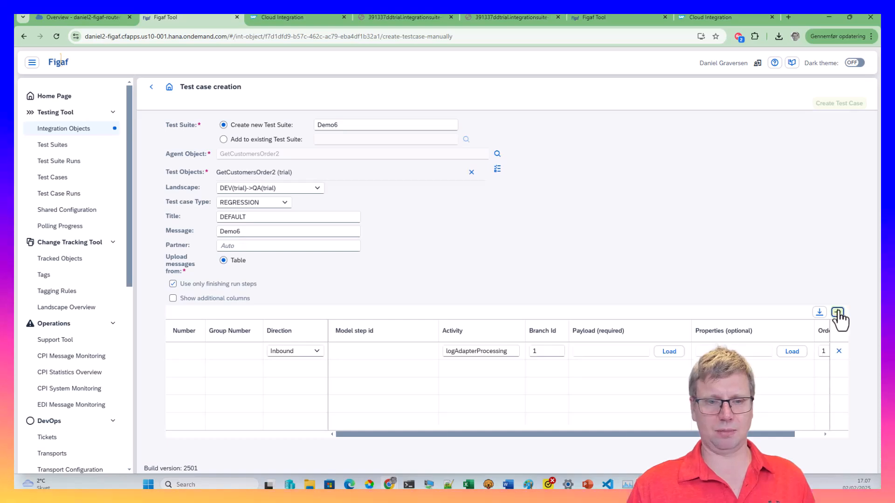
click(837, 313)
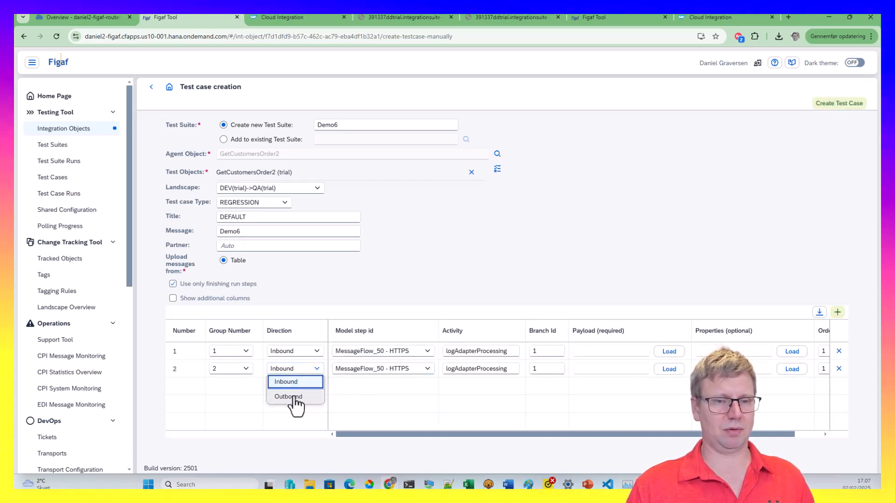
click(293, 397)
click(237, 369)
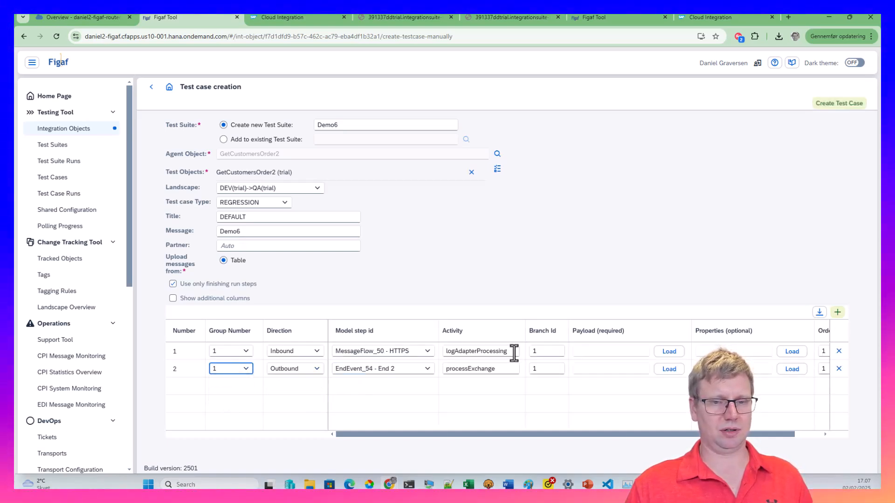
Load testxml.xml as the payload of both rows and create the test case
click(654, 352)
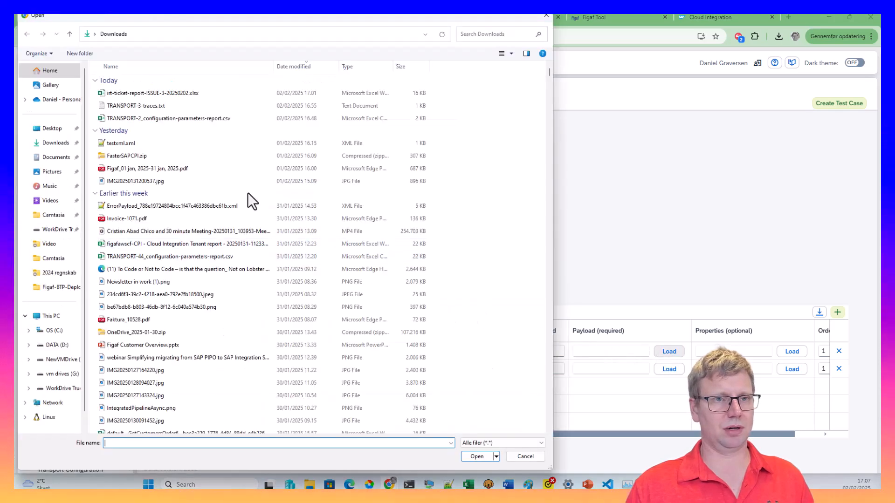
double_click(127, 144)
click(669, 369)
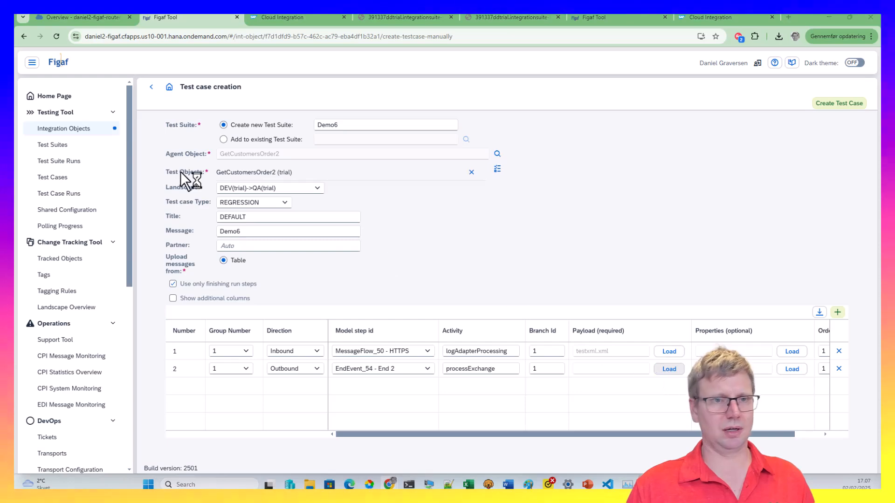
double_click(149, 150)
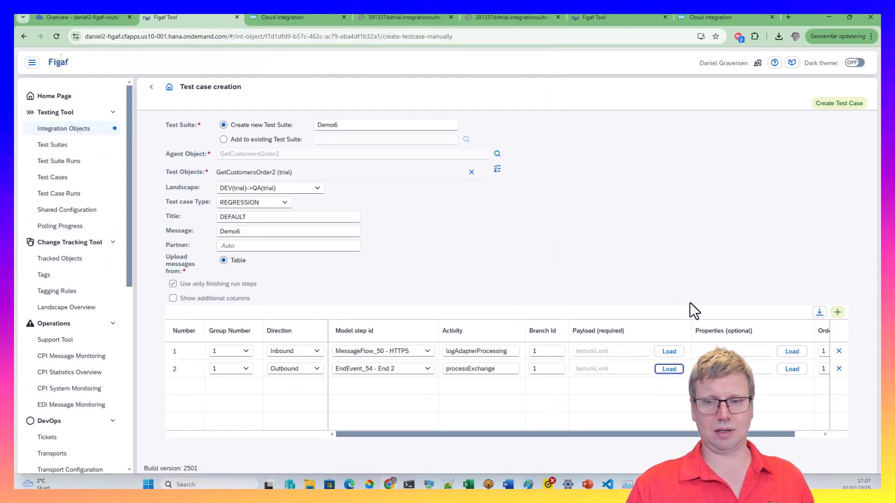
click(834, 106)
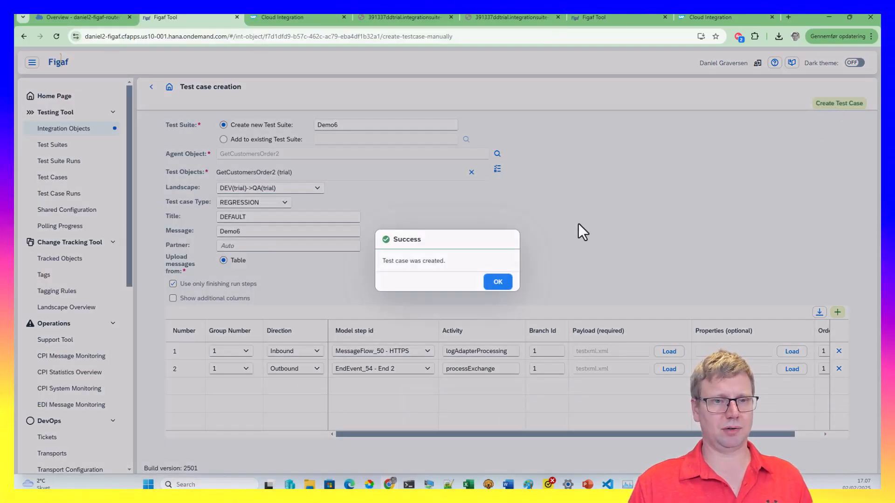
Run the Demo6 test case, open its results and expand the message group to see End 2 NOT_RECEIVED
click(501, 288)
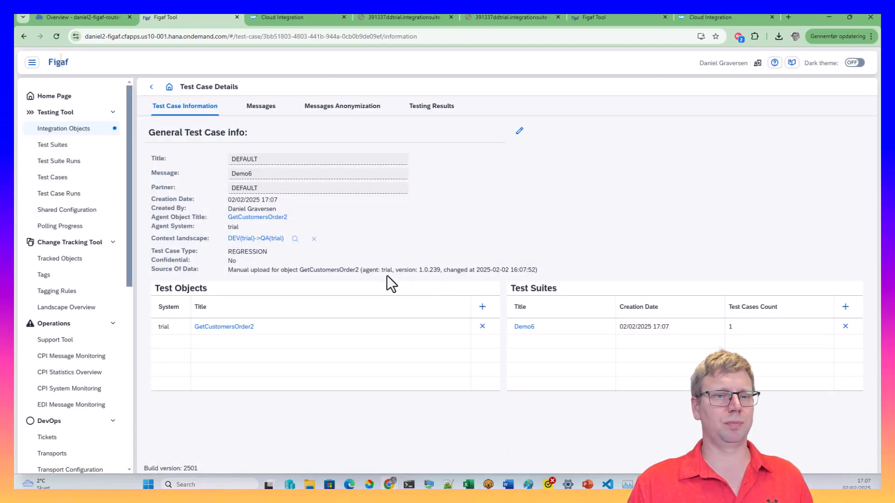
click(424, 106)
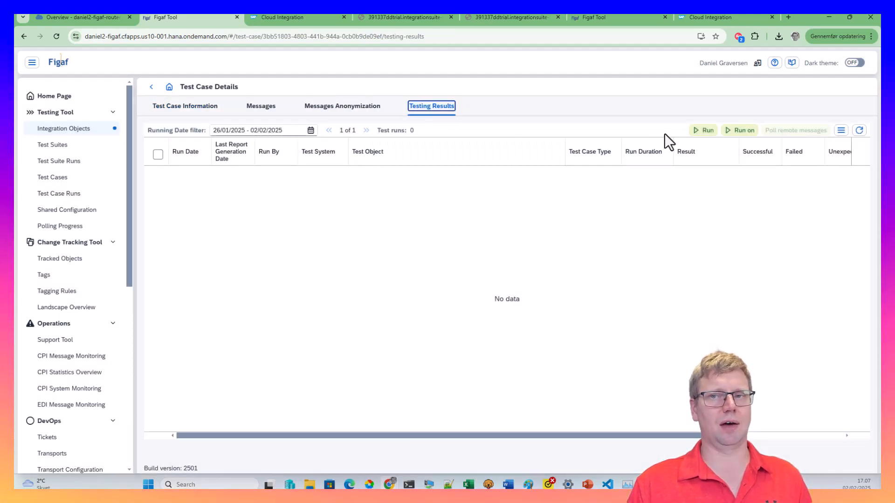
click(701, 131)
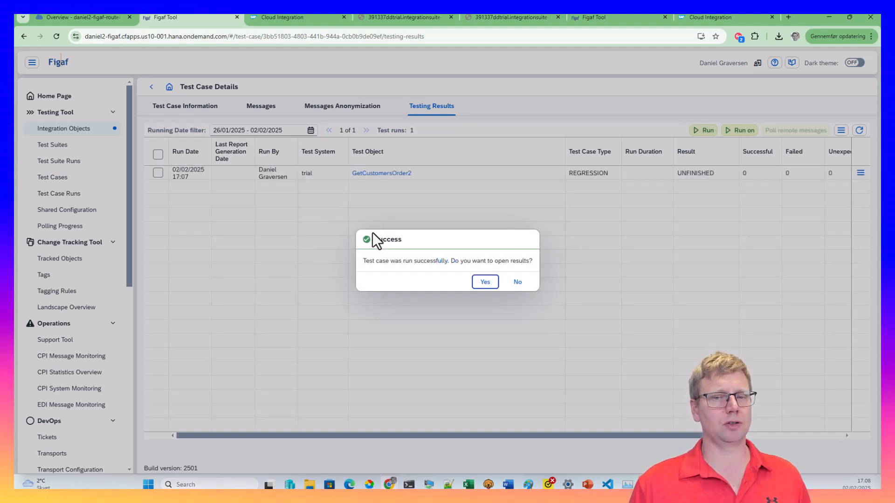
click(484, 282)
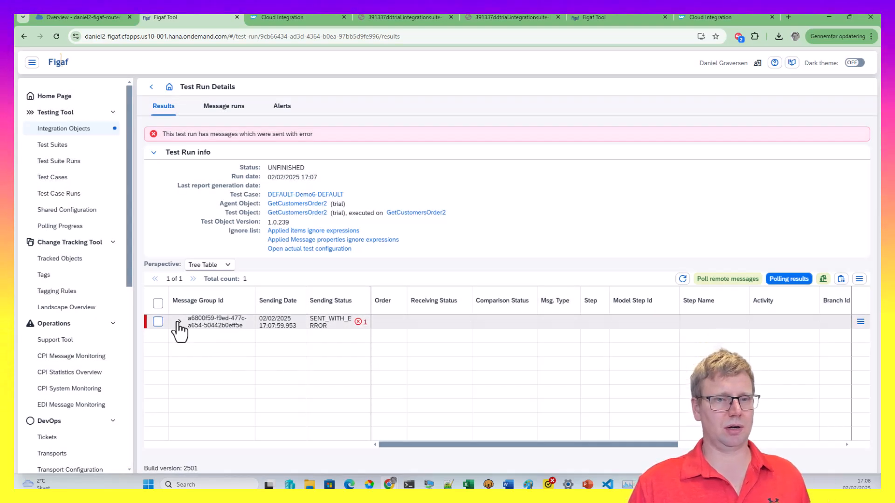
click(177, 323)
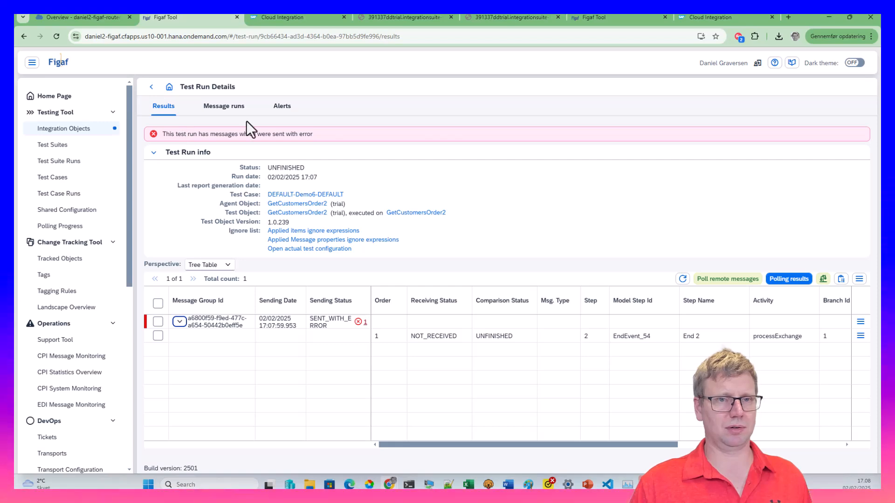
Read the failed message's error details showing the proxy's 405 Method Not Allowed response
click(239, 110)
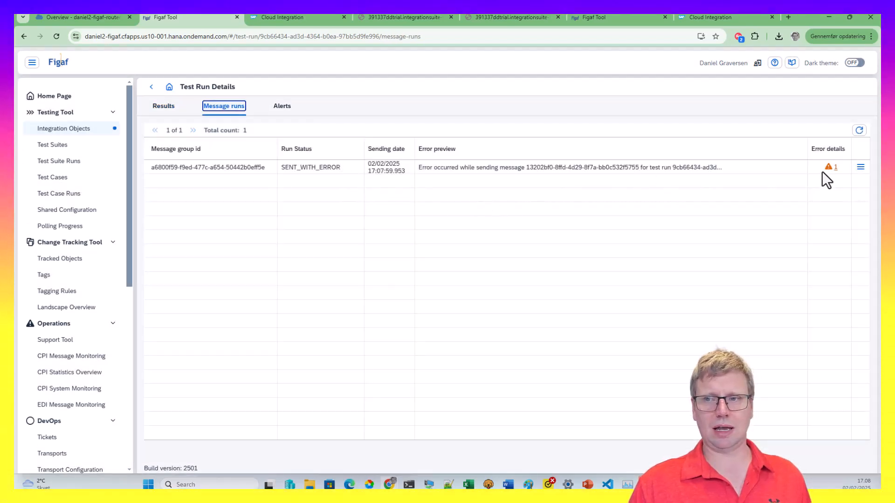
click(828, 168)
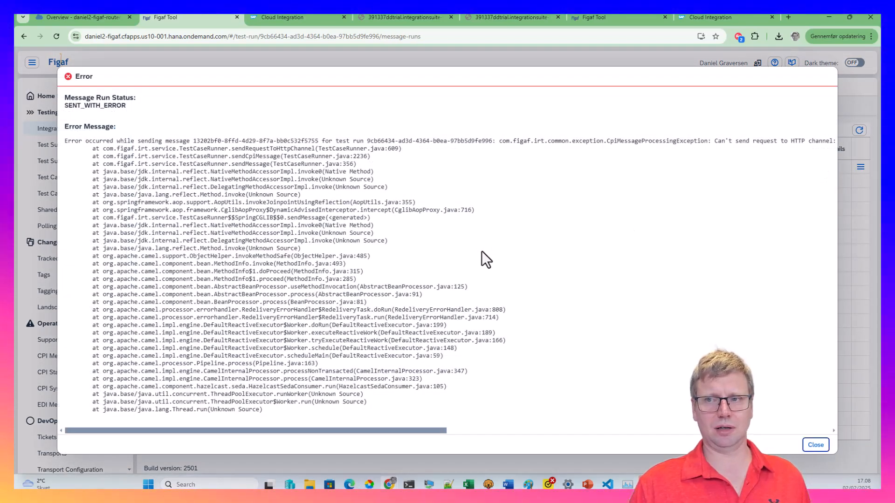
drag(356, 432, 775, 443)
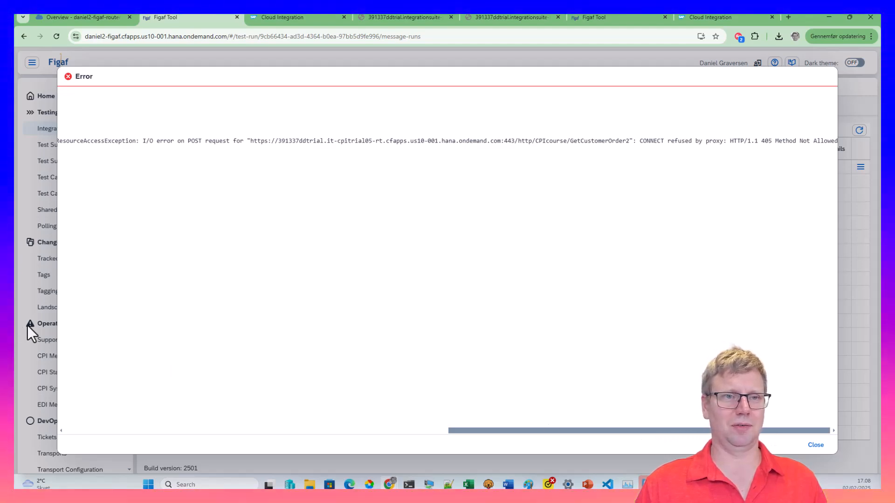
click(278, 430)
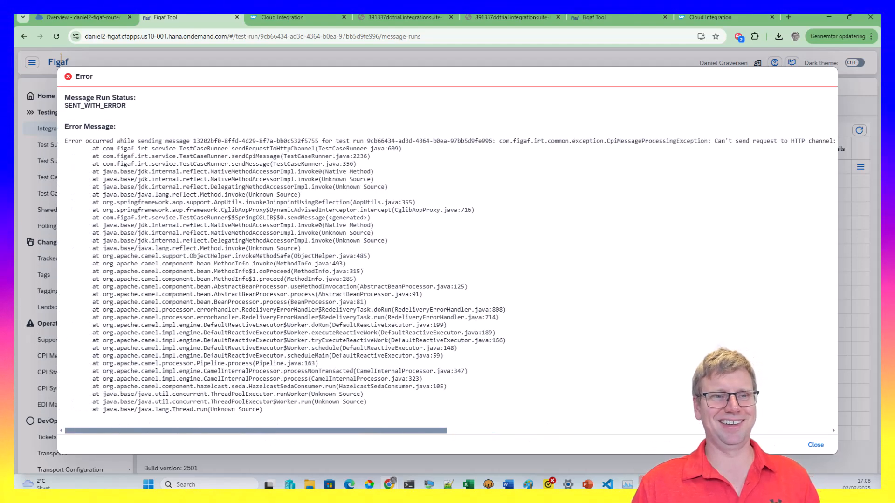
click(815, 445)
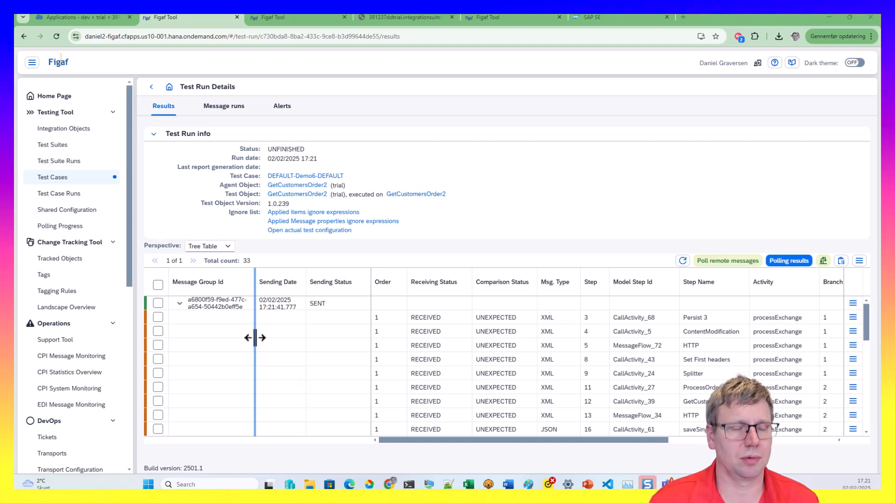
Reload the run results and select every row except the NOT_RECEIVED End 2 step
scroll(306, 379, down, 5)
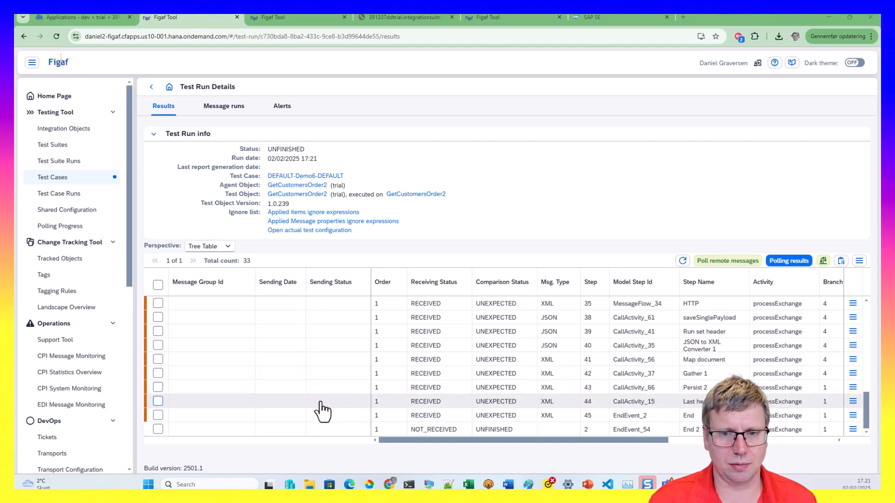
scroll(323, 412, down, 3)
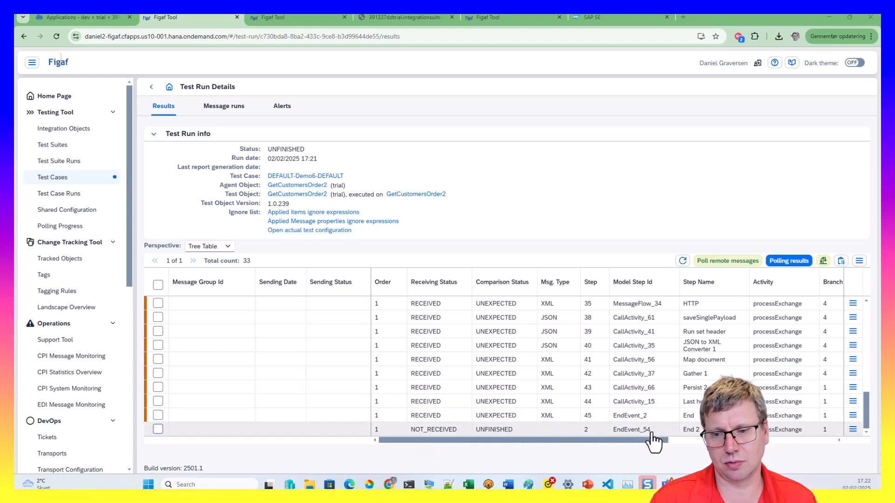
click(684, 260)
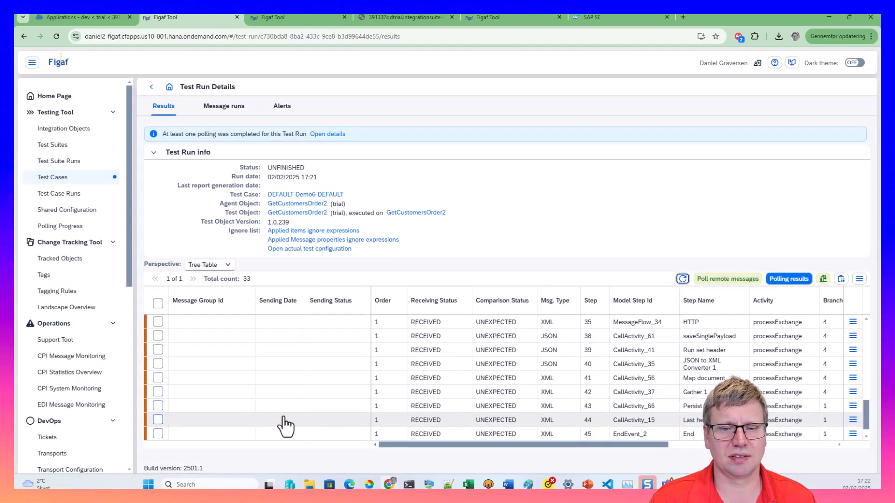
scroll(154, 420, up, 10)
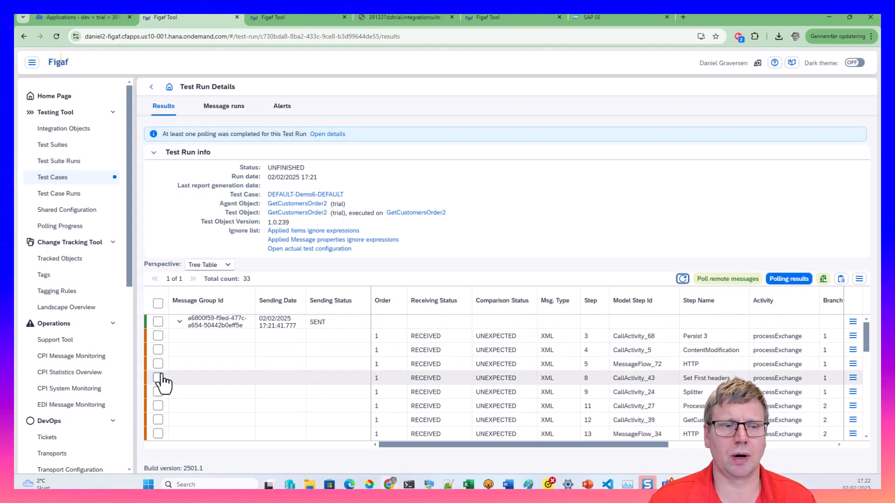
click(160, 306)
scroll(161, 373, down, 6)
scroll(161, 438, down, 2)
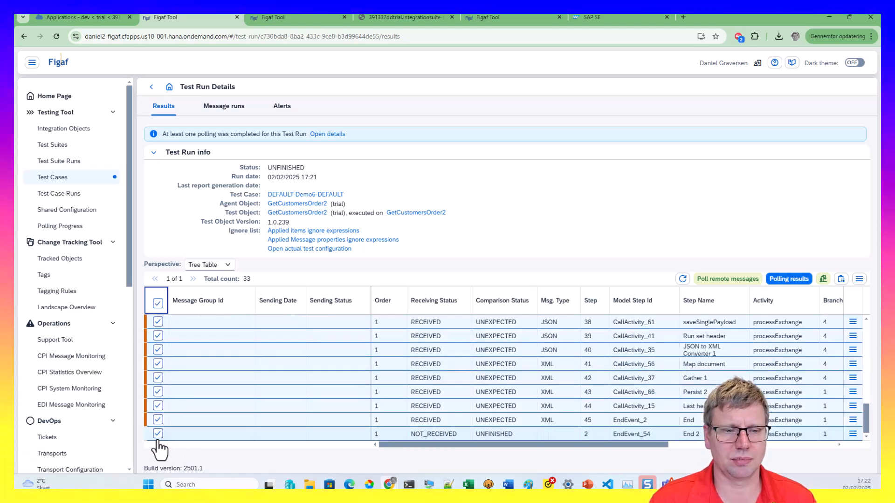
click(158, 434)
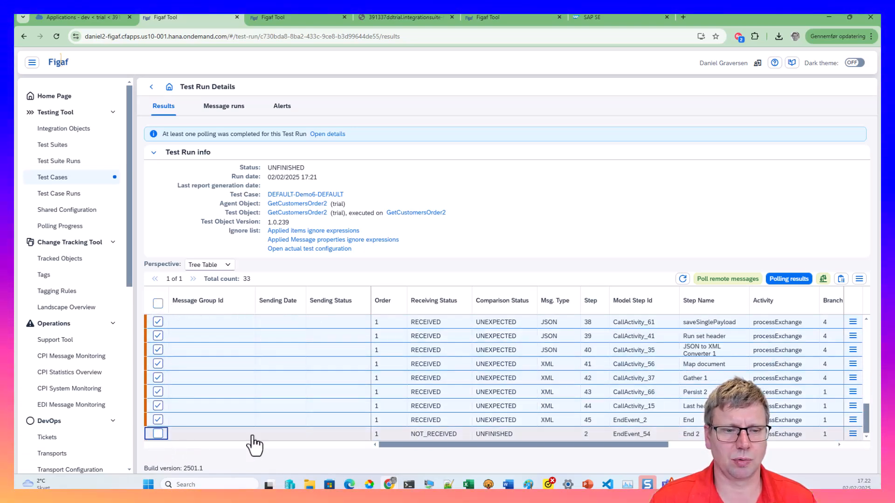
Update the test case from the selected test run results and return to its testing results
click(859, 279)
click(769, 349)
click(410, 282)
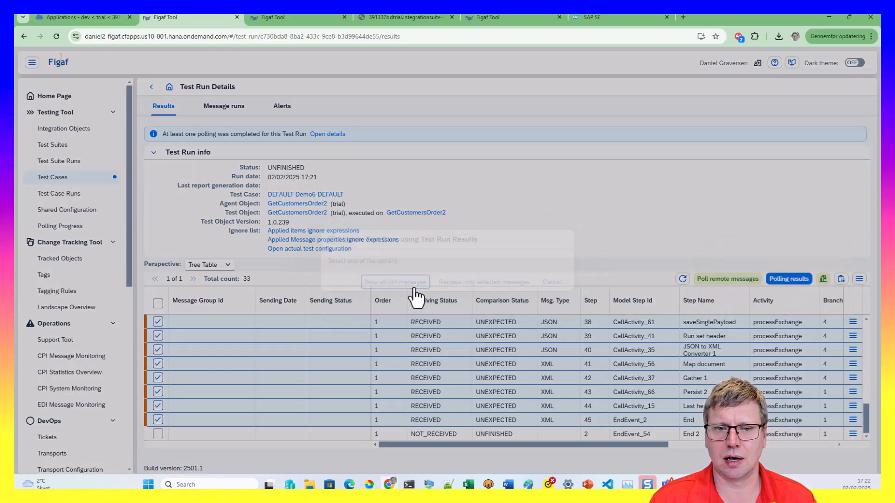
click(493, 285)
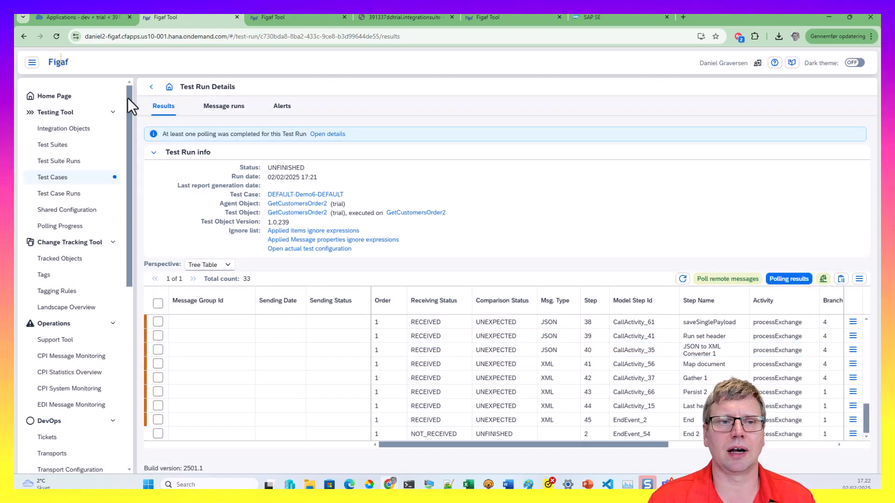
click(151, 87)
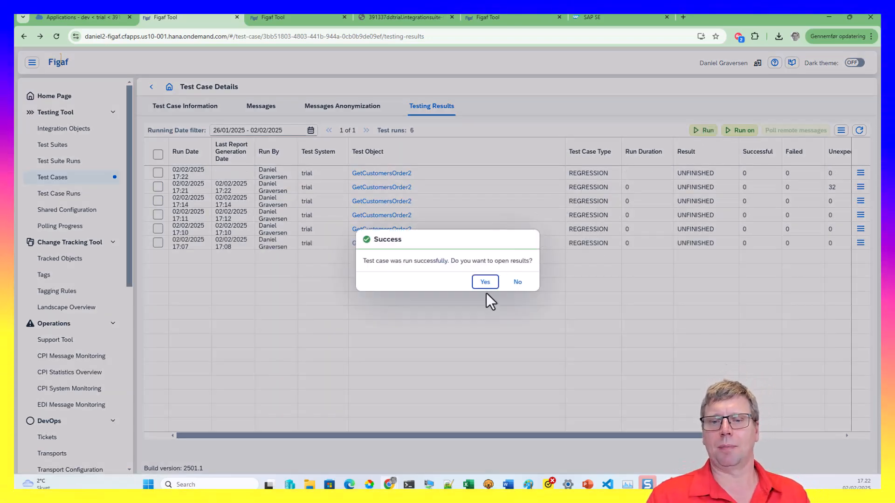
Open and refresh the new run's results to show compared statuses, then bring up step 42's options
click(486, 285)
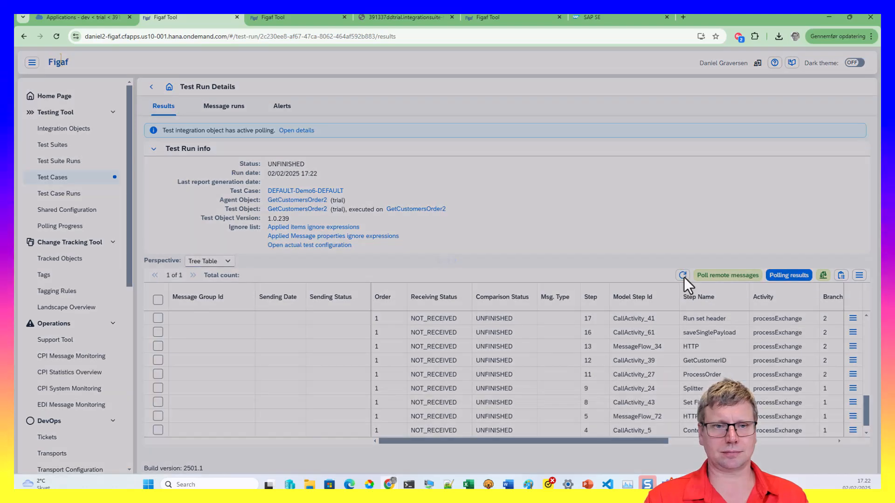
click(683, 275)
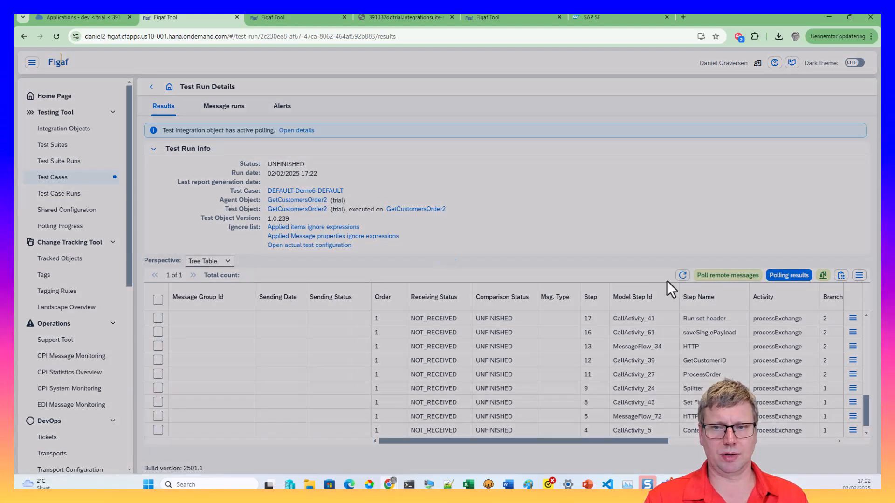
scroll(643, 337, up, 8)
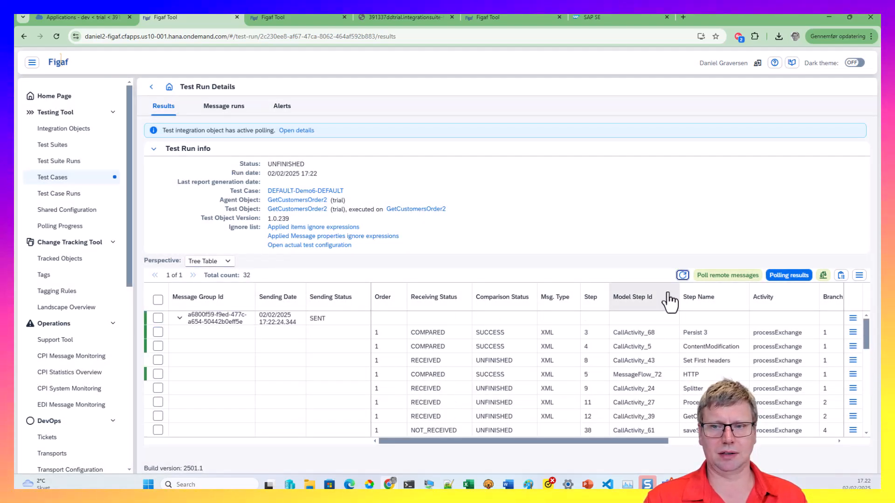
click(681, 274)
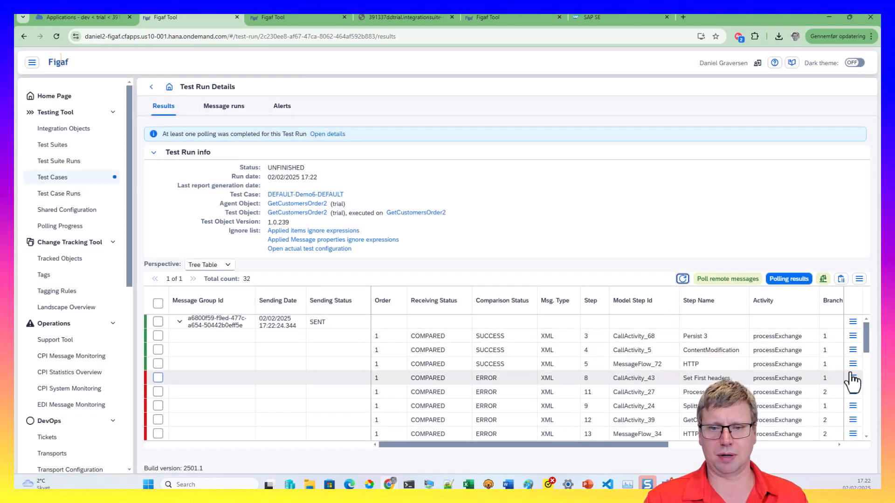
scroll(860, 394, down, 10)
scroll(862, 408, down, 1)
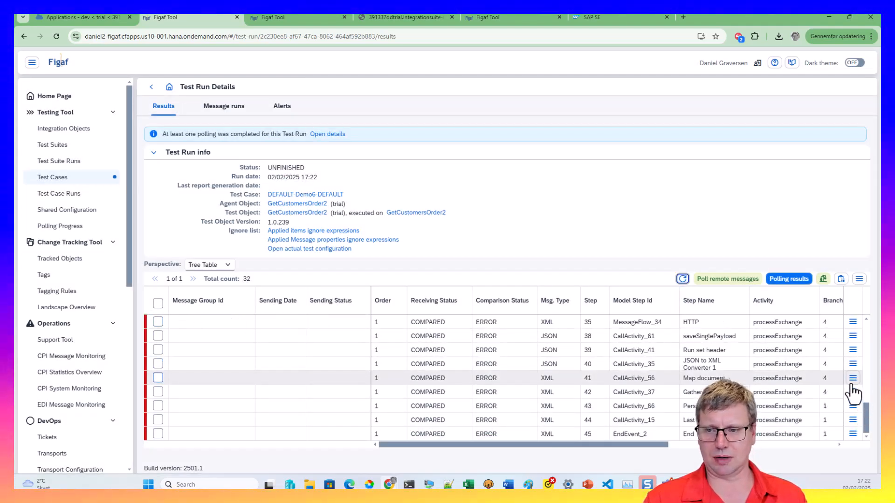
click(852, 392)
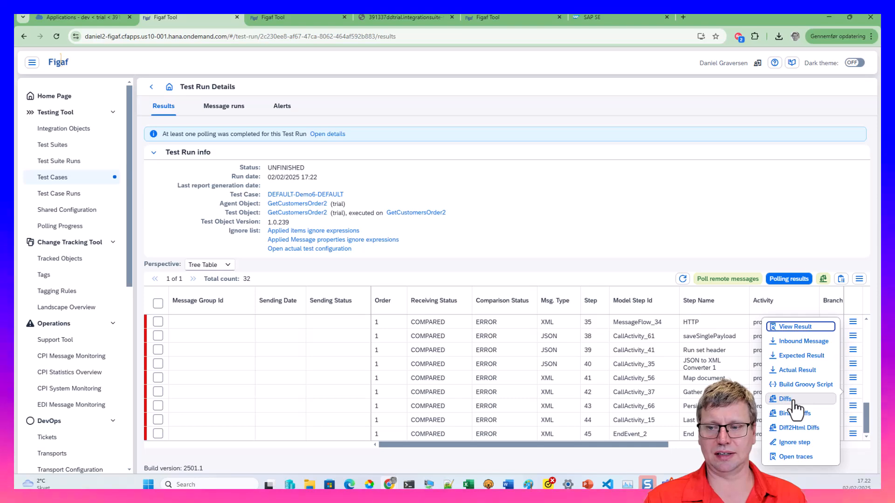
Add all differing message header properties to the ignore list from the Diffs view
click(789, 399)
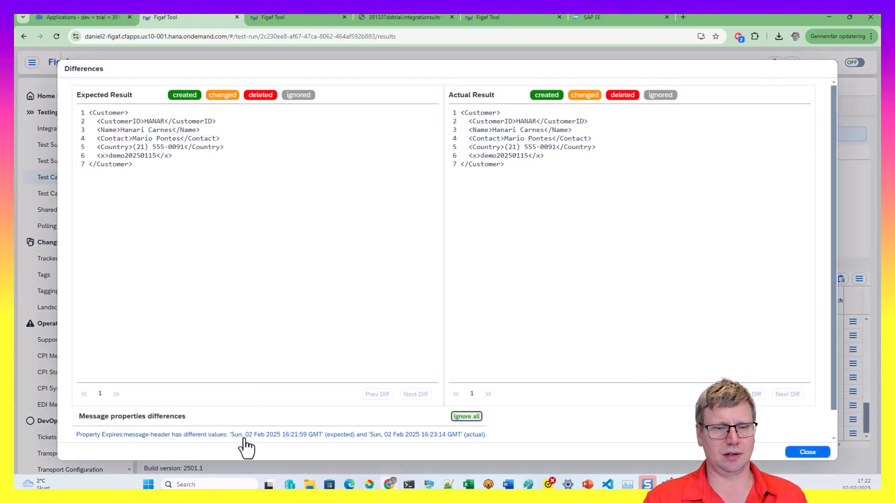
click(454, 417)
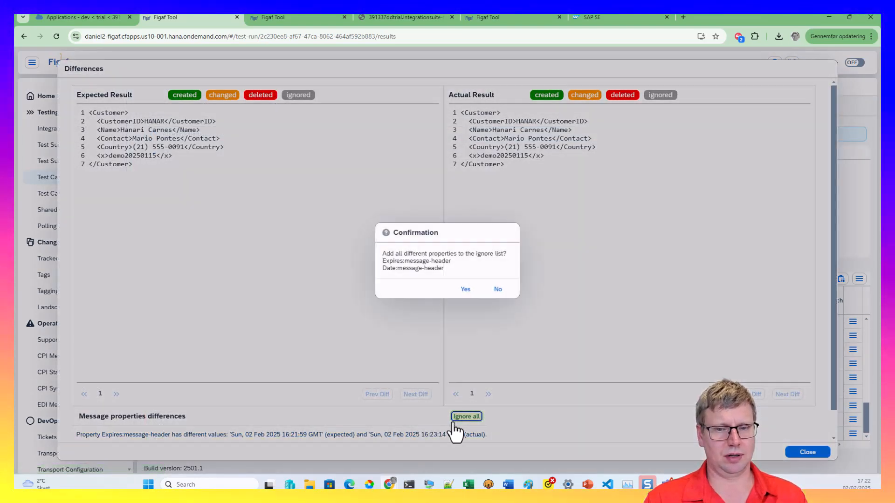
click(466, 292)
click(490, 282)
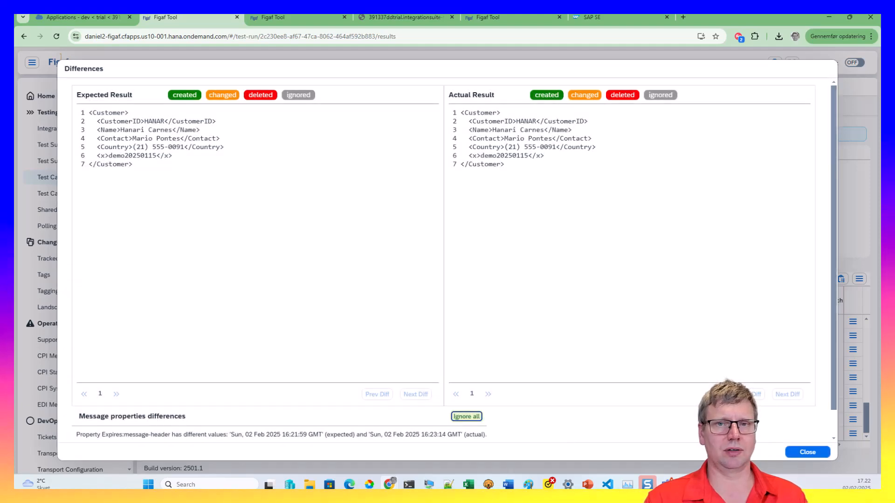
click(798, 454)
Rerun the full comparison of all results and reload them
click(681, 279)
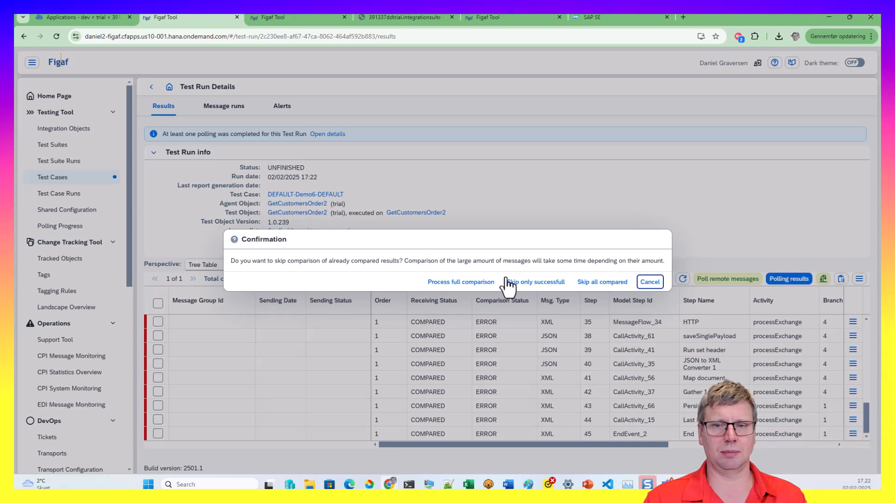
click(465, 281)
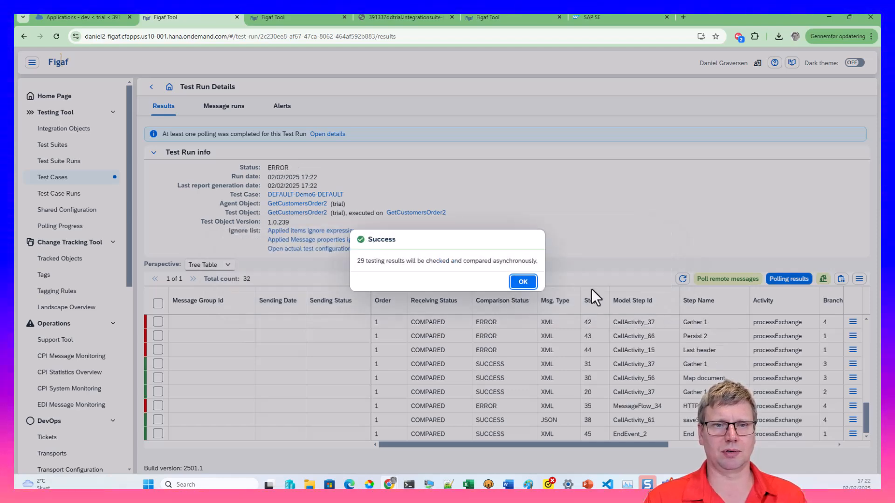
click(533, 284)
click(682, 279)
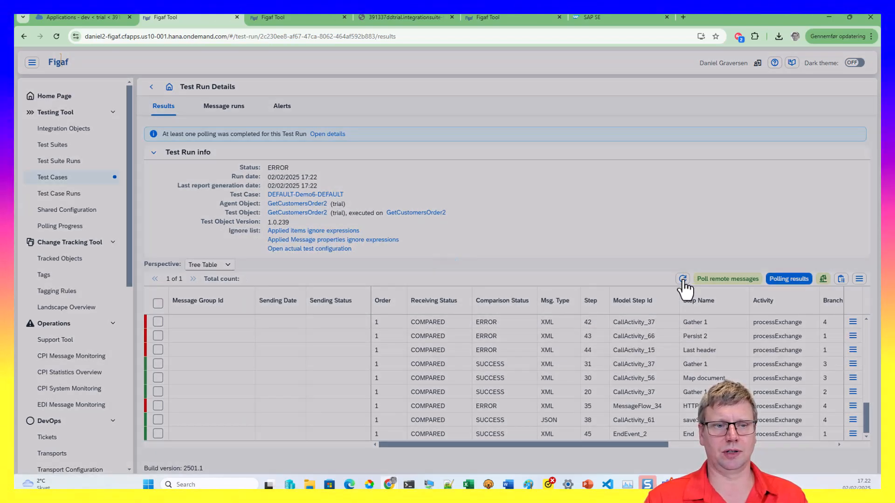
Ignore the changed 'updated' timestamps on lines 4 and 15 in step 8's differences
click(853, 434)
click(786, 403)
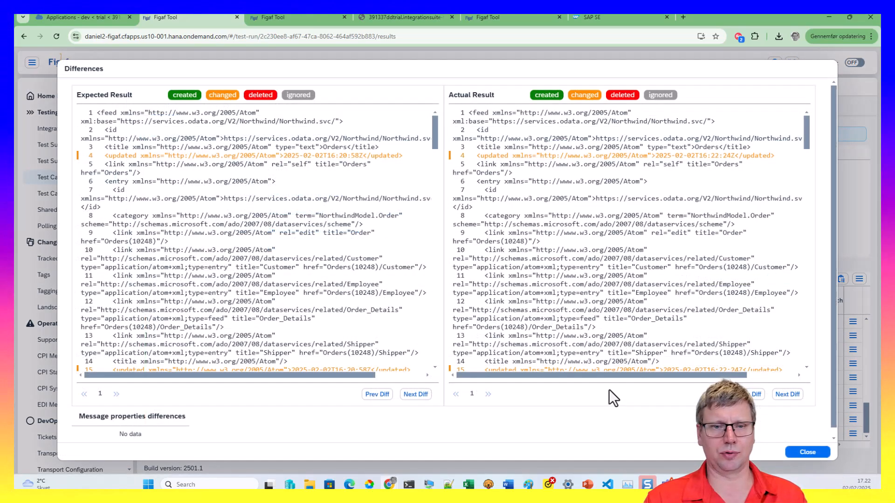
click(230, 156)
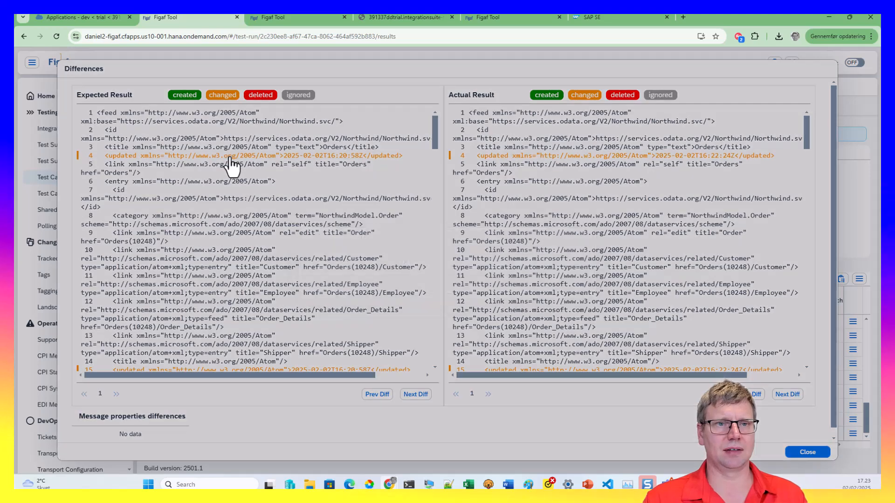
click(561, 286)
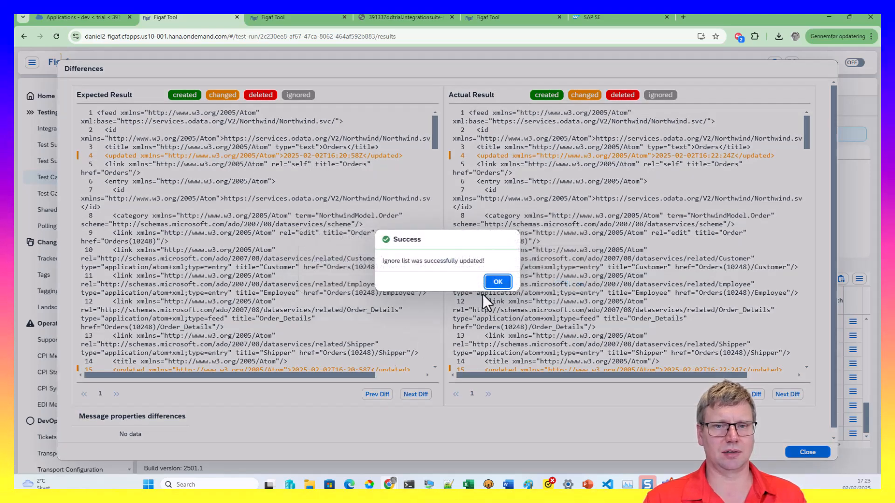
click(495, 284)
click(201, 371)
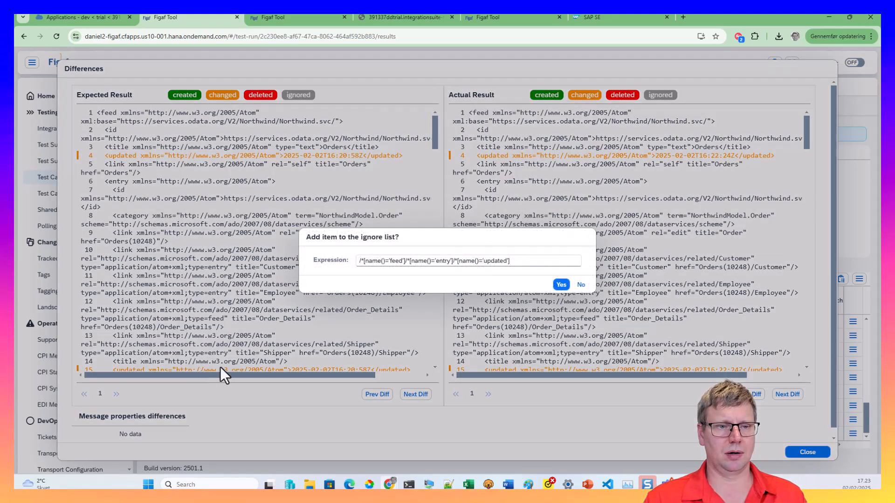
click(562, 285)
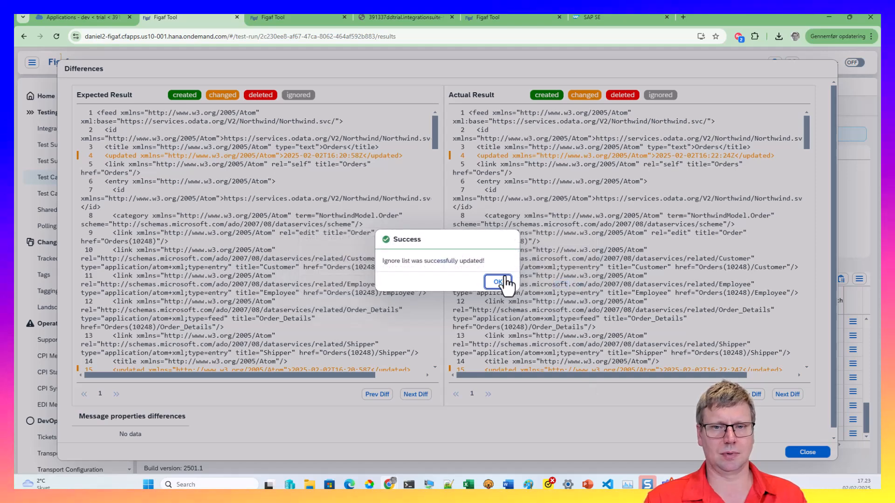
click(498, 282)
Re-compare the non-successful results and filter Comparison Status to ERROR
click(807, 452)
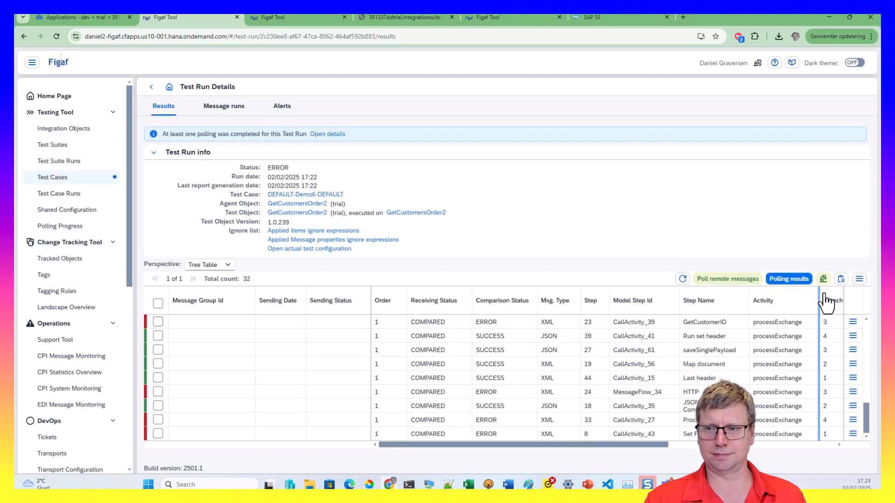
click(824, 280)
click(535, 282)
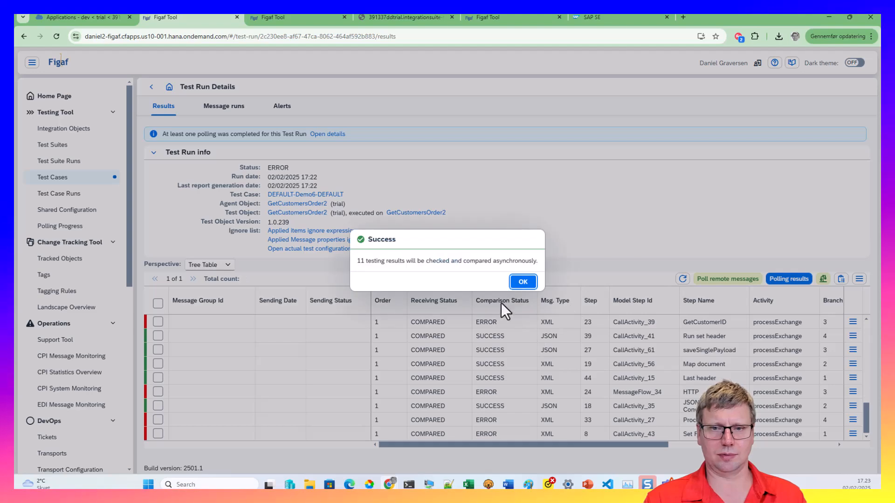
click(521, 283)
click(511, 302)
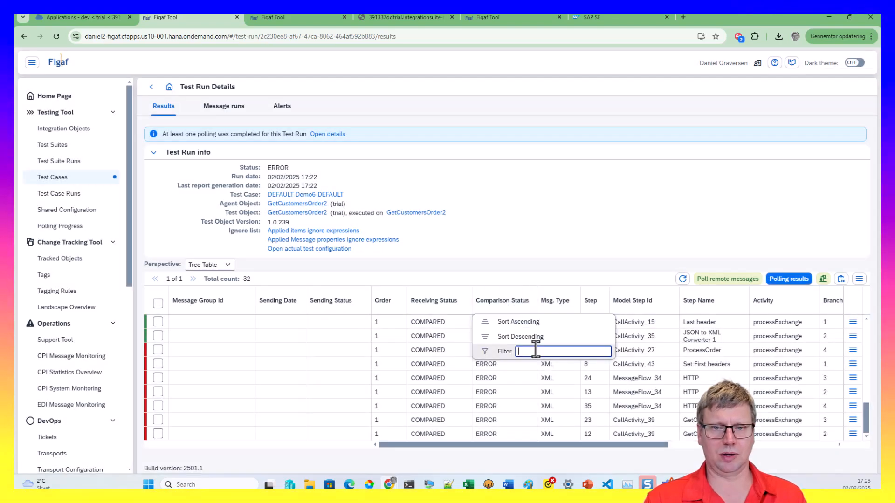
click(536, 351)
text(ERROR)
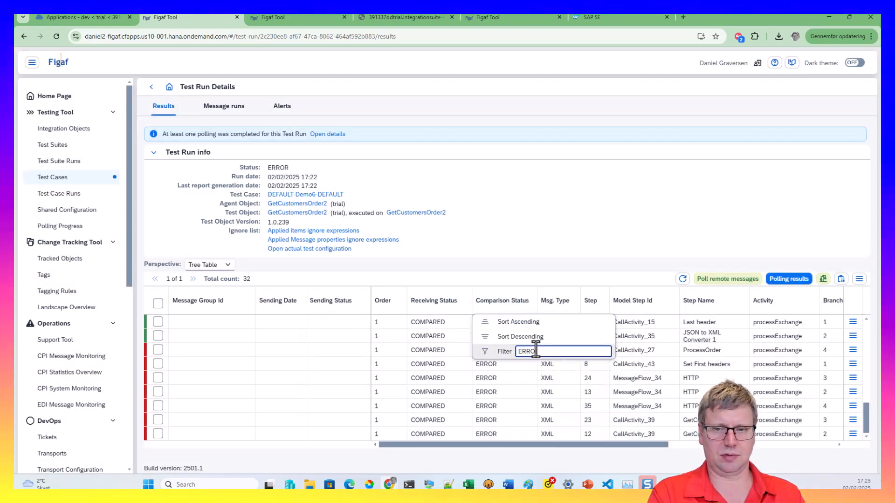
key(Return)
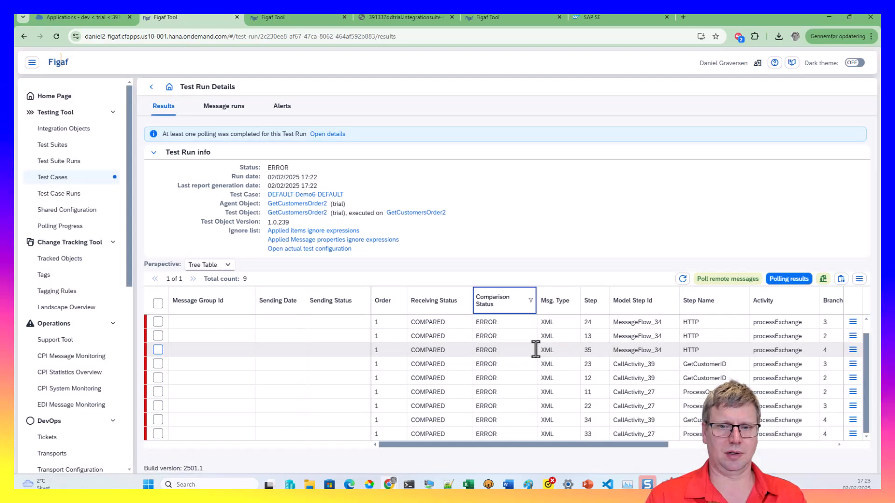
Ignore step 34's changed 'updated' timestamp on line 10 and re-compare non-successful results
click(853, 420)
click(786, 403)
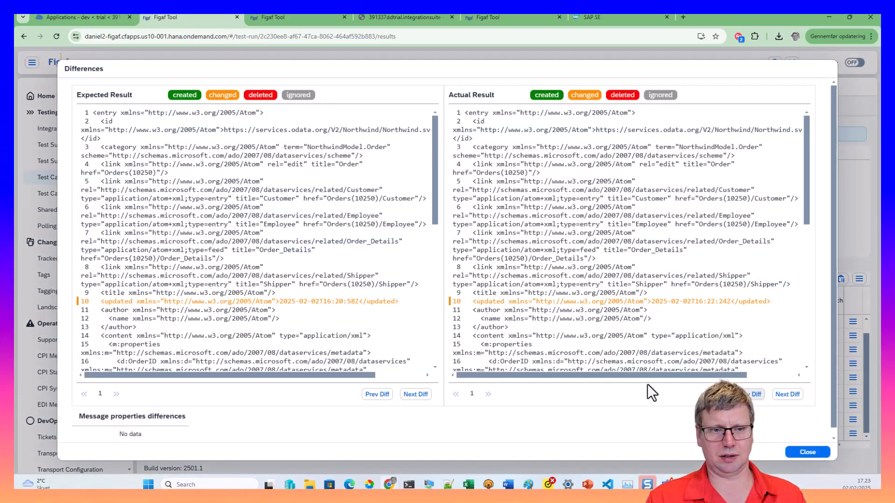
click(296, 302)
click(617, 284)
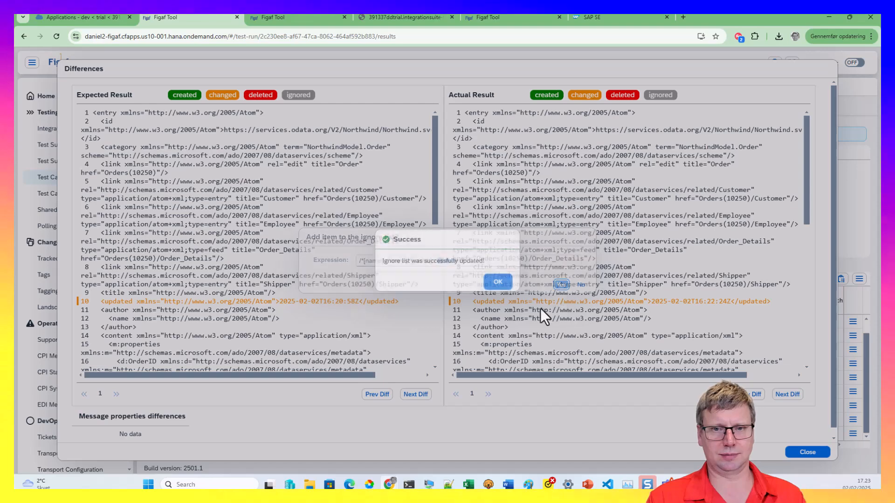
click(493, 282)
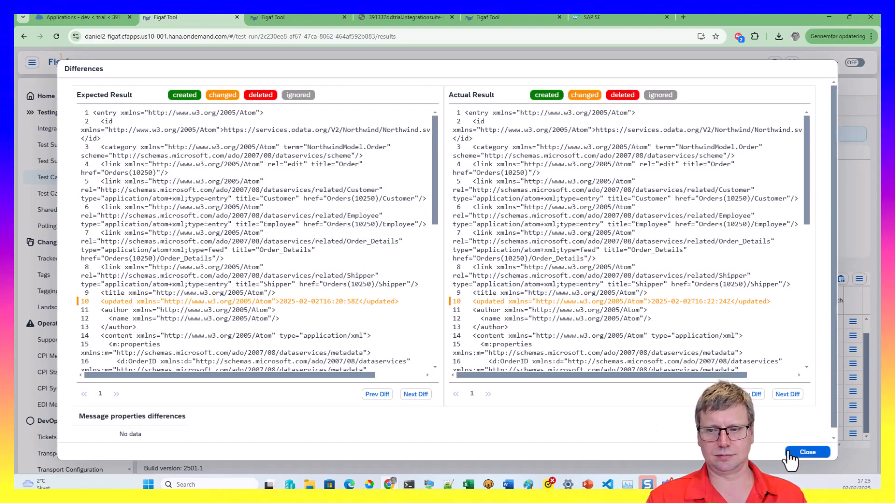
click(808, 452)
click(783, 280)
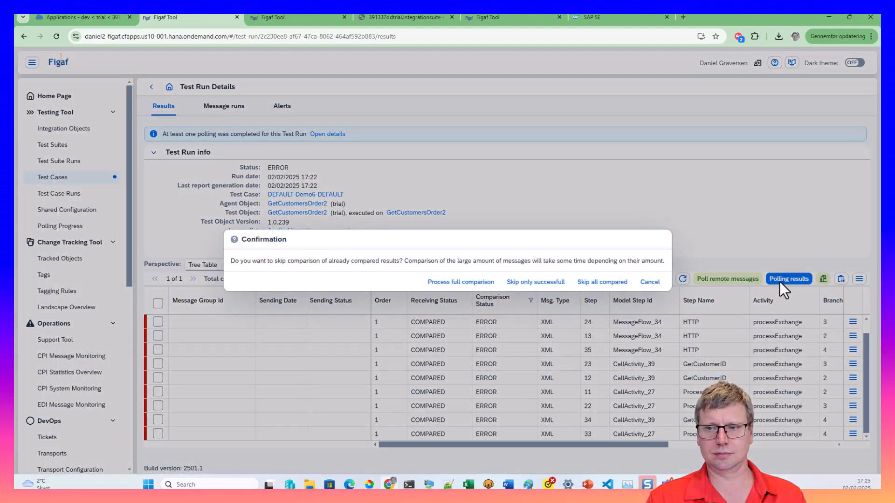
click(513, 283)
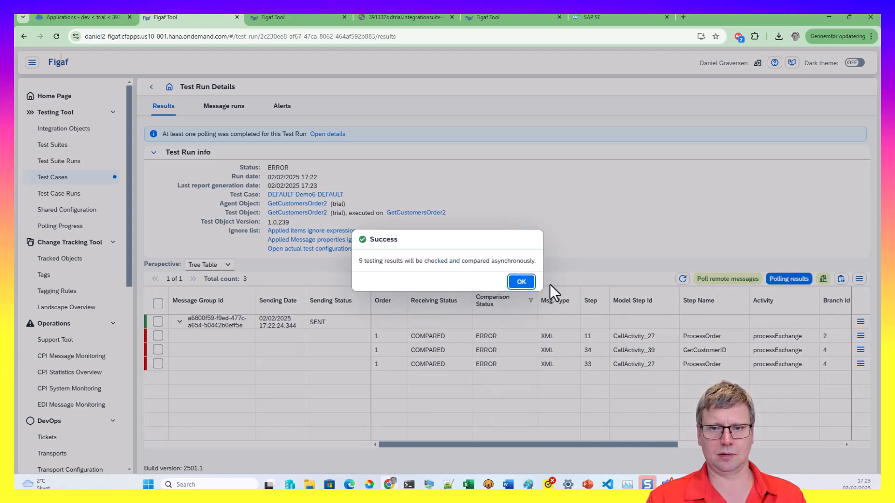
click(521, 282)
Review the third result's differences, then refresh the filtered ERROR results
click(861, 364)
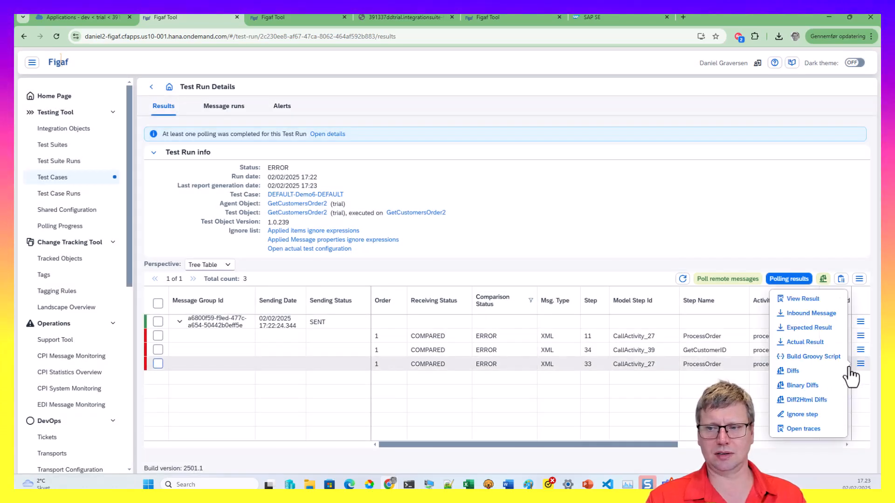
click(803, 372)
scroll(326, 341, down, 5)
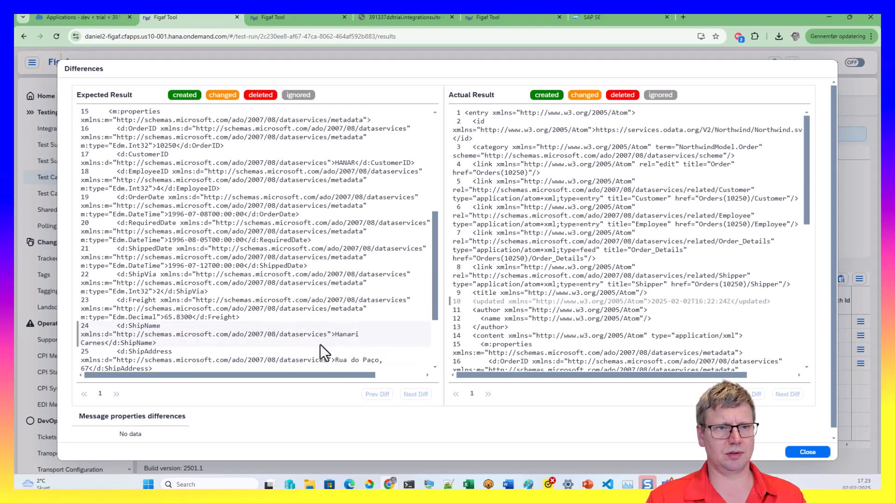
scroll(321, 347, down, 3)
scroll(501, 366, down, 4)
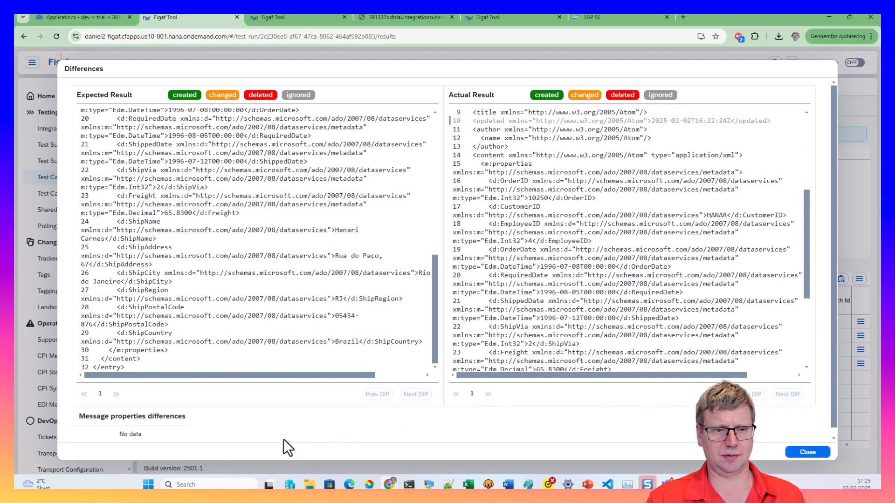
click(807, 452)
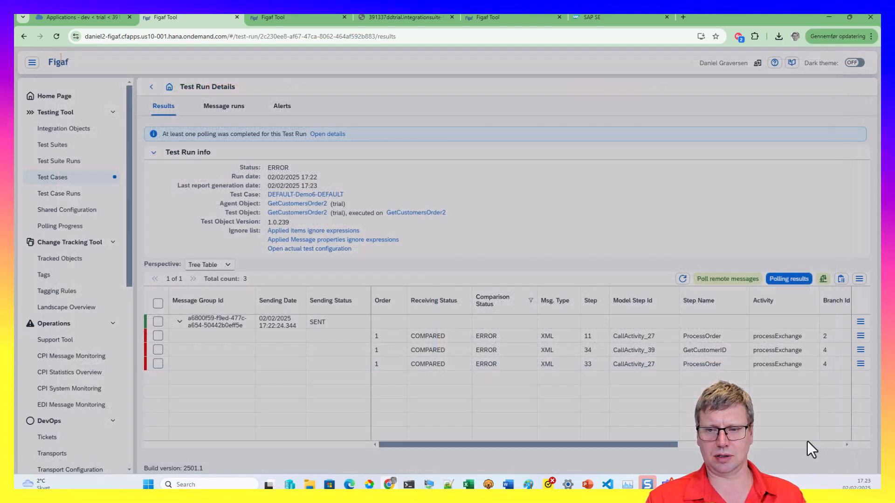
click(682, 279)
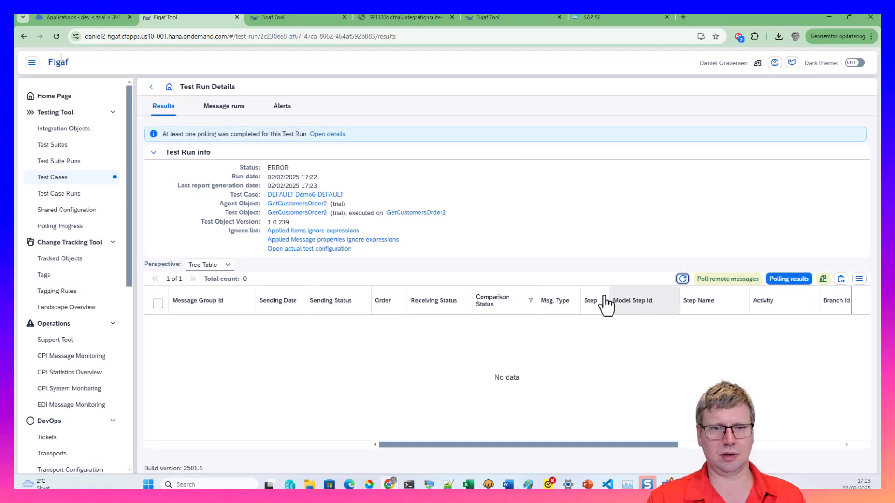
Clear the ERROR filter and reload so all 32 messages show as SUCCESS
click(487, 310)
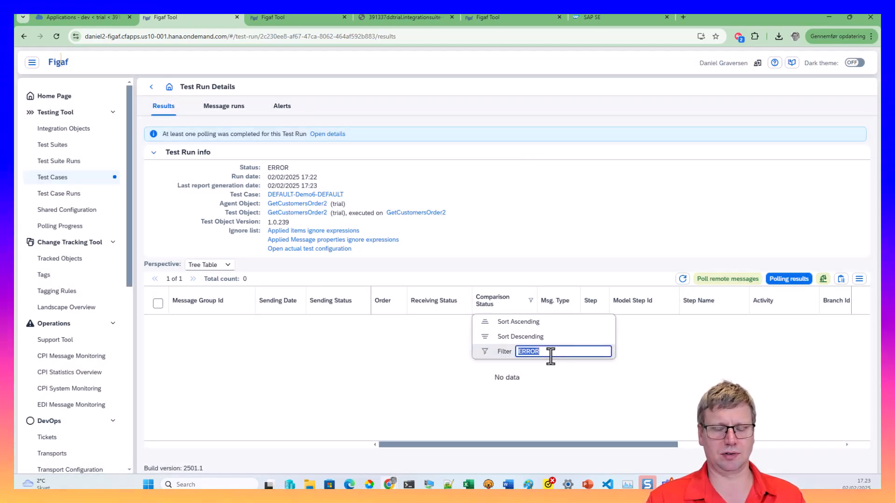
key(BackSpace)
key(Return)
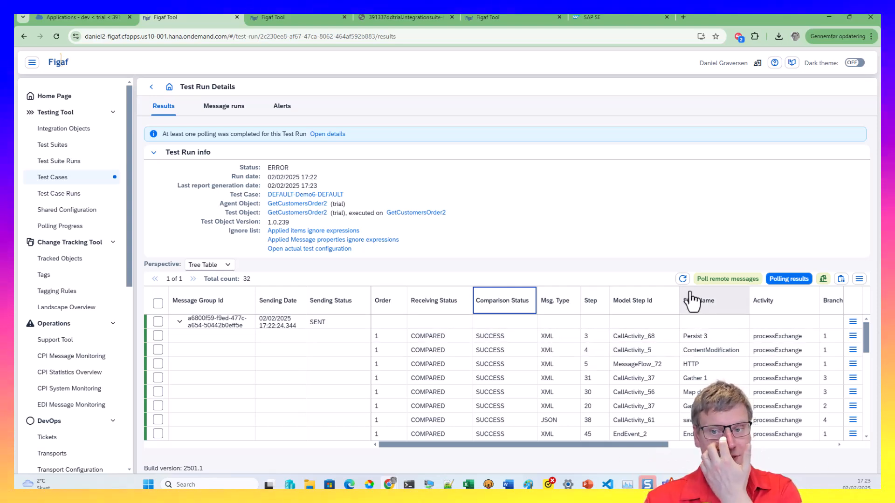
click(682, 279)
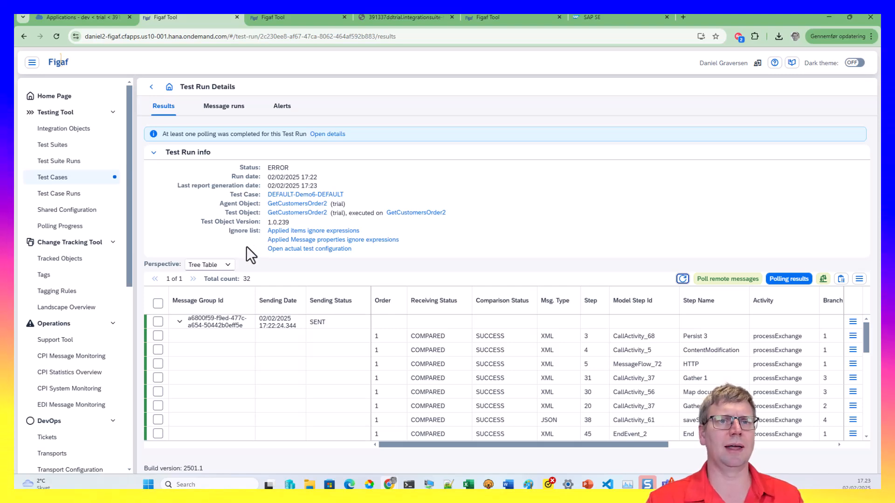
Close the extra Figaf error tab and open the GetCustomersOrder2 integration flow
click(316, 19)
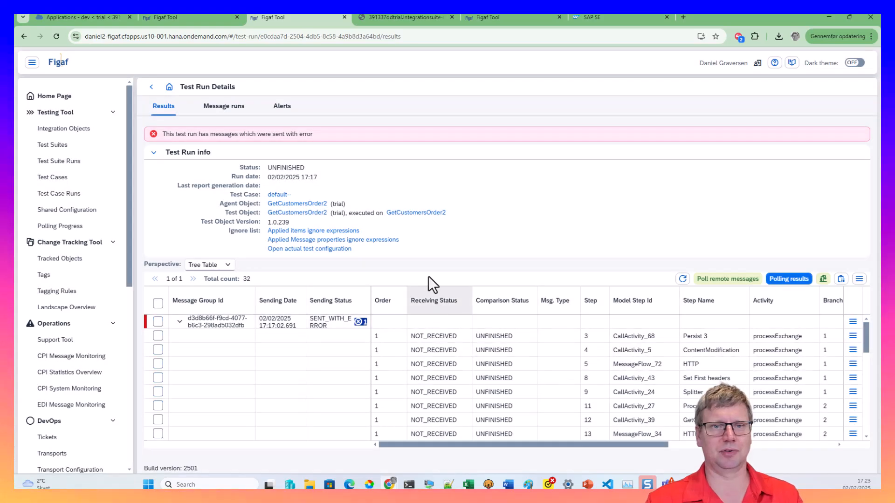
key(ctrl+w)
click(378, 19)
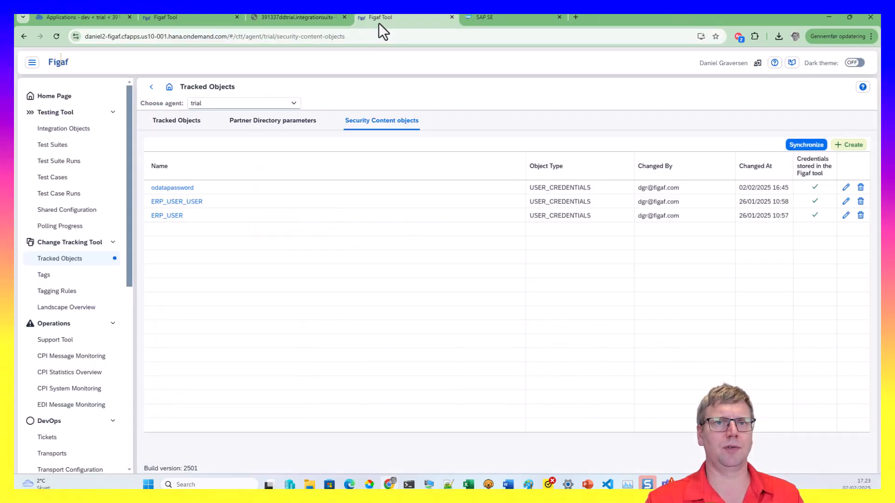
click(214, 20)
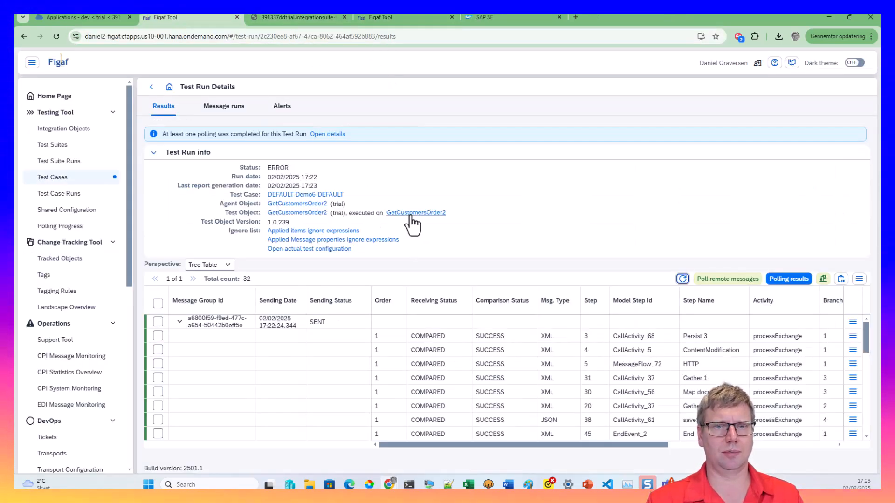
click(411, 213)
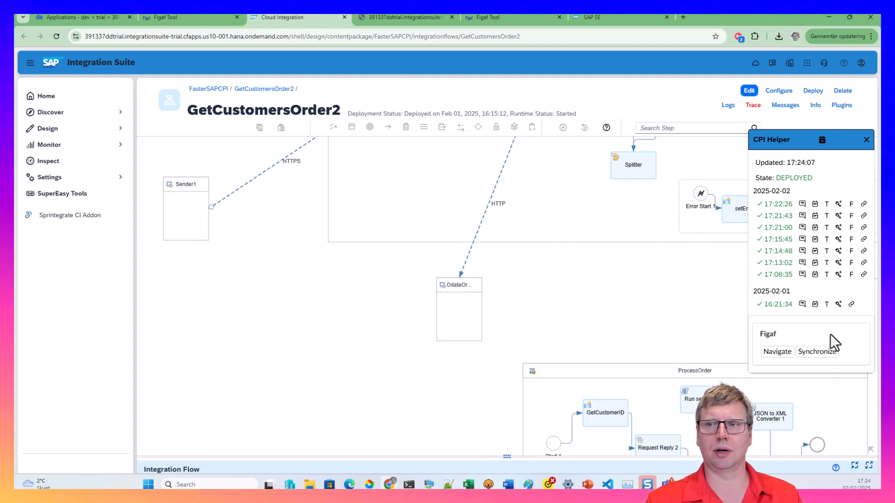
Check the CPI Helper plugins, then send GetCustomersOrder2's latest run to Figaf for recording
click(839, 110)
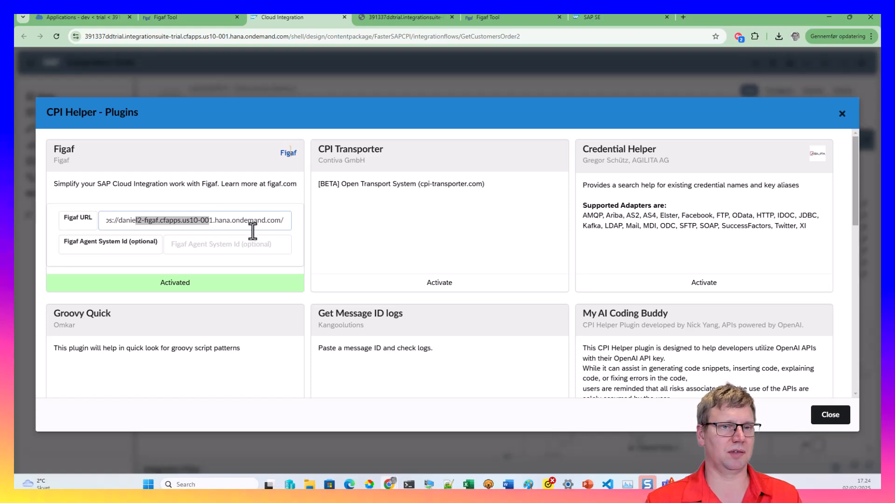
key(Escape)
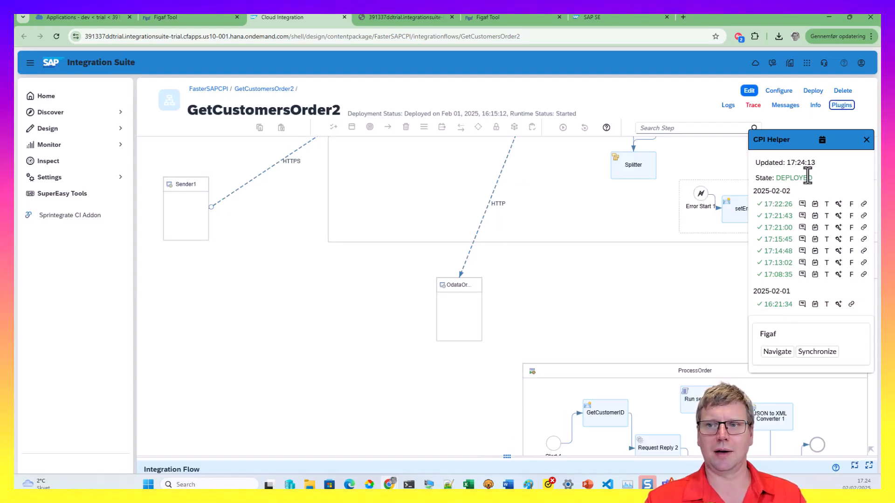
drag(675, 236, 527, 393)
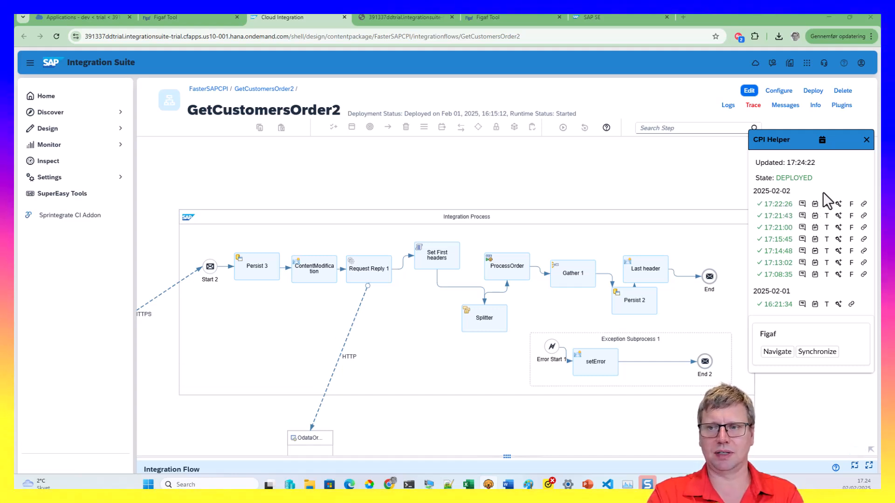
click(851, 205)
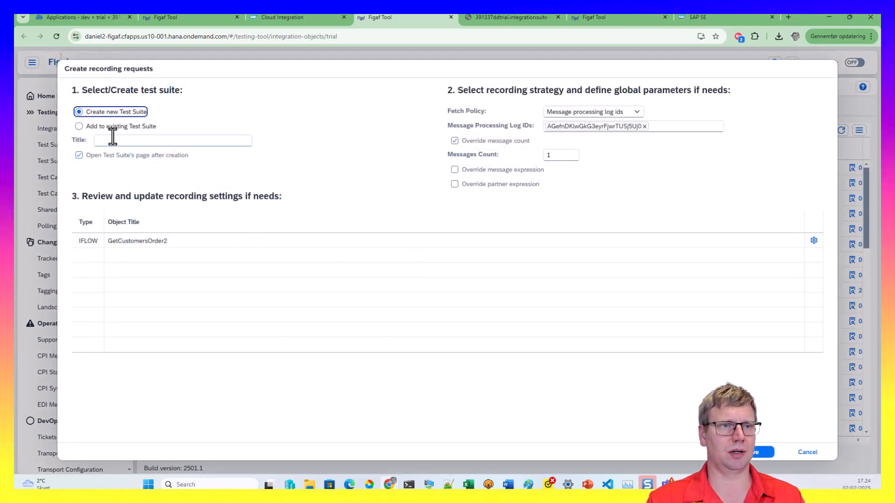
Save a recording request into the existing Demo6 suite with overridden message expression test3
click(110, 125)
click(515, 171)
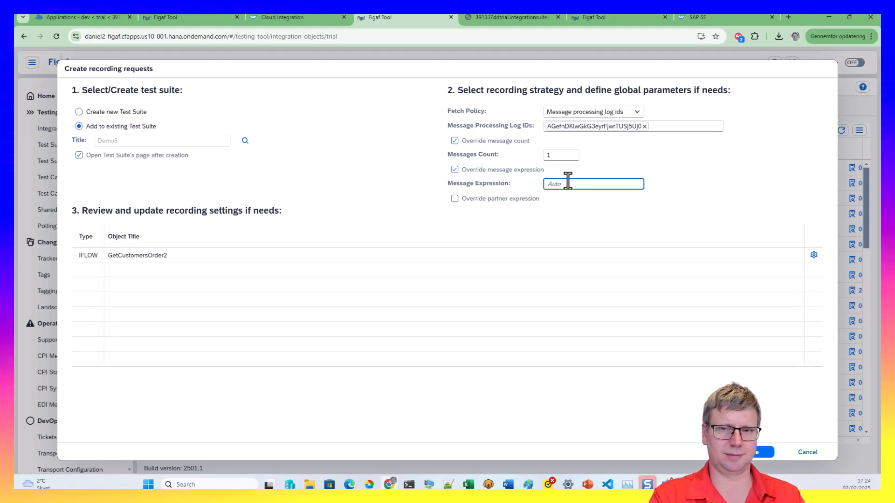
text(Rt)
key(BackSpace)
key(BackSpace)
text(tr)
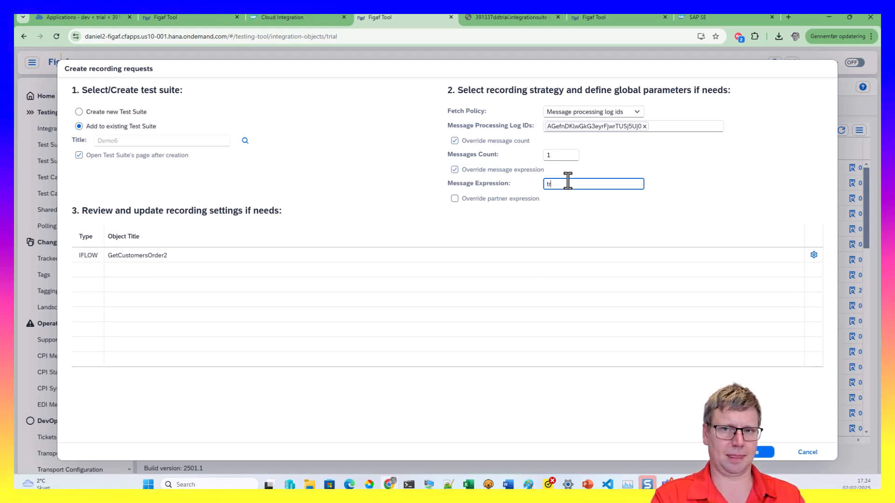
text(ails)
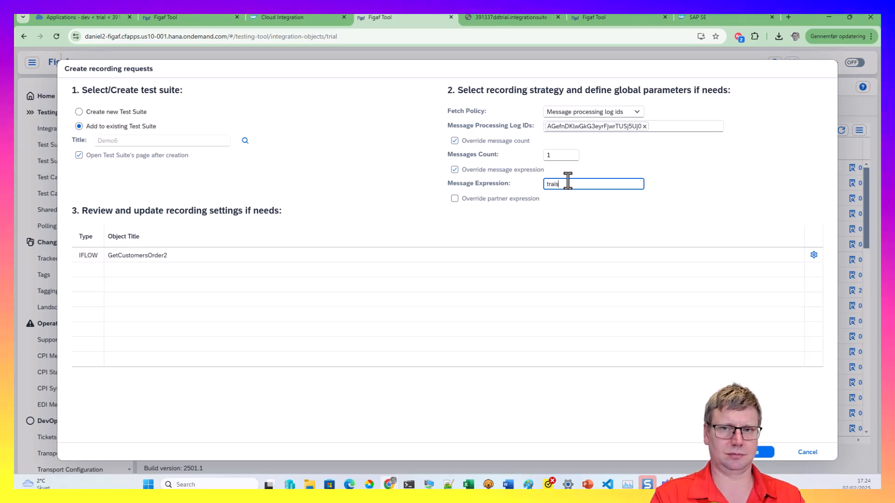
double_click(568, 183)
text(test3)
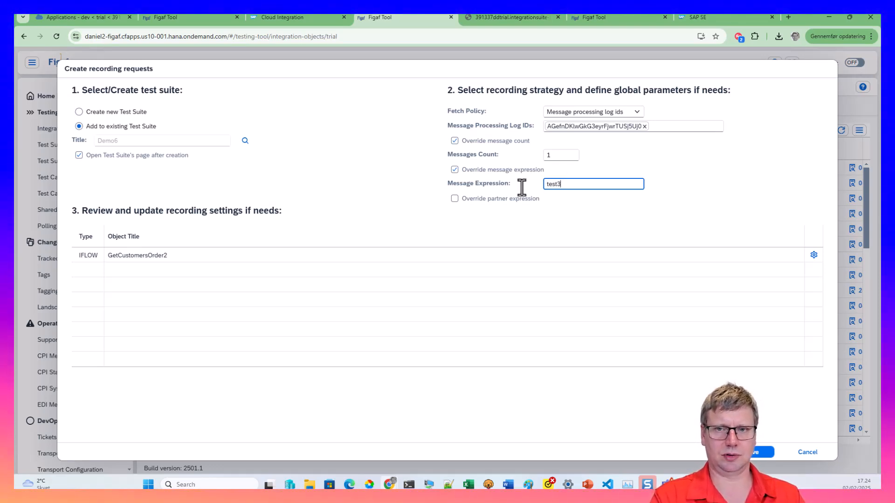
click(756, 451)
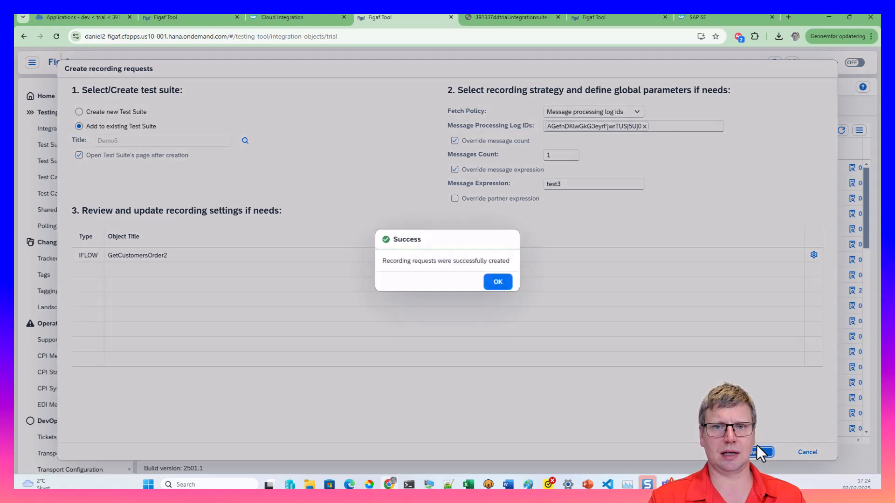
click(497, 281)
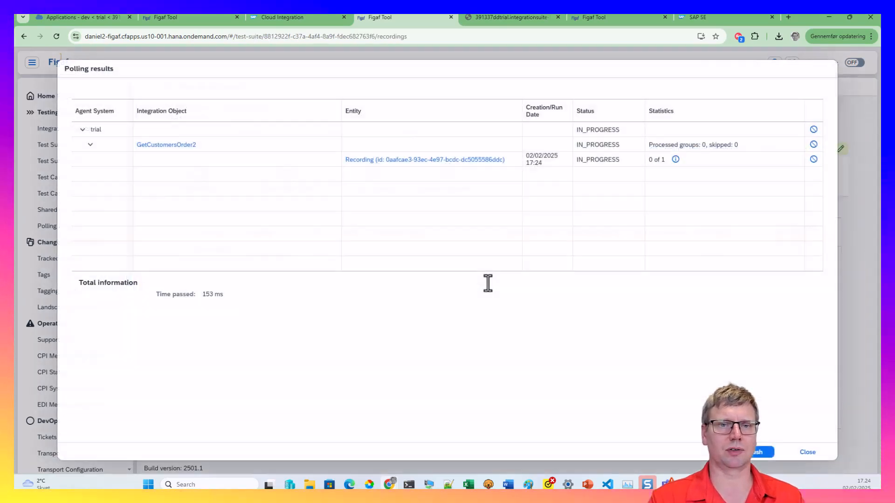
Refresh and close the polling results, then open the GetCustomersOrder2 integration object
click(756, 454)
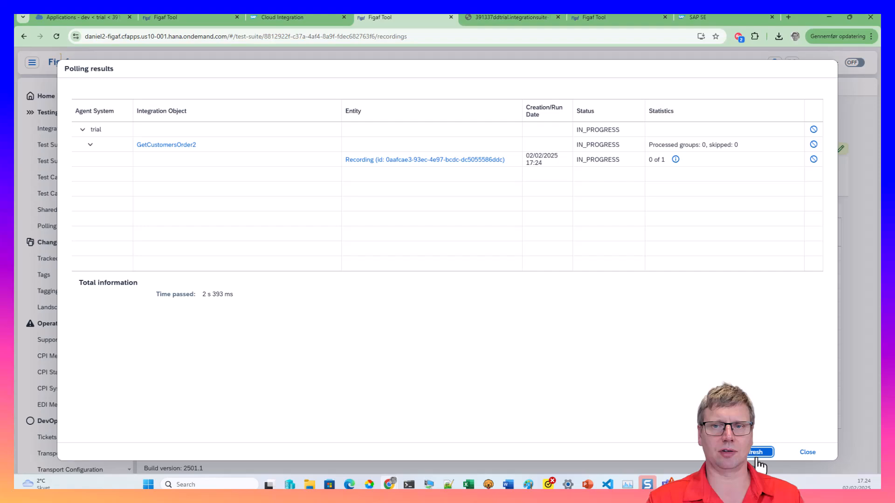
click(797, 452)
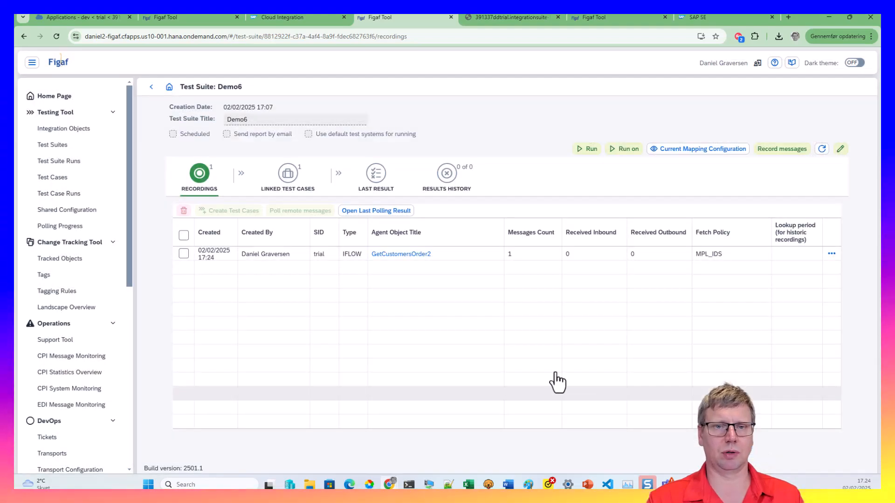
click(418, 254)
In Recording Configuration, stop extra payload downloads and pick the Splitter and setError run steps
click(298, 108)
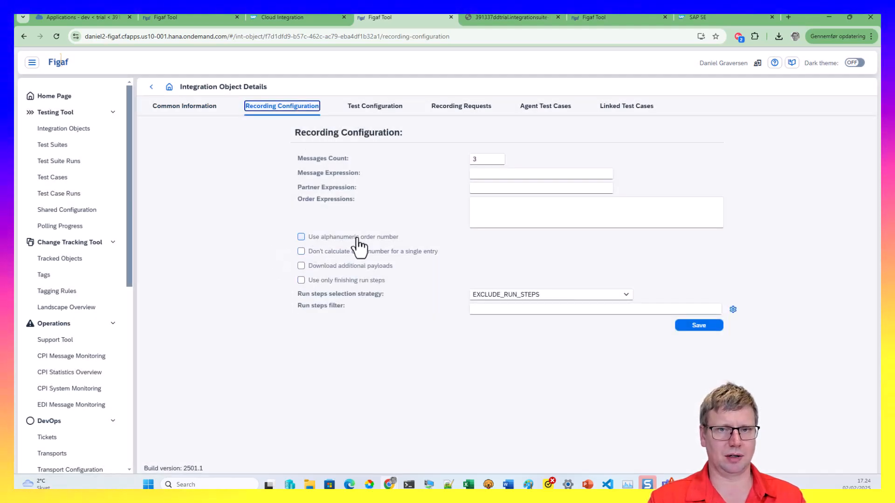
click(493, 209)
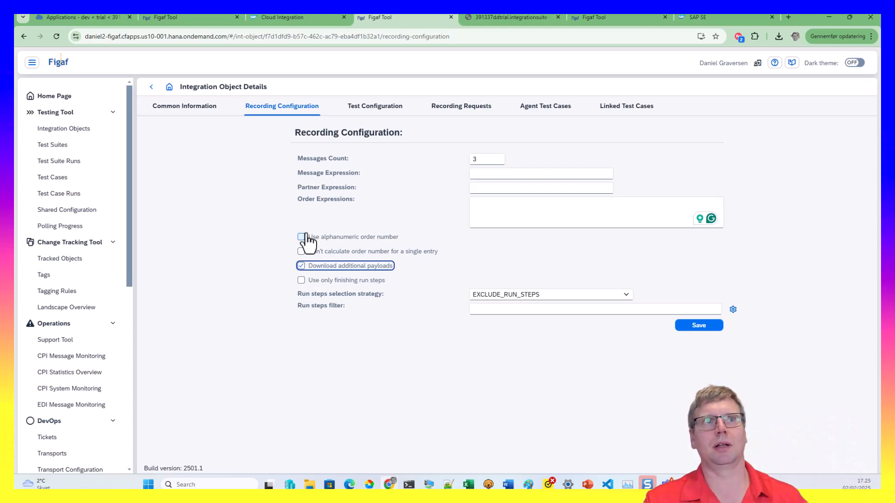
click(305, 266)
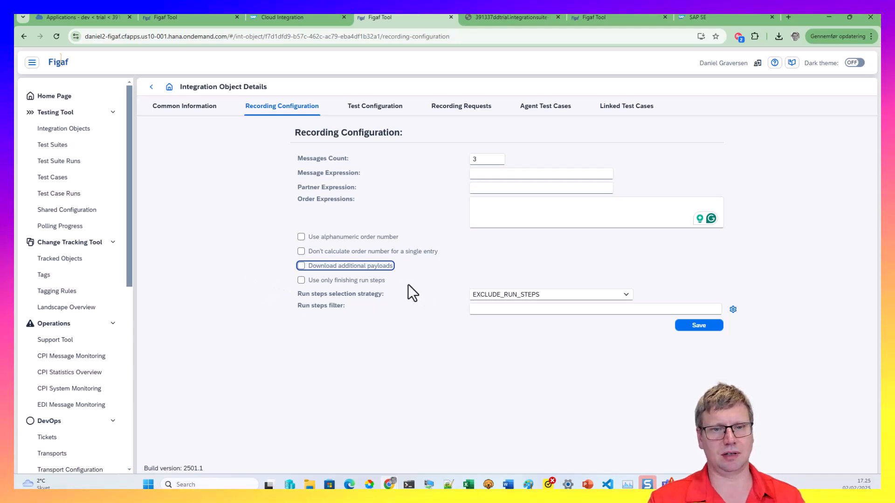
click(515, 295)
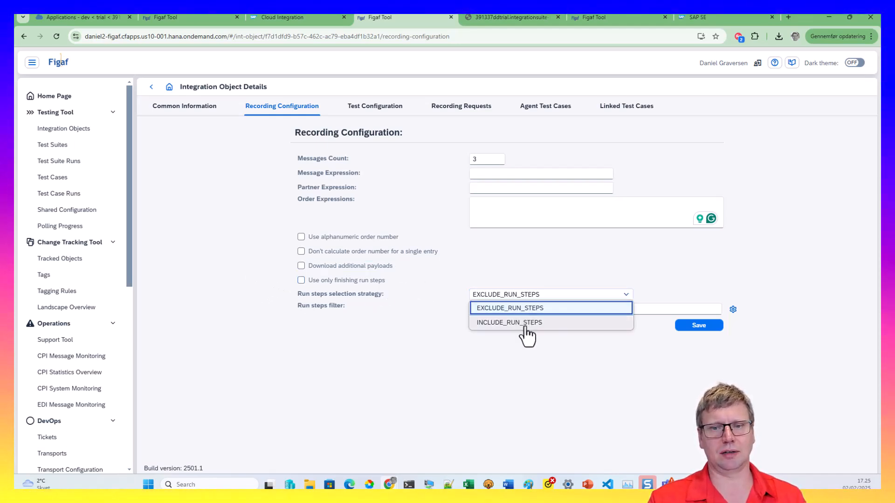
click(732, 309)
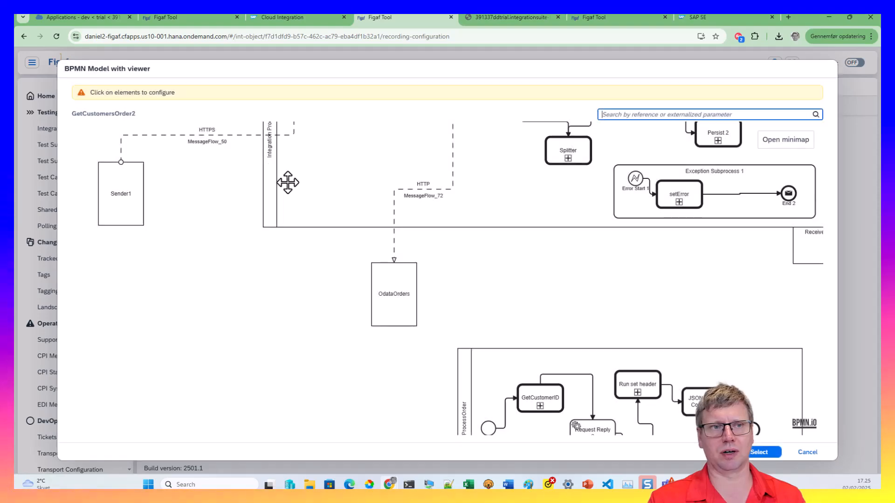
click(588, 153)
click(694, 199)
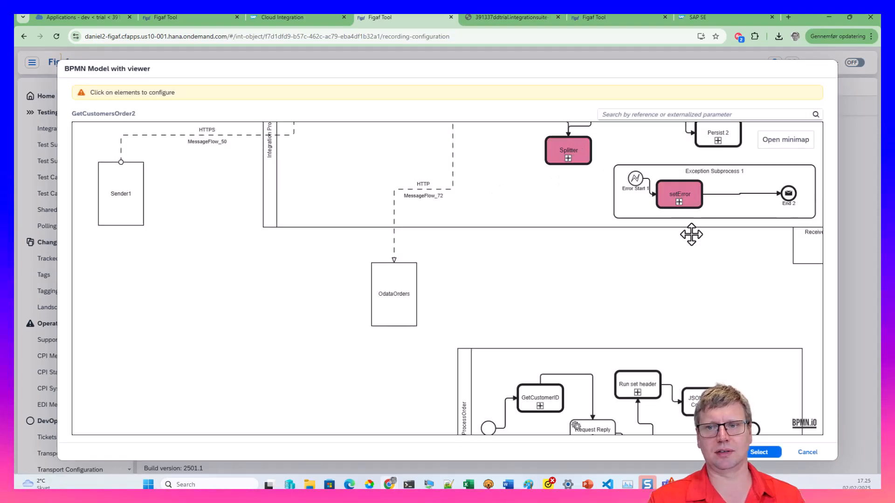
click(759, 453)
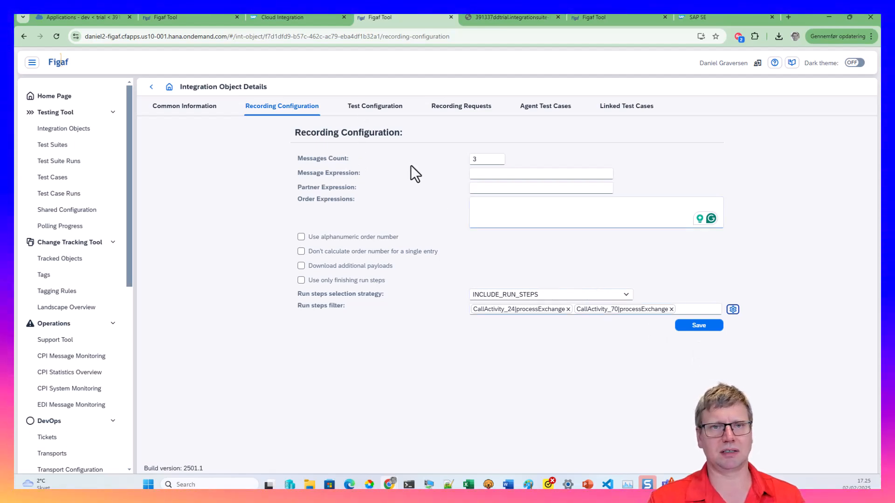
Review the Test Configuration's Item Ignore expressions, then go back to the Demo6 test suite
click(366, 108)
scroll(354, 312, down, 3)
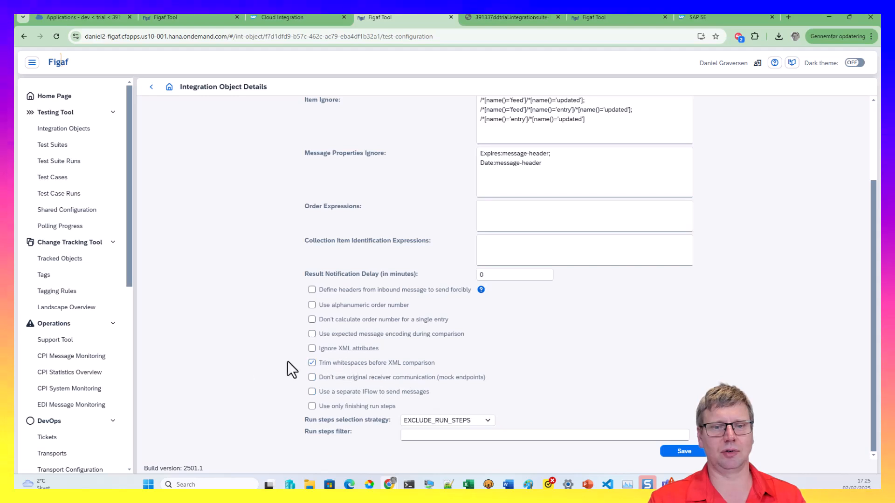
scroll(215, 231, up, 3)
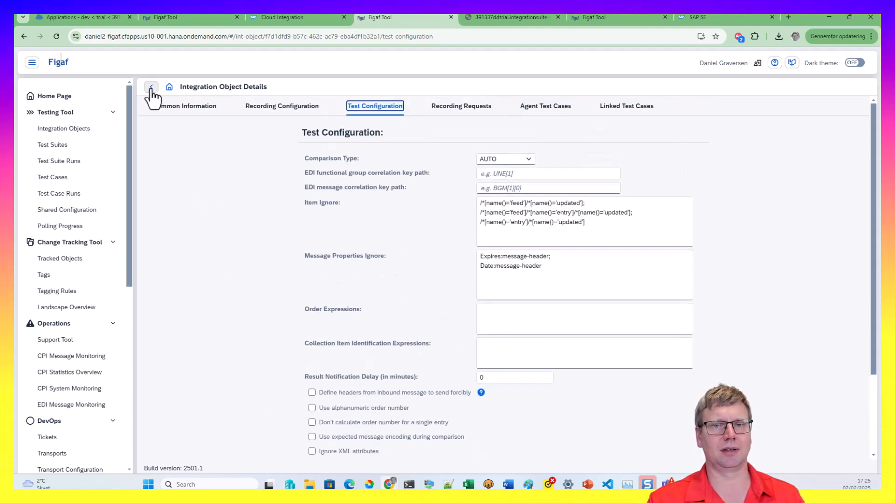
drag(499, 212, 526, 222)
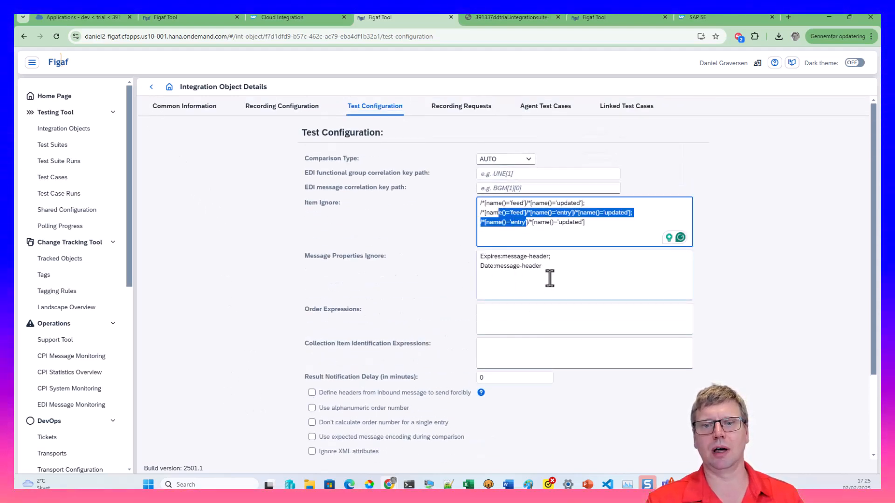
click(149, 94)
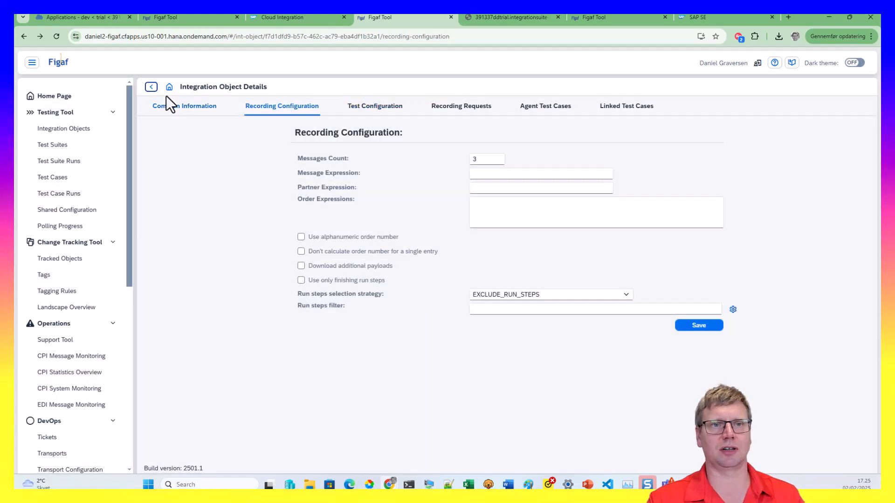
click(152, 87)
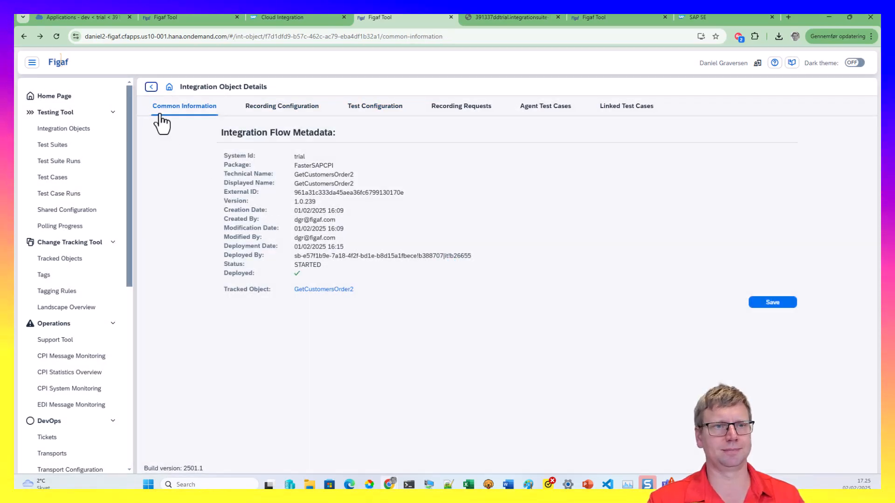
click(149, 87)
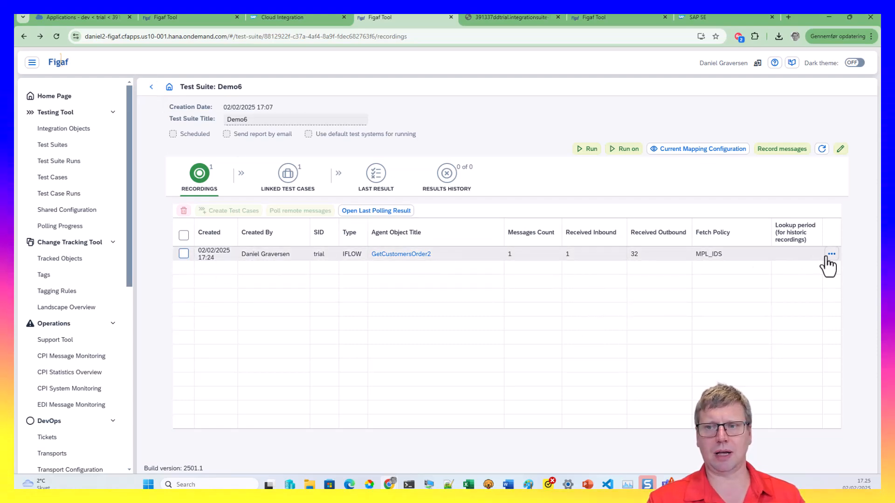
Create a second Demo6 test case from the GetCustomersOrder2 recording and view its linked test cases
click(183, 254)
click(225, 212)
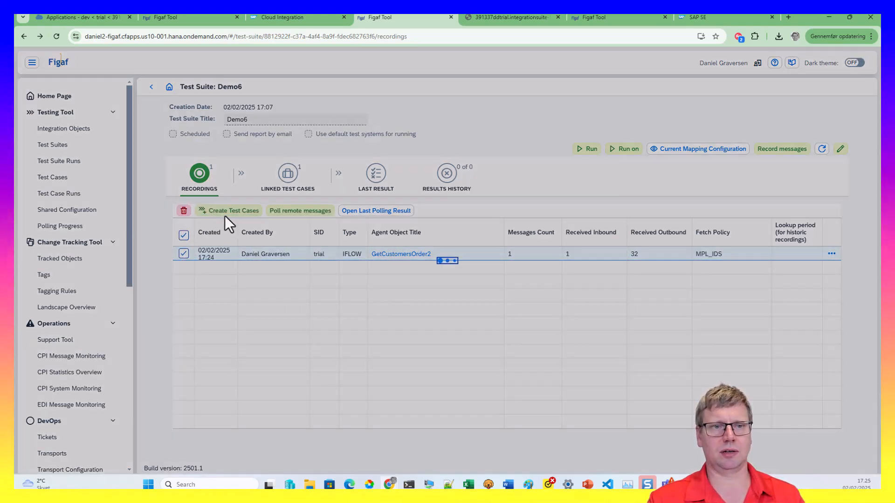
click(701, 359)
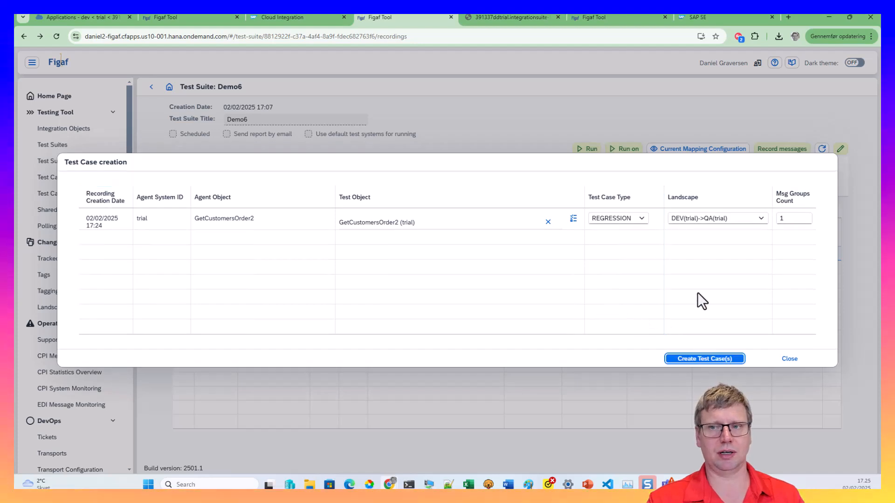
click(691, 359)
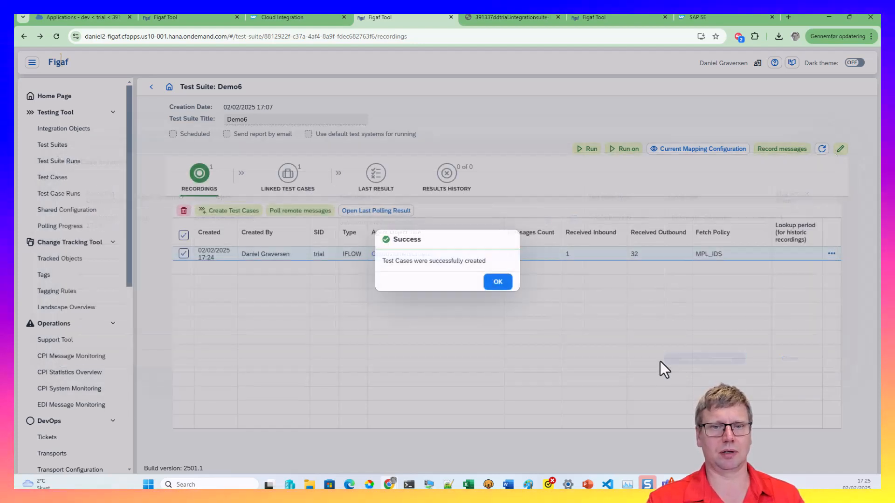
click(494, 290)
click(291, 173)
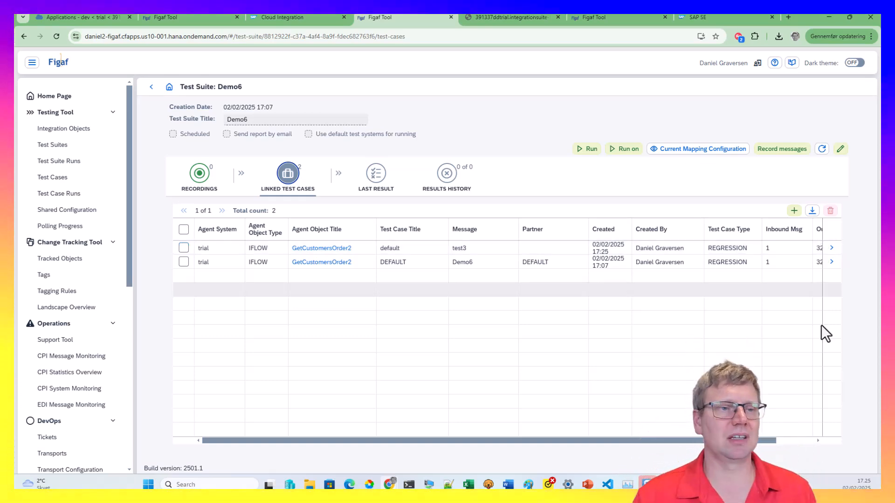
Start a new shared configuration titled test
click(77, 212)
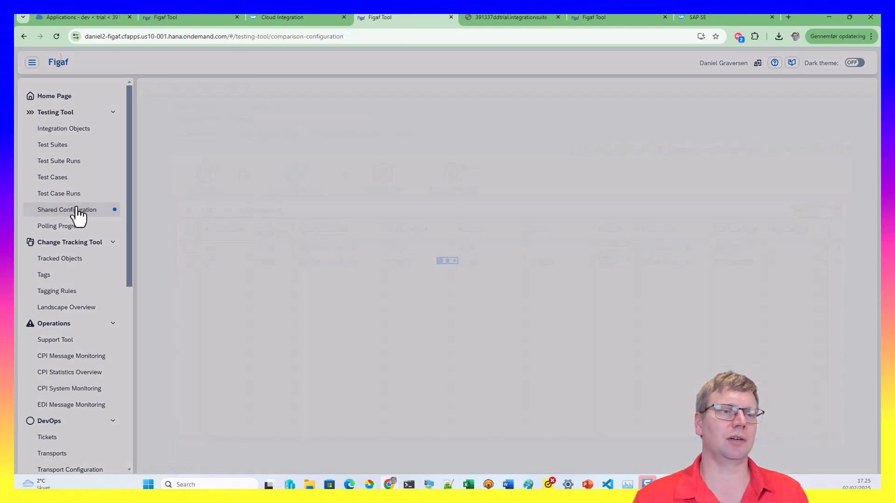
click(800, 129)
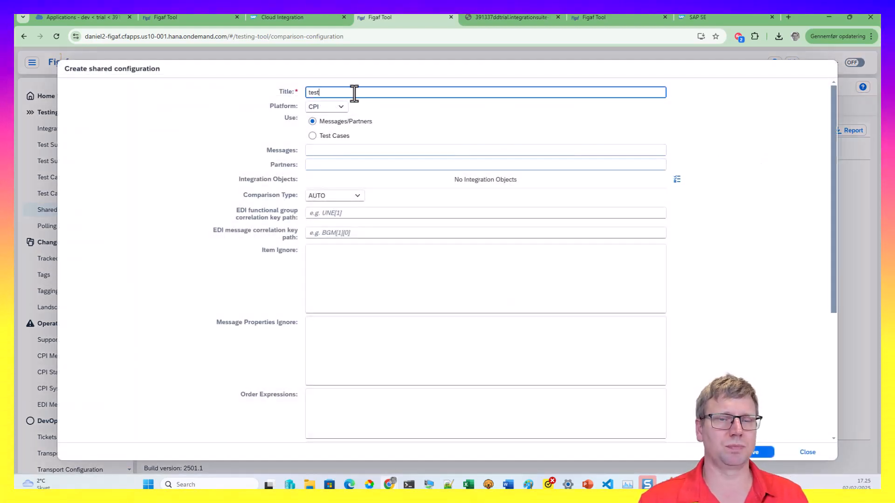
click(470, 125)
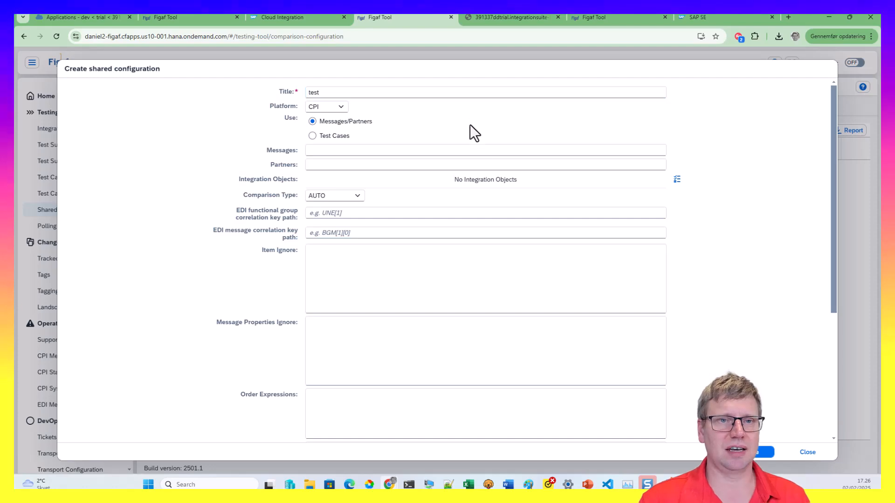
click(677, 179)
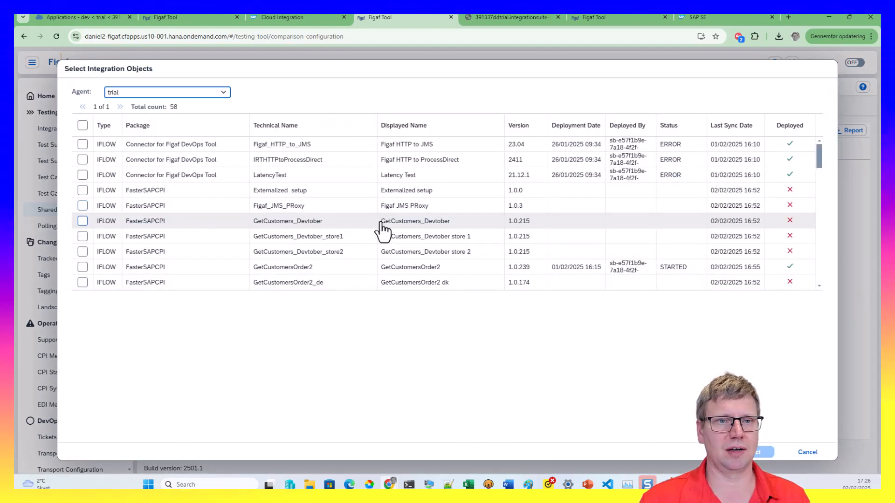
key(Escape)
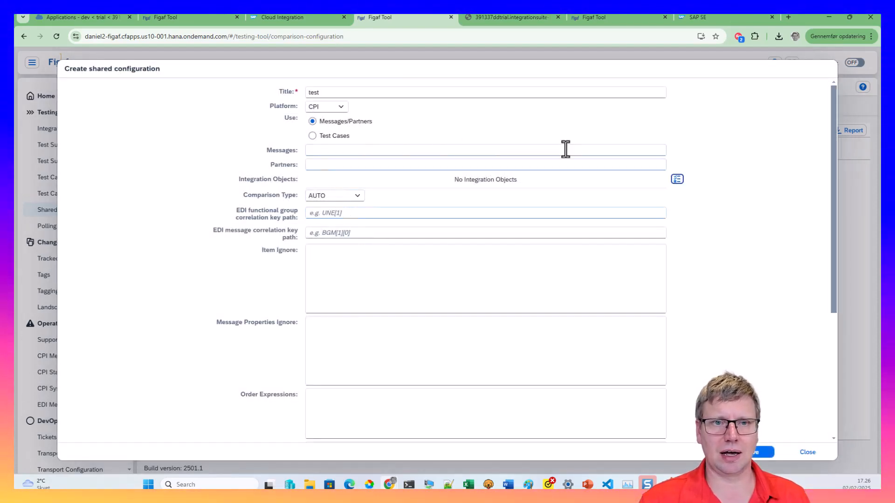
Base the configuration on the newest GetCustomersOrder2 test case, test3
click(342, 136)
click(676, 151)
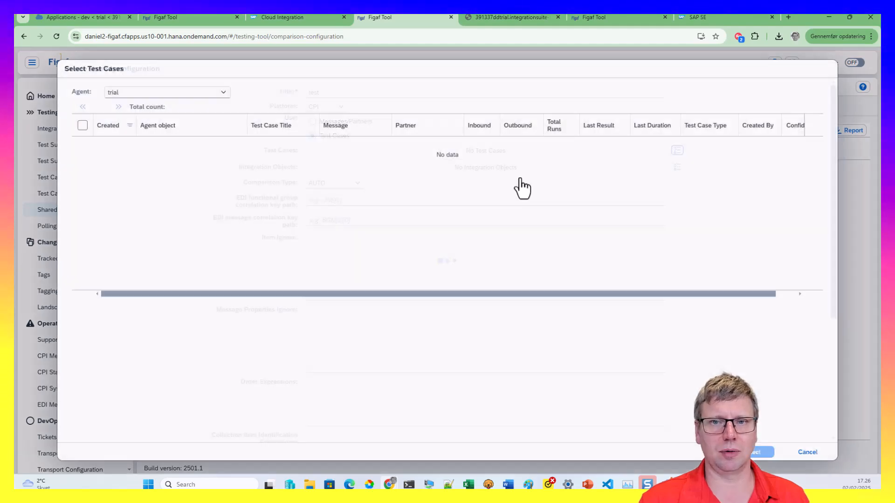
click(154, 145)
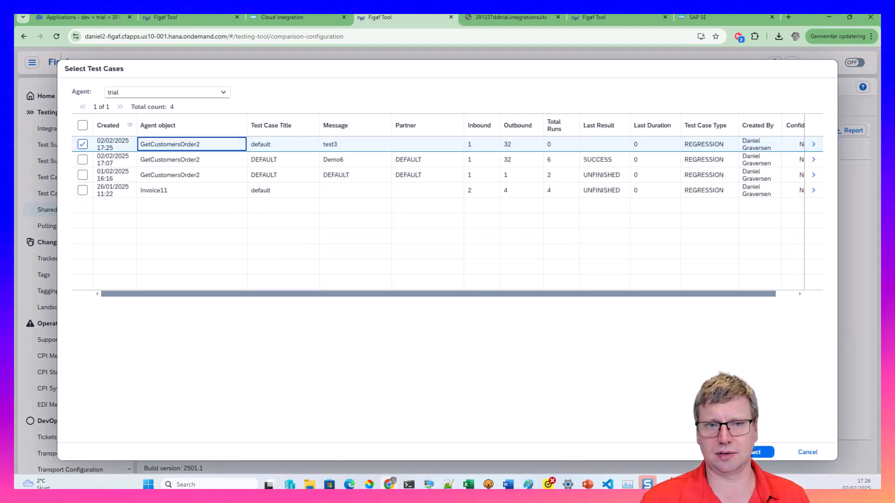
click(755, 453)
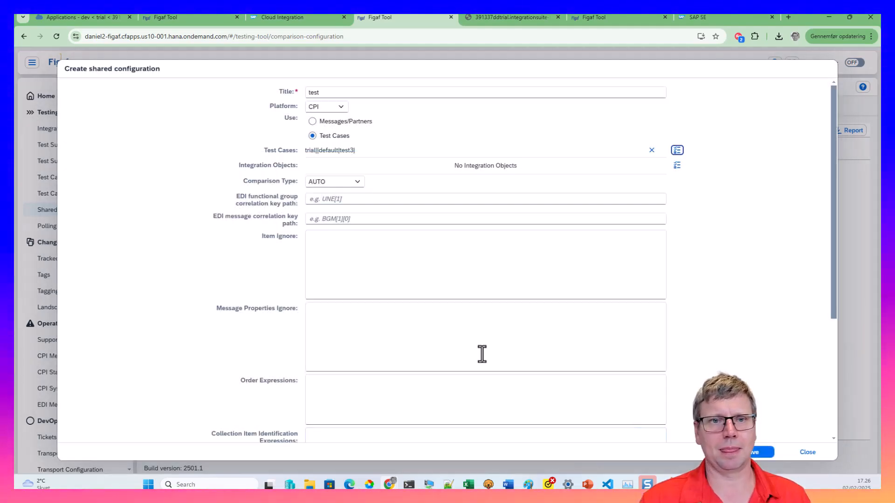
Enable Test with mock data and save the shared configuration
click(329, 248)
scroll(323, 320, down, 4)
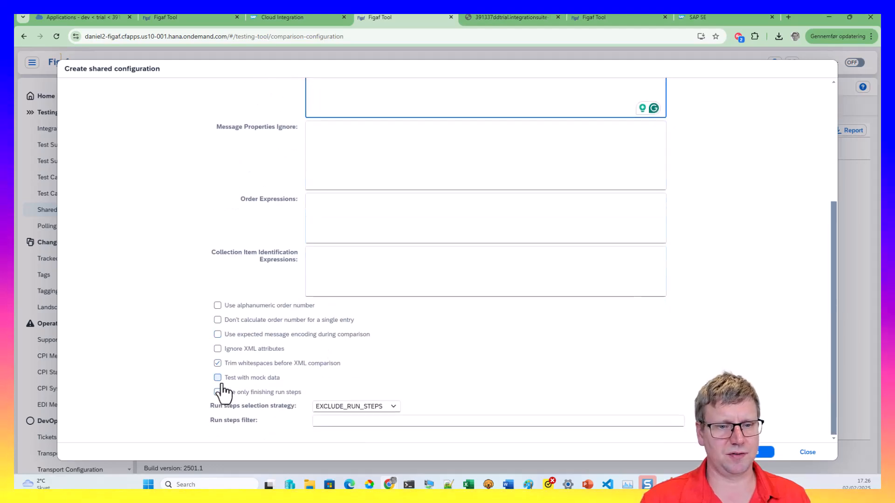
click(221, 381)
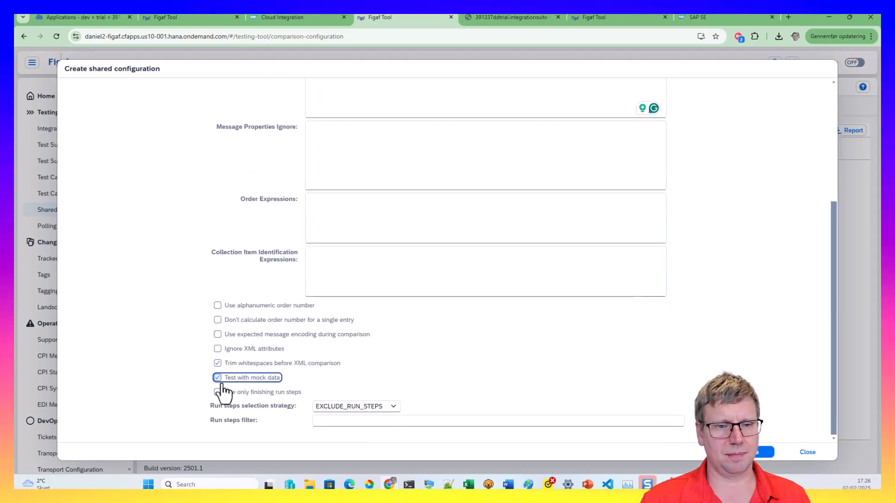
click(760, 452)
click(504, 282)
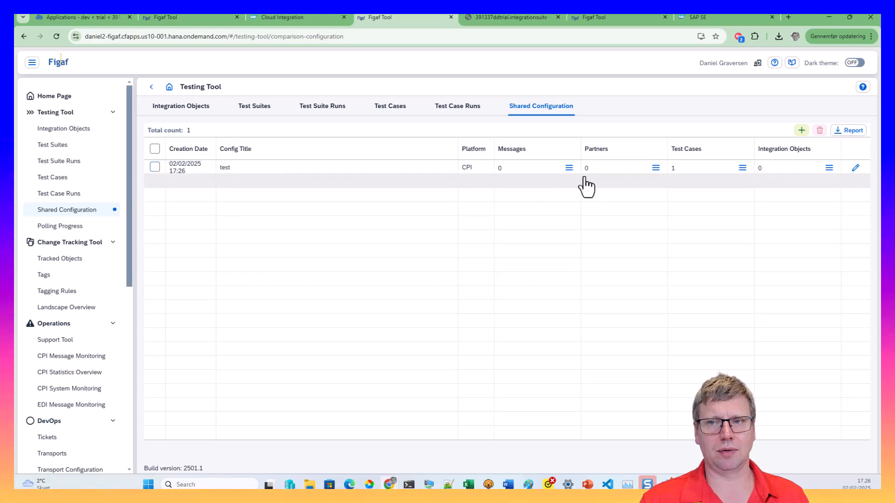
Run the newest GetCustomersOrder2 and Demo6 test cases, then return to the Integration Suite flow
click(54, 178)
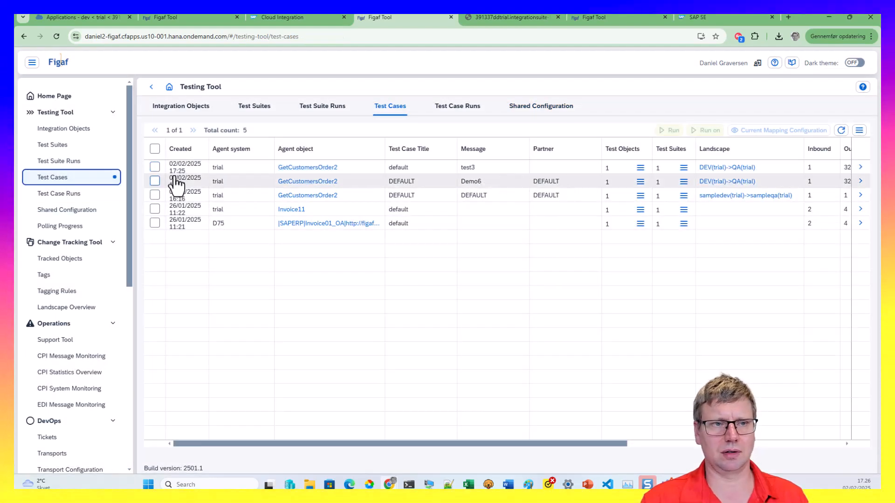
click(155, 166)
click(154, 181)
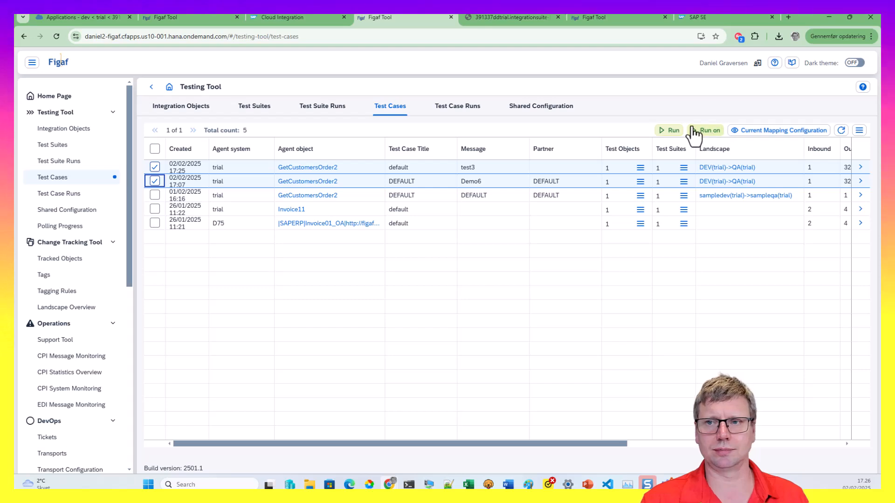
click(670, 132)
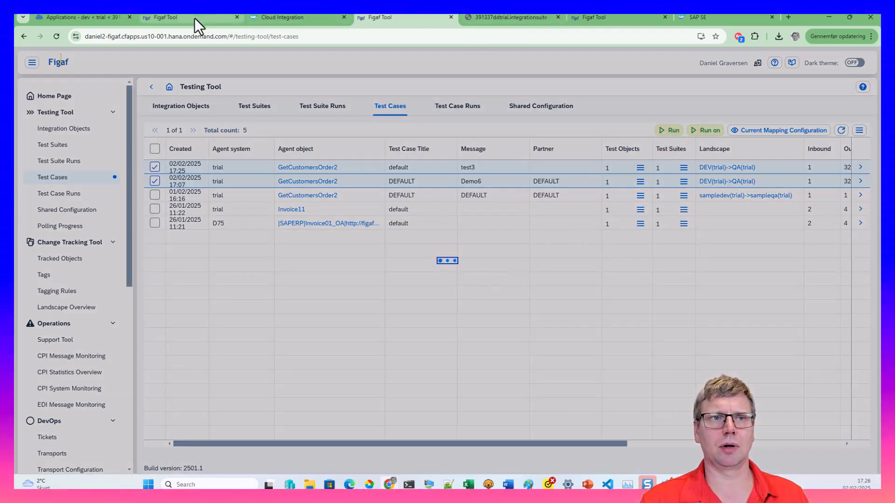
click(279, 17)
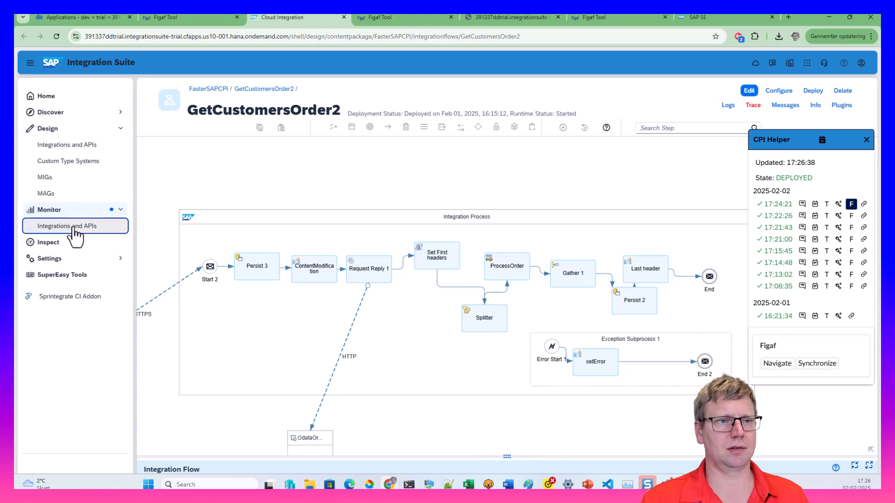
List and refresh the past hour's processed messages in monitoring to find the mock run
click(74, 228)
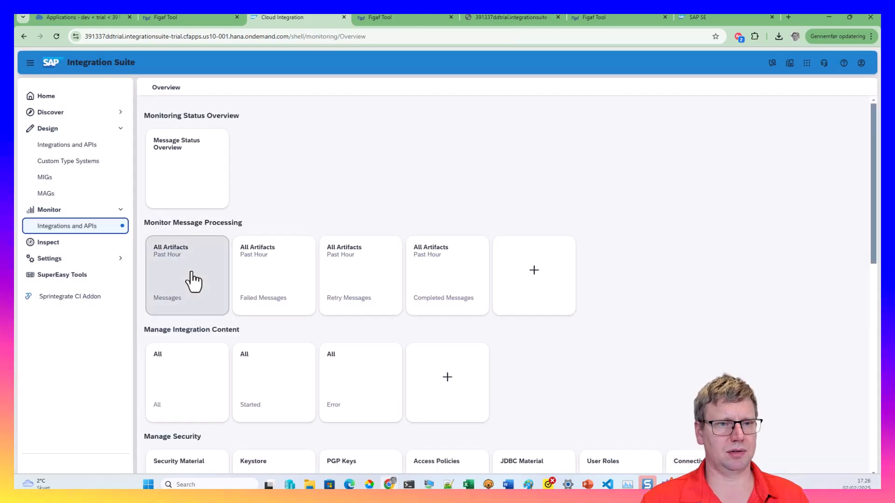
click(194, 281)
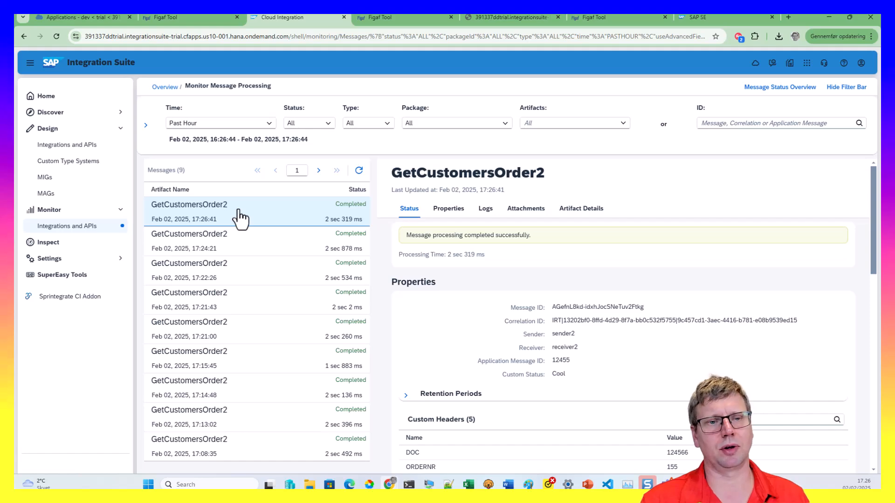
click(359, 170)
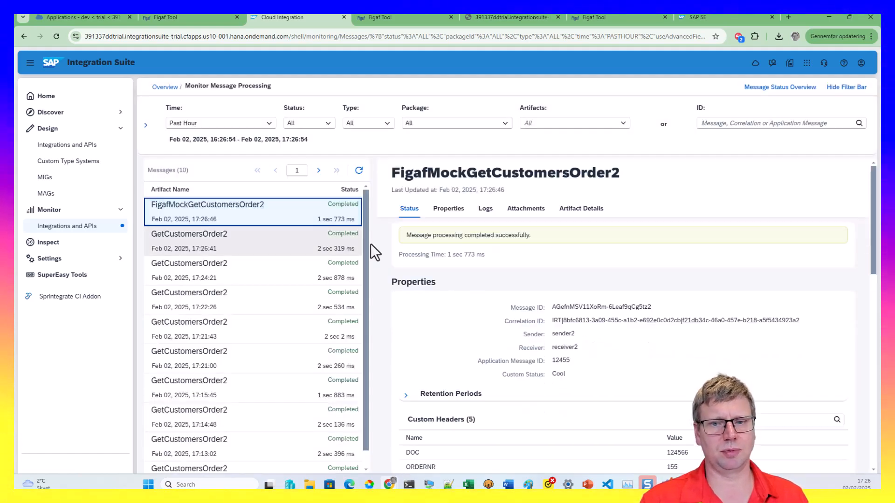
scroll(493, 338, down, 3)
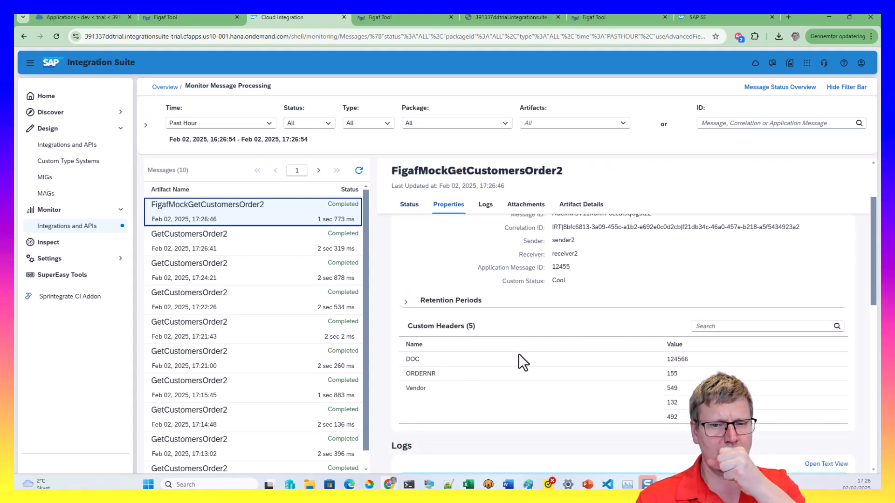
scroll(545, 282, down, 5)
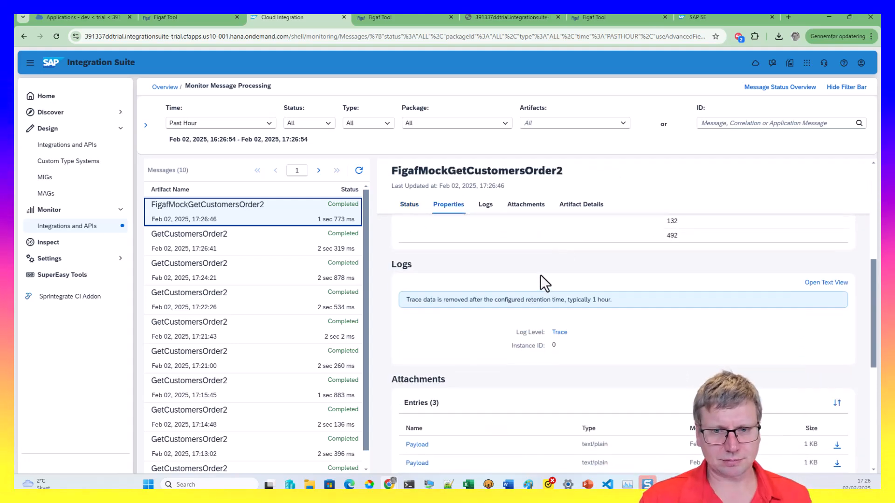
In the mock run's trace, inspect the HTTP step's connection address host, then return to Figaf
click(559, 332)
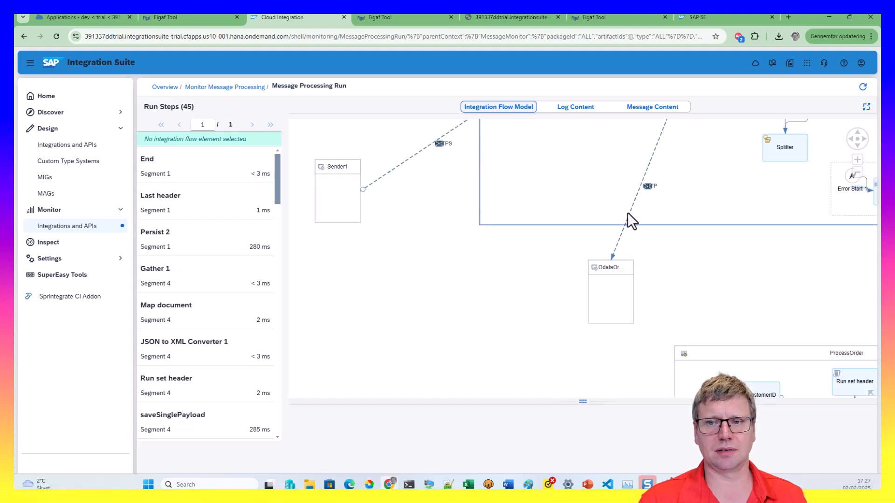
click(630, 213)
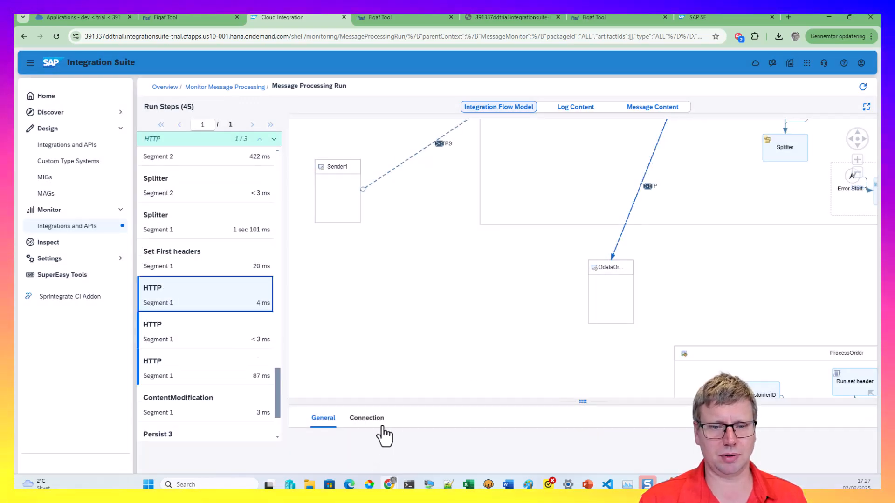
click(369, 417)
drag(552, 403, 545, 307)
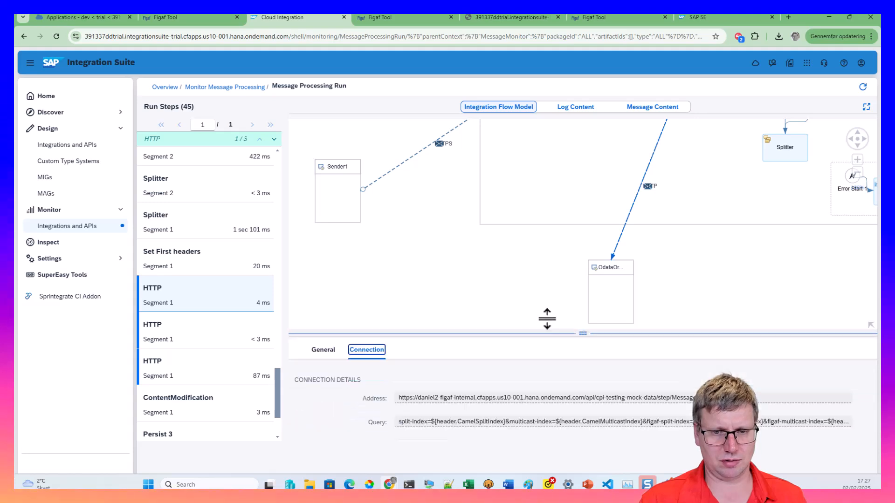
click(534, 273)
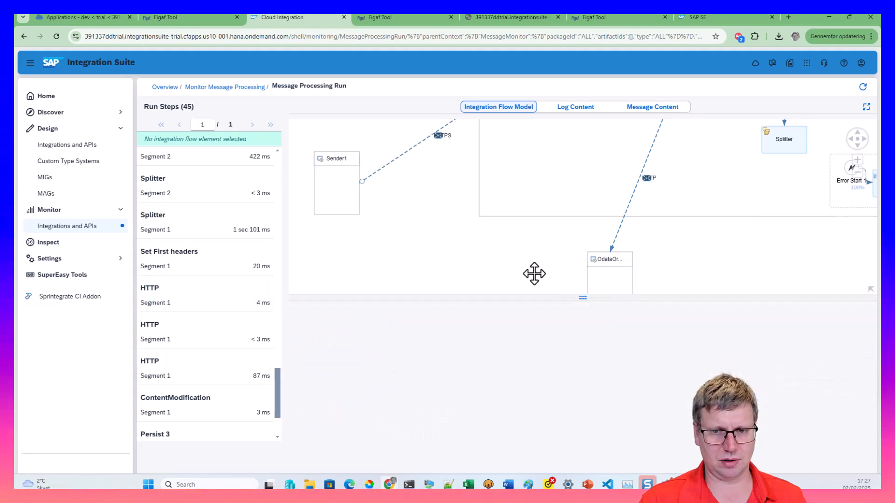
click(635, 192)
click(366, 314)
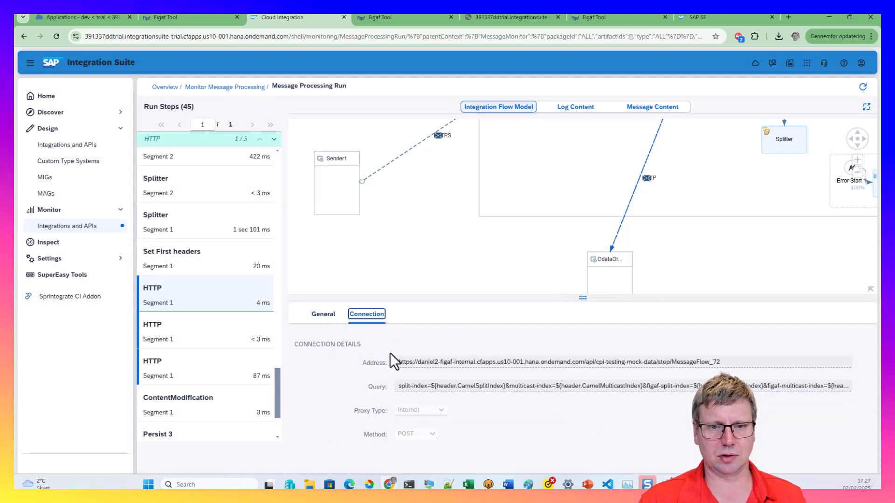
drag(428, 363, 477, 363)
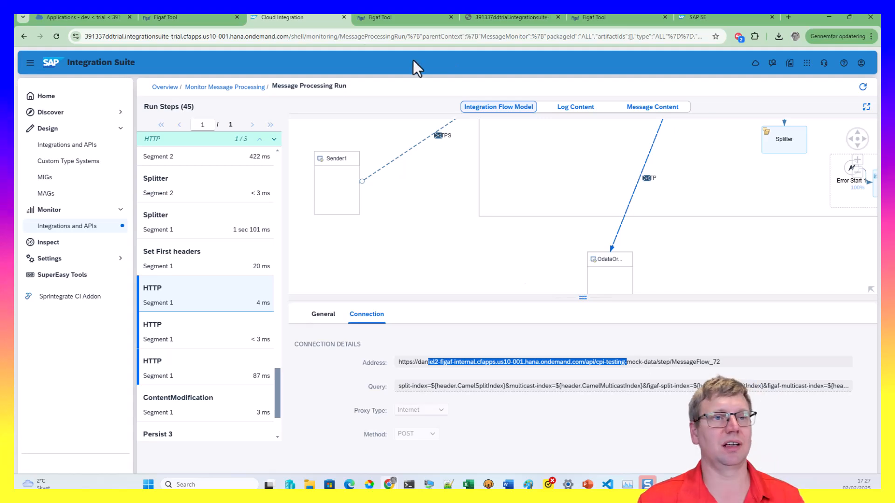
click(202, 16)
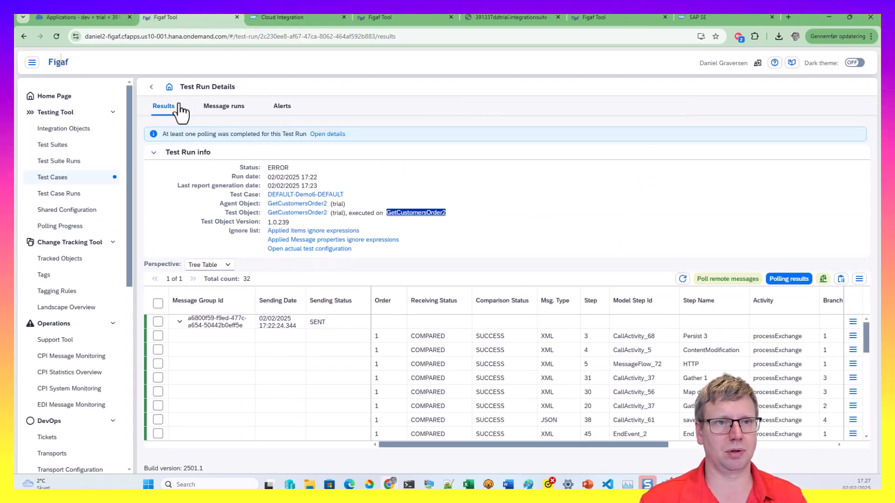
View results of the newest test3 run from the refreshed Test Case Runs list
click(153, 87)
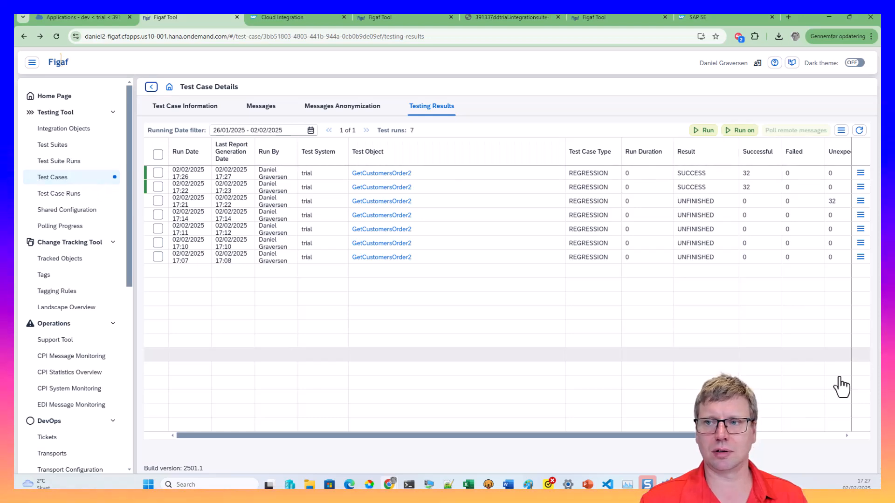
click(859, 131)
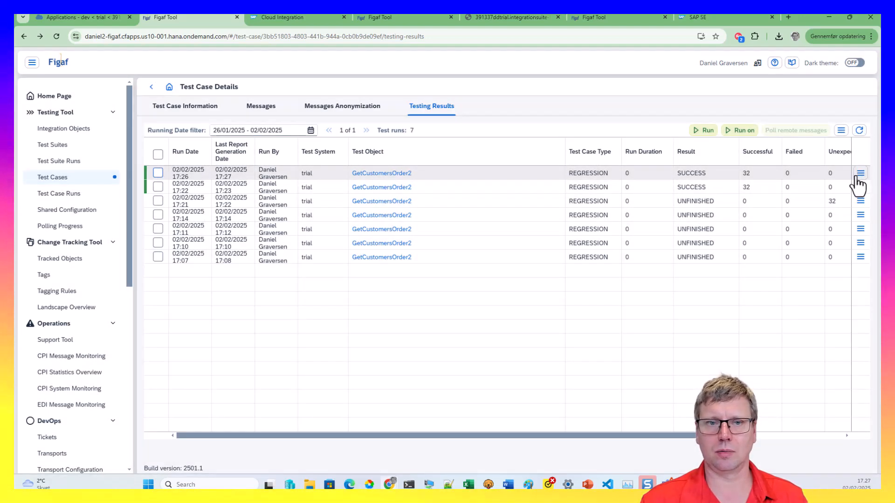
click(857, 176)
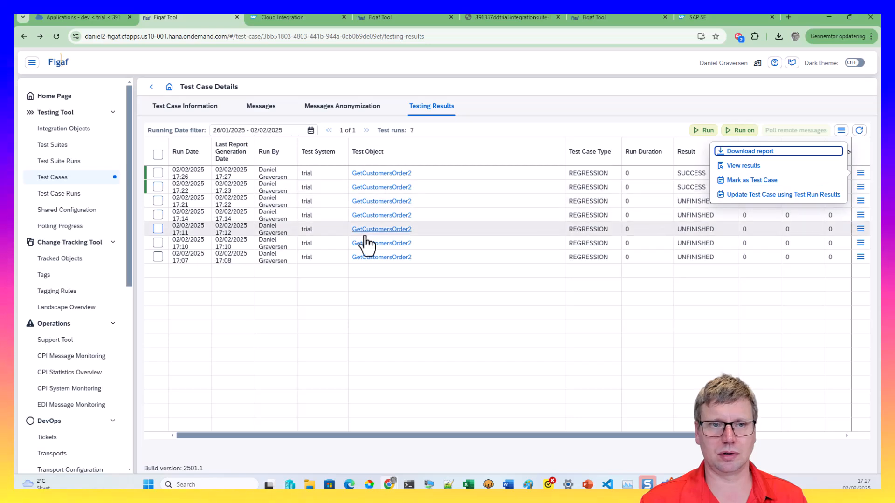
click(262, 318)
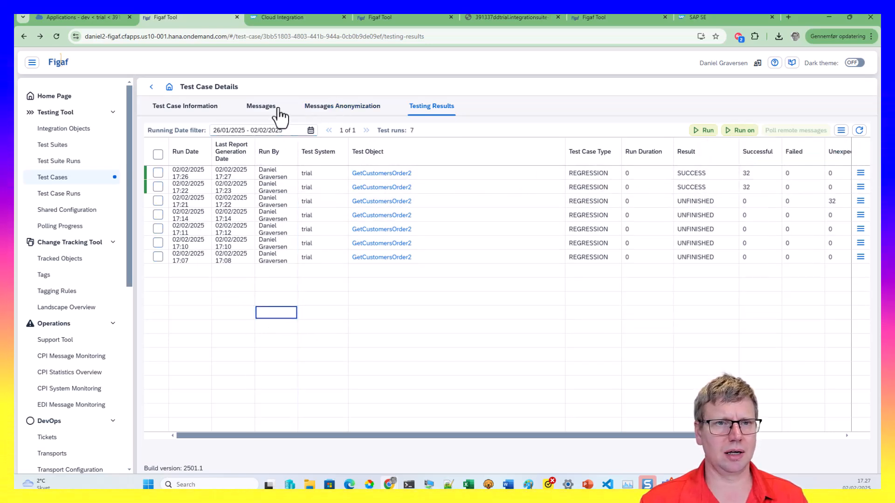
click(80, 198)
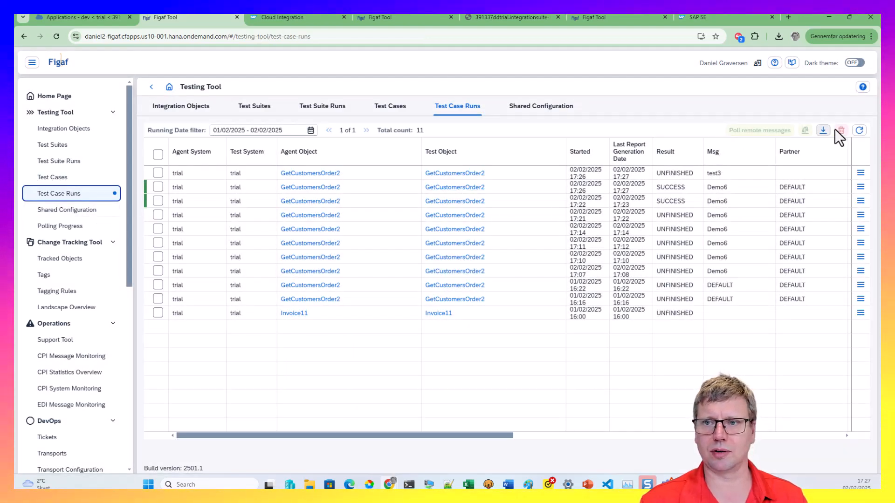
click(859, 131)
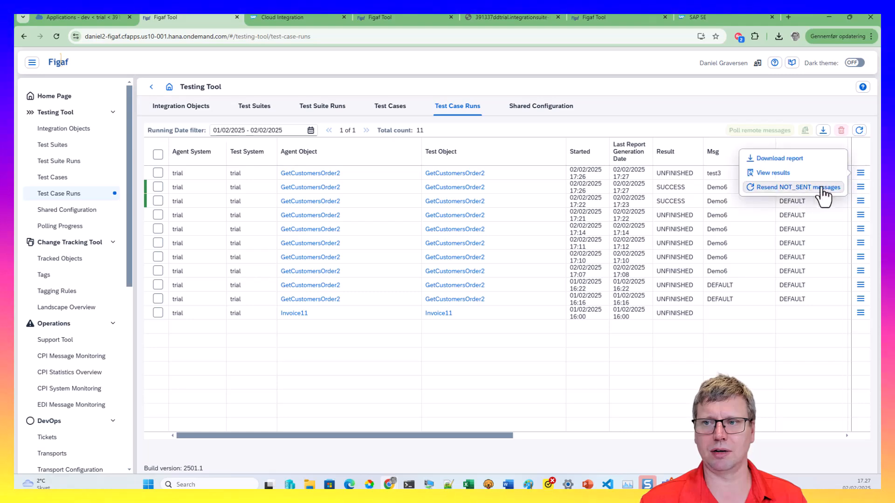
click(802, 176)
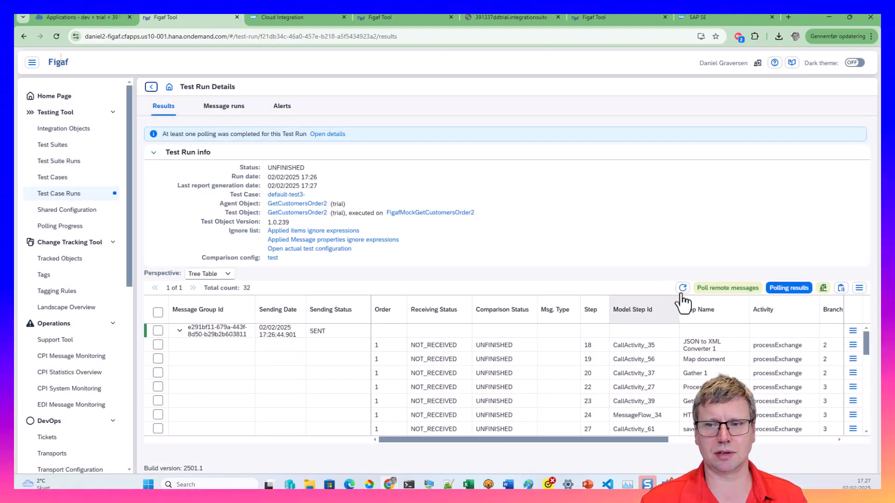
click(682, 289)
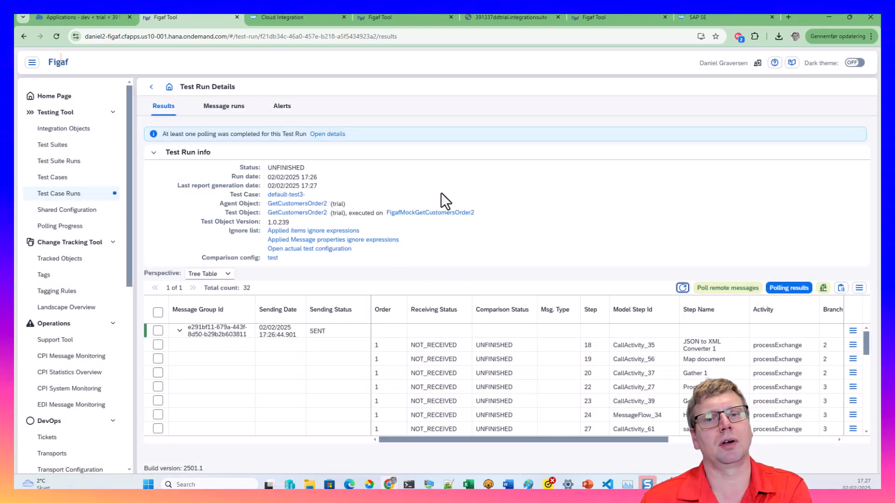
Open the FigafMockGetCustomersOrder2 iflow, then refresh the test3 run results several times
click(441, 215)
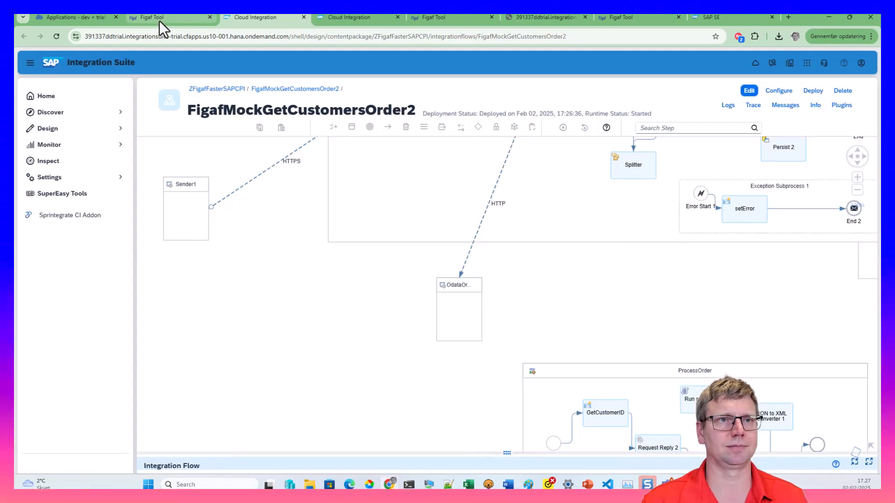
click(159, 21)
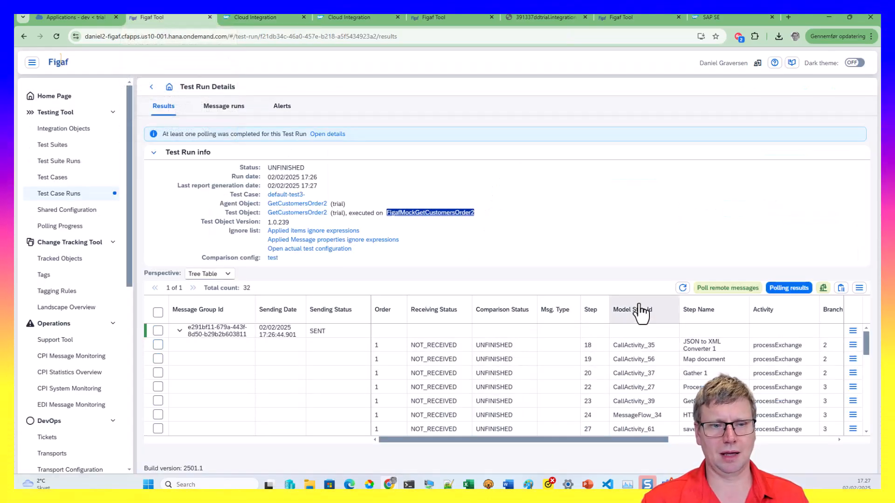
click(683, 288)
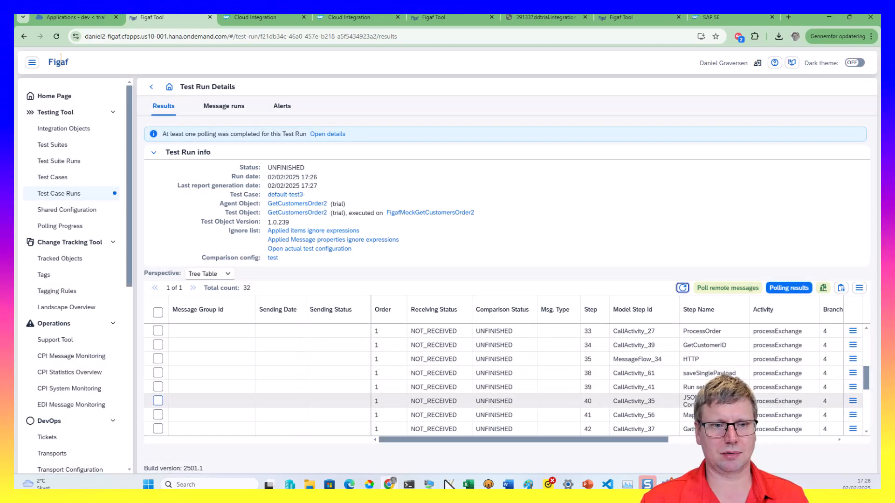
click(683, 290)
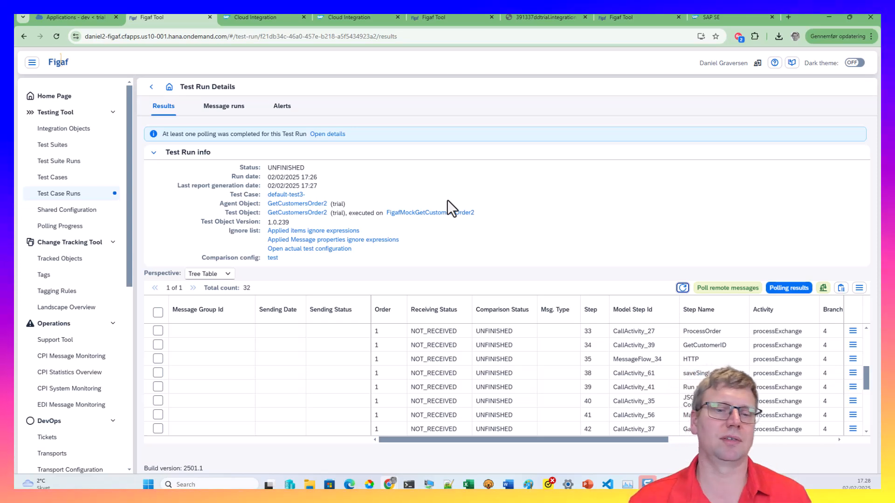
scroll(599, 415, up, 2)
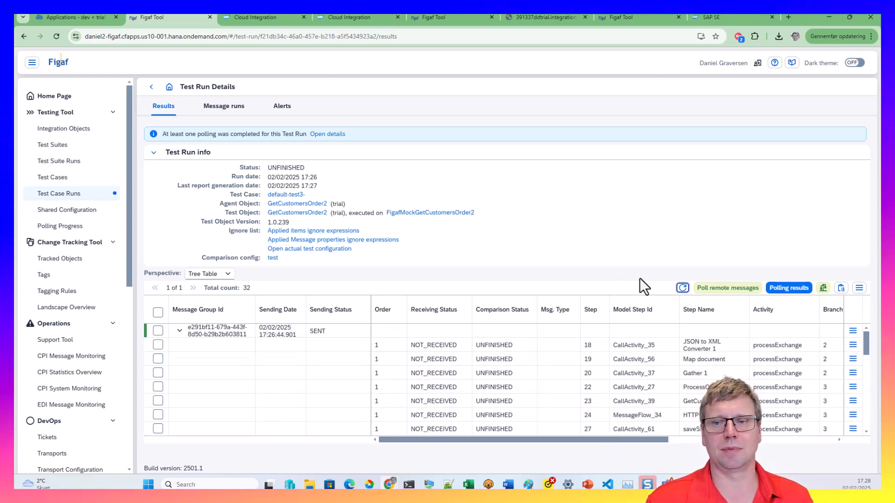
click(682, 287)
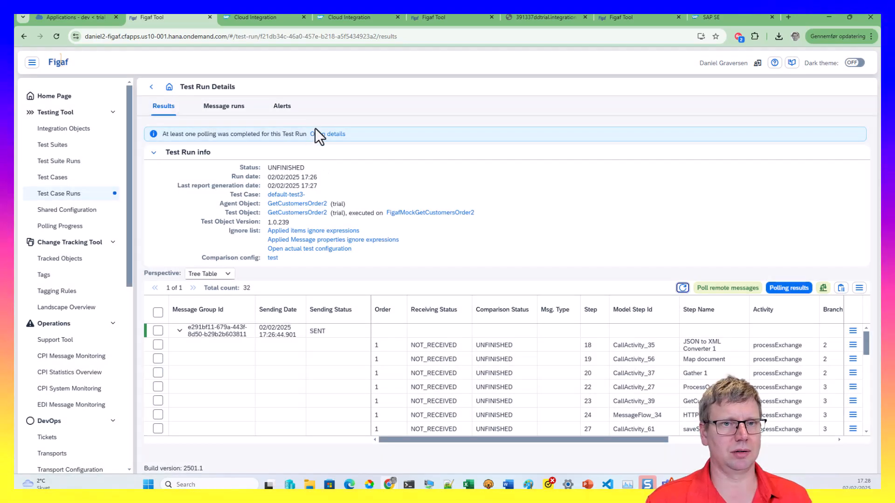
Check the polling details and poll remote messages for the test3 run
click(318, 133)
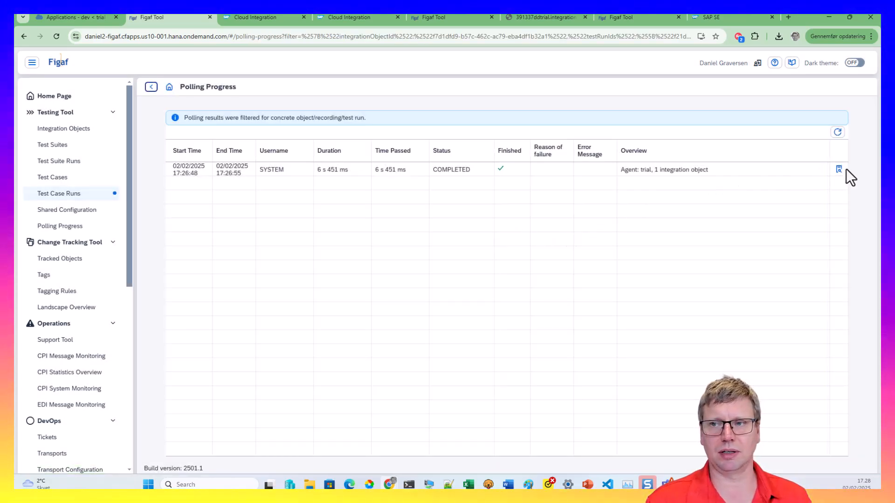
click(838, 171)
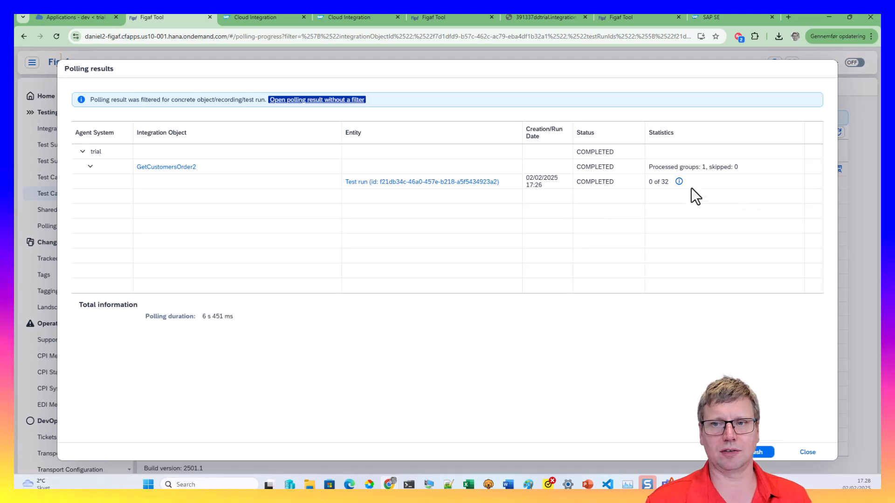
key(Escape)
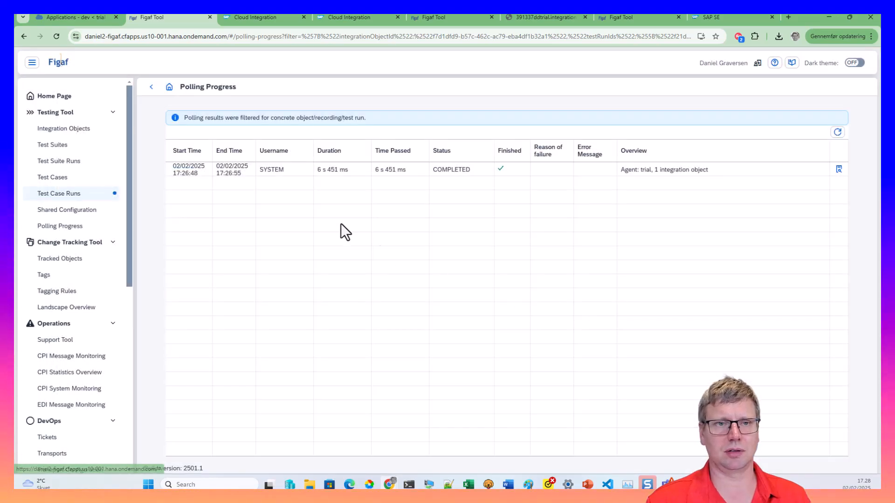
click(151, 87)
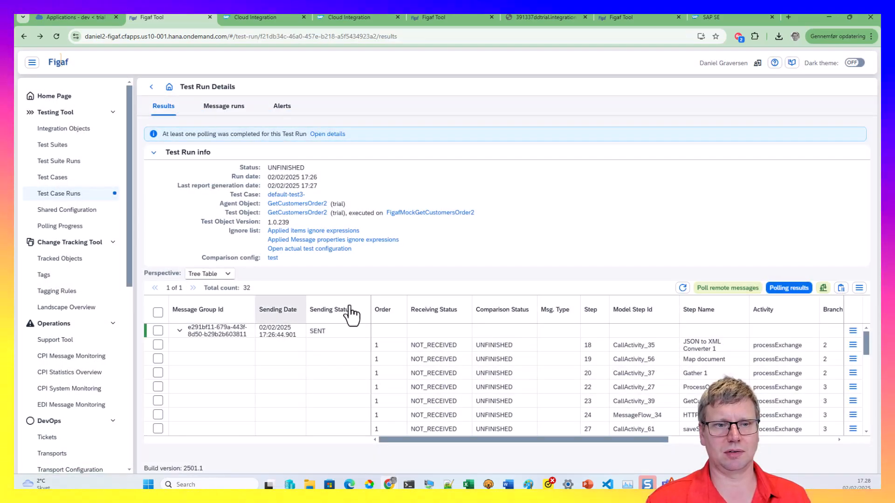
click(732, 291)
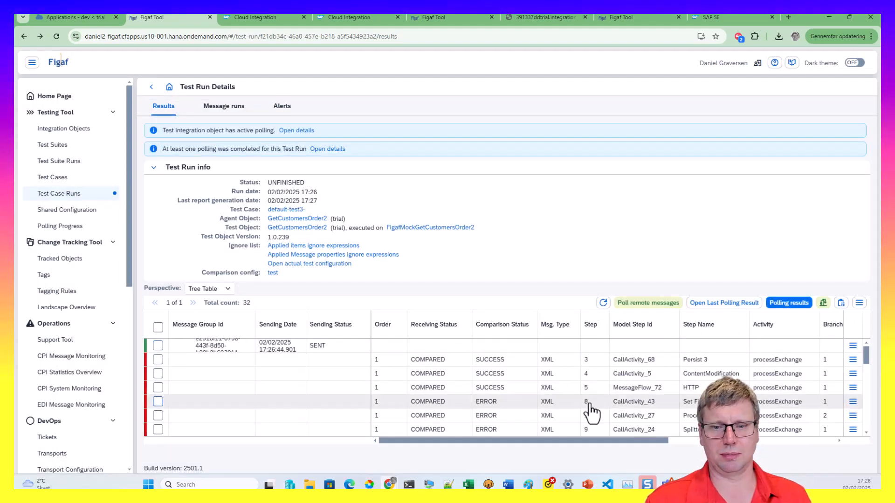
scroll(590, 412, down, 5)
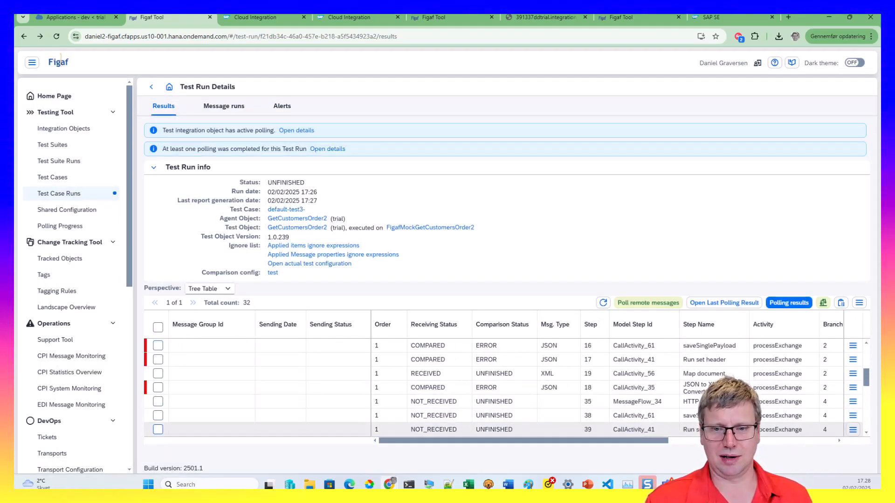
click(853, 388)
click(783, 395)
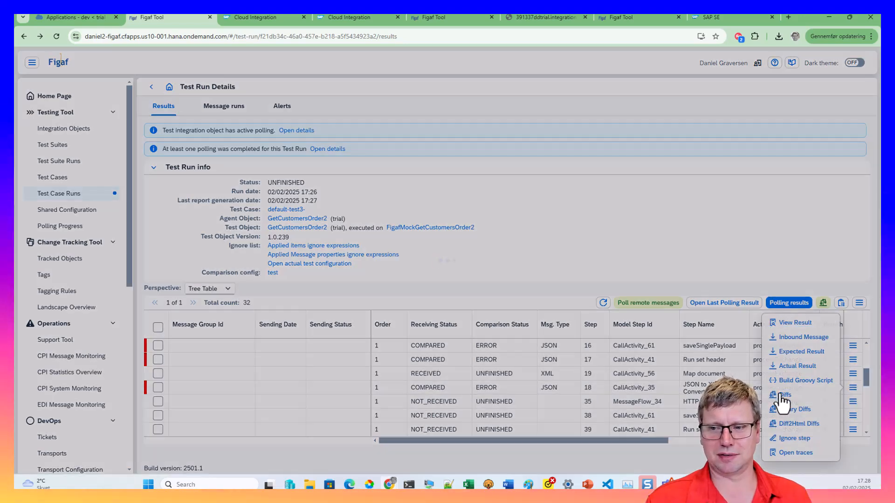
click(302, 416)
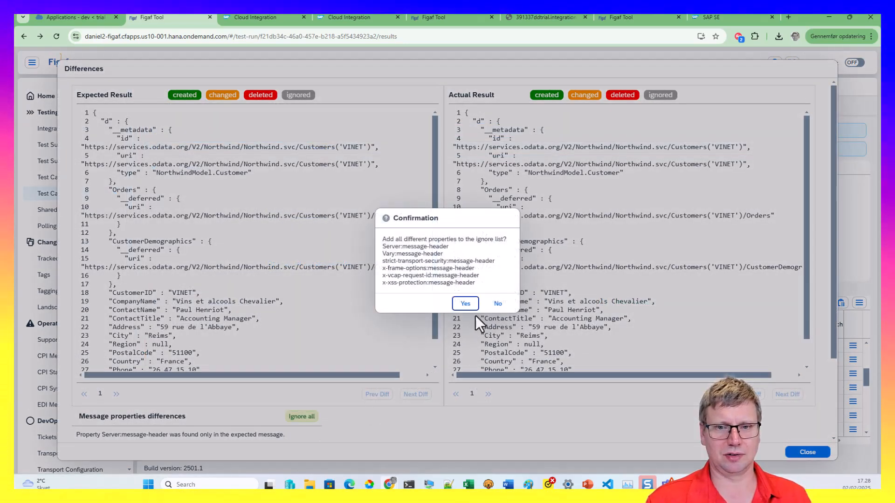
click(465, 305)
click(495, 282)
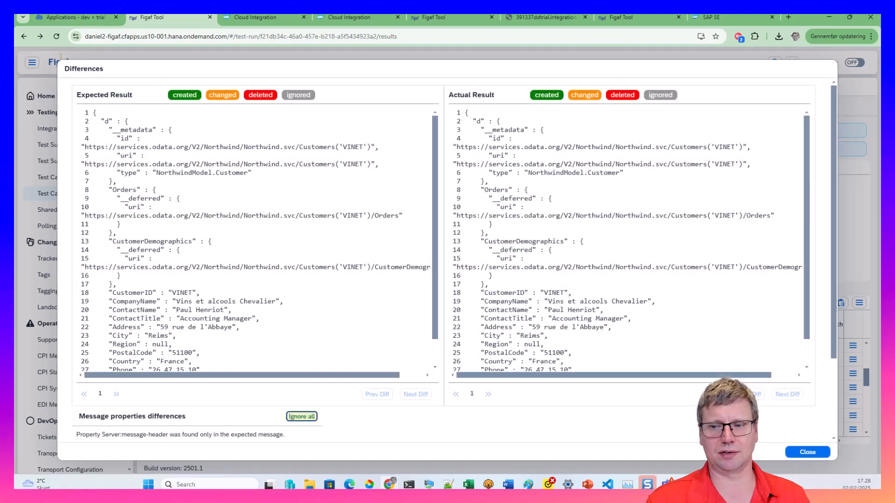
click(807, 452)
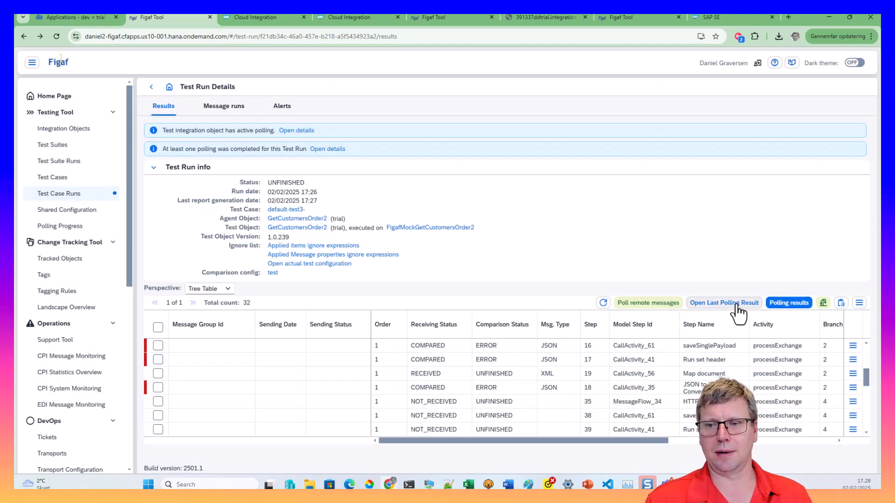
click(821, 306)
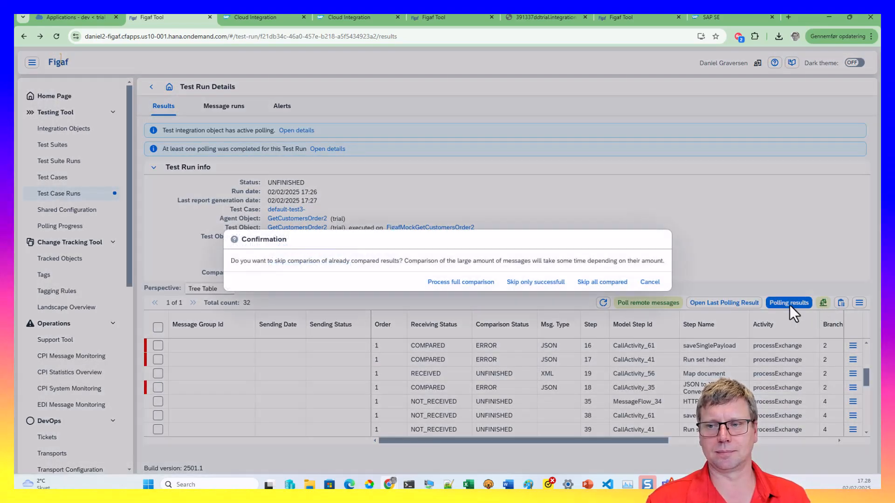
click(537, 283)
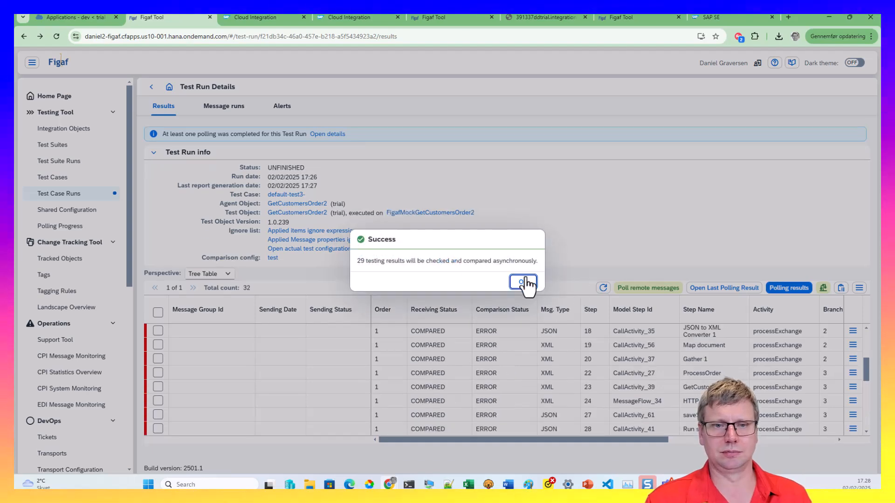
click(523, 282)
click(602, 287)
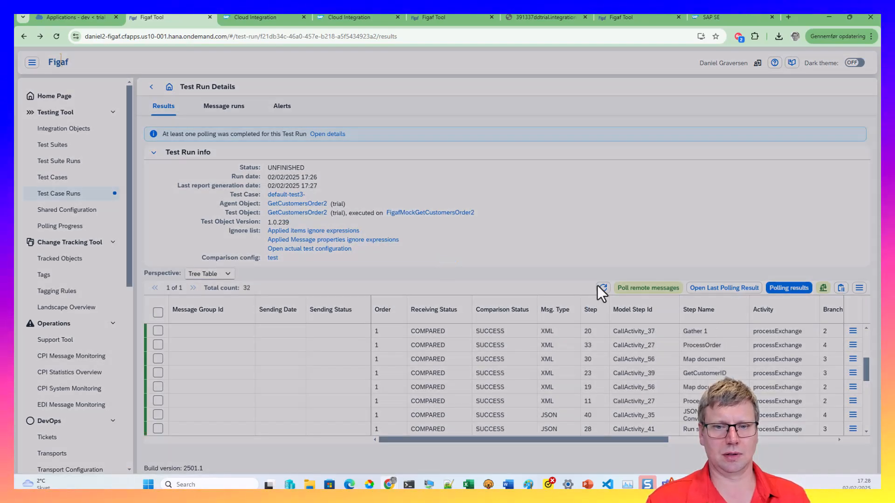
scroll(571, 415, down, 3)
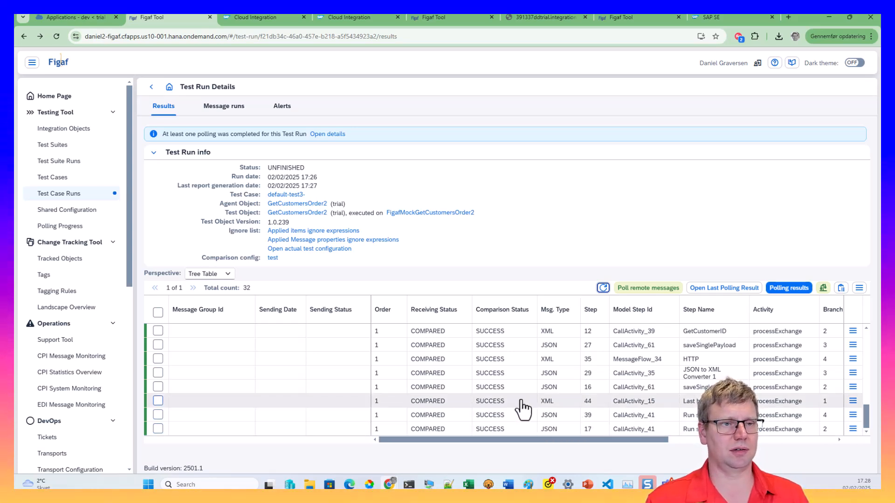
Filter tracked objects by name GetCustomersOrder2 and tick its iflow
click(67, 260)
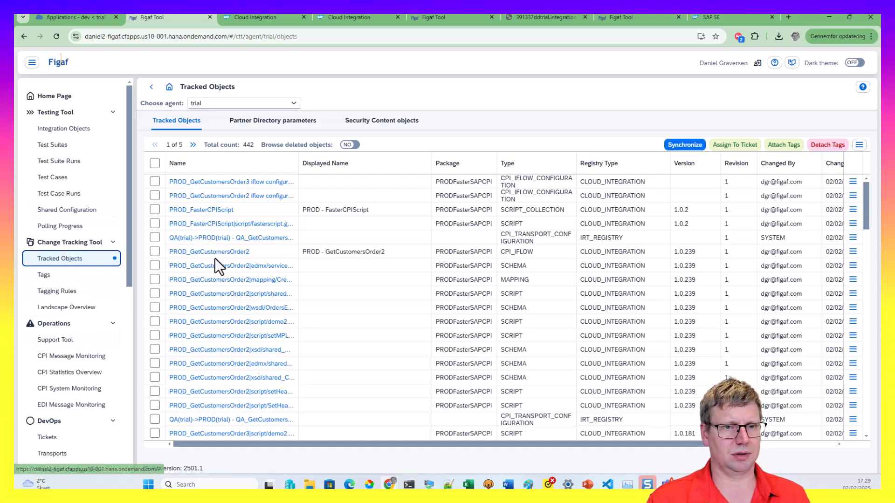
drag(258, 253, 190, 252)
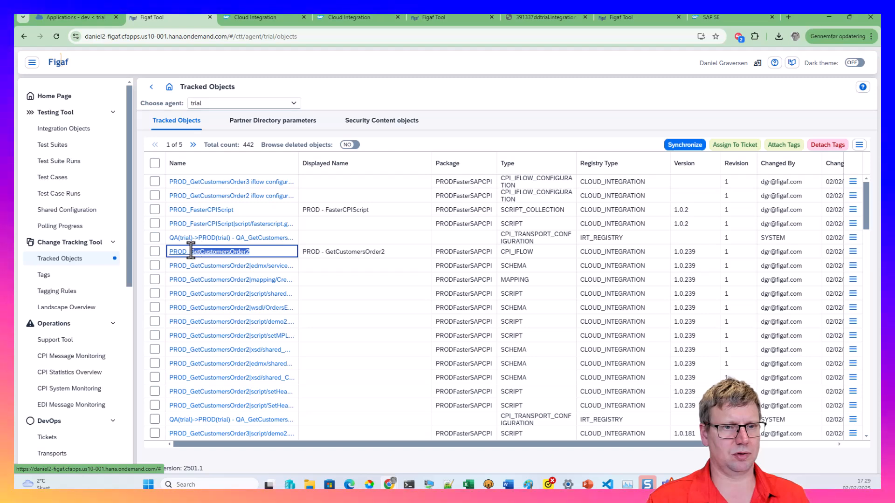
click(203, 173)
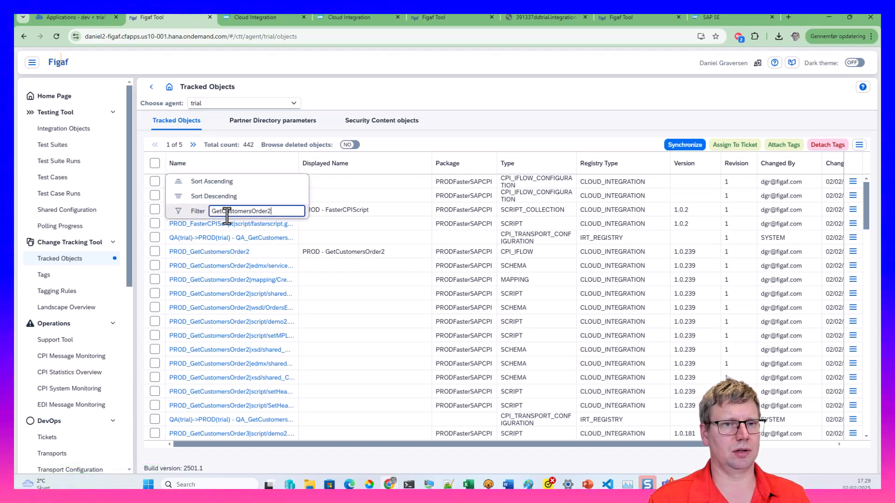
key(Return)
scroll(156, 373, down, 5)
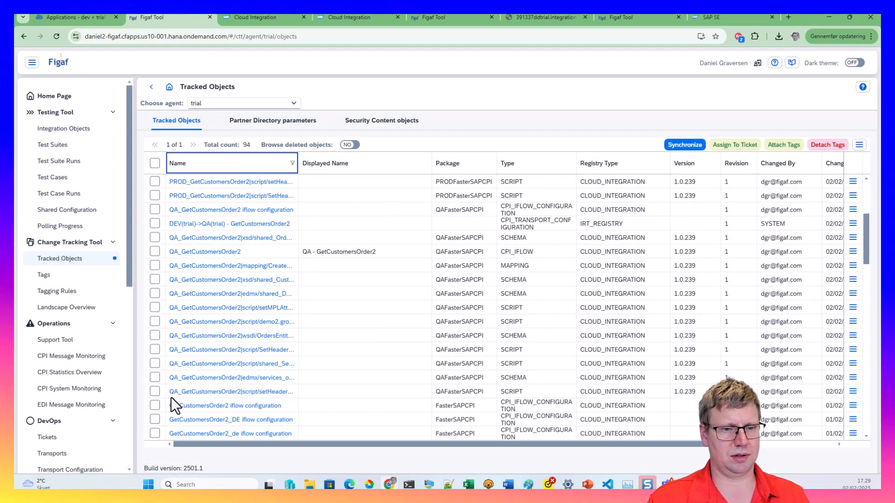
scroll(163, 418, down, 8)
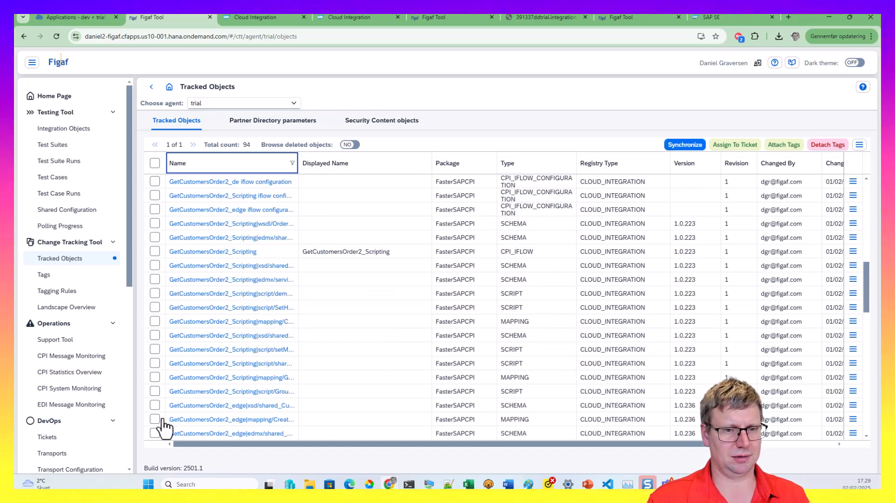
click(163, 407)
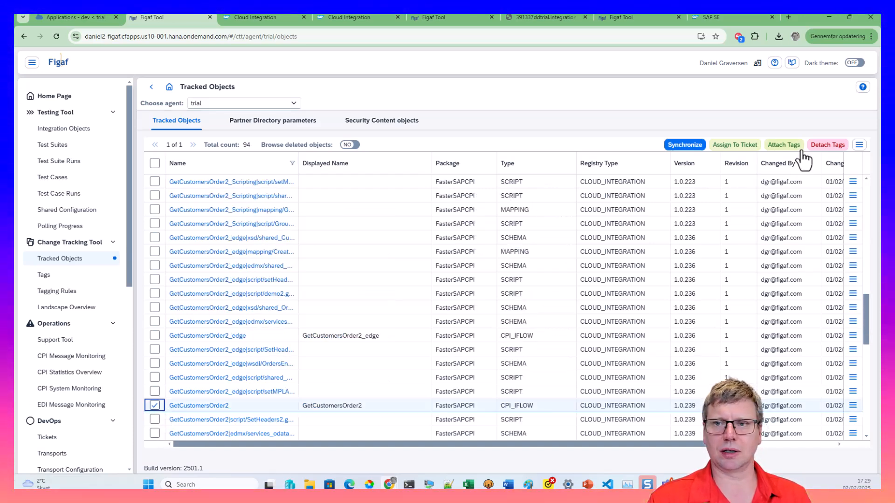
Assign the iflow to a new ticket titled test on landscape DEV(trial)->QA(trial)
click(736, 144)
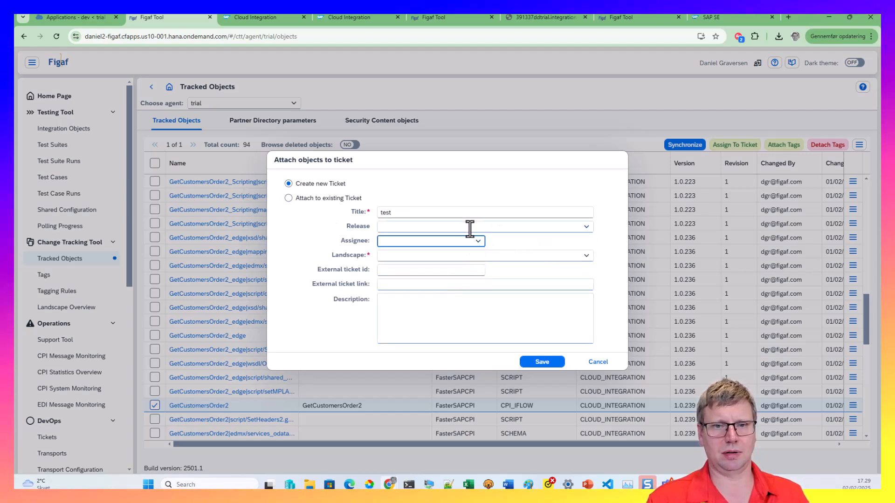
click(586, 256)
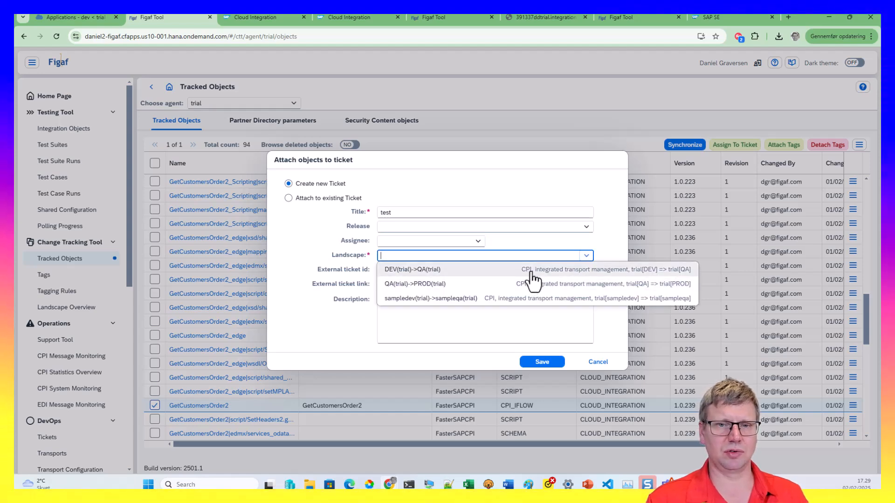
click(476, 280)
click(542, 363)
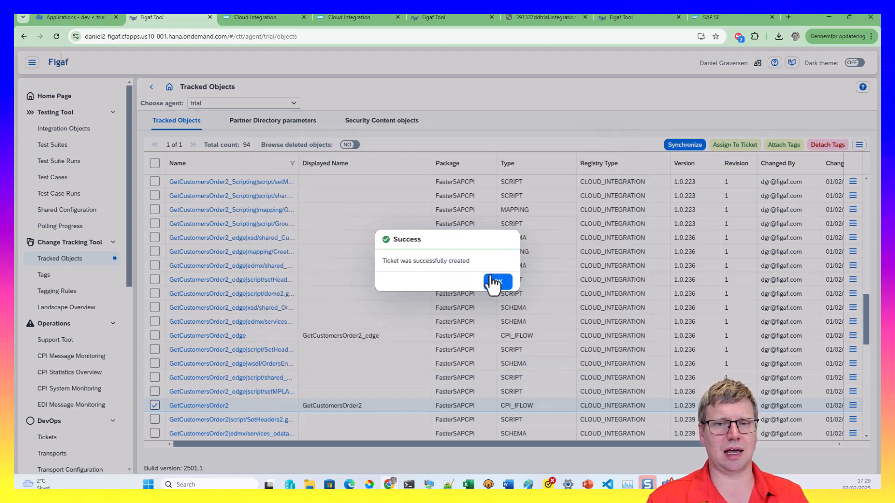
click(498, 280)
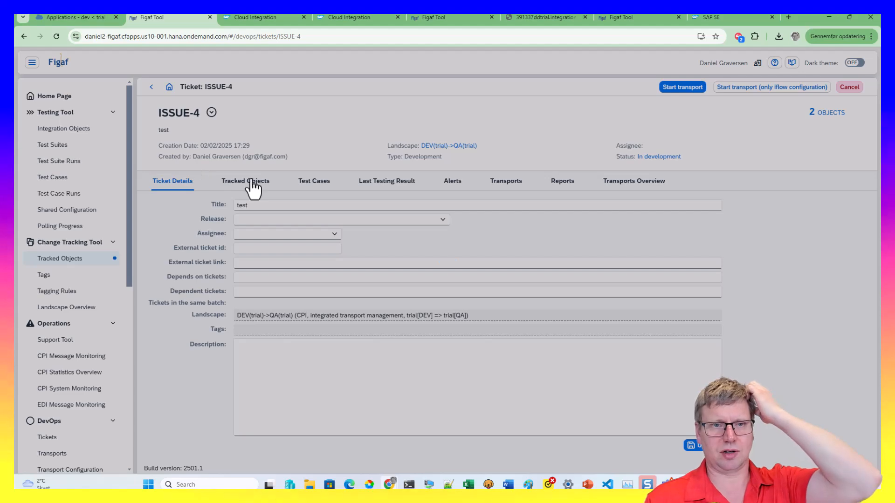
Look up the ticket's related test cases and tick Demo6 and test3
click(254, 187)
click(310, 183)
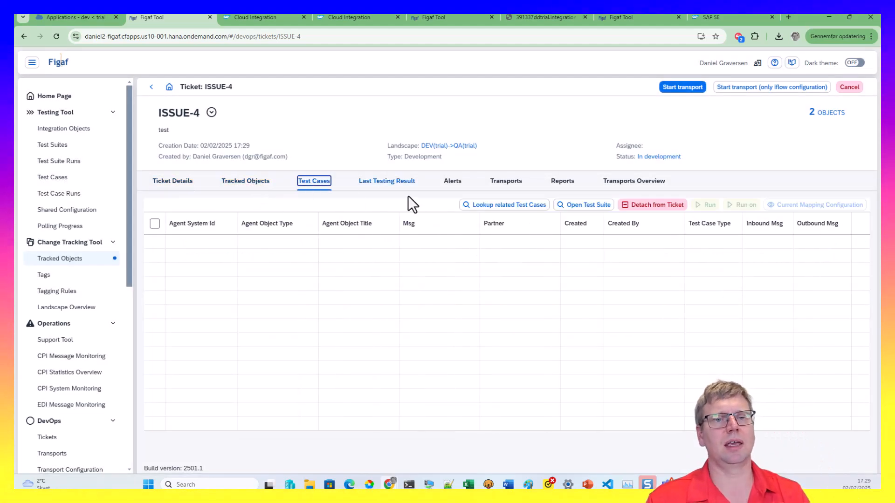
click(463, 205)
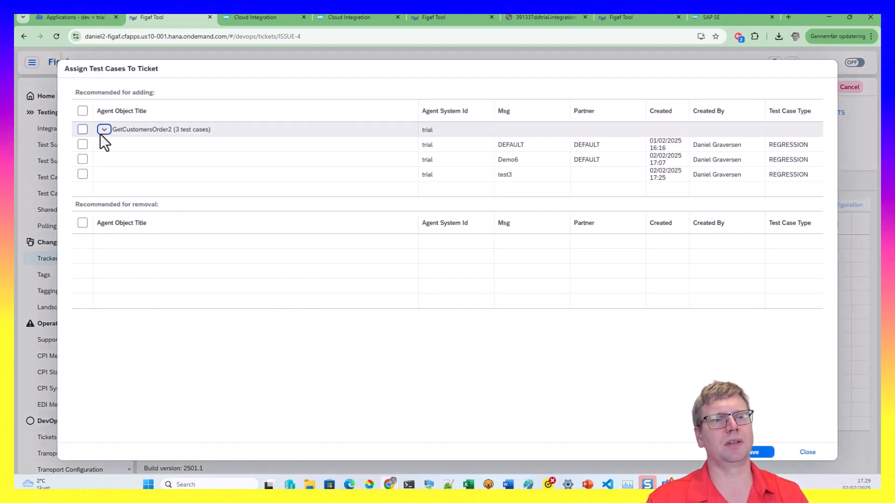
click(82, 144)
click(83, 159)
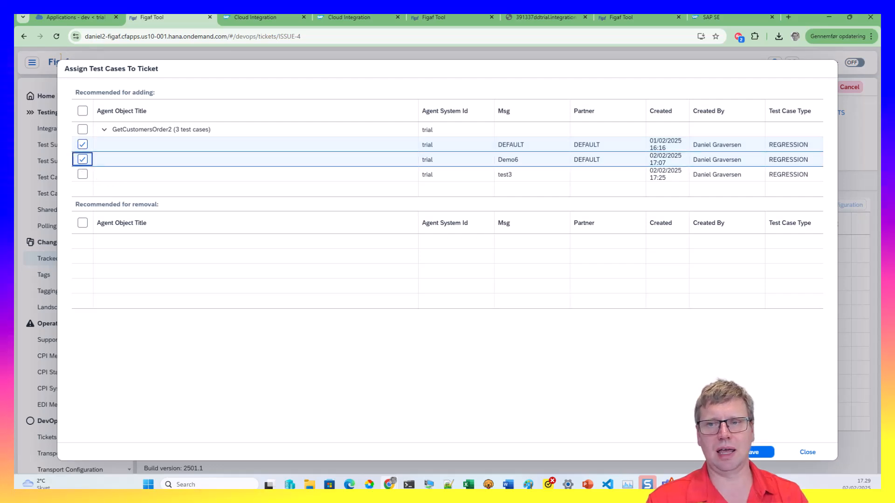
click(83, 159)
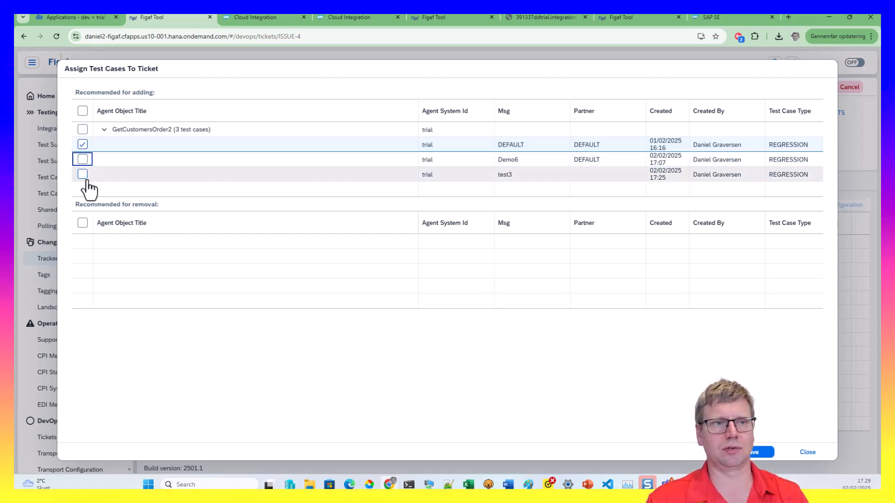
click(82, 144)
click(82, 174)
click(82, 159)
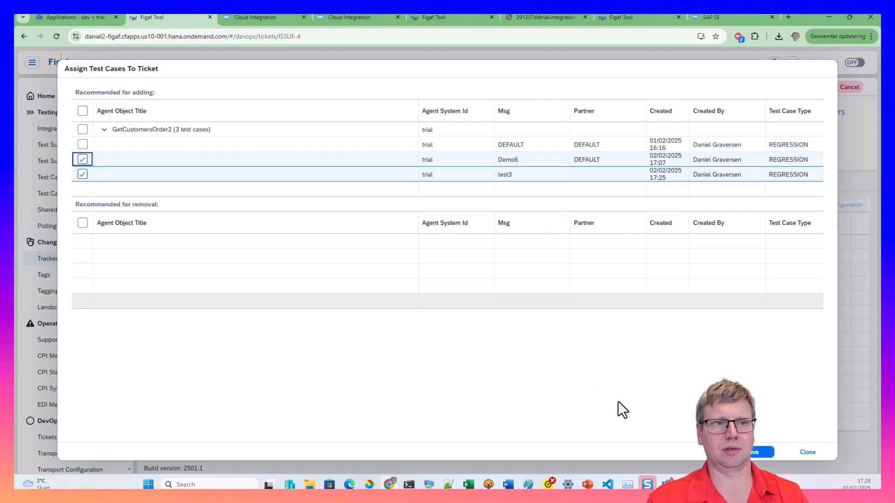
Save the test case links and run them
click(759, 453)
click(498, 282)
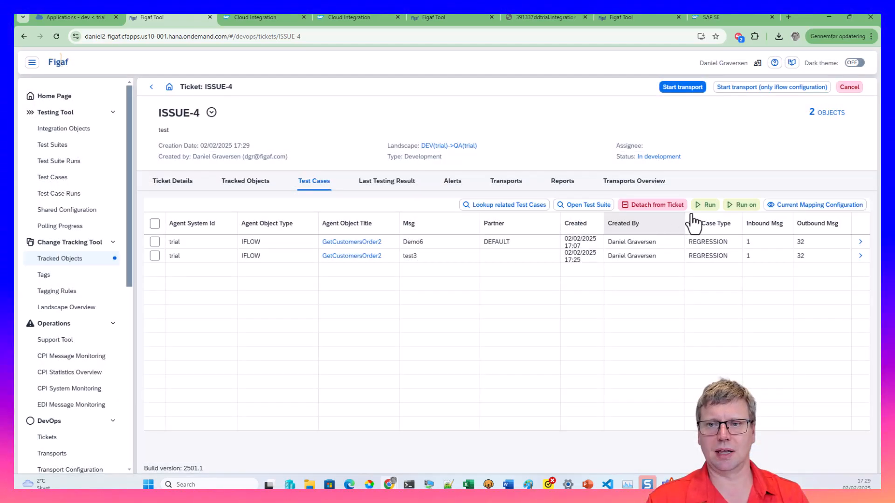
click(710, 207)
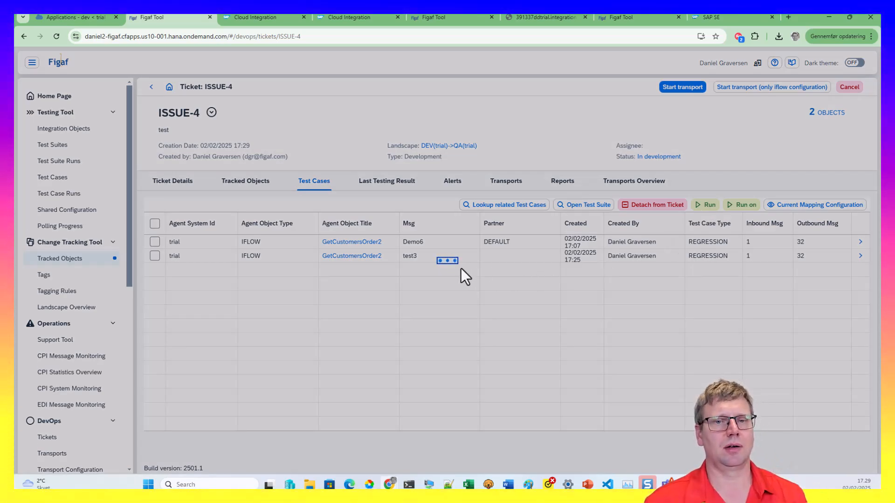
Start the transport for ISSUE-4 and refresh its latest testing results
click(497, 282)
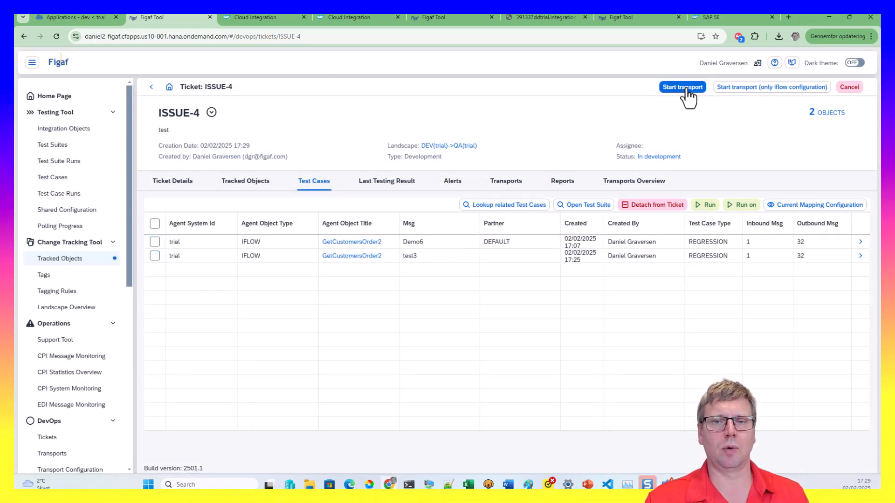
click(685, 88)
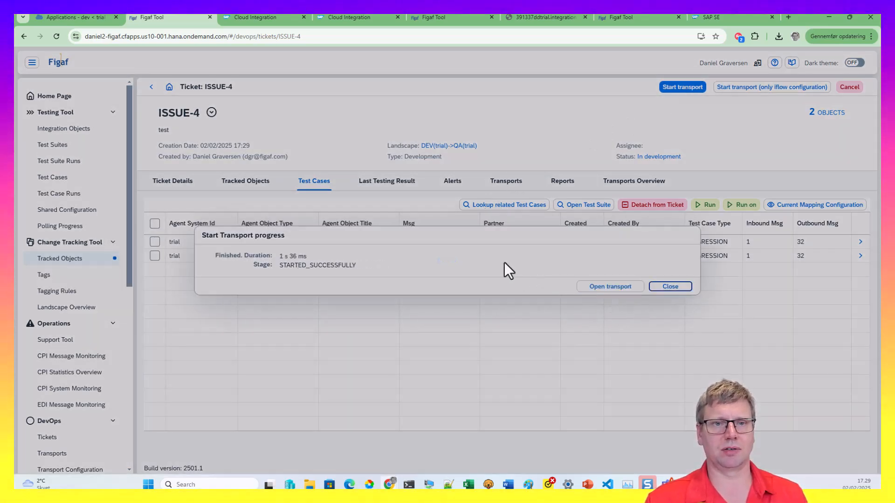
click(667, 287)
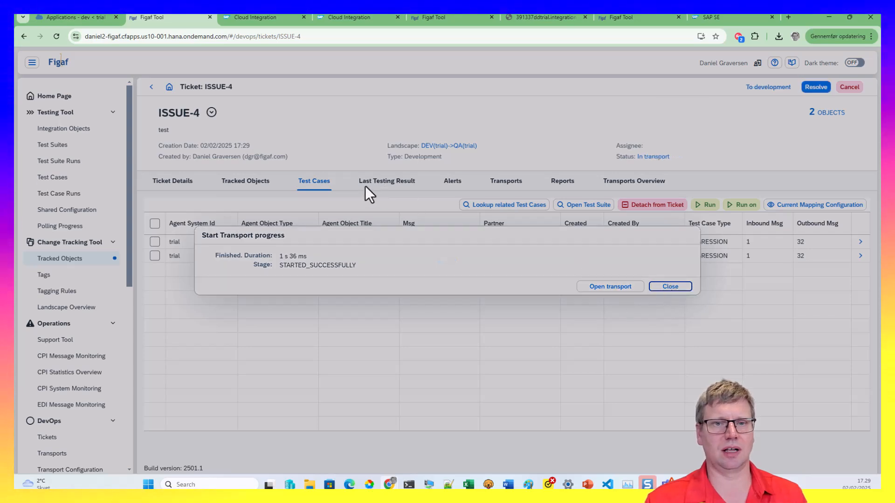
click(379, 184)
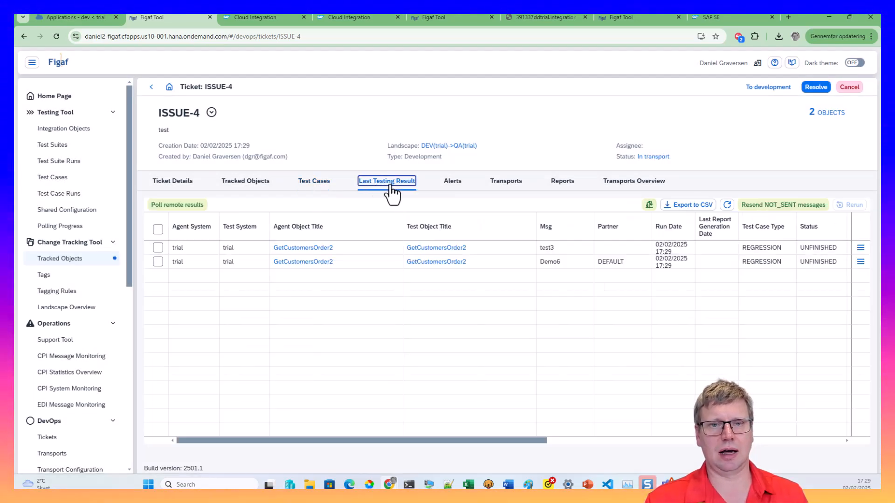
click(727, 205)
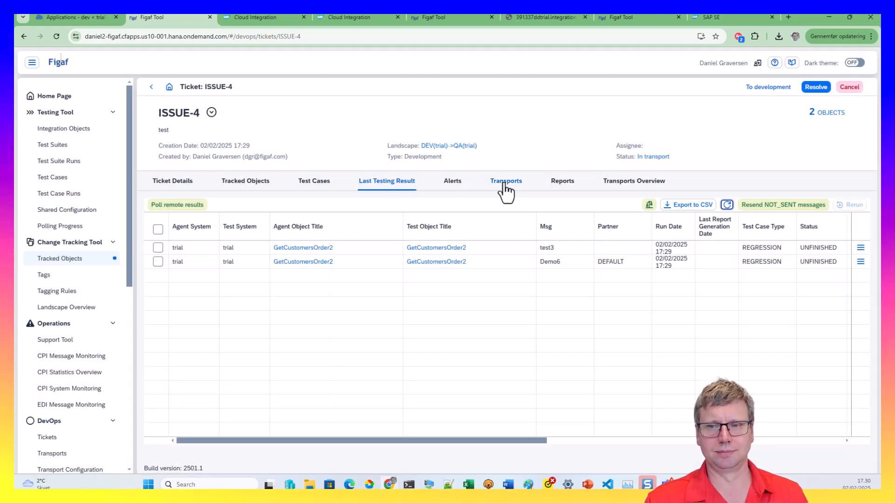
Open and refresh the TRANSPORT-5 details, then switch to PowerPoint
click(506, 182)
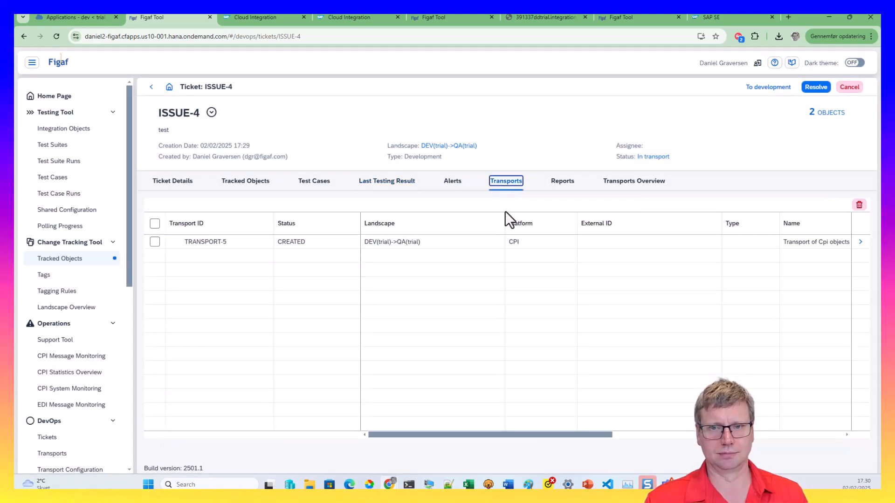
click(859, 245)
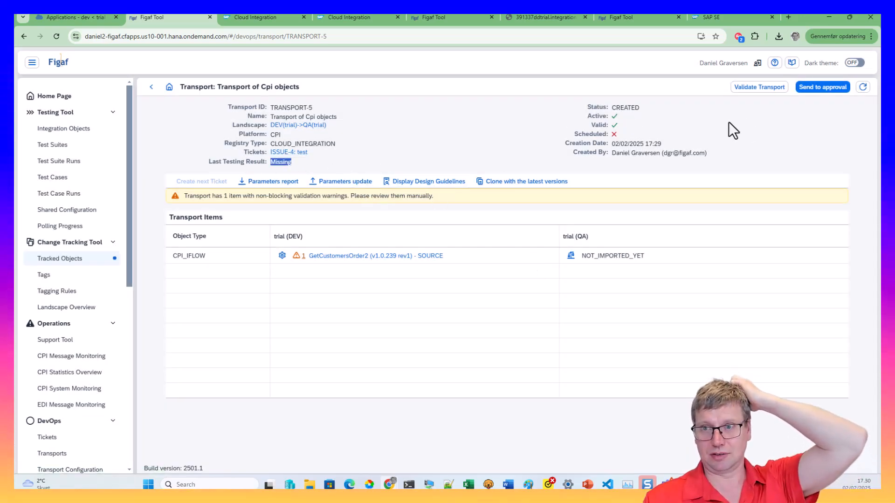
click(861, 90)
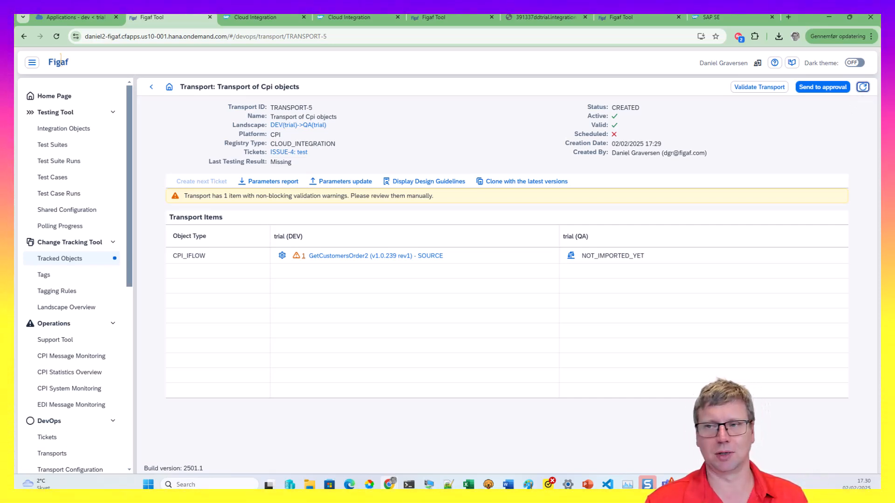
key(alt+Tab)
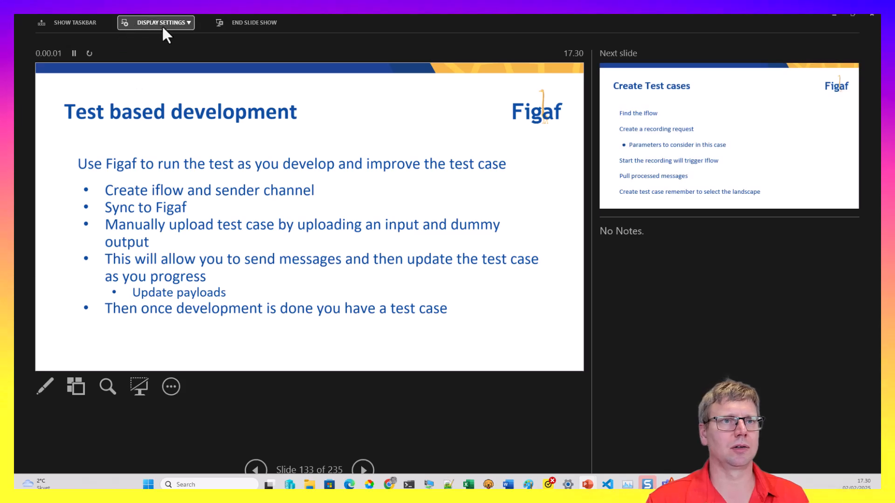
Show the slide show full screen and advance to the Create Test cases slide
click(161, 24)
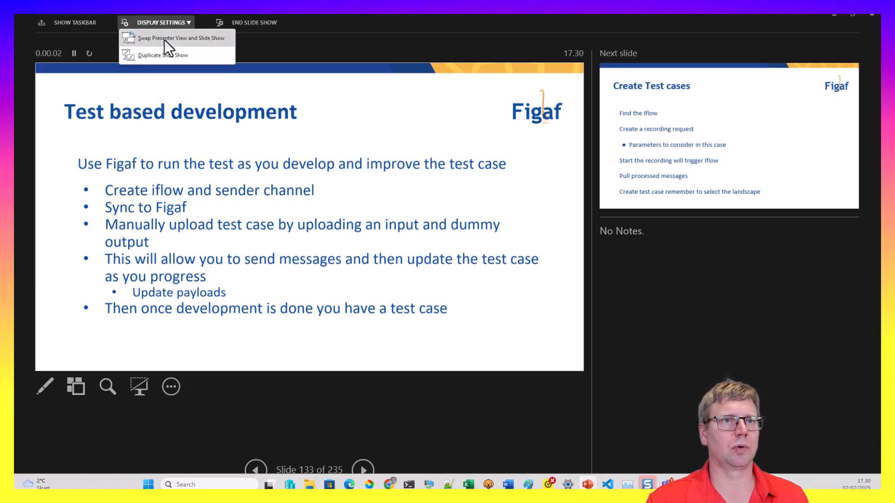
click(166, 39)
click(317, 208)
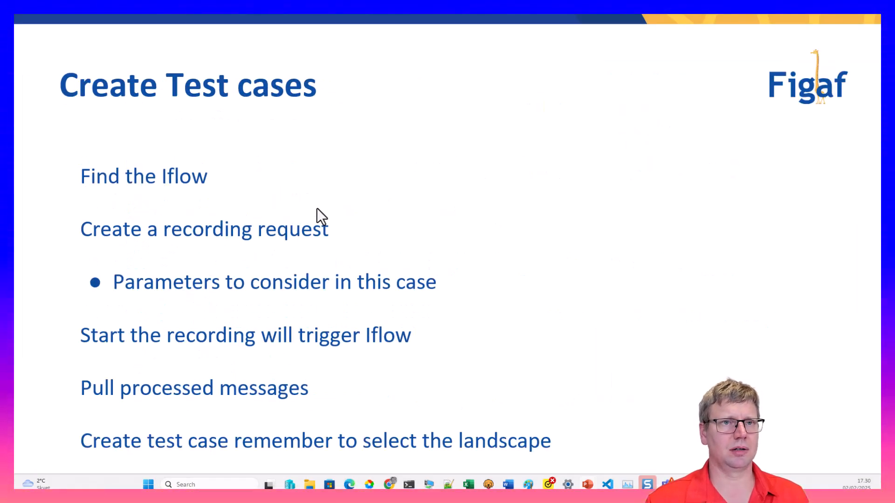
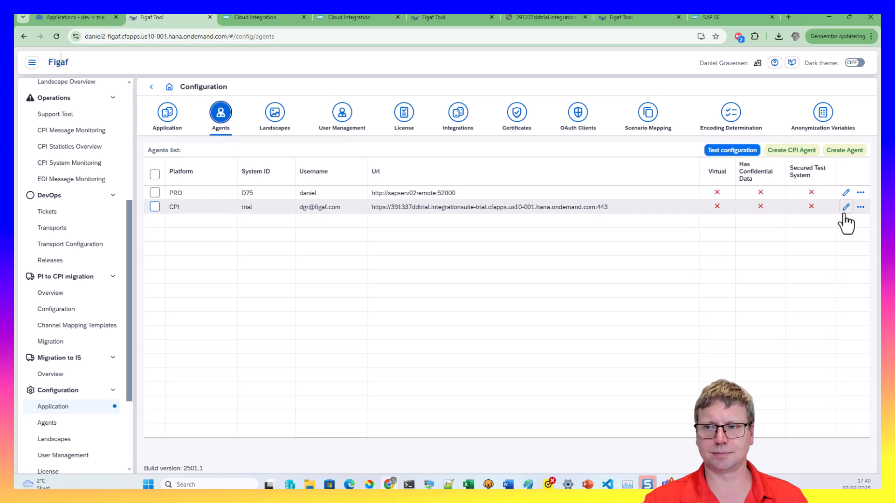
Turn on 'Enable IDE to run and upload scripts' for the trial CPI agent and save
scroll(401, 368, down, 5)
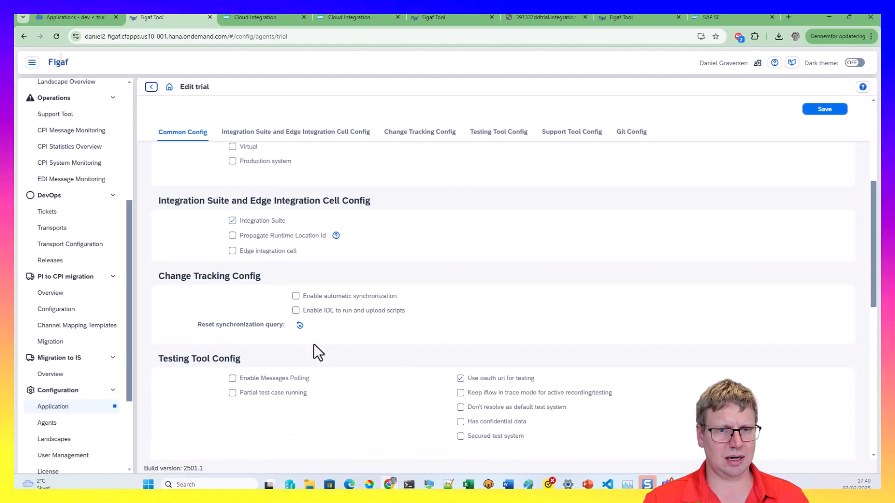
click(294, 314)
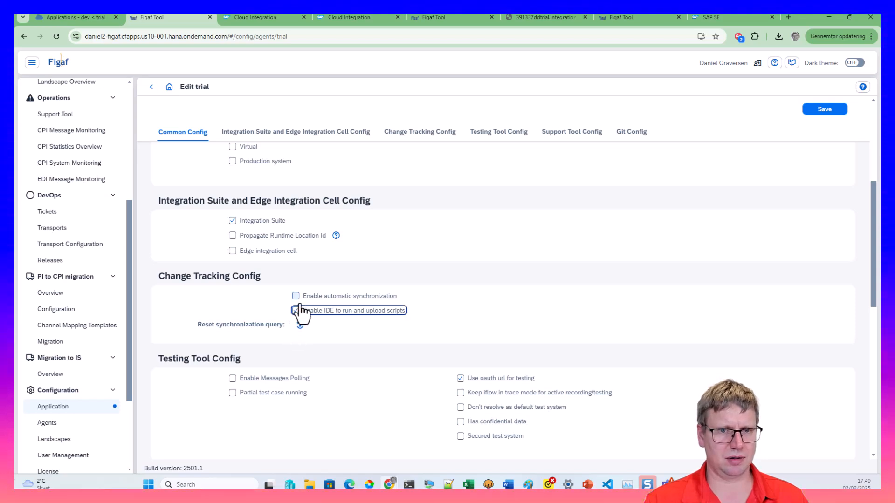
click(815, 112)
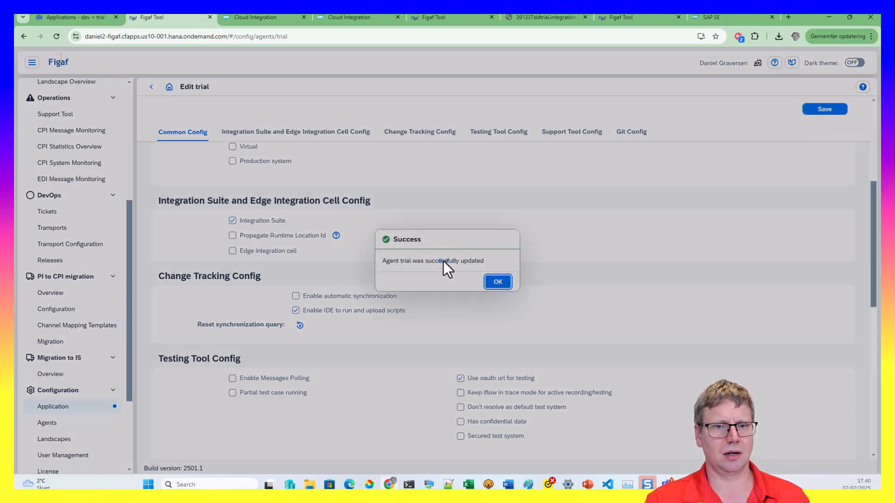
click(495, 278)
Open the CreateCustomer XSLT mapping from the iflow's References and send it to Figaf Tool
click(286, 19)
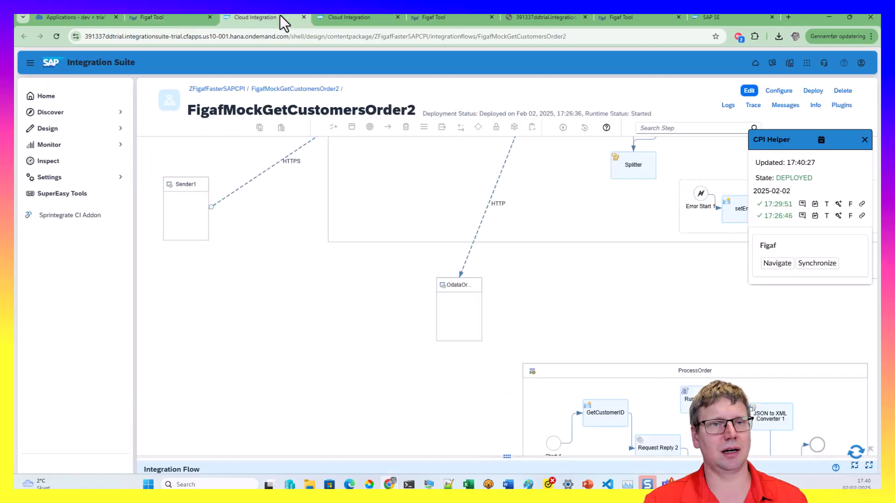
click(365, 459)
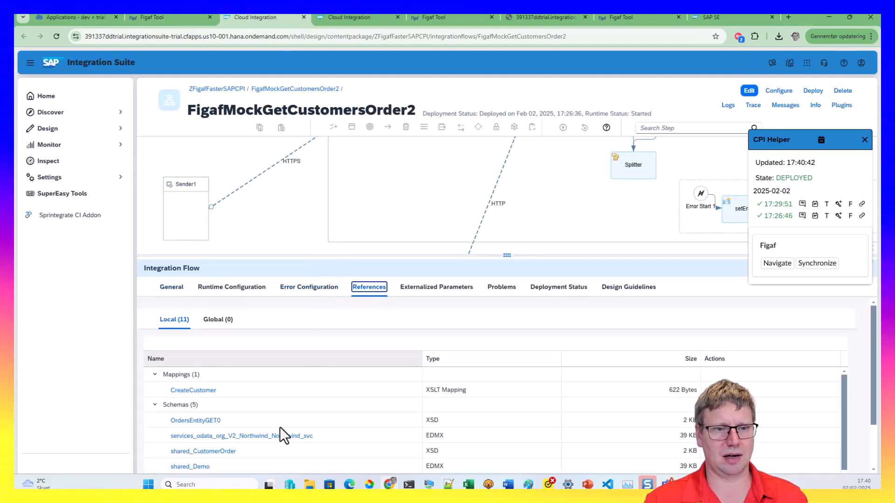
scroll(280, 427, down, 5)
scroll(211, 452, down, 2)
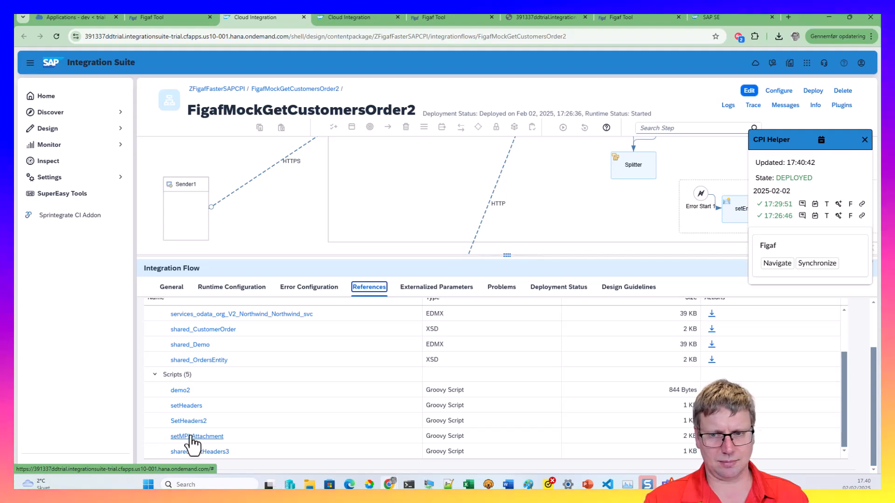
scroll(193, 407, up, 3)
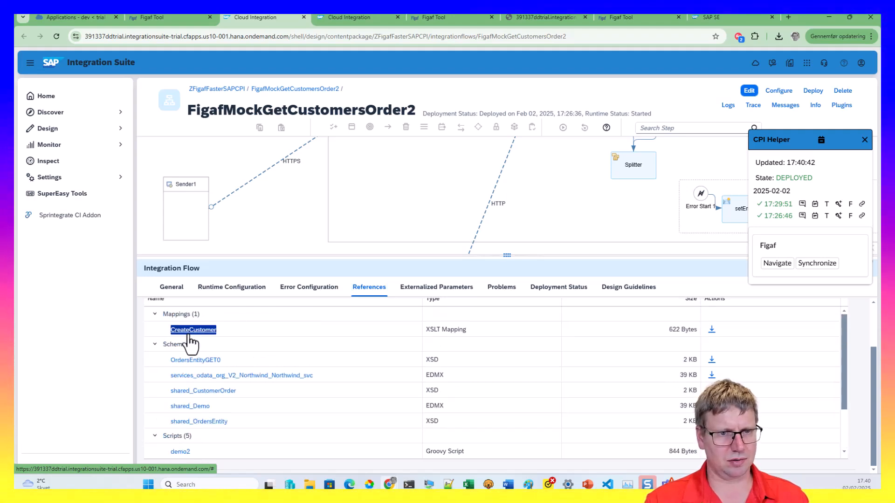
click(190, 335)
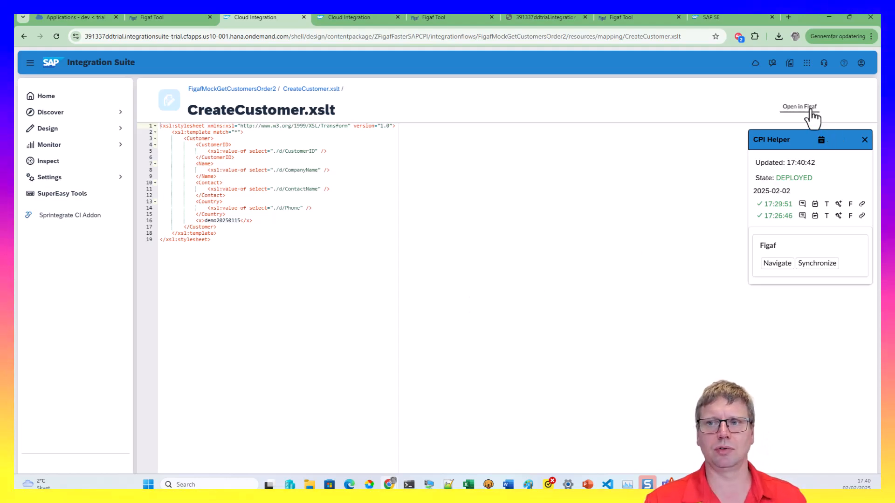
click(800, 107)
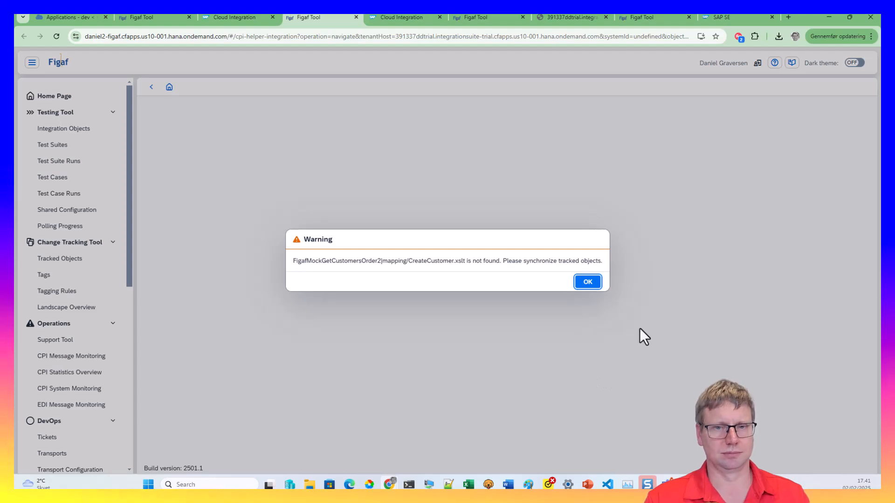
Acknowledge the object-not-found warning and synchronize the FigafMockGetCustomersOrder2 flow's objects
click(588, 282)
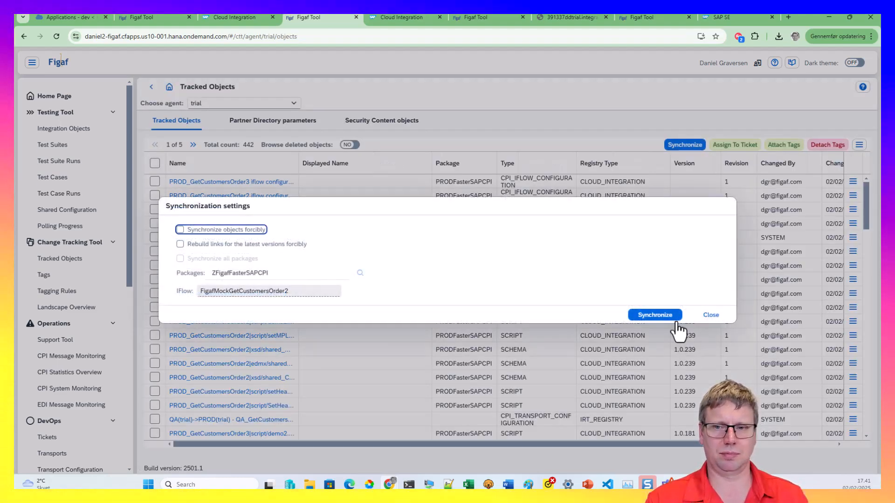
click(670, 318)
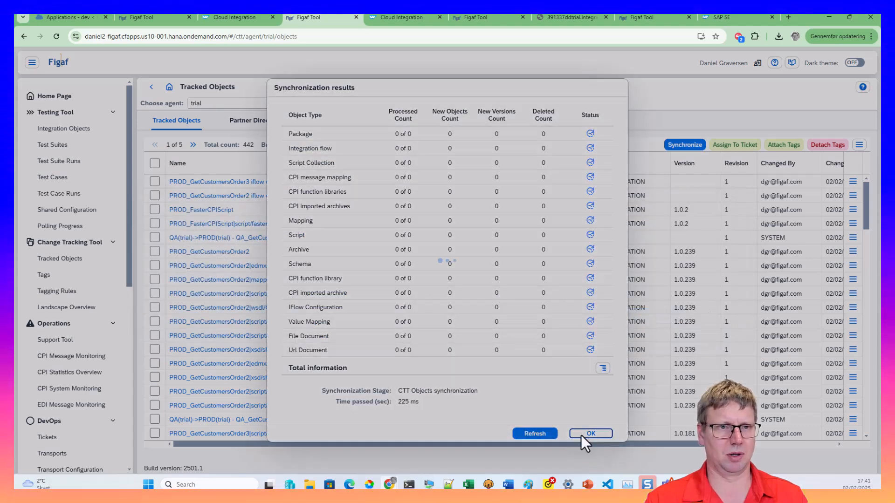
click(588, 434)
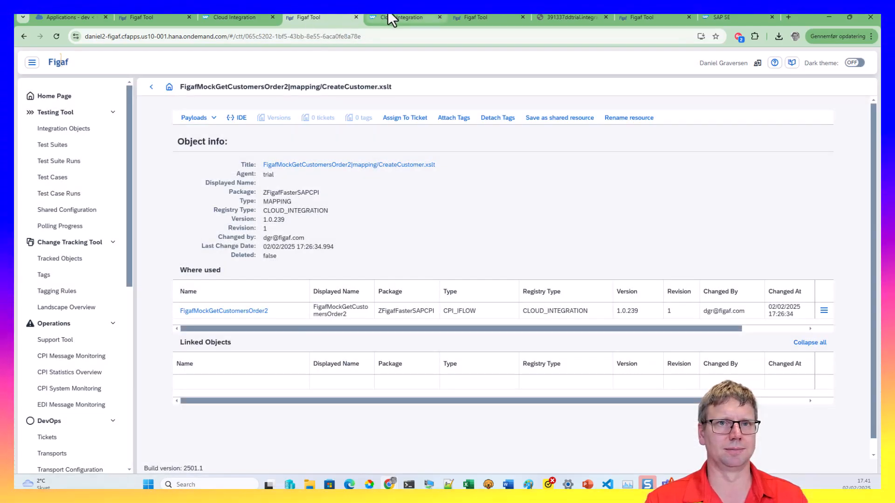
Go to Tracked Objects and open the GetCustomersOrder2 flow's details
click(388, 14)
click(485, 18)
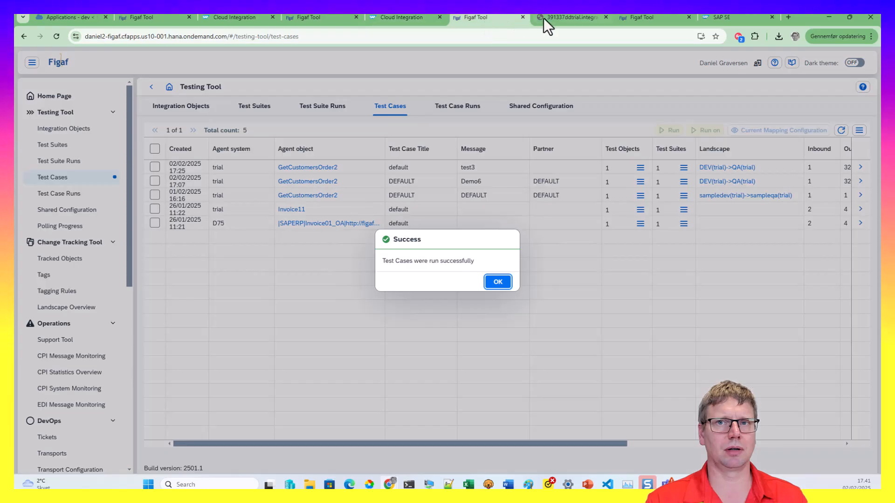
click(647, 18)
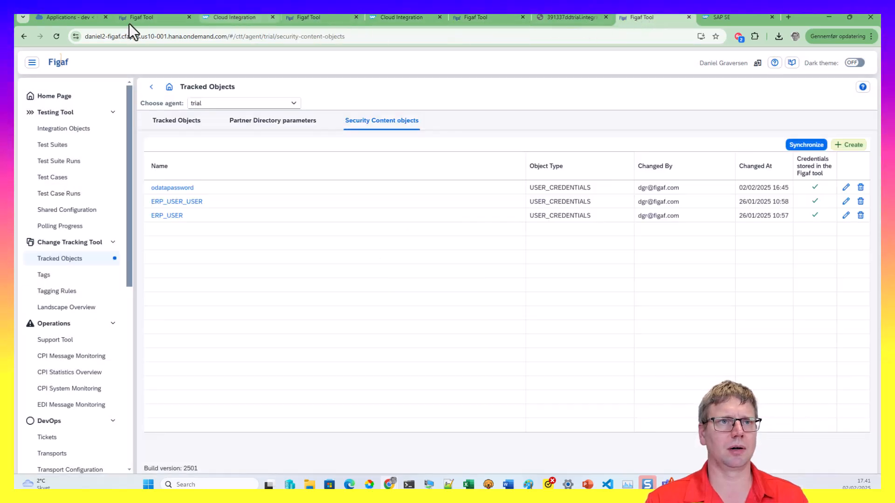
click(143, 18)
scroll(51, 160, up, 5)
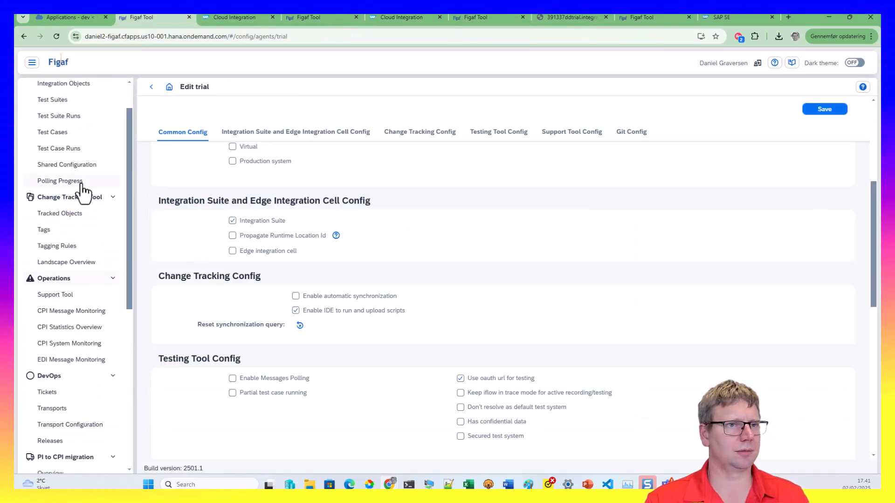
click(67, 261)
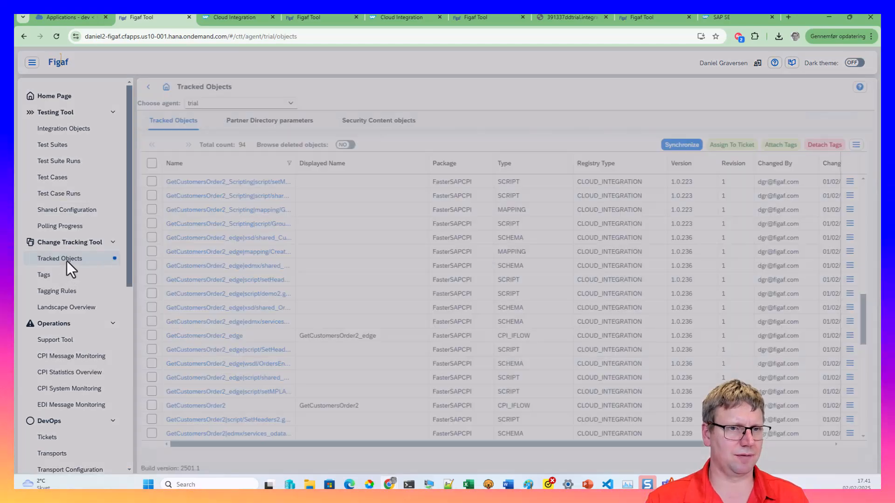
scroll(201, 301, down, 4)
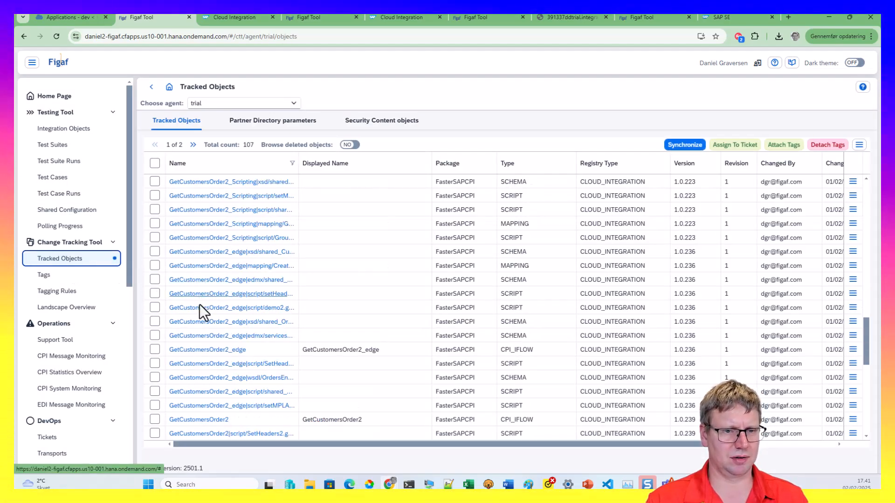
click(195, 340)
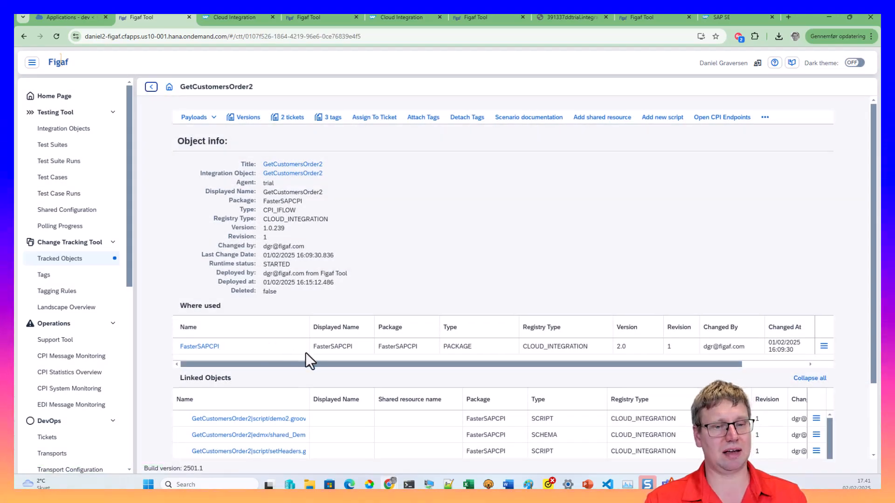
Filter linked objects by name 'xsl' and open the CreateCustomer.xslt mapping
scroll(303, 359, down, 2)
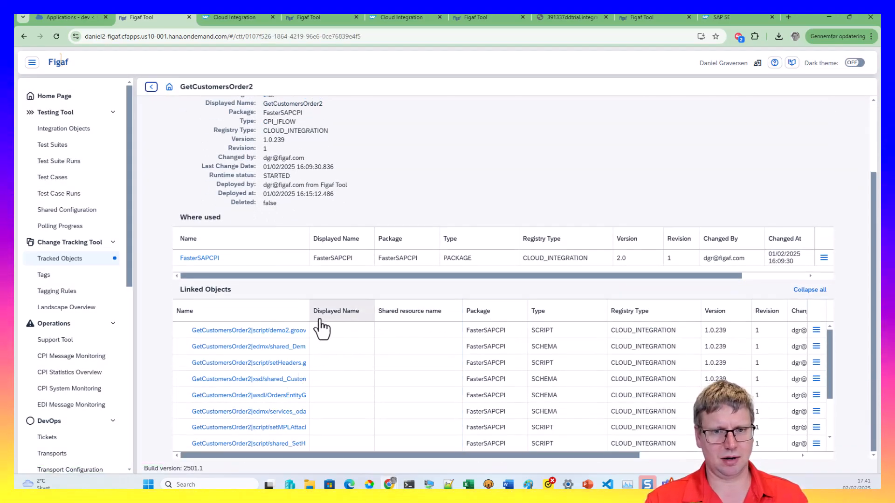
click(261, 311)
click(265, 358)
text(xs)
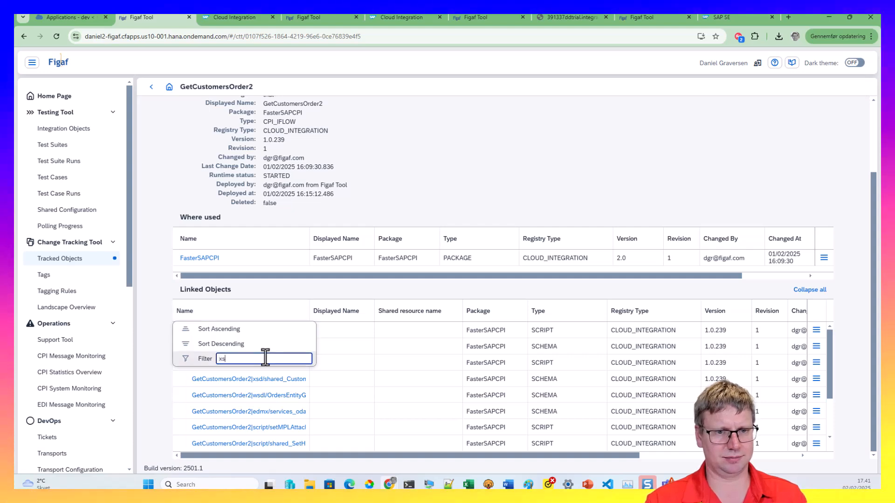
text(l)
key(Return)
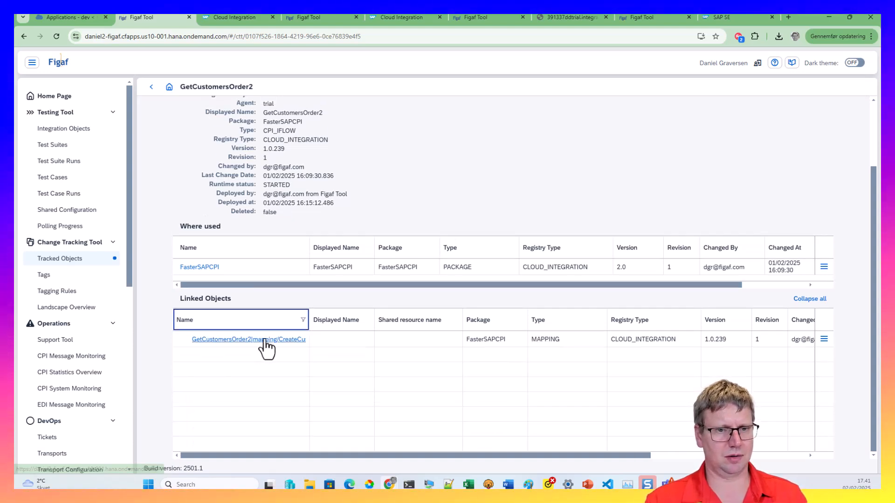
click(264, 340)
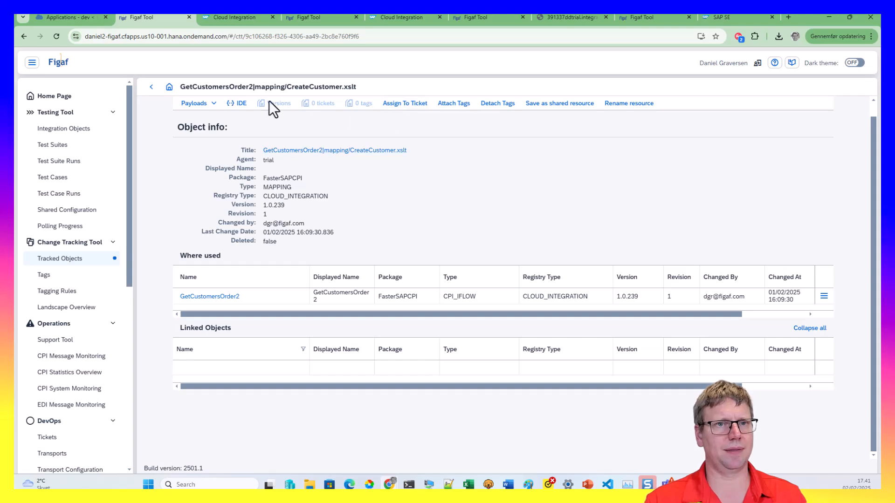
Open the mapping in the IDE with test case test3 and load the first Map document message
click(230, 108)
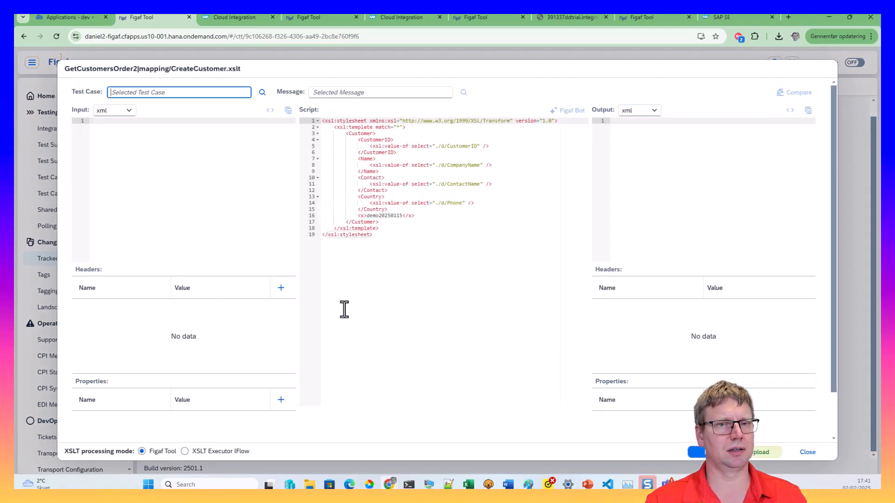
click(262, 94)
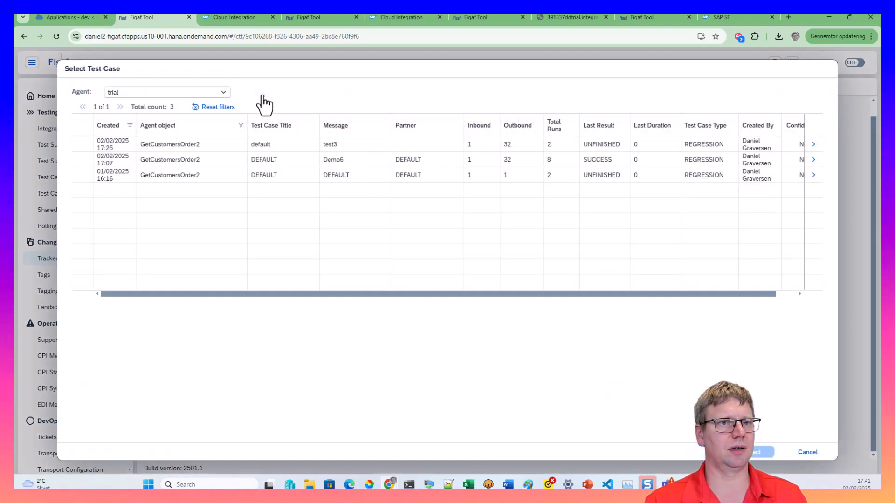
click(154, 144)
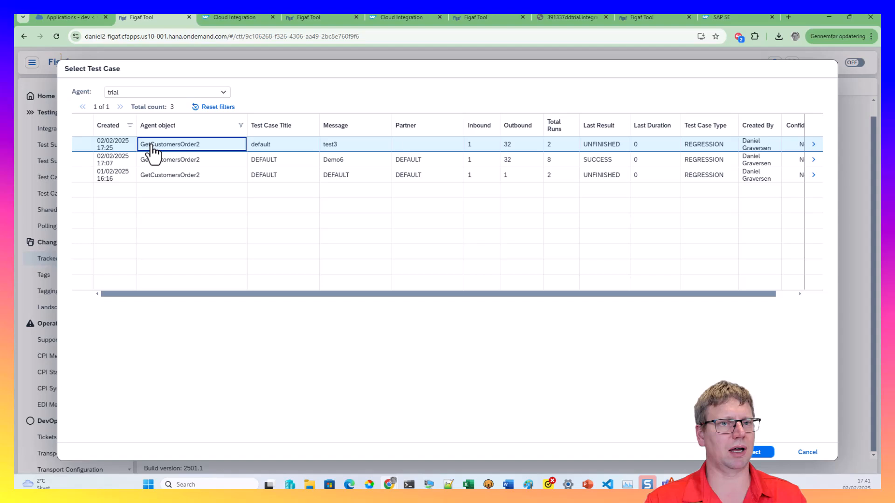
click(197, 107)
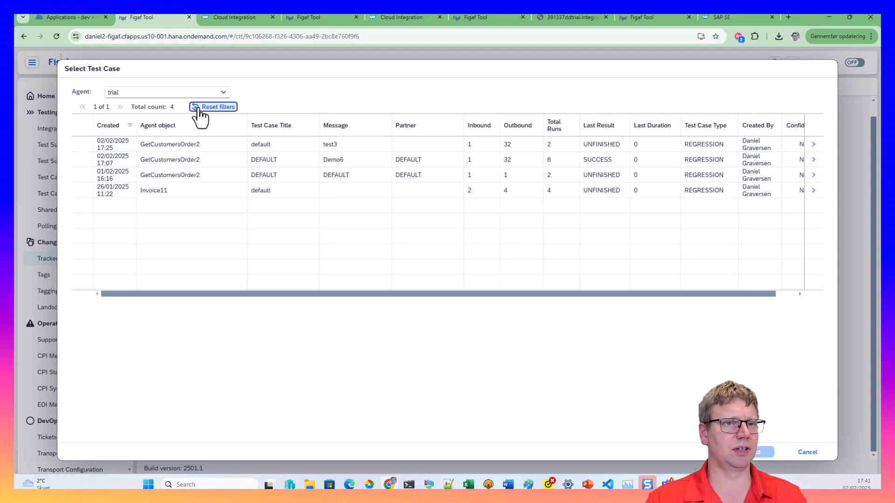
click(191, 150)
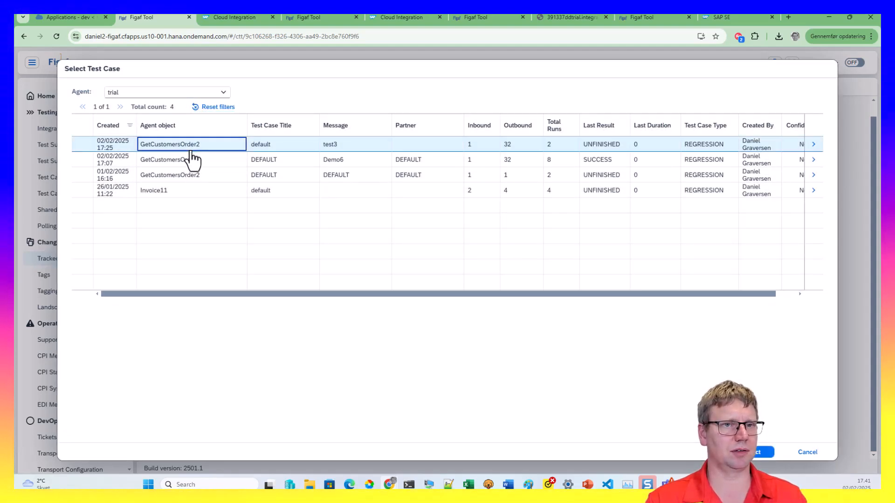
click(755, 453)
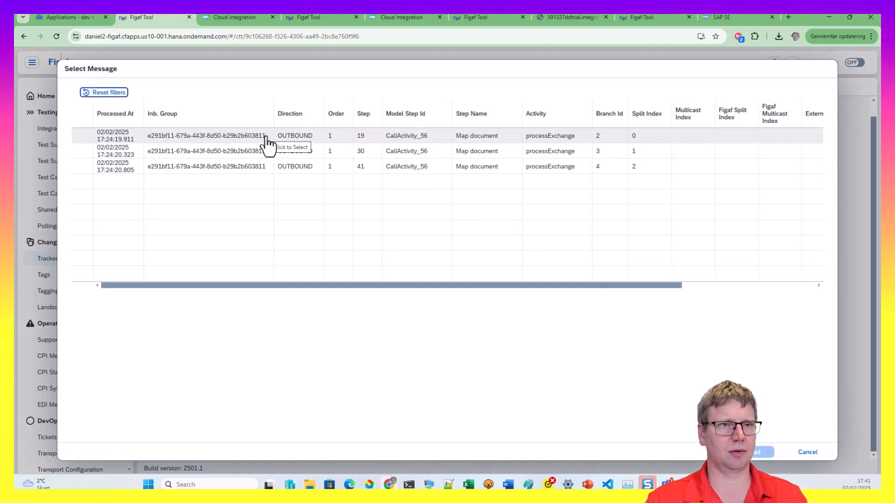
double_click(163, 136)
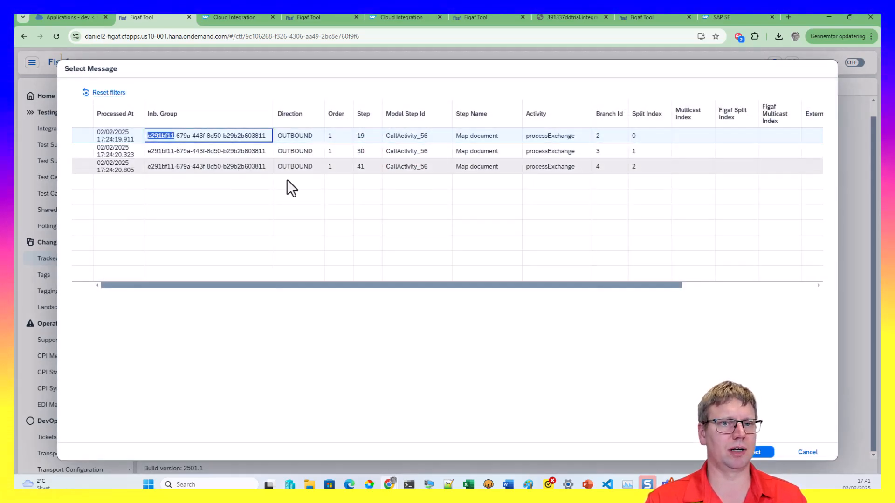
click(763, 454)
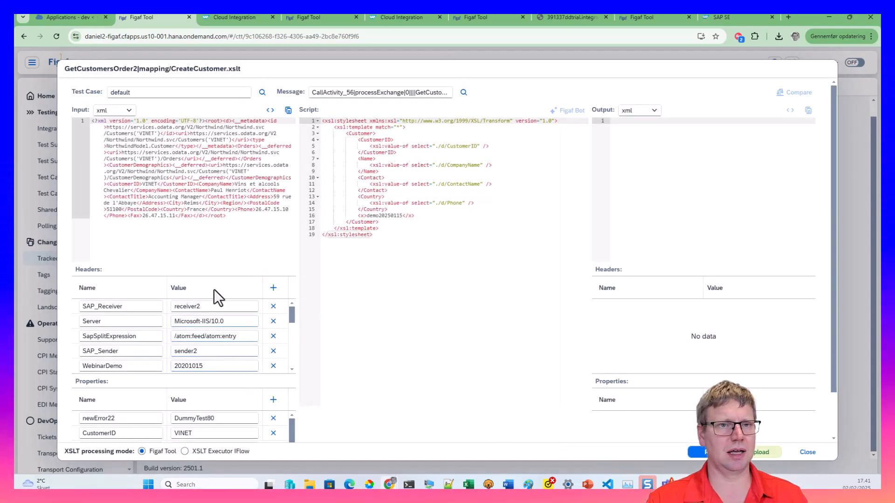
Run the XSLT, change line 16's value to demo523250115, rerun and compare with expected
click(698, 452)
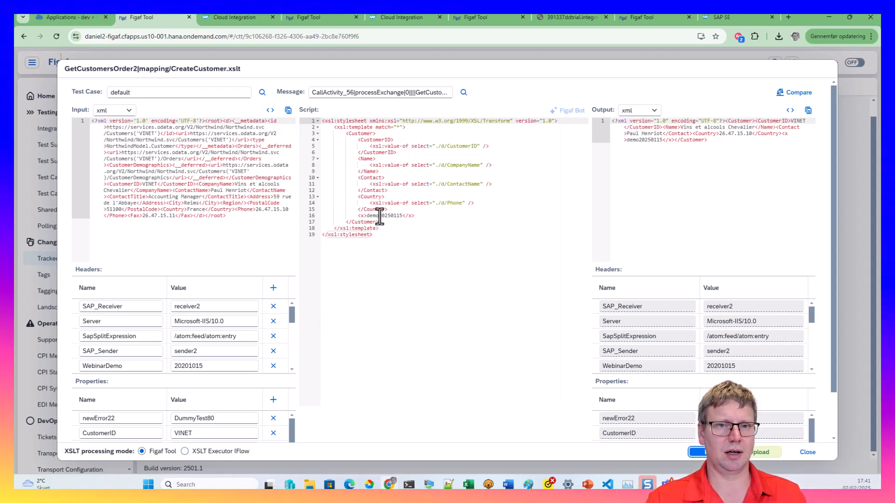
drag(380, 216, 384, 218)
text(523)
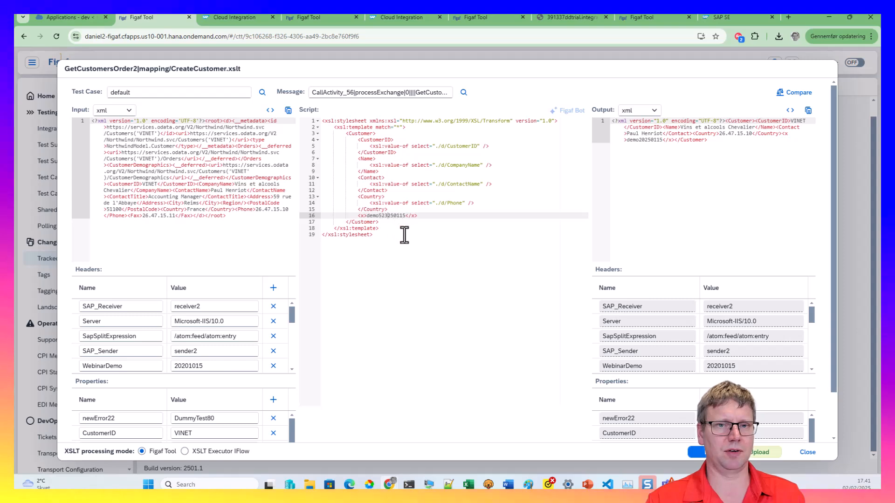
click(697, 454)
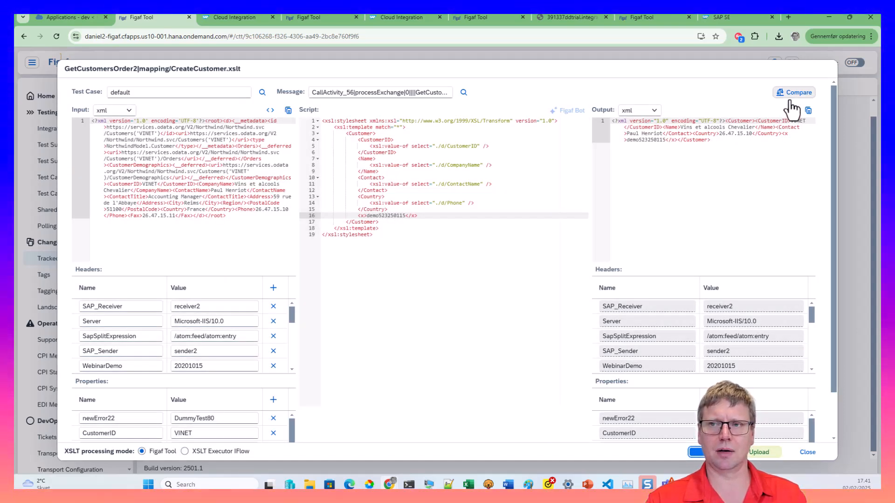
click(790, 98)
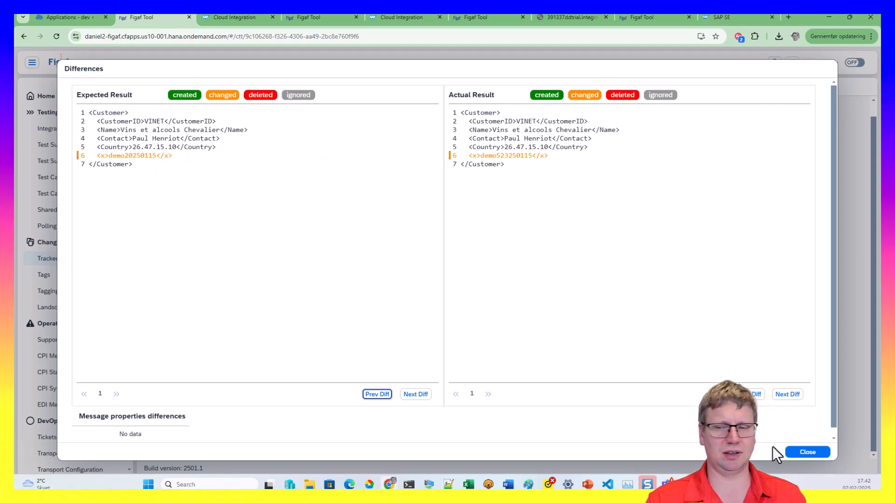
Copy the anonymized input payload and paste it over the script
click(807, 453)
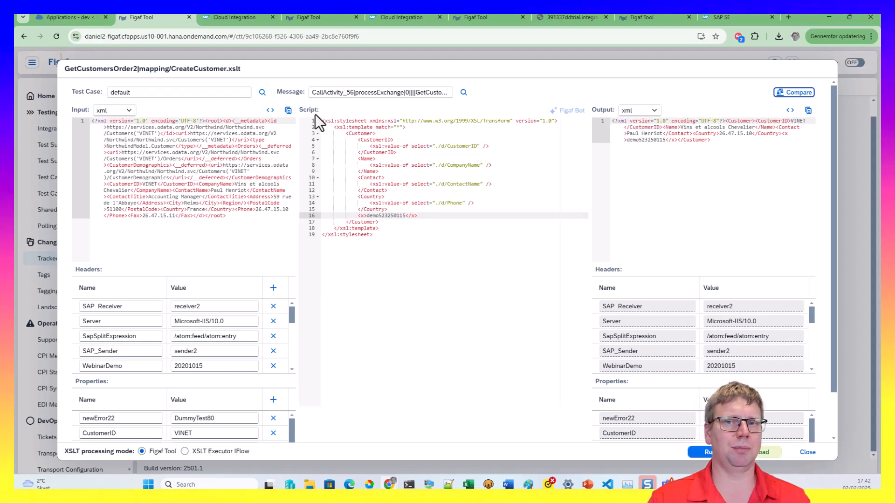
click(289, 111)
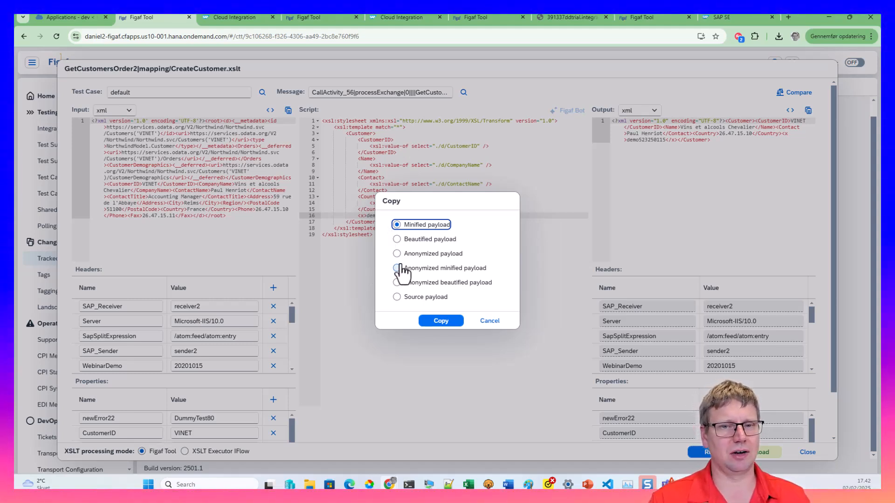
click(431, 322)
click(499, 282)
key(ctrl+a)
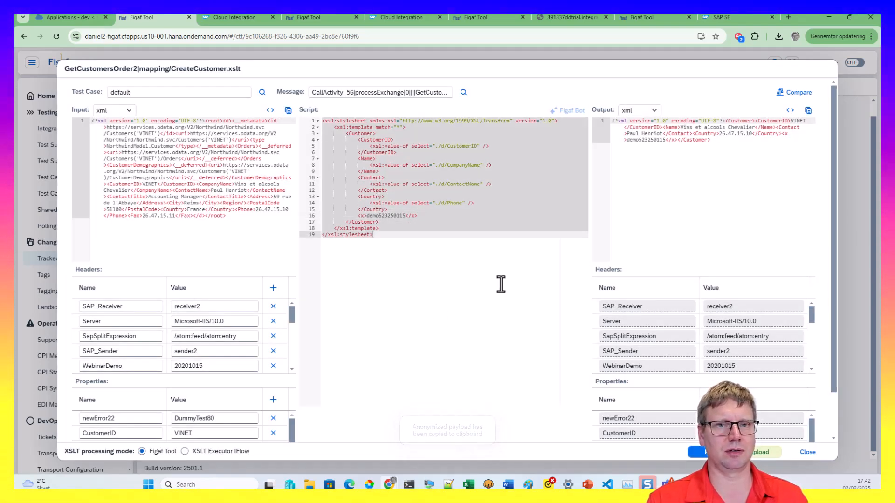
key(ctrl+v)
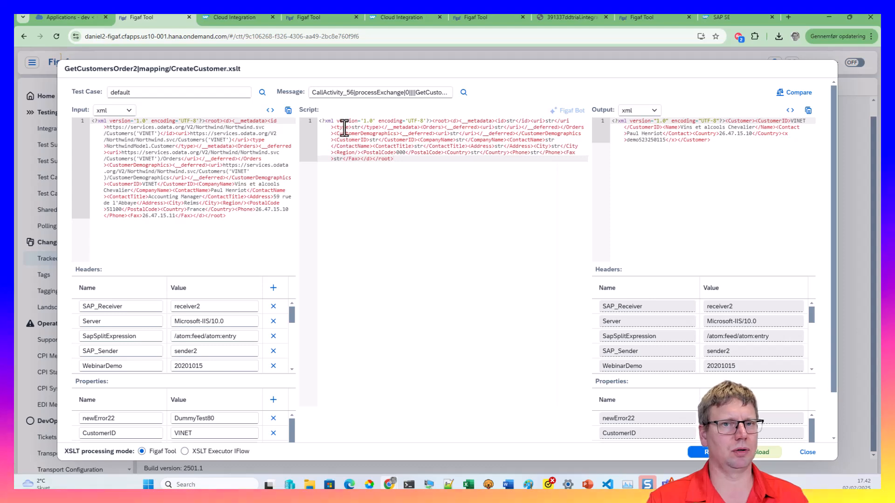
Close and reopen the CreateCustomer.xslt test editor, choosing the default test case
click(803, 452)
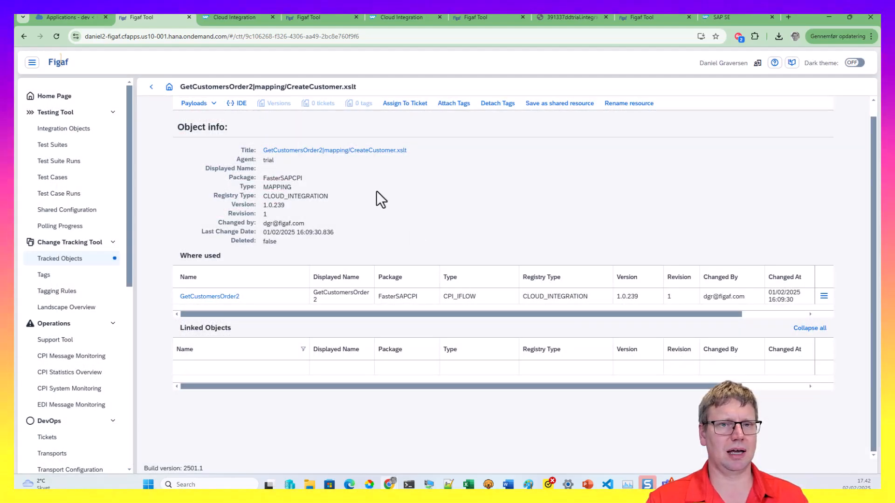
click(239, 104)
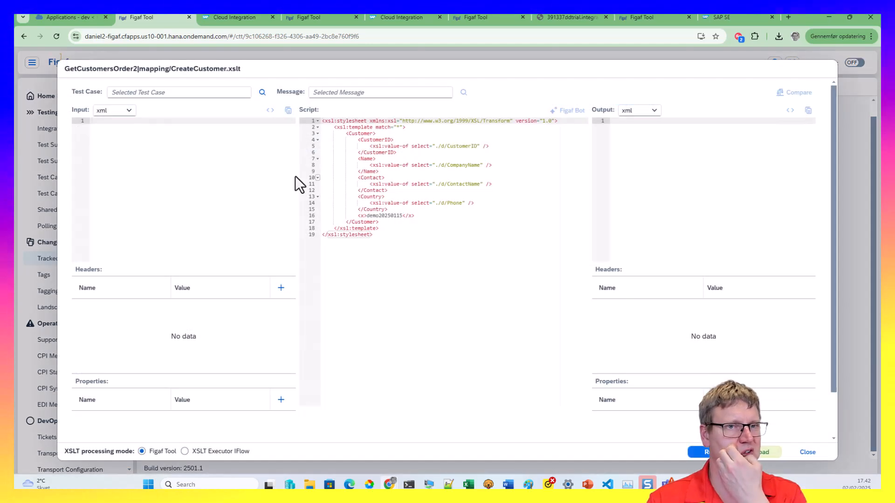
click(448, 247)
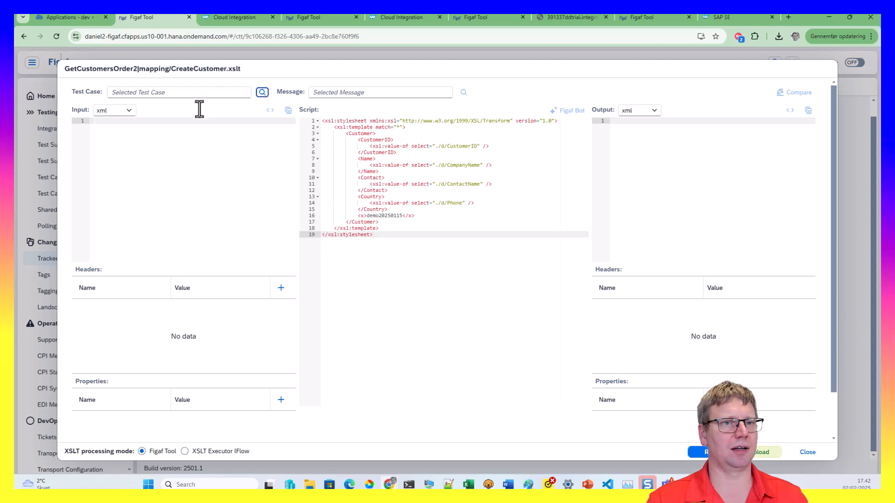
click(130, 148)
click(751, 455)
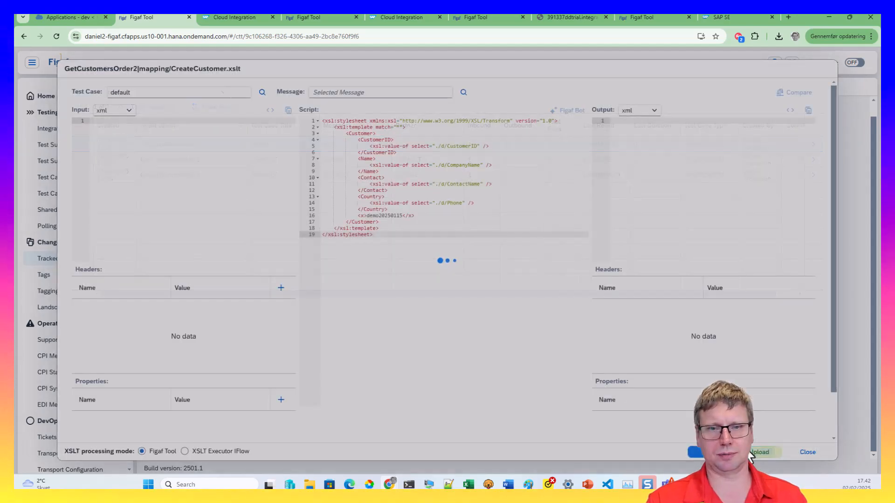
click(296, 137)
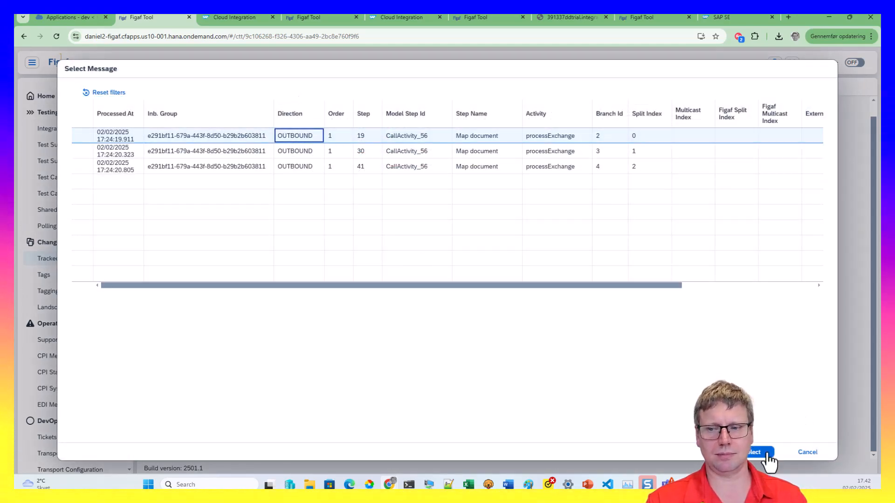
click(764, 453)
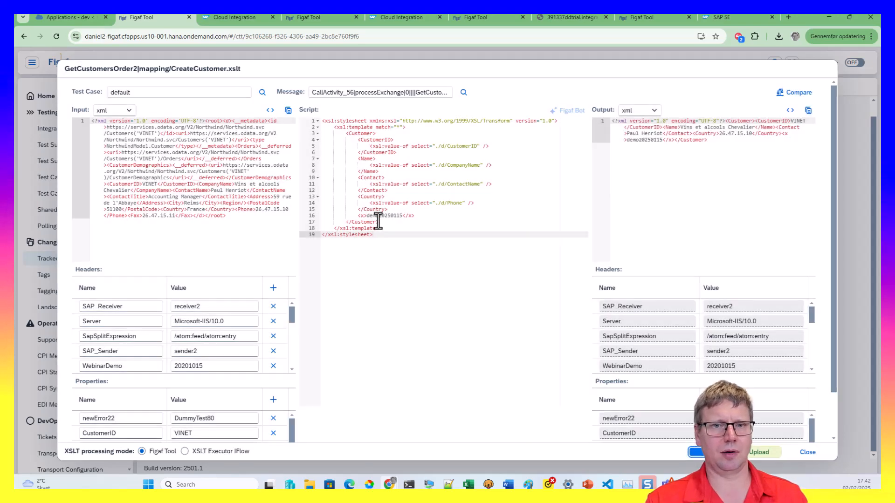
drag(401, 216, 379, 216)
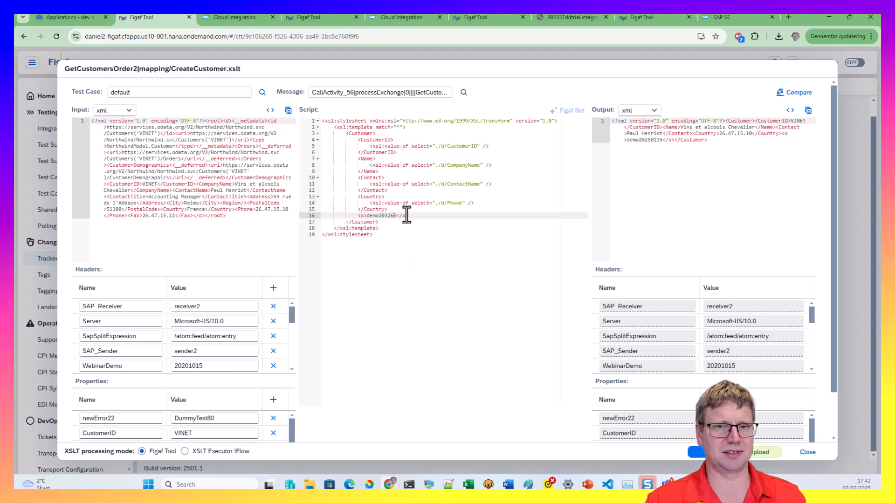
click(381, 197)
text(1)
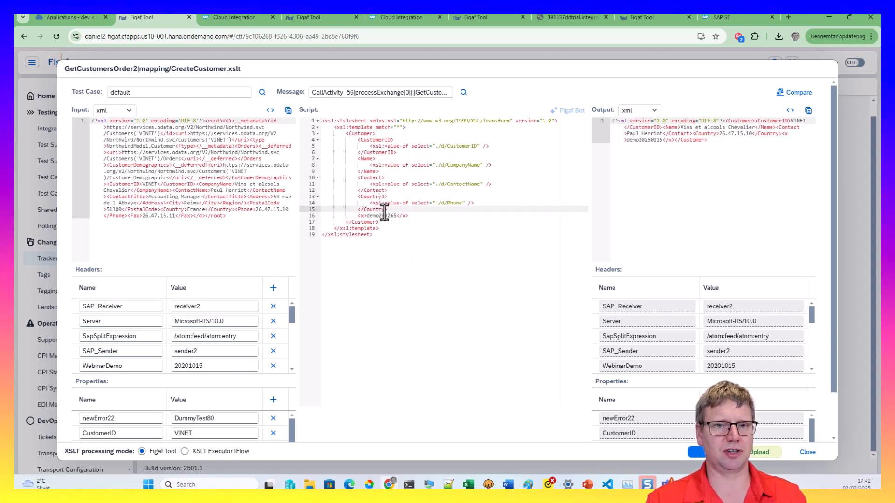
click(694, 453)
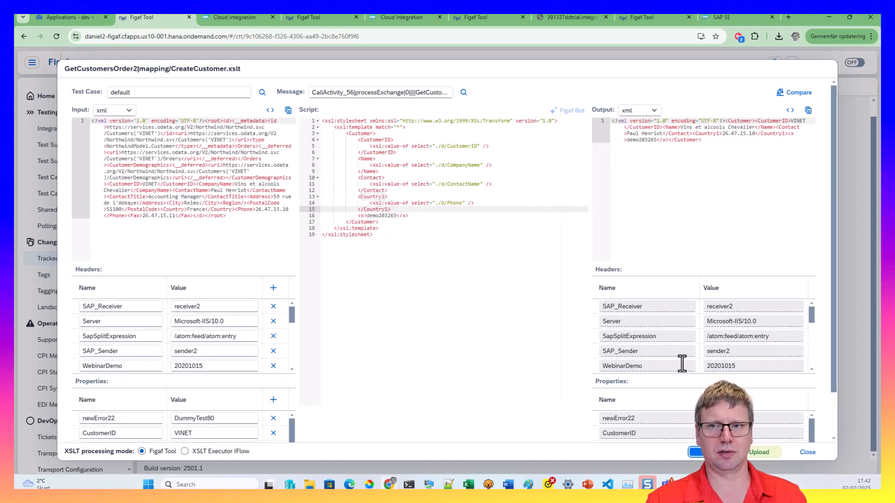
click(795, 92)
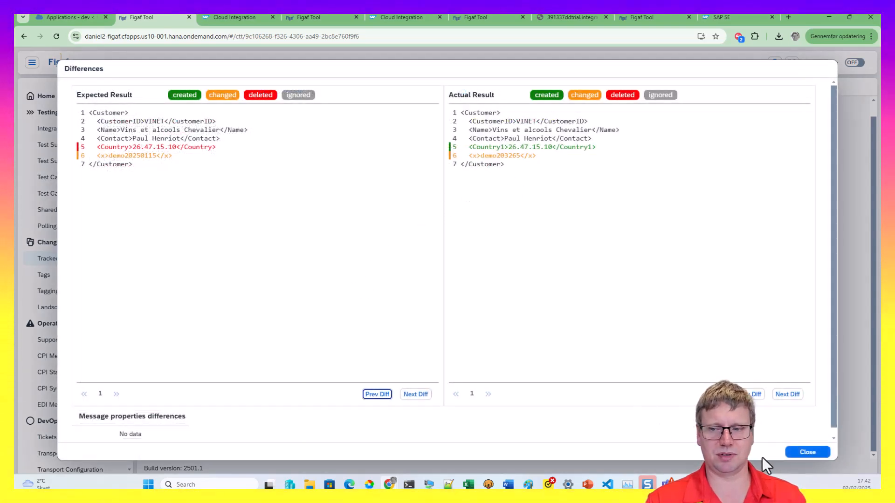
click(788, 454)
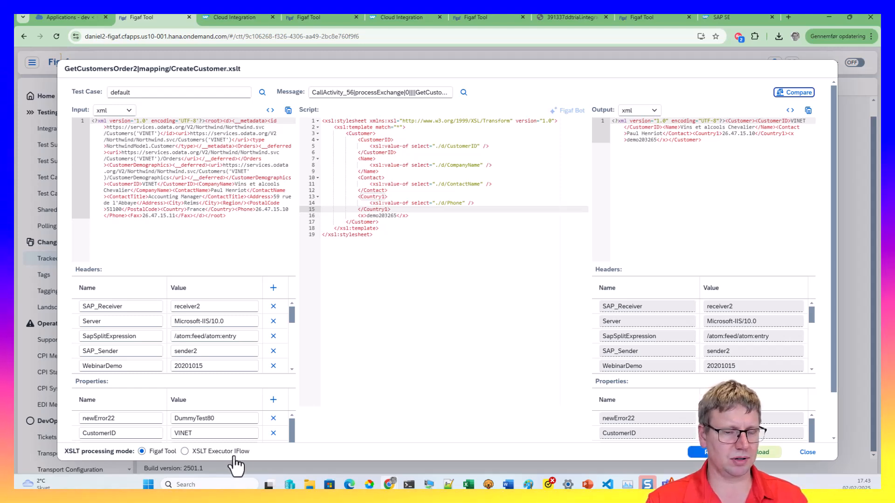
Run the test in XSLT Executor IFlow mode and review the output headers and properties
click(220, 451)
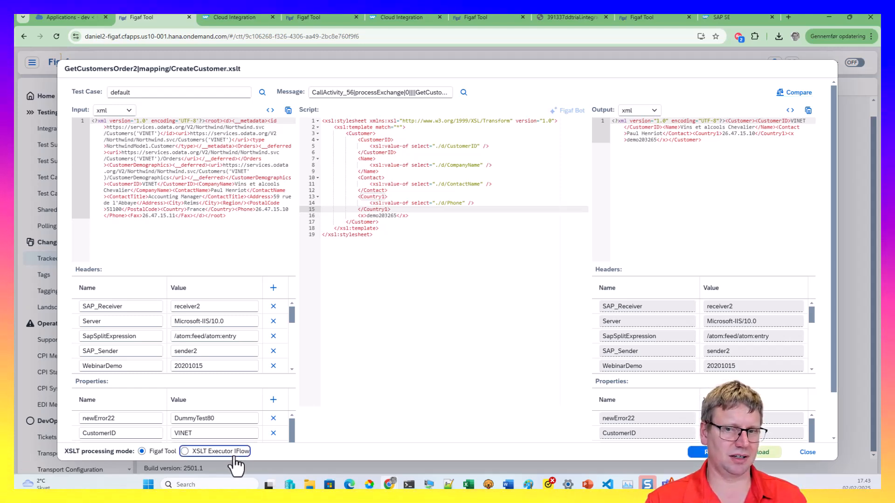
scroll(443, 446, down, 2)
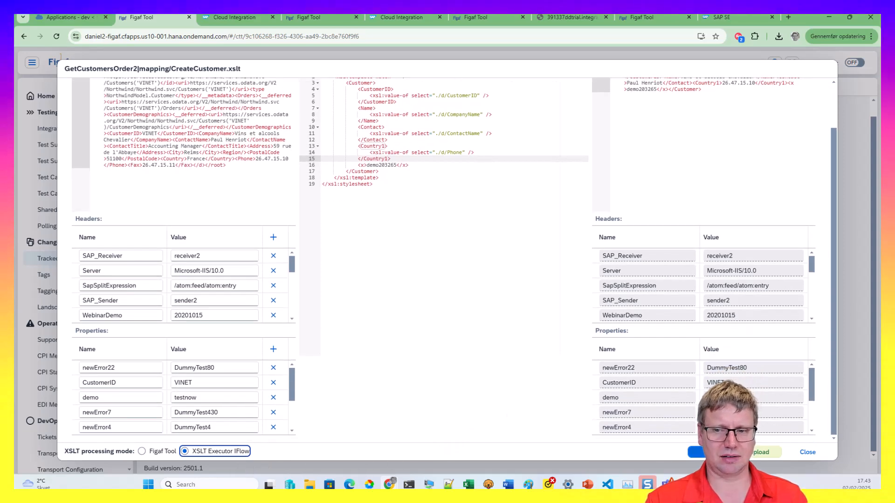
click(706, 452)
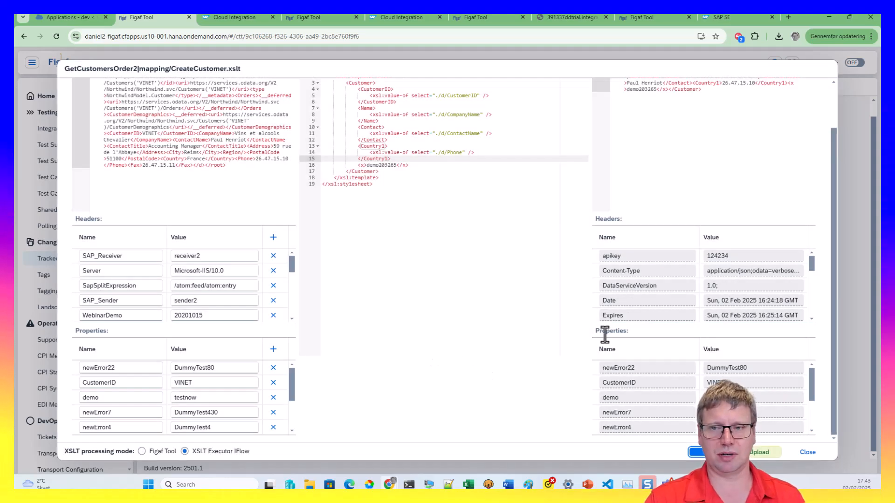
scroll(767, 270, down, 5)
scroll(741, 383, down, 3)
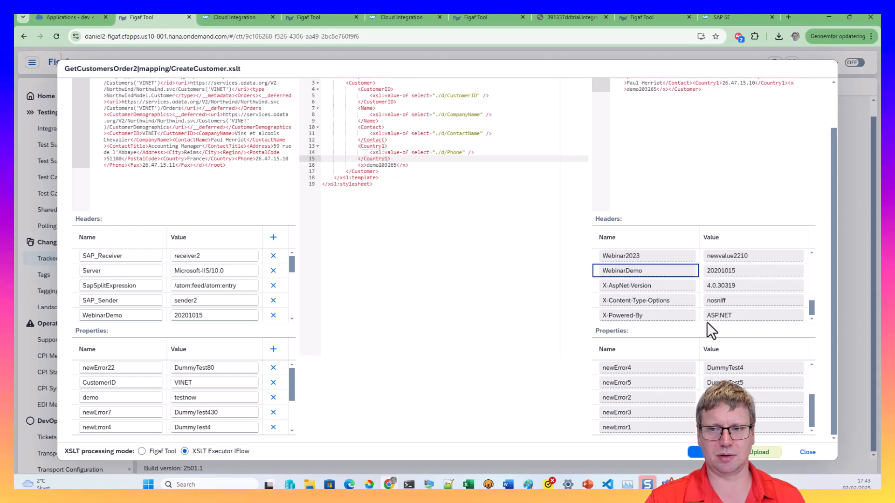
scroll(767, 396, up, 5)
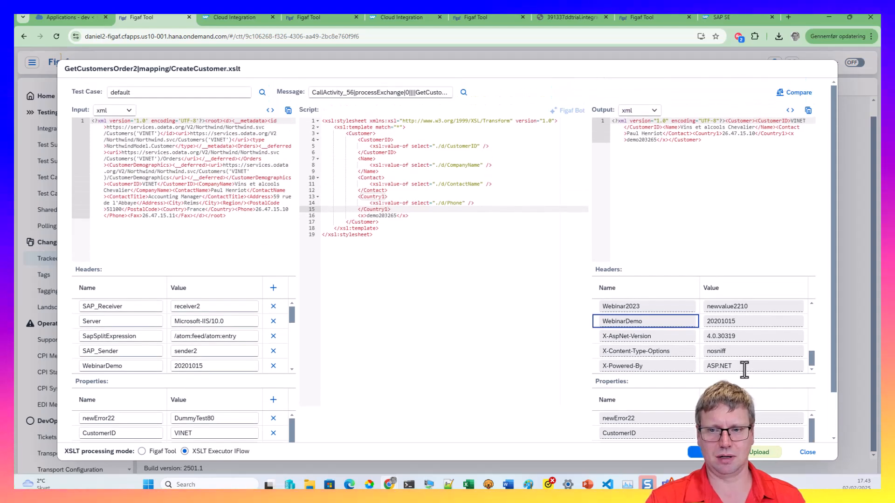
Upload the edited CreateCustomer.xslt with synchronize, refreshing until synchronization finishes
click(754, 453)
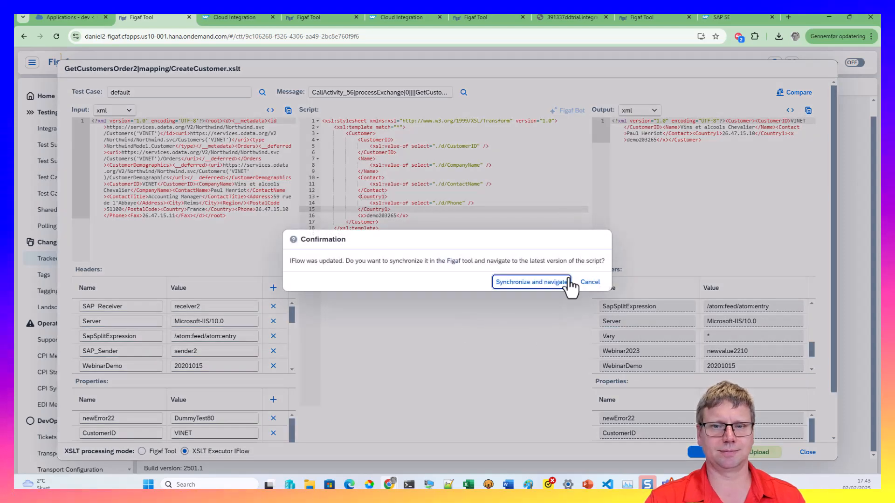
click(565, 281)
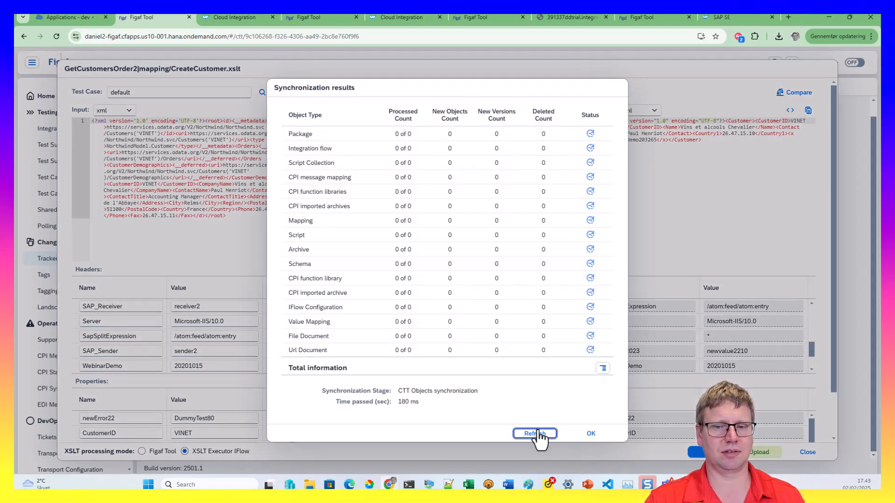
click(536, 434)
click(538, 430)
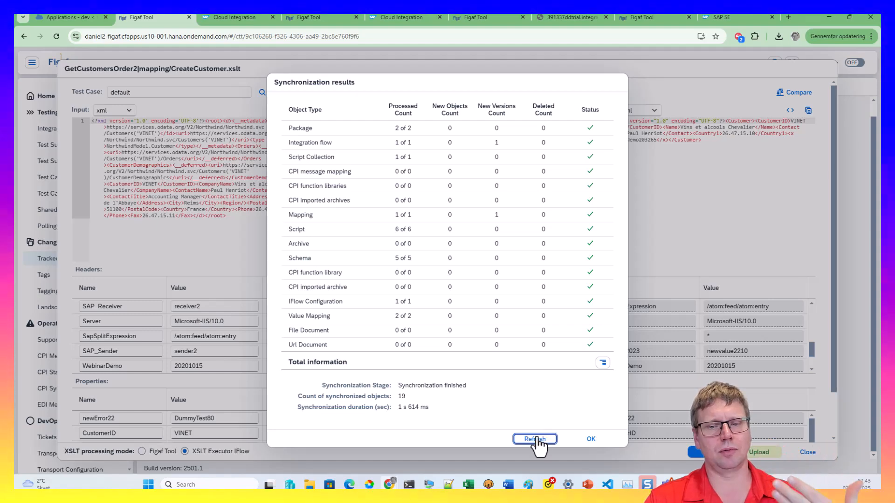
click(536, 438)
click(536, 439)
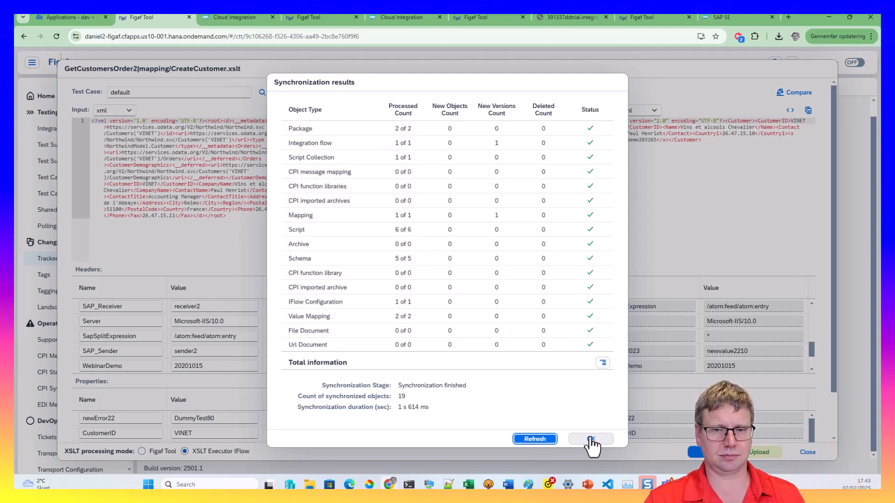
click(589, 441)
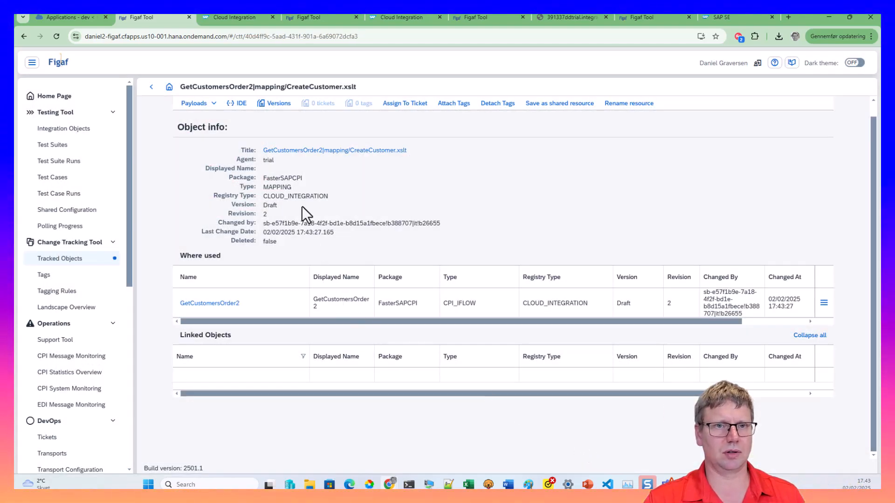
Save the GetCustomersOrder2 iFlow as version 1.0.240 and start a sync from CPI Helper
click(291, 151)
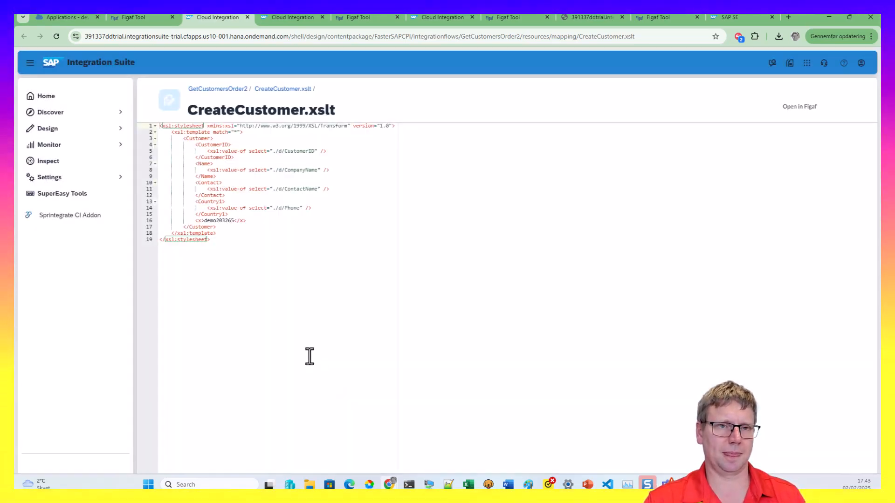
click(235, 88)
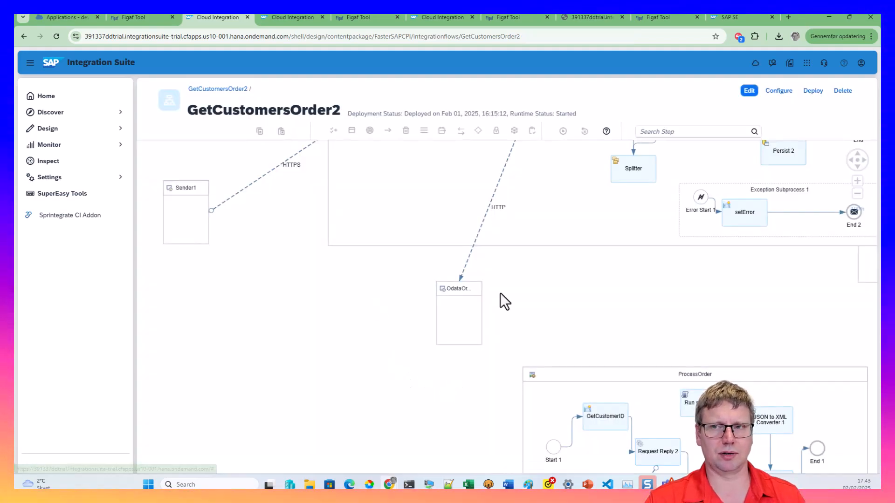
click(750, 92)
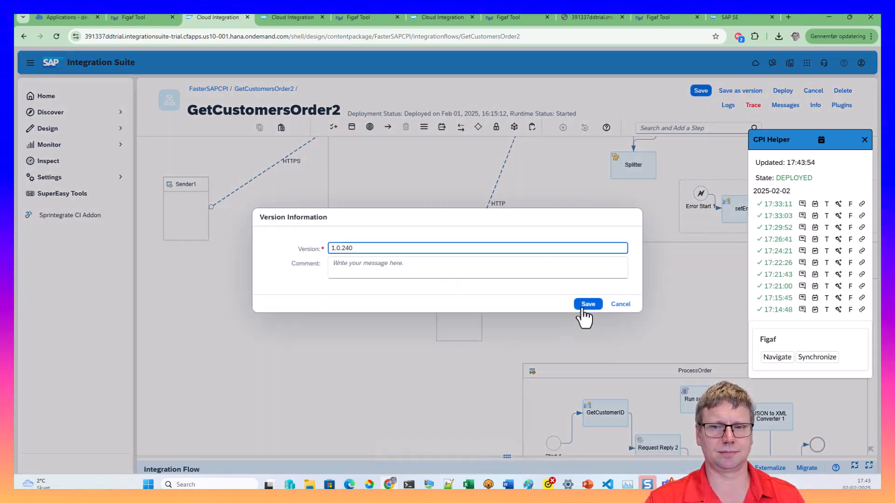
click(582, 304)
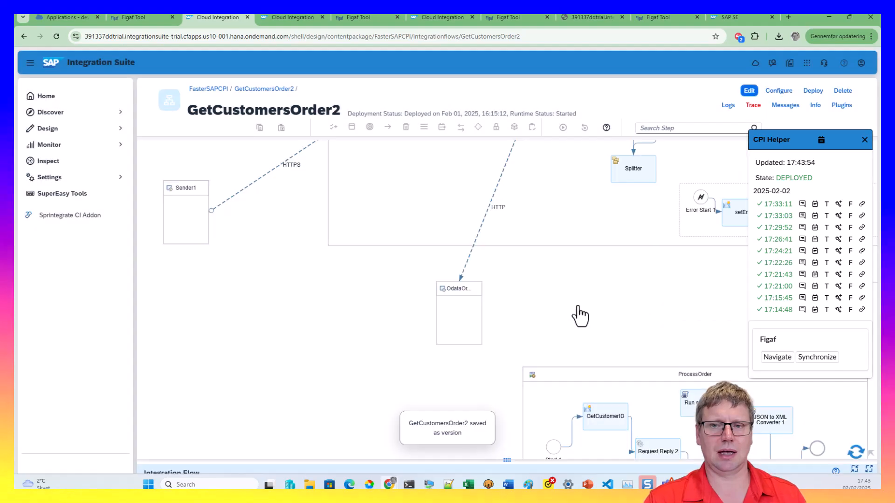
click(807, 359)
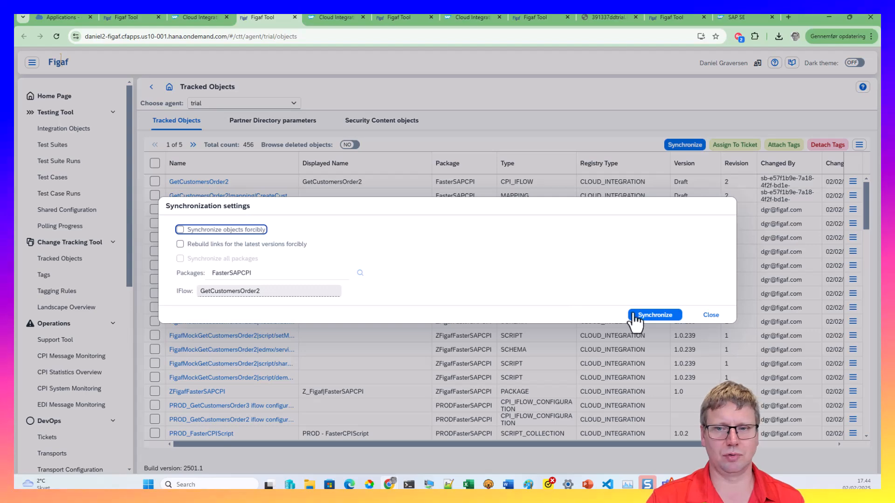
Synchronize GetCustomersOrder2 until finished, then open the CreateCustomer mapping's details
click(634, 315)
click(528, 437)
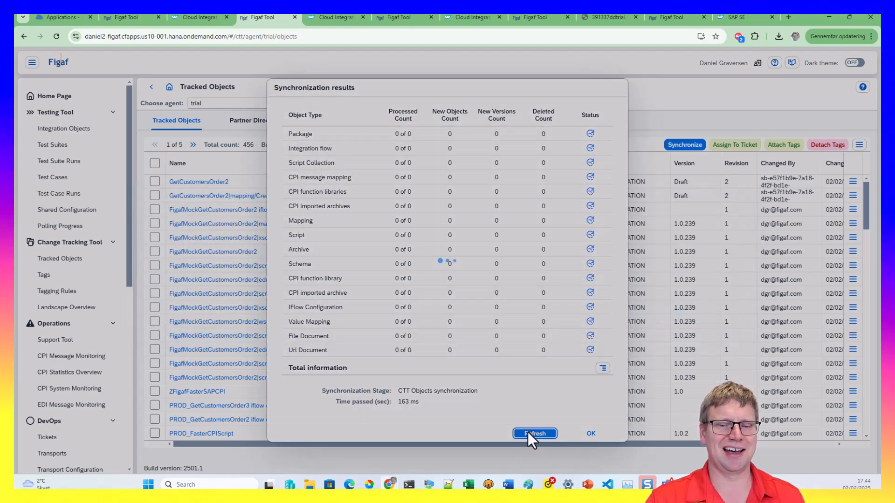
click(530, 436)
click(531, 438)
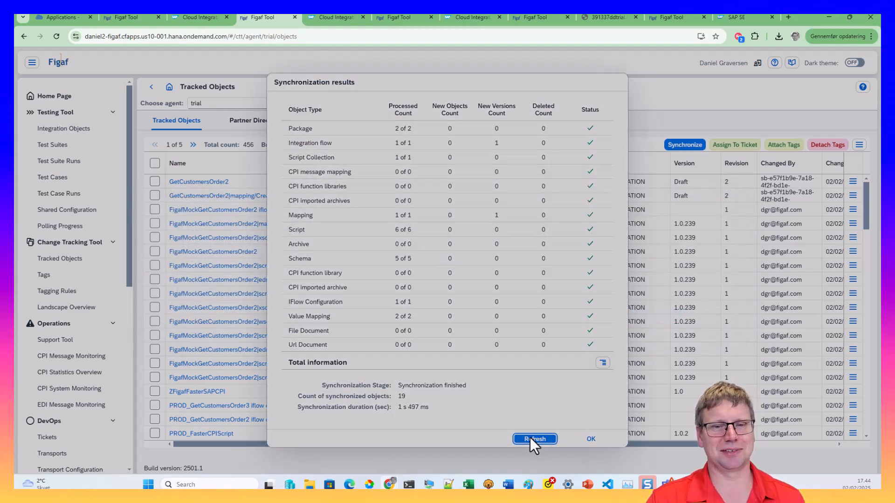
click(530, 438)
click(530, 437)
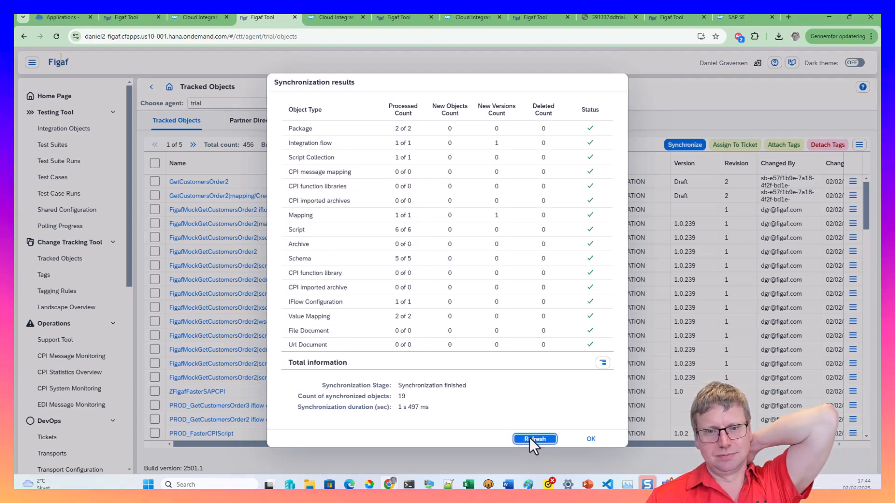
click(591, 439)
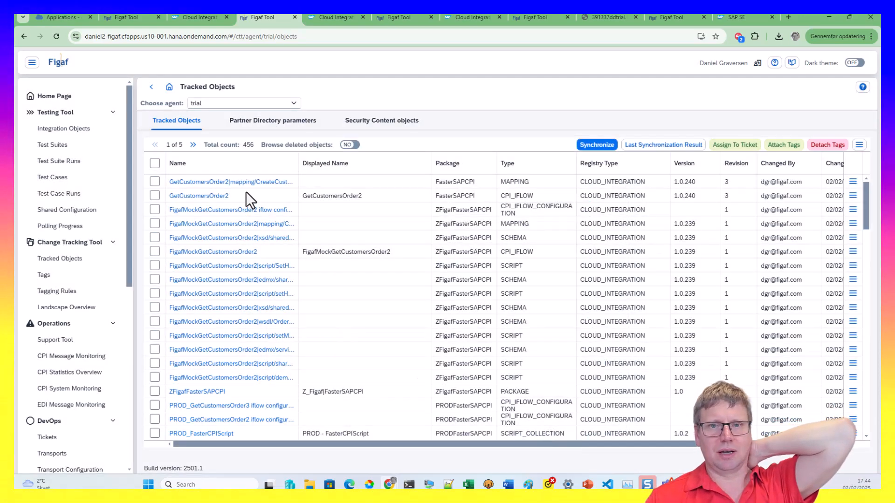
triple_click(238, 182)
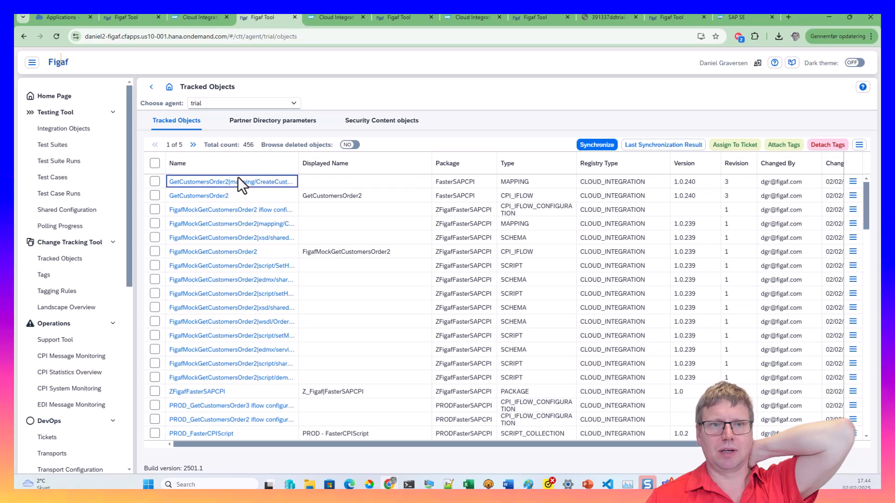
click(239, 183)
Compare mapping versions 1.0.240 and 1.0.239 in the Figaf diff viewer
click(278, 128)
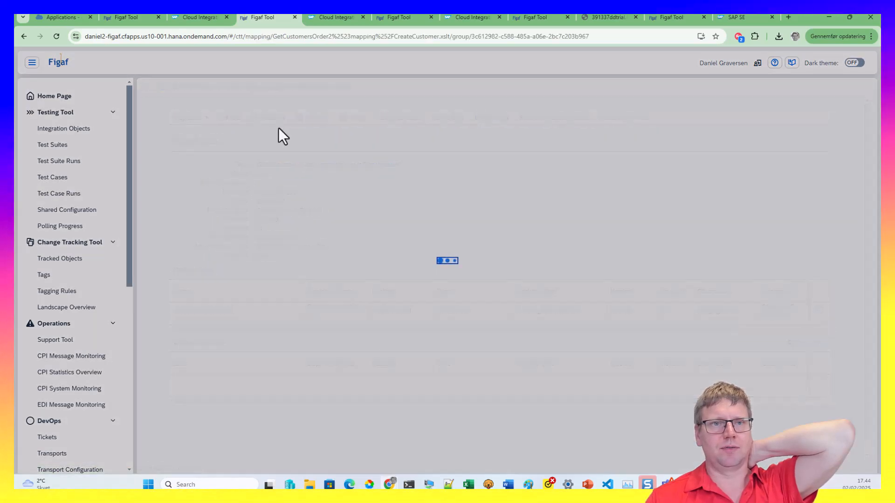
click(183, 160)
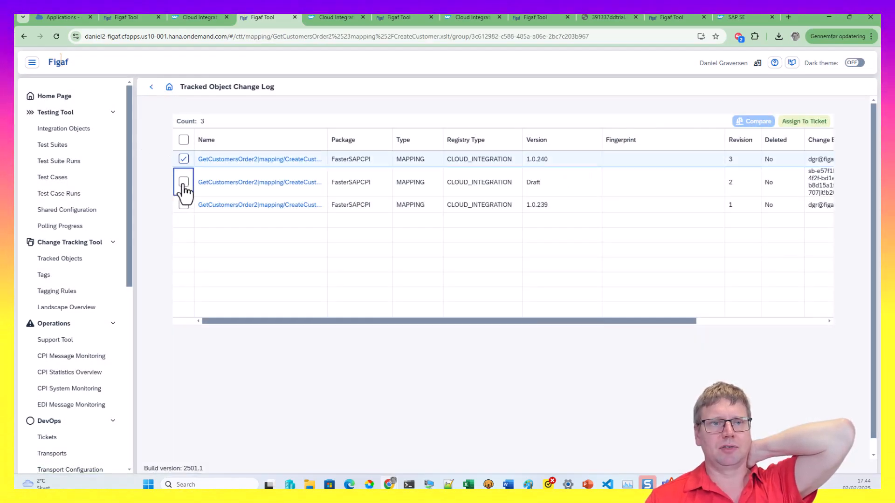
click(183, 183)
click(183, 182)
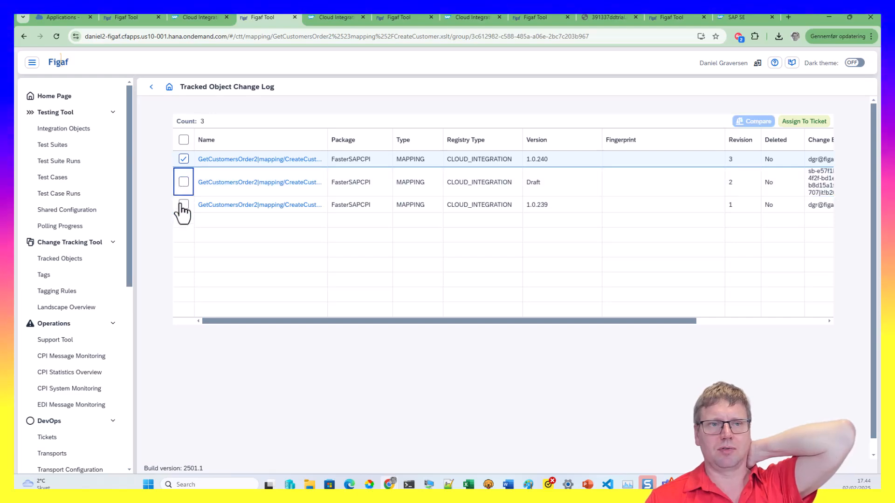
click(183, 204)
click(751, 122)
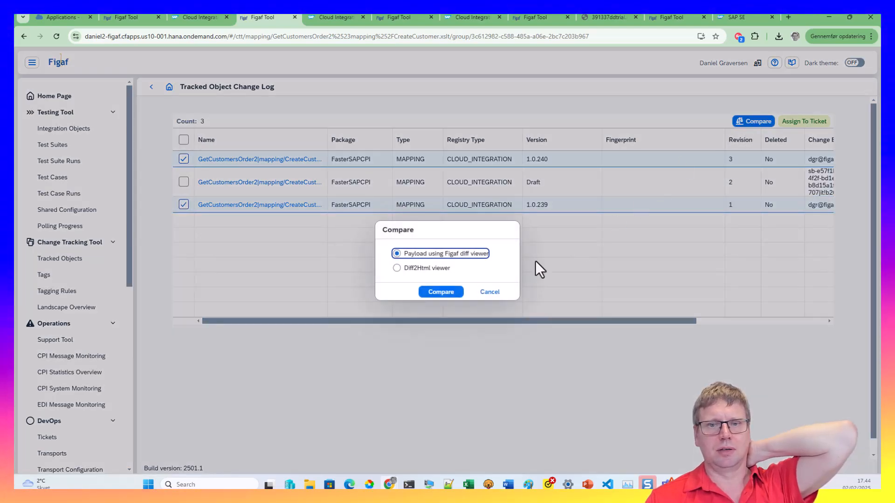
click(452, 293)
Review the Country-to-Country1 change, then close the diff and go back to the mapping's object info
click(290, 308)
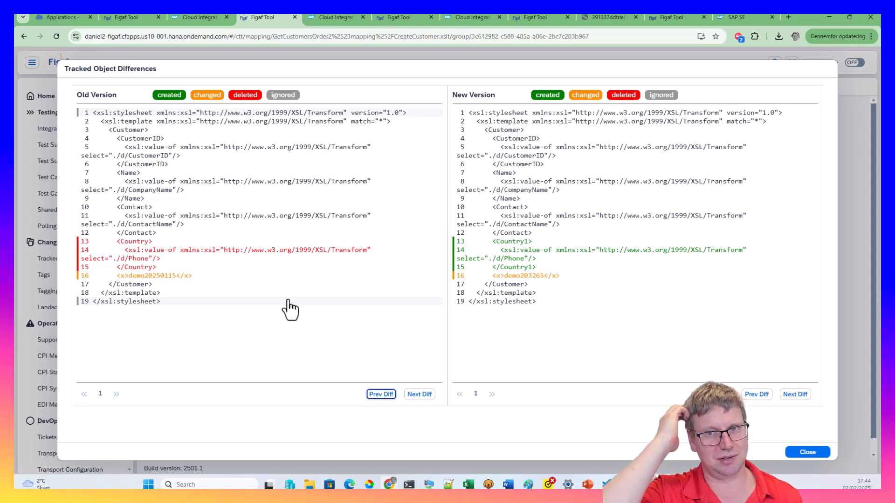
key(Escape)
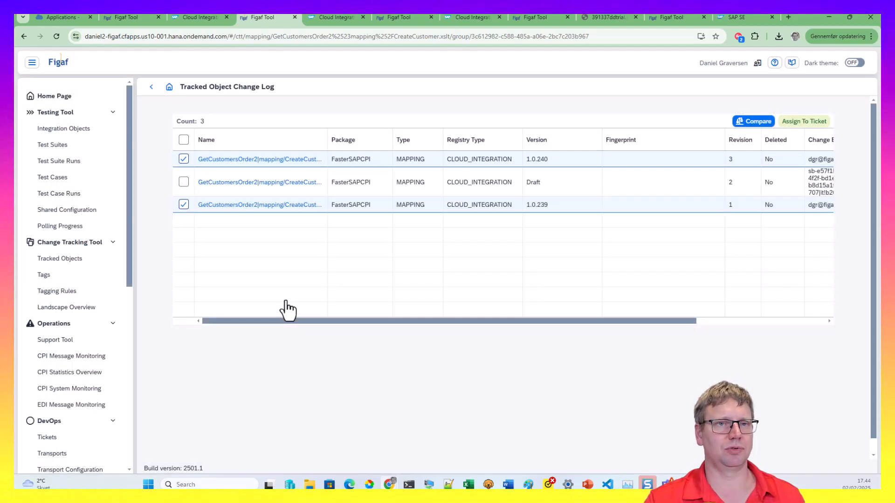
click(151, 87)
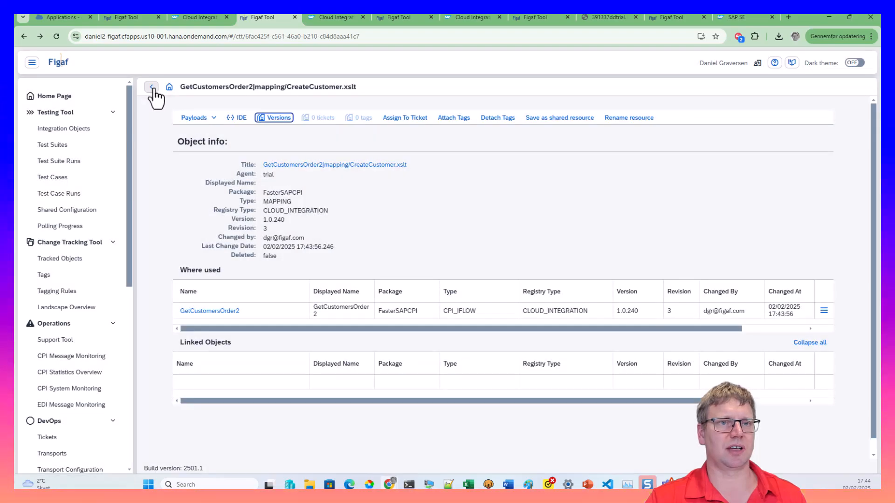
From Tracked Objects, go to GetCustomersOrder2's linked objects and open demo2.groovy in the IDE
click(151, 87)
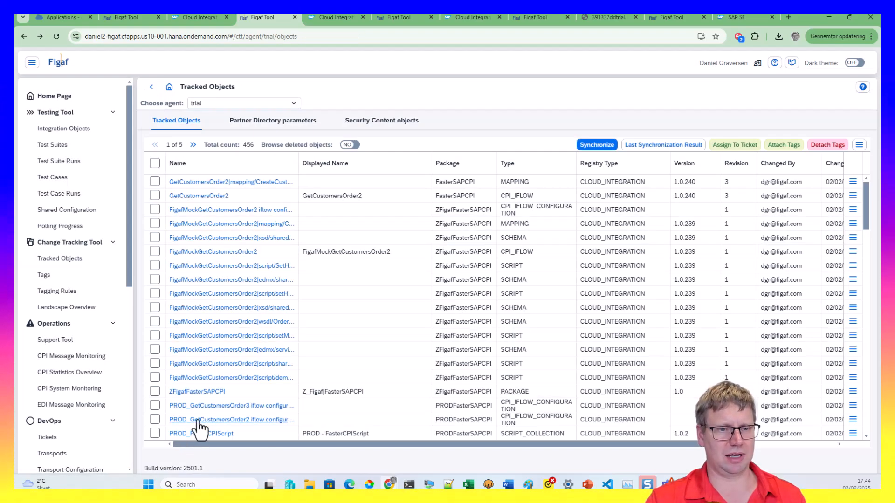
click(191, 197)
scroll(261, 384, down, 2)
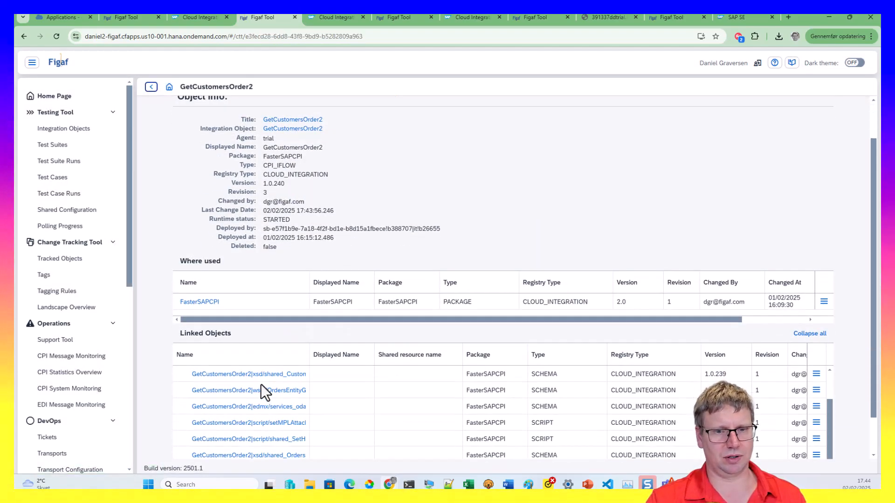
click(259, 376)
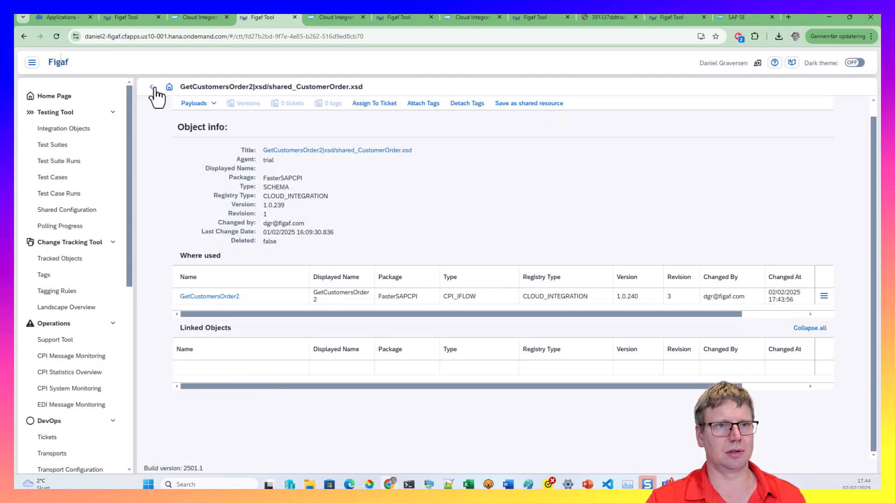
click(152, 88)
click(243, 373)
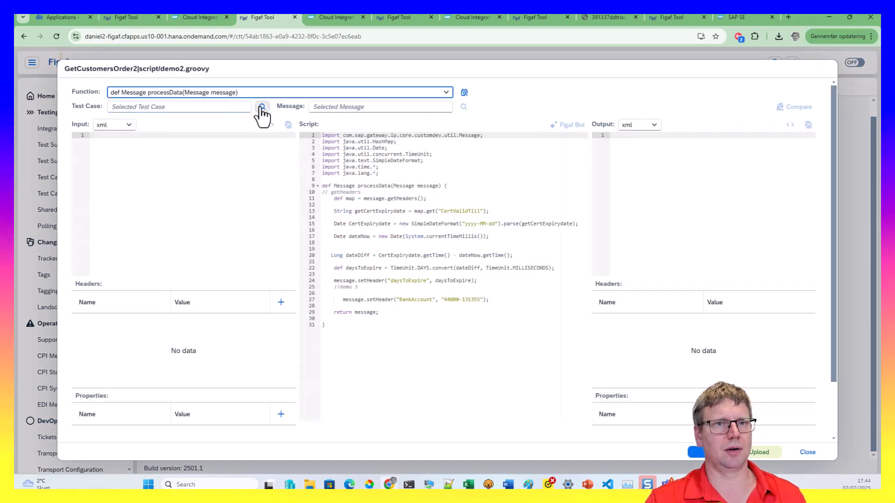
Load the default test case's EndEvent_2 message as the script's test input
click(262, 108)
click(172, 146)
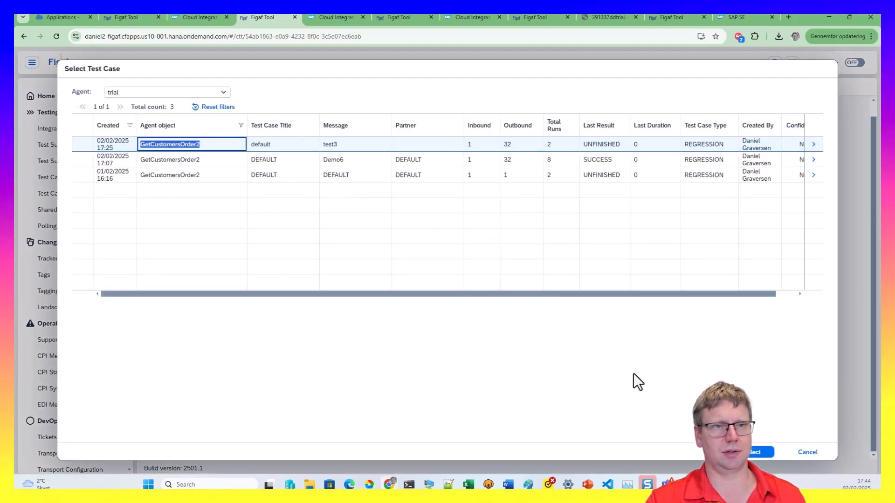
click(759, 453)
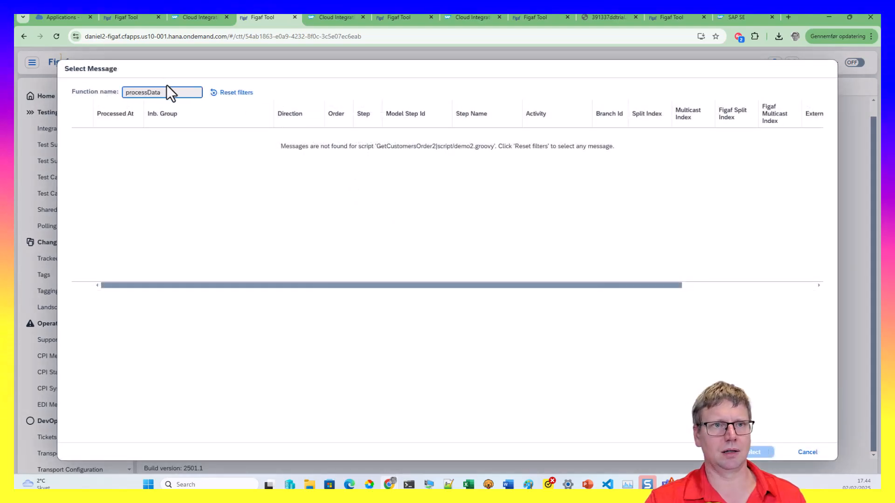
click(243, 99)
click(145, 167)
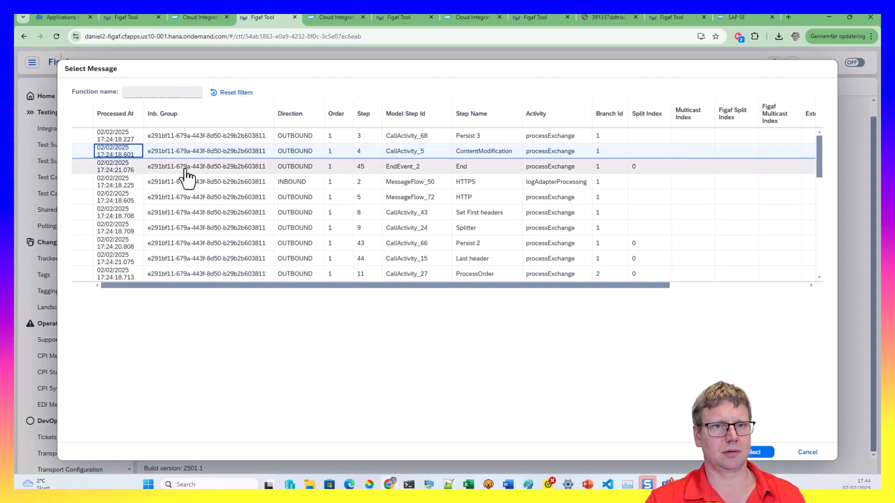
click(757, 453)
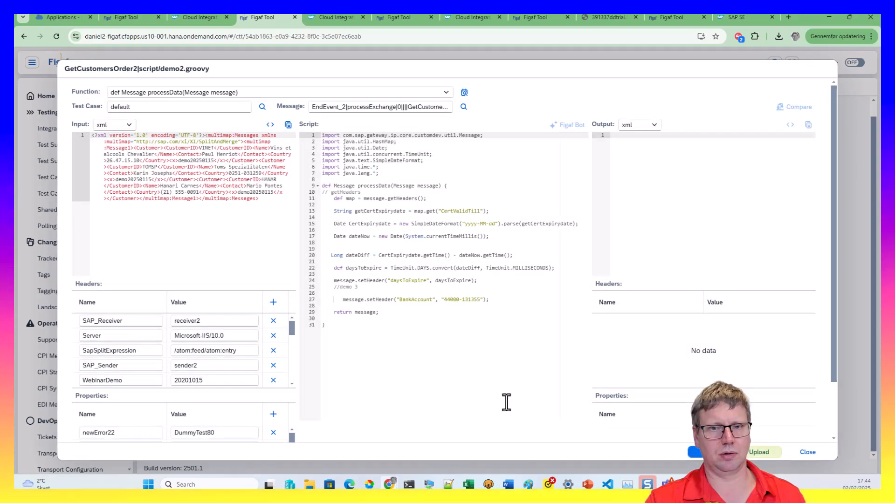
Run the script, creating and deploying the ScriptExecutor iFlow when prompted
scroll(397, 396, down, 1)
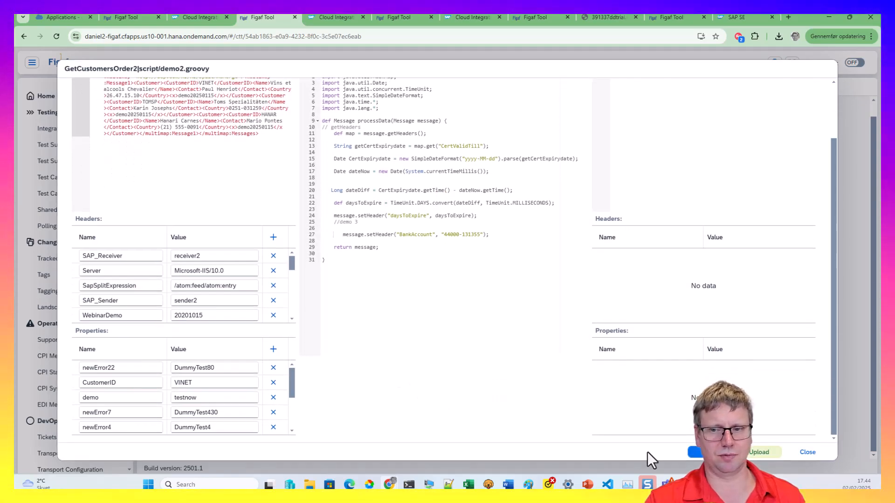
click(693, 455)
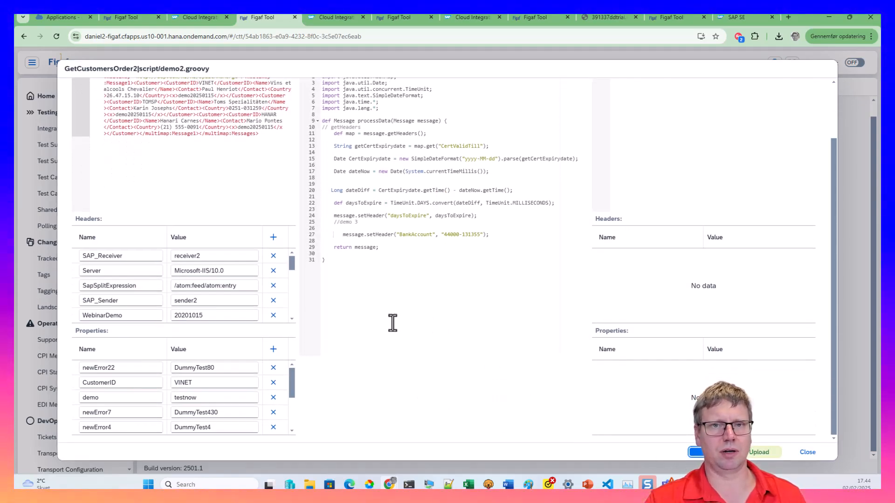
scroll(359, 324, up, 1)
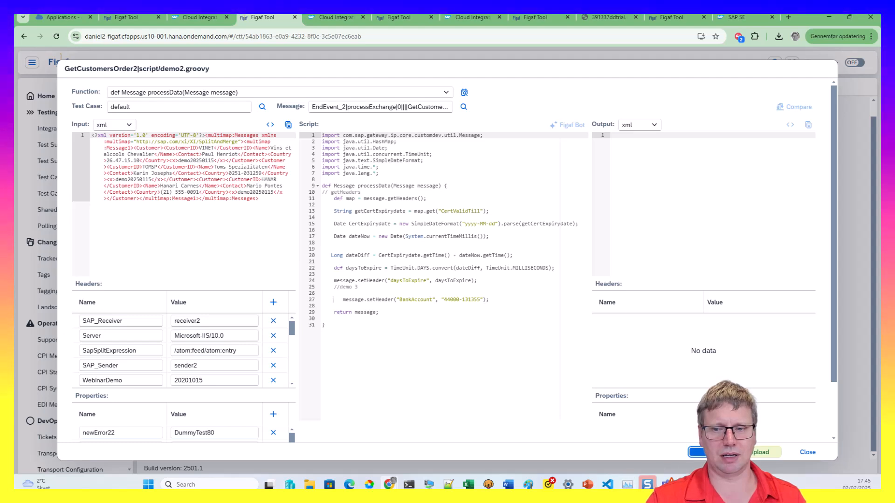
click(697, 452)
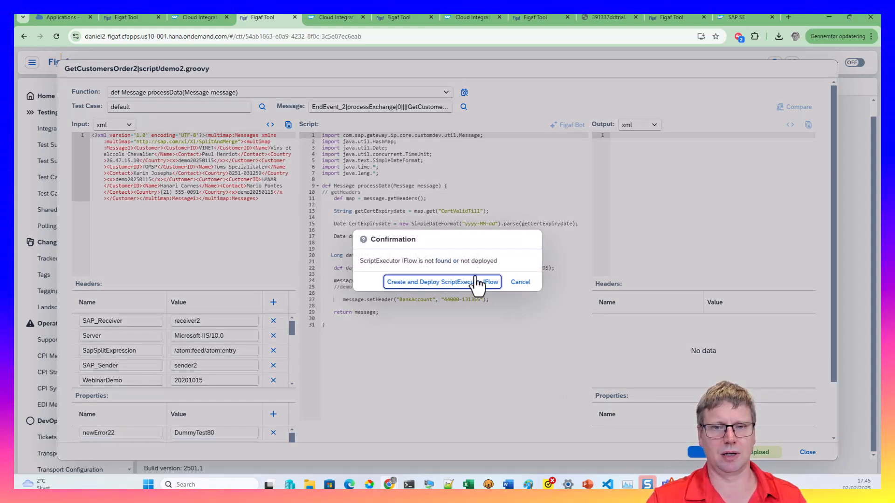
click(475, 281)
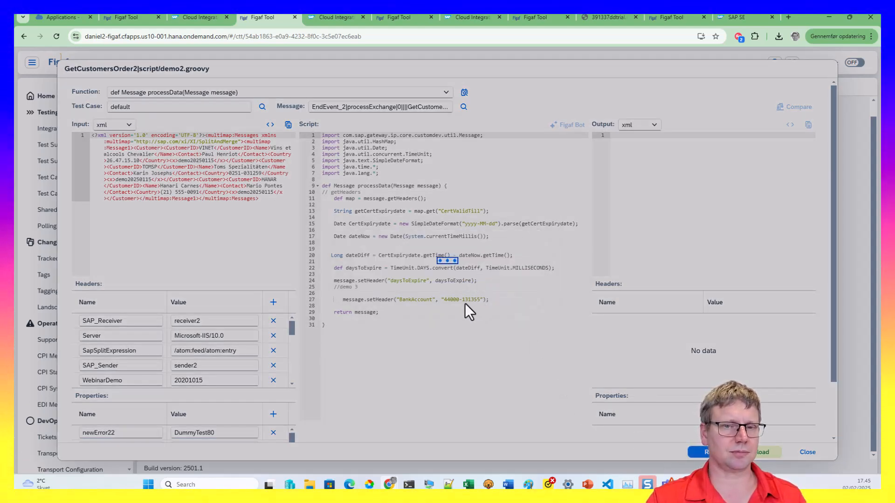
click(517, 281)
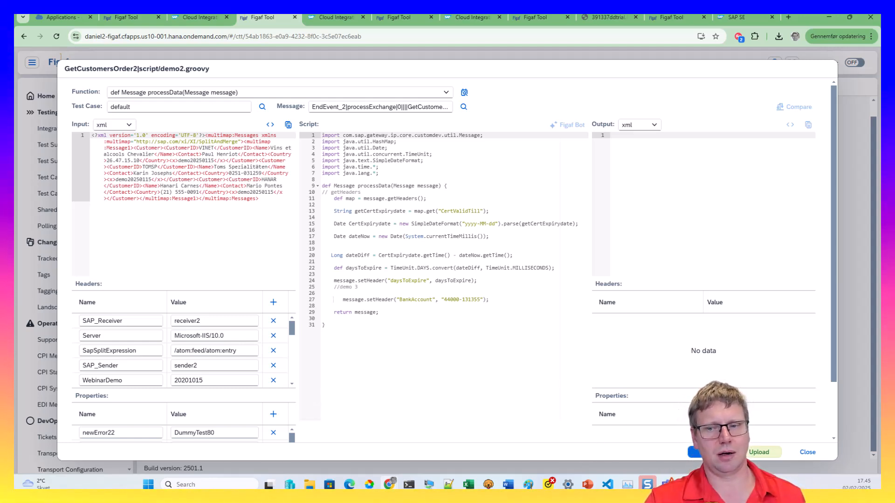
Rerun the script, dismiss the NullPointerException error, and close the editor
click(695, 452)
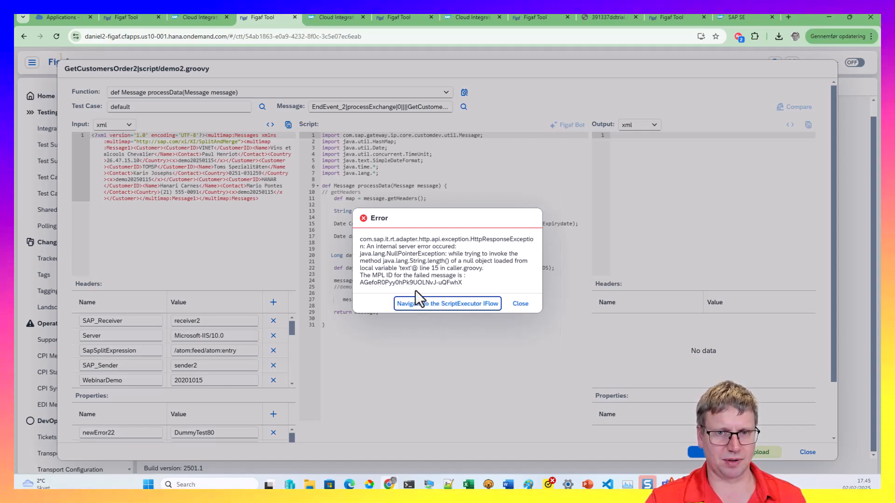
click(520, 305)
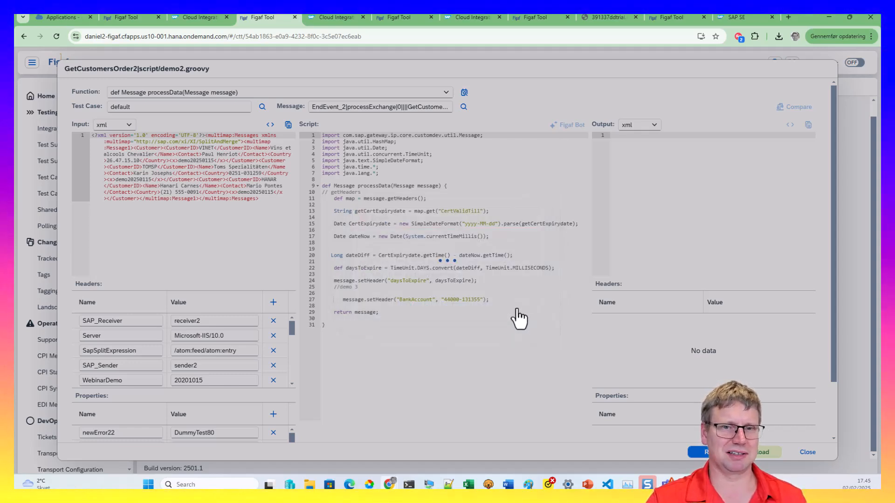
click(810, 453)
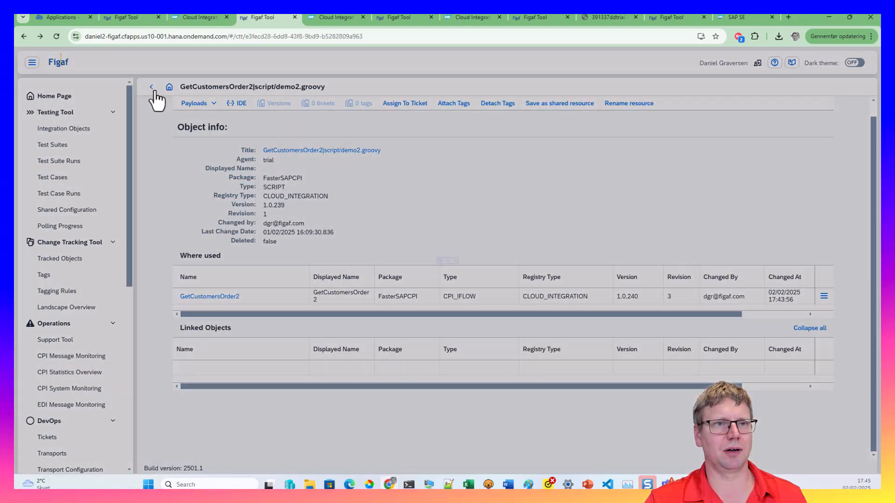
Open the setMPLAttachment.groovy script from GetCustomersOrder2 in the built-in editor
click(152, 87)
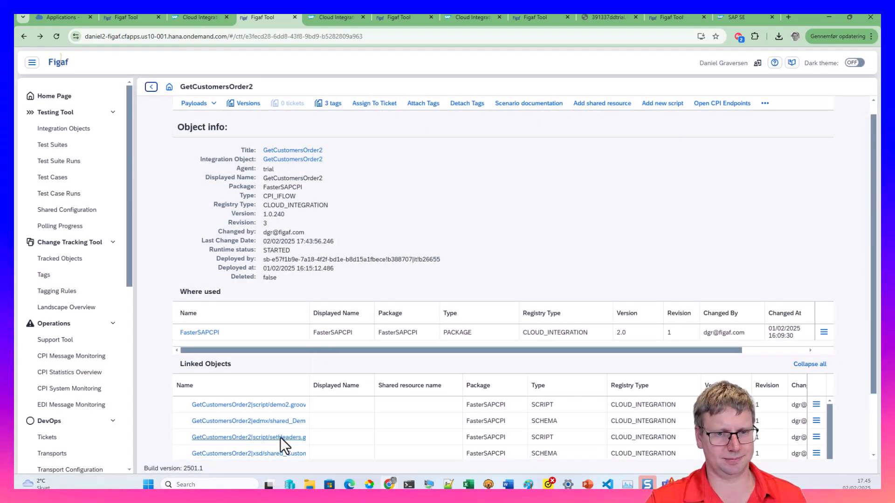
scroll(256, 454, down, 3)
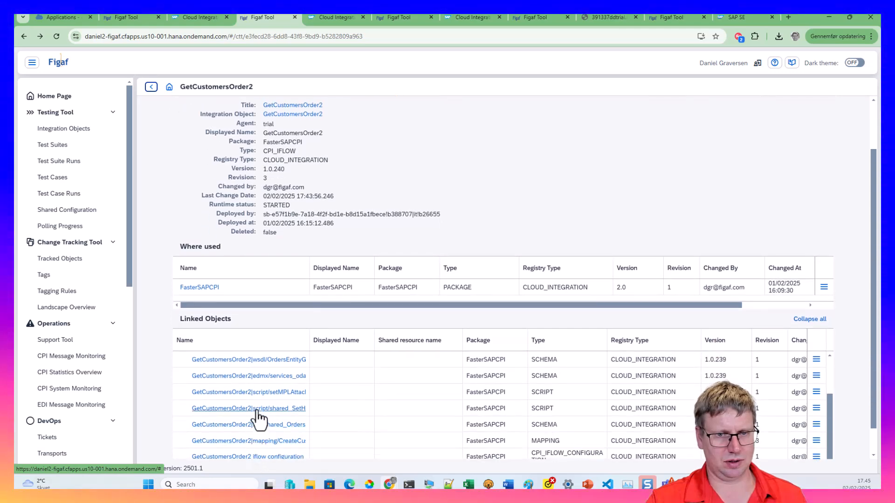
click(254, 393)
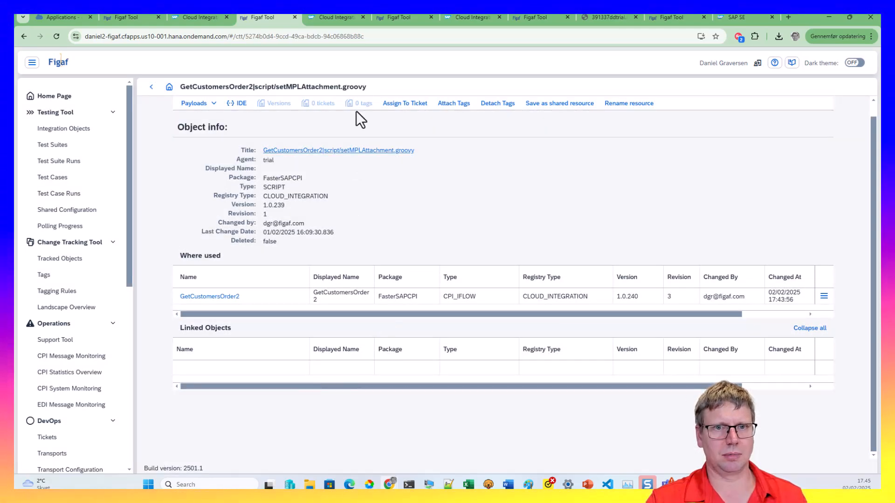
click(239, 104)
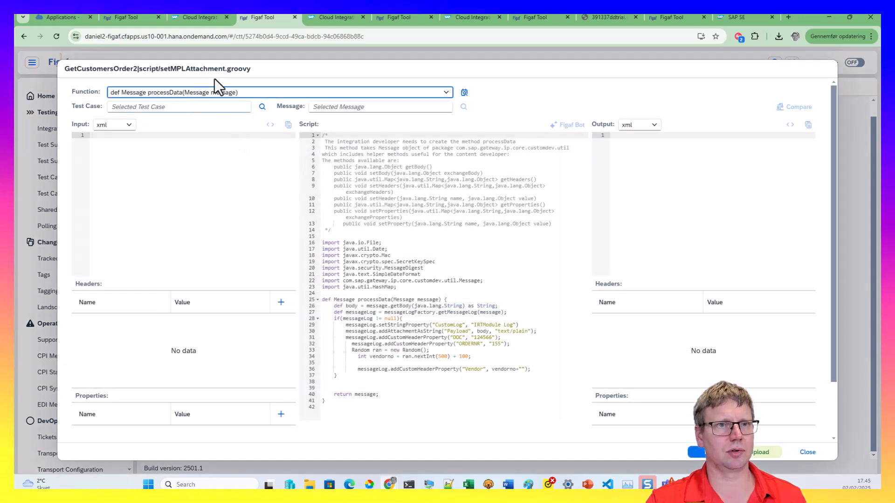
Test it with the default test case's CallActivity_61 message and review the JSON output
click(262, 107)
click(182, 146)
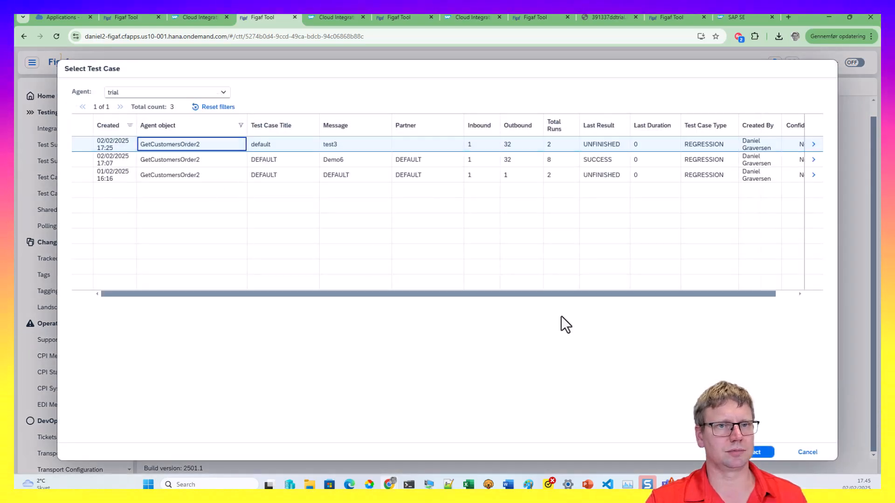
click(756, 453)
click(220, 138)
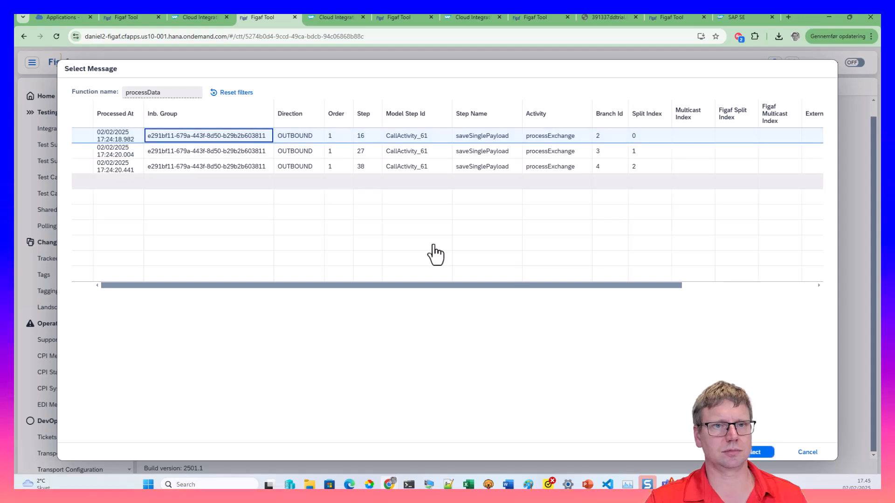
click(760, 452)
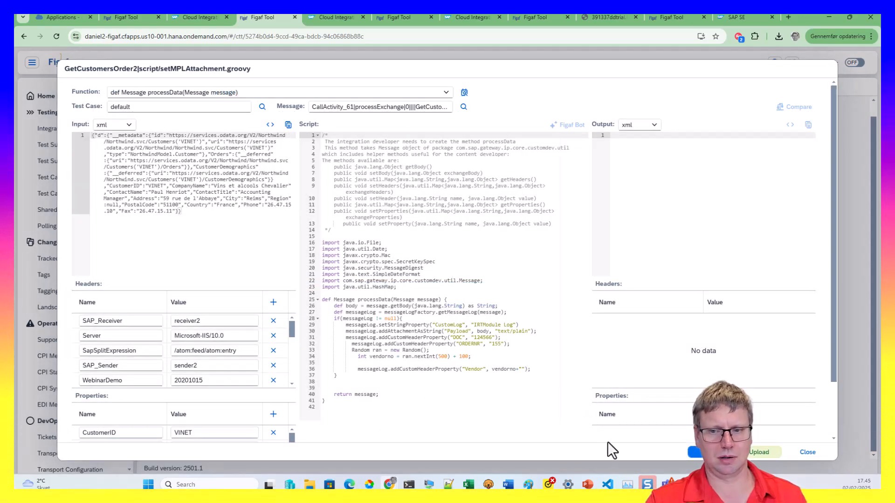
click(697, 452)
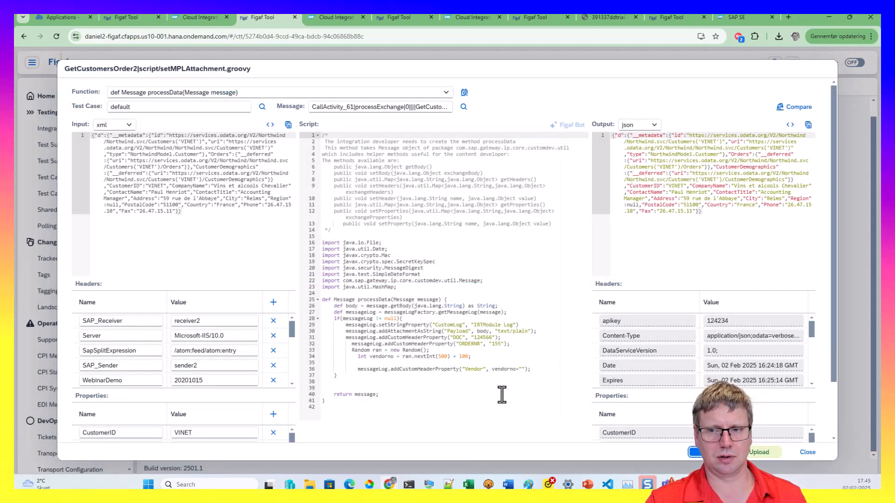
scroll(576, 376, down, 2)
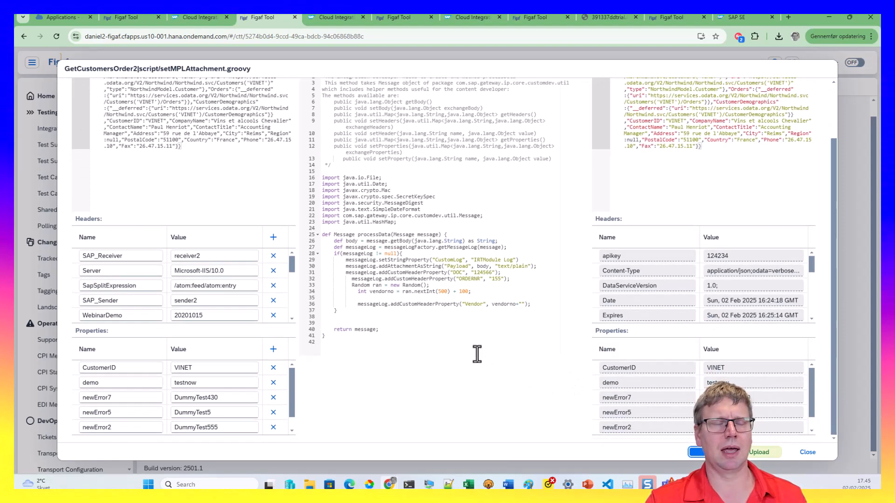
Inspect the failed ScriptExecutor message under CPI Message Monitoring's all-default filter
click(127, 20)
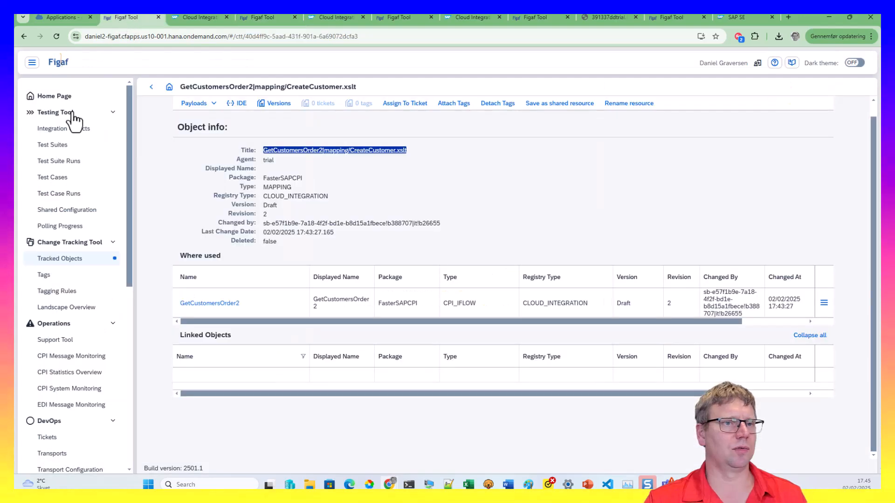
click(63, 340)
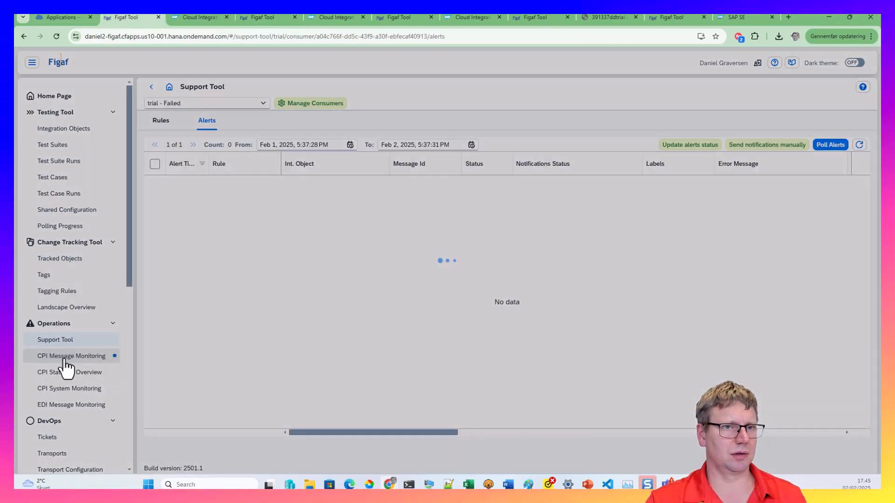
click(66, 357)
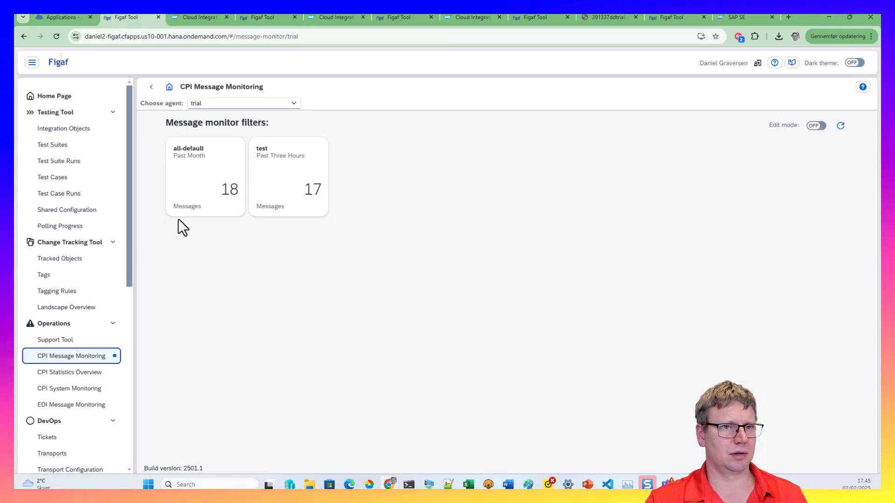
click(207, 177)
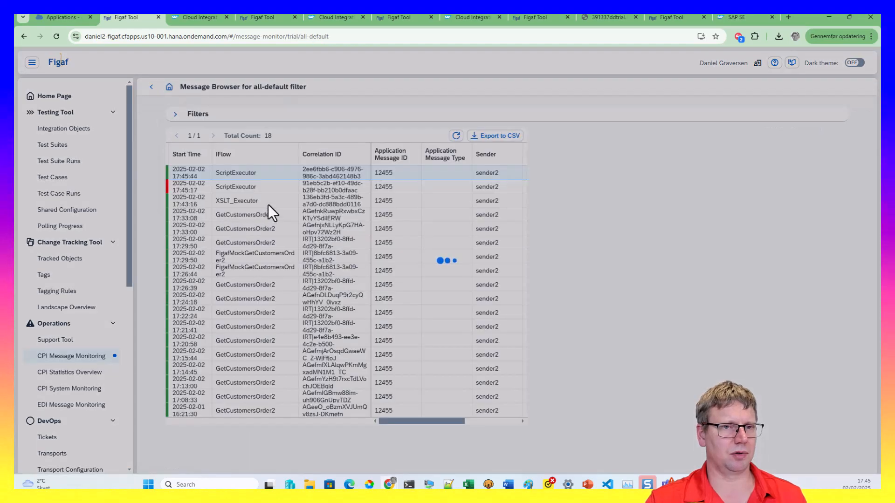
click(256, 186)
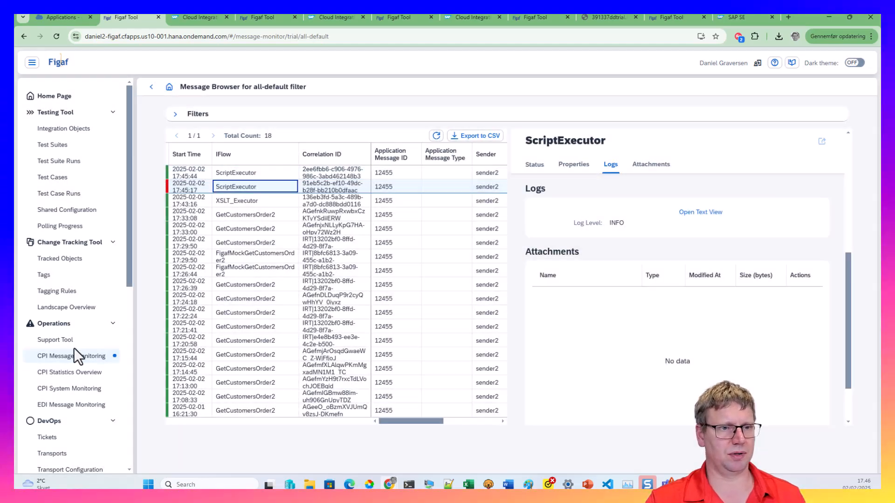
Poll alerts in the Support Tool, refresh the list, and open the new ScriptExecutor alert
click(81, 340)
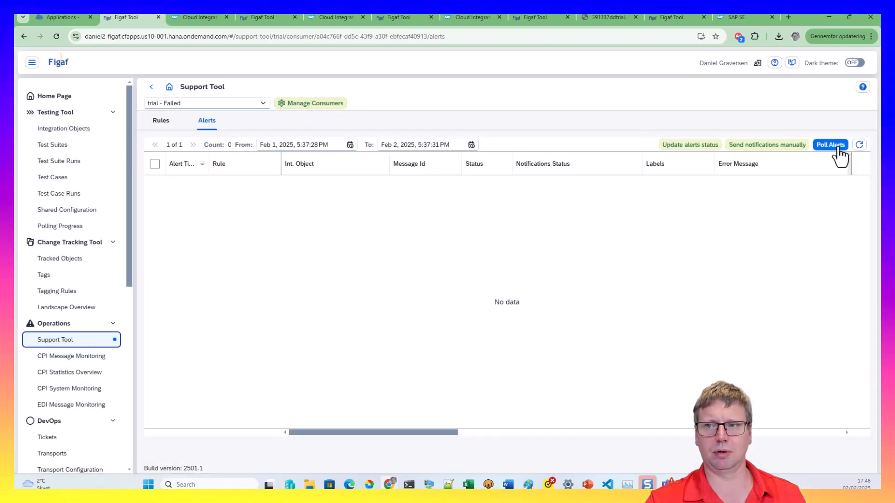
click(825, 142)
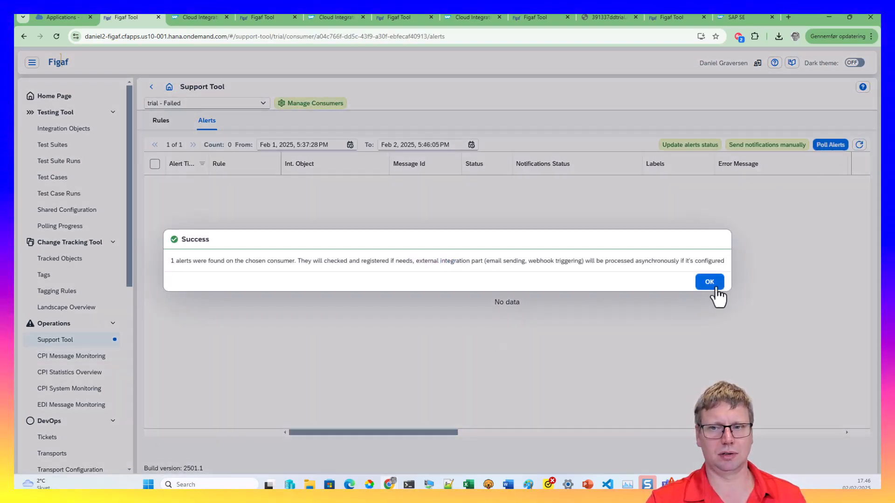
click(712, 282)
click(859, 145)
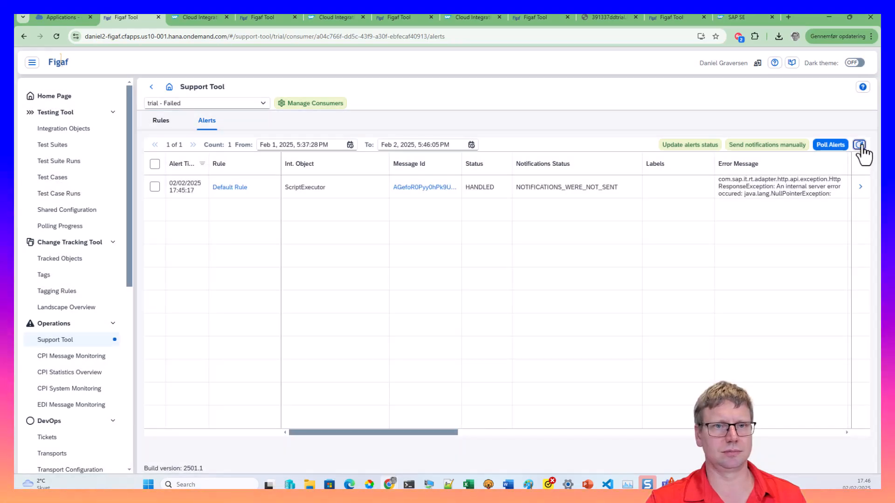
click(860, 188)
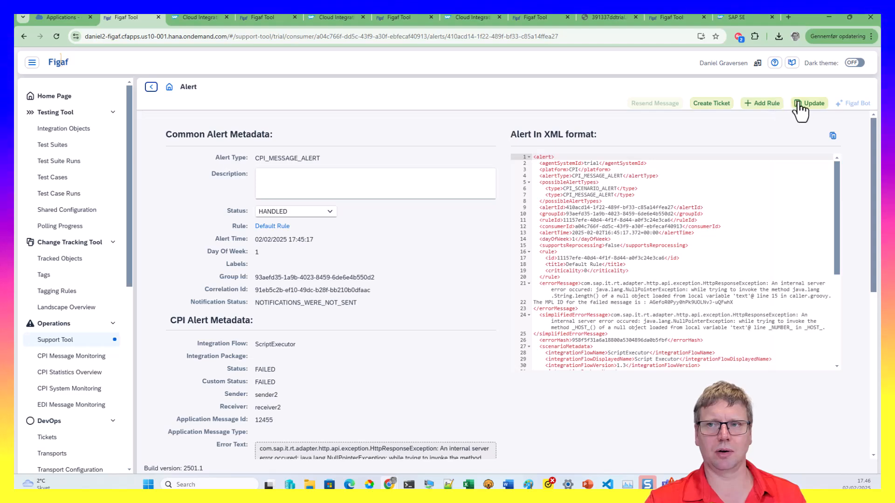
Create and save an alert rule titled 'sample' with step number 42
click(771, 105)
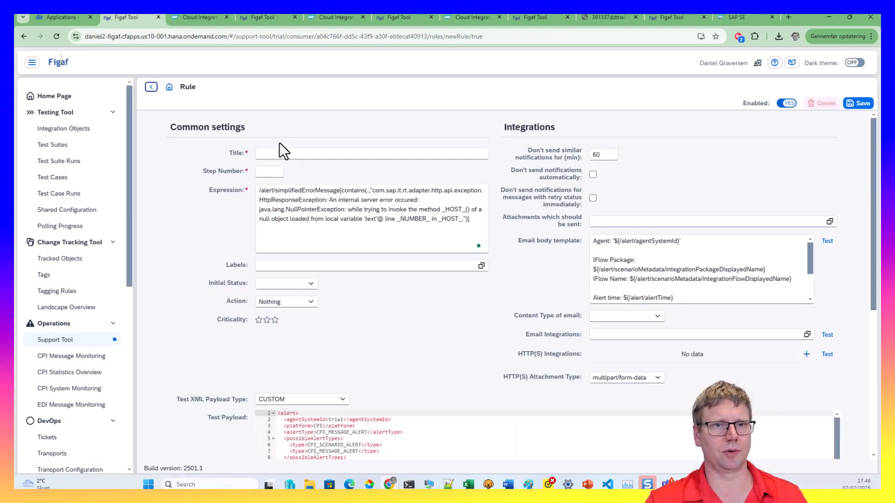
click(273, 154)
text(sample)
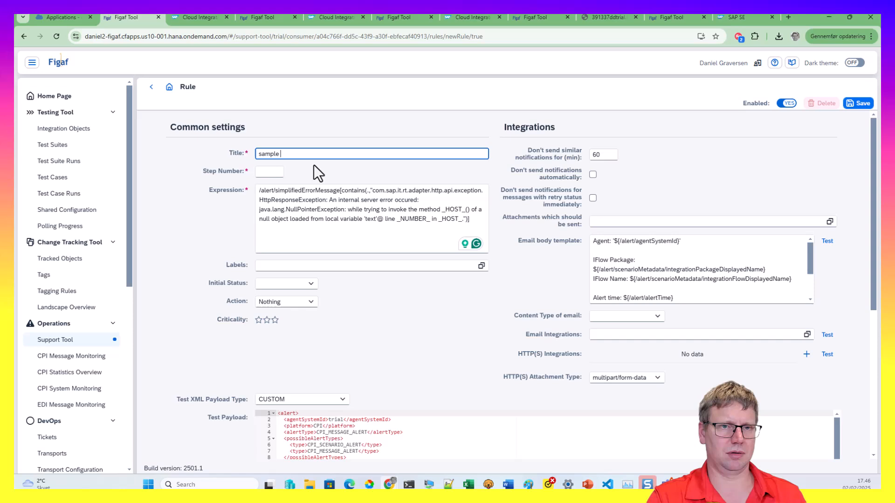
key(Tab)
text(42)
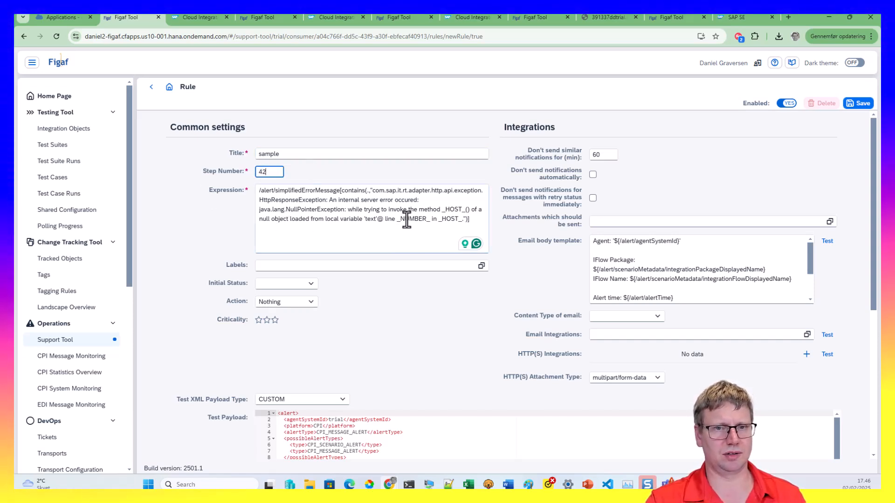
click(861, 103)
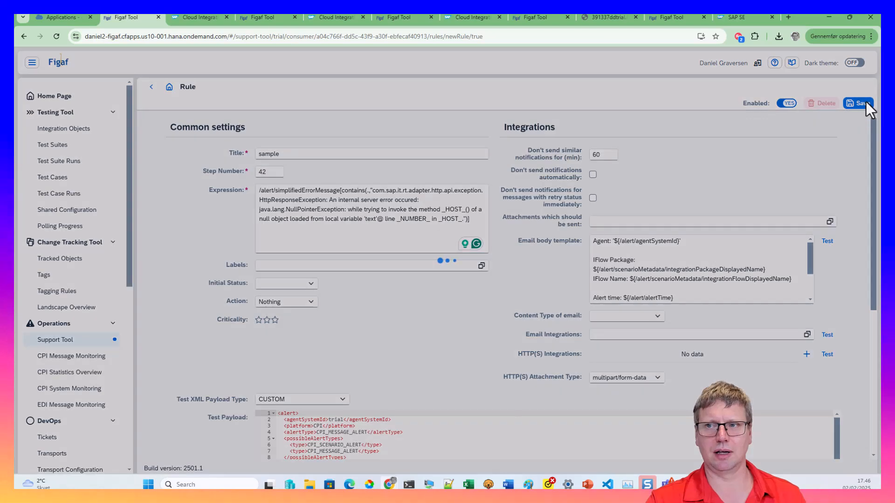
click(497, 282)
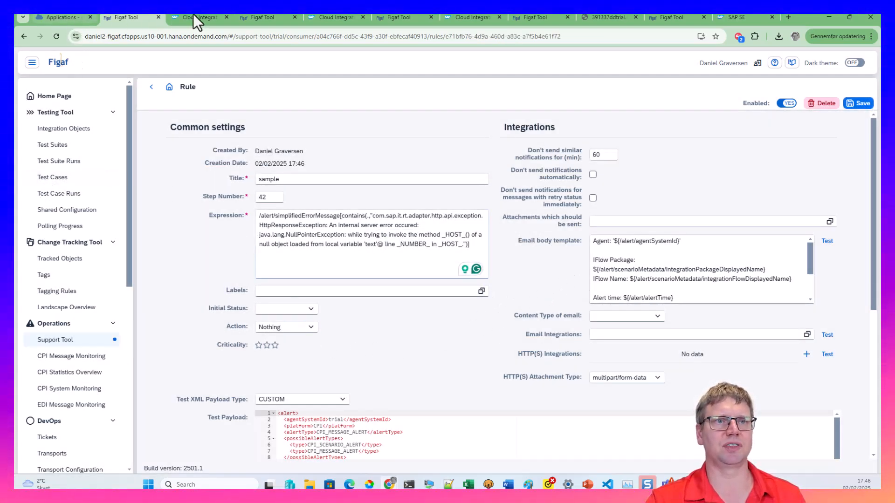
Return to the alerts list and switch to the PowerPoint Git development slide
click(152, 87)
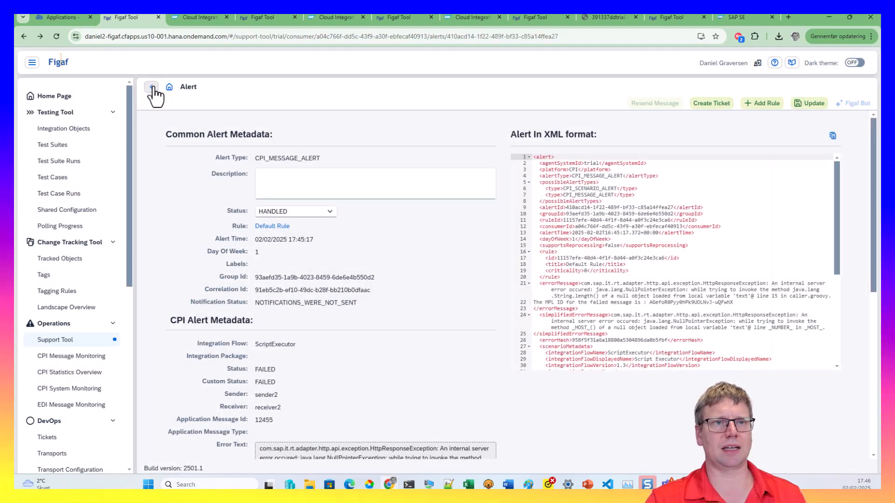
click(152, 87)
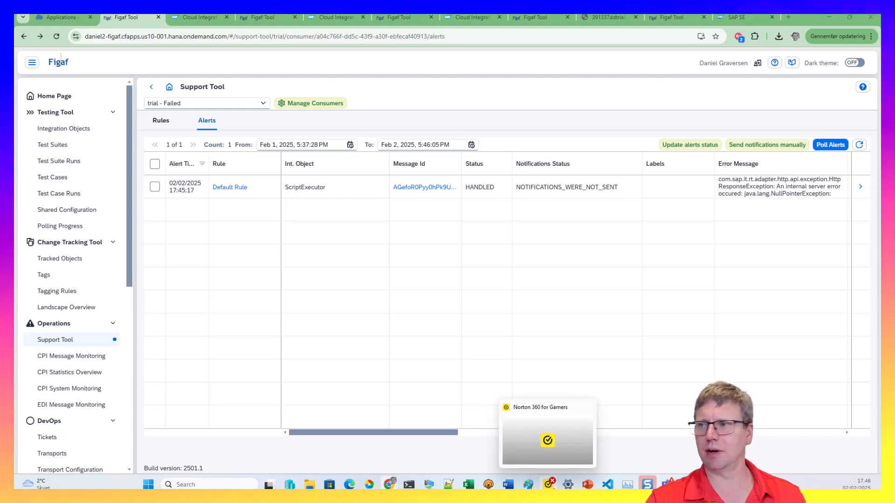
click(588, 484)
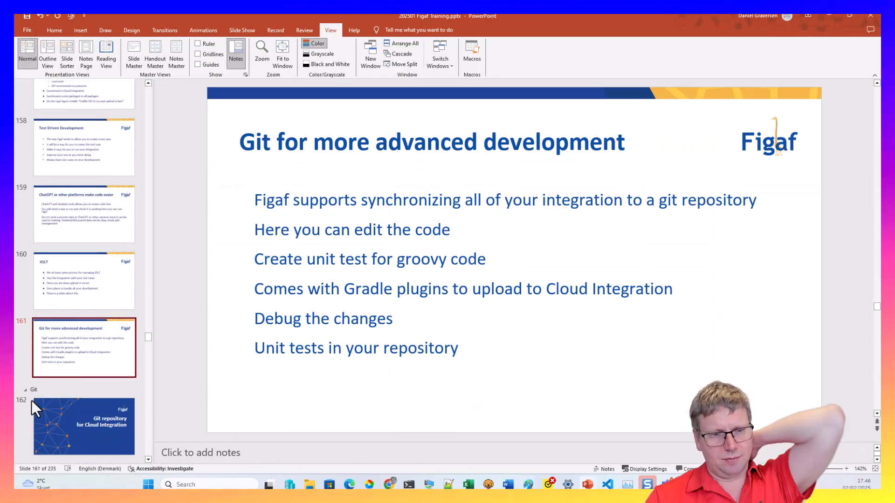
Scroll the slides, then minimize PowerPoint to reveal the Figaf alerts list with the ScriptExecutor alert
scroll(47, 400, down, 1)
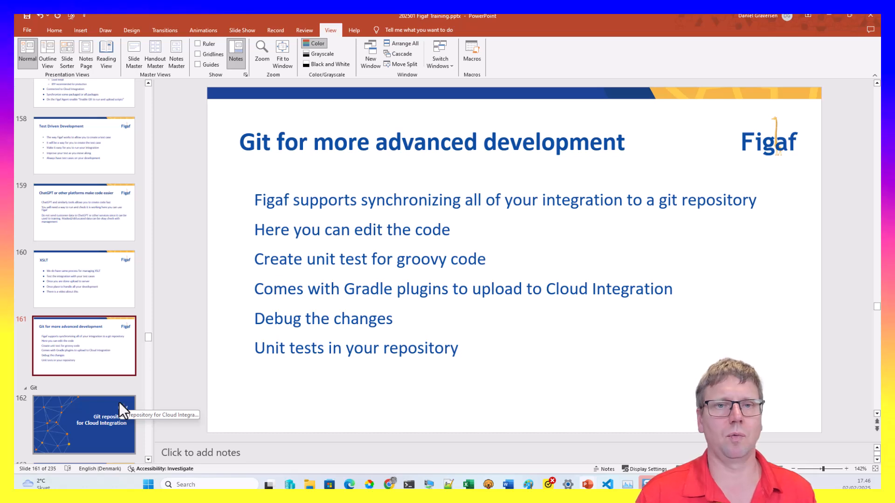
click(826, 16)
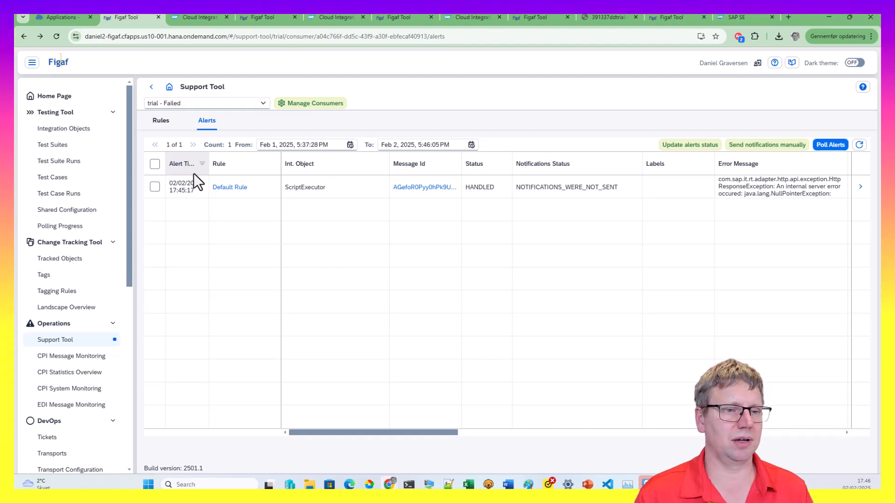
Review the trial agent's 1-hour latency and processed-message charts in CPI System Monitoring
click(82, 377)
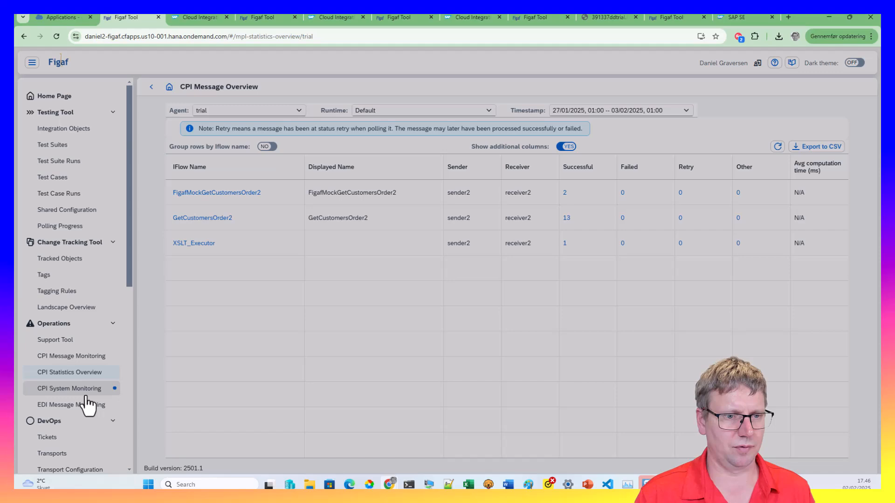
click(89, 389)
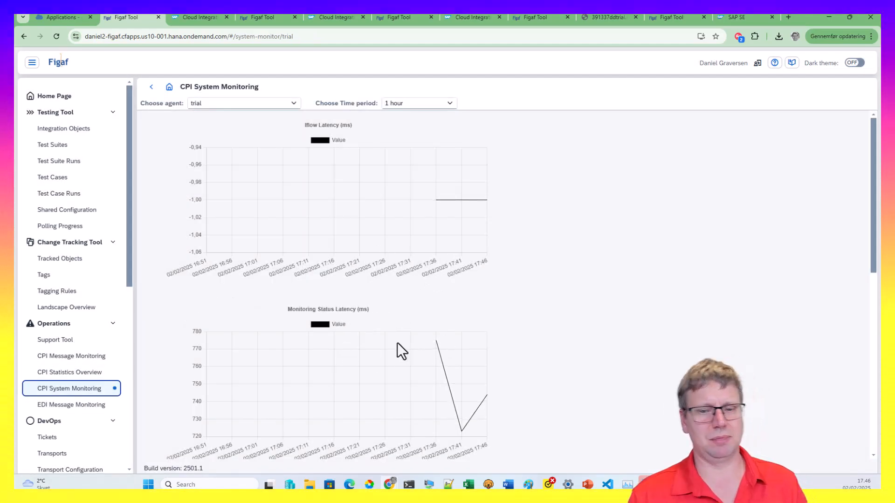
scroll(364, 349, down, 6)
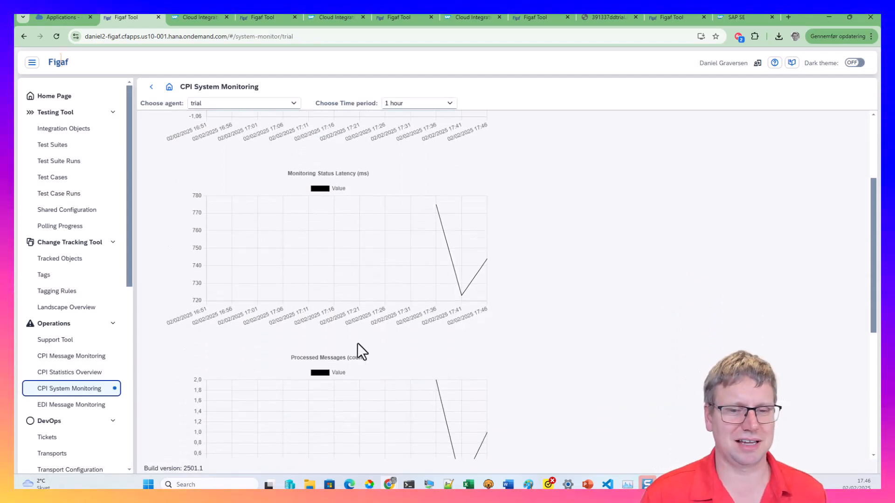
scroll(345, 363, down, 2)
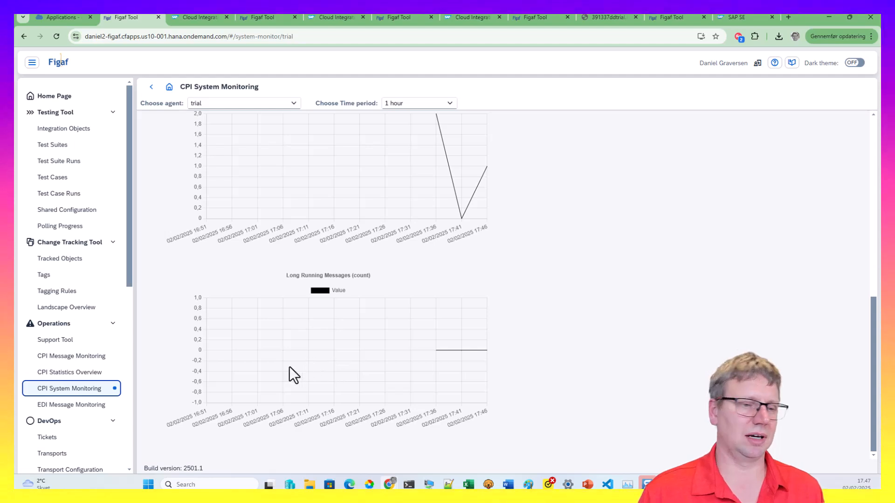
scroll(268, 356, up, 10)
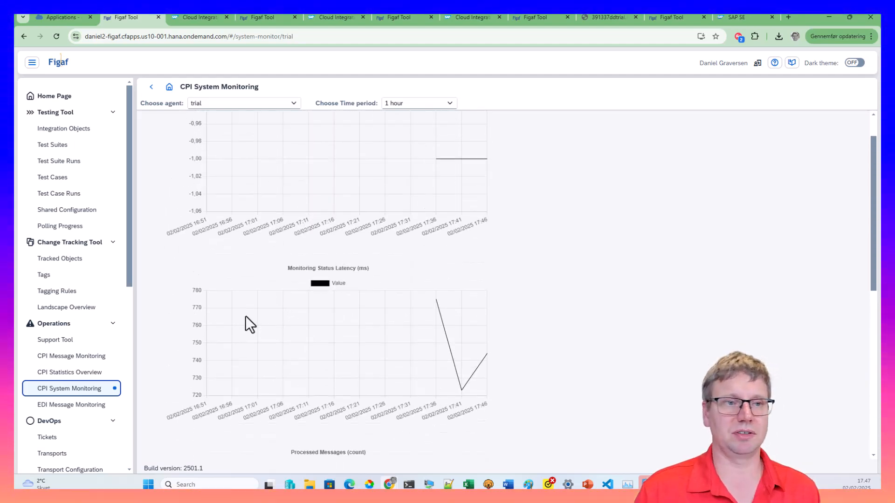